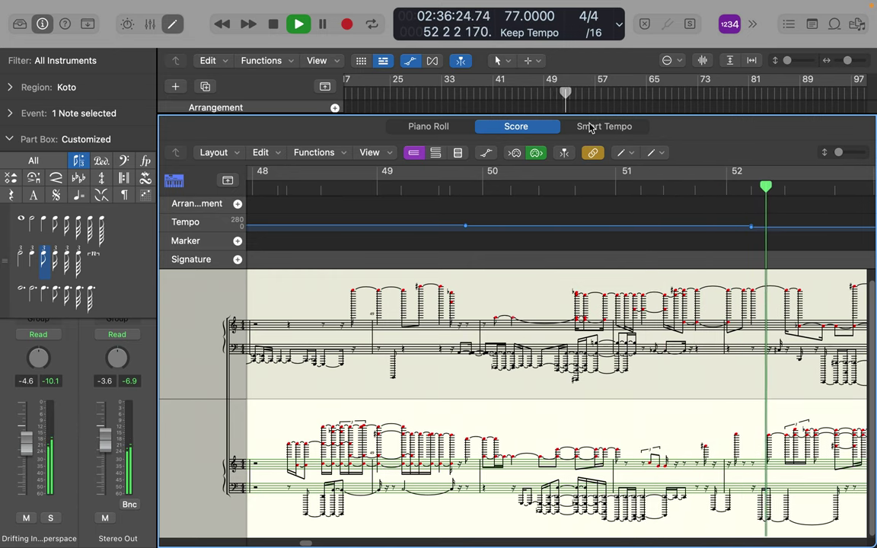
Insert an A3 note in bar 55 of the upper staff and a note in the lower staff, and have the score follow the playhead.
left_click(564, 153)
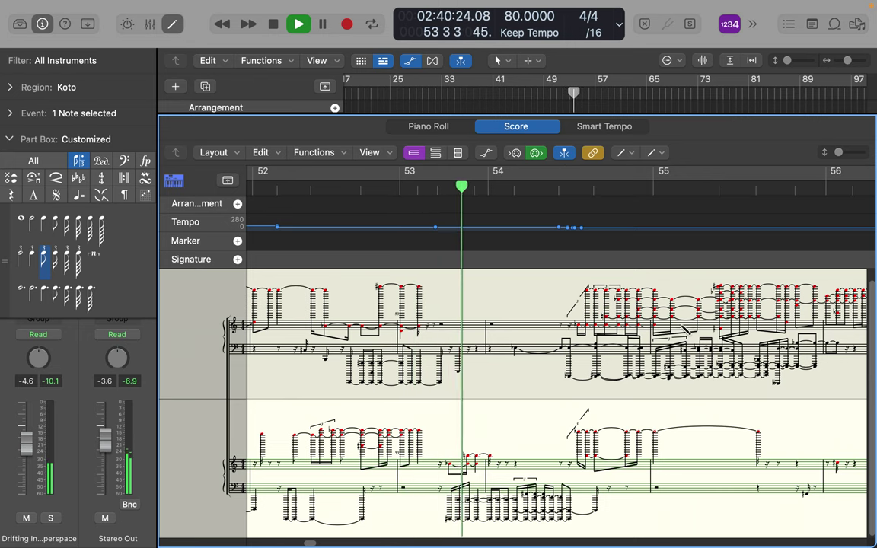
left_click(683, 328)
left_click(683, 328)
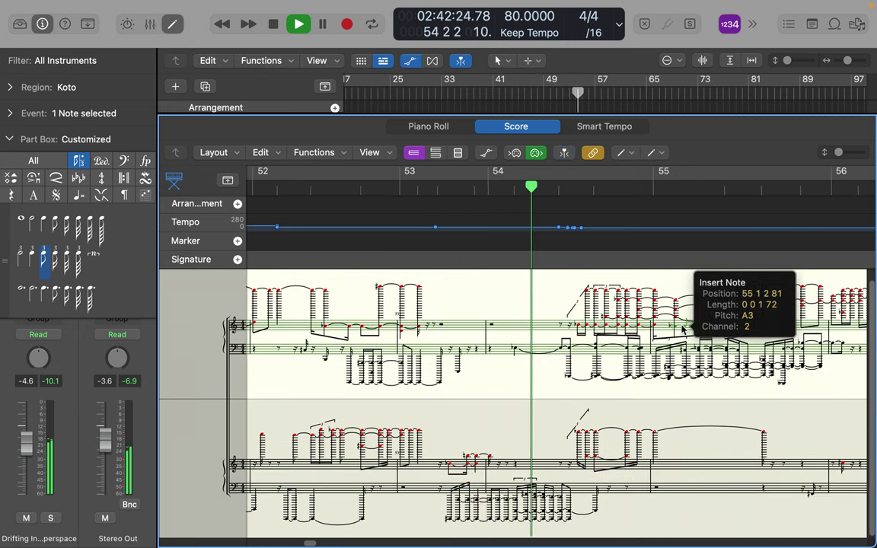
left_click(701, 473)
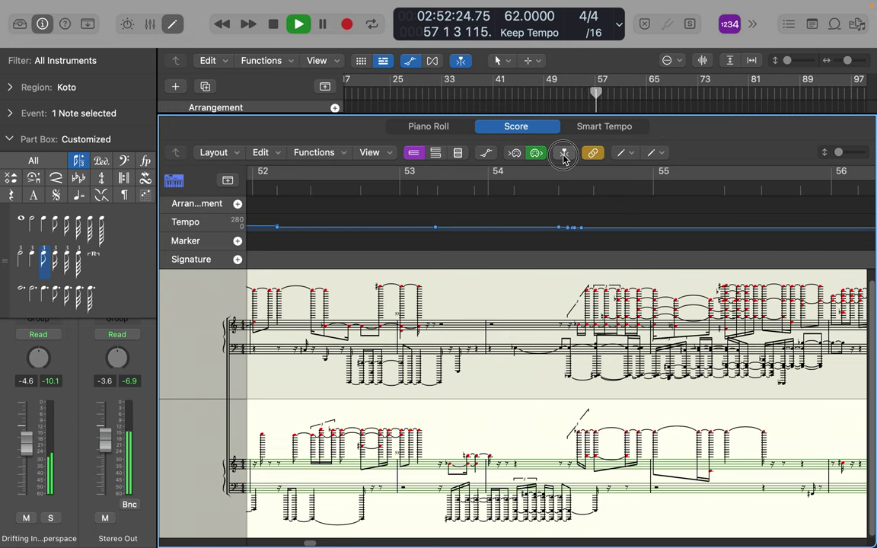
left_click(564, 152)
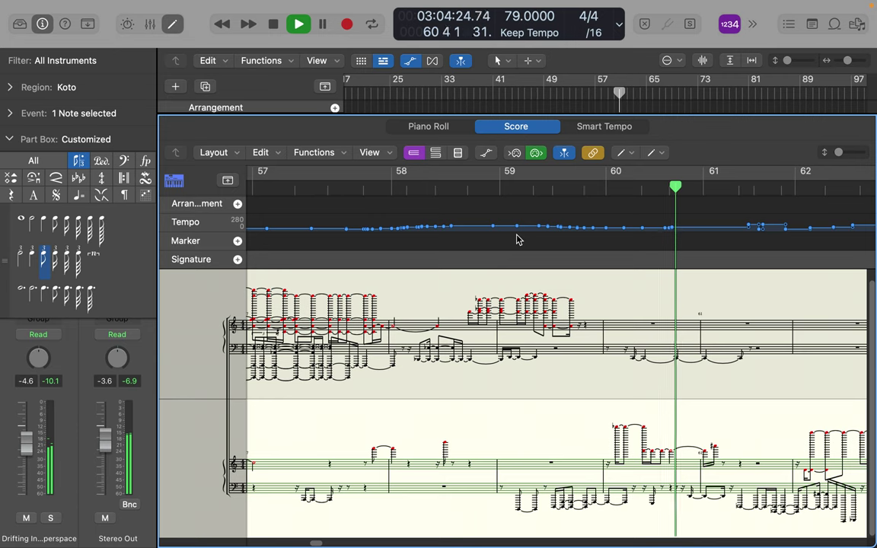
mouse_move(441, 6)
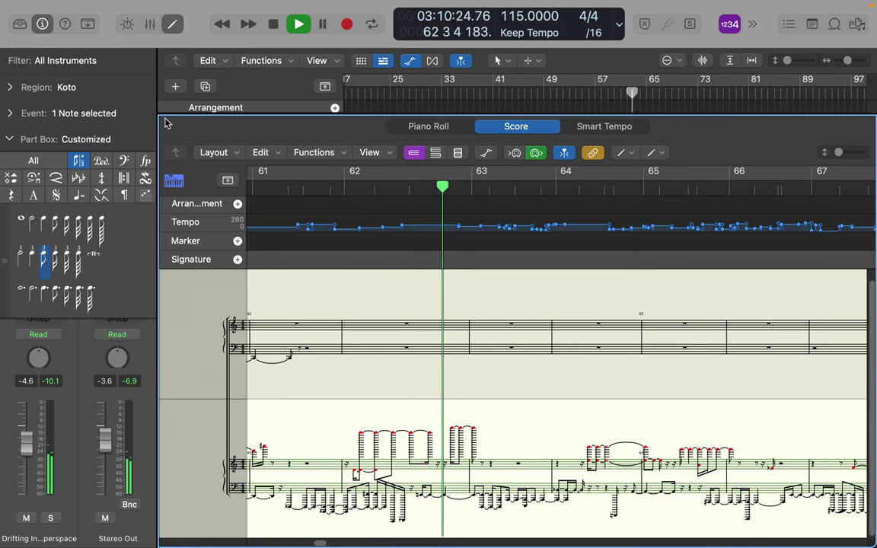
Load the "broken bell cray cray" preset into the Plasticity track's Sculpture instrument and move the plug-in window clear of the mixer channels.
left_click(149, 24)
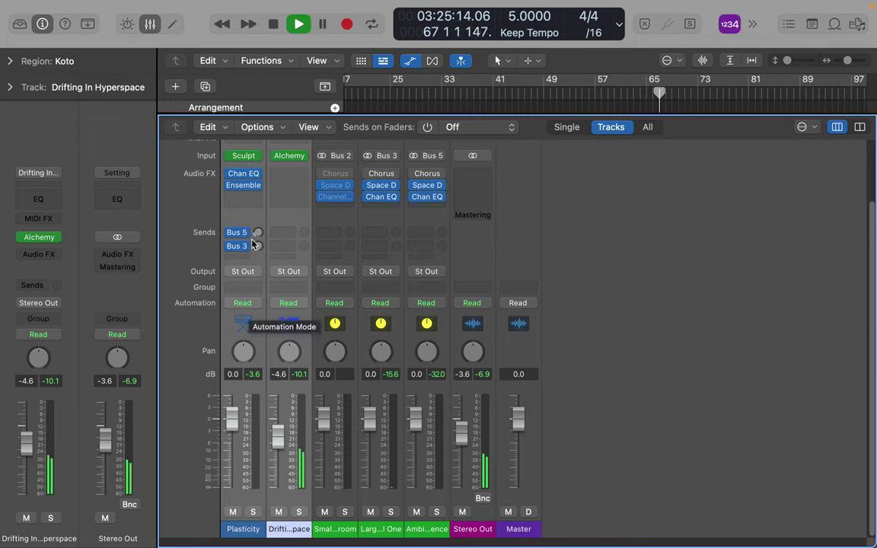
left_click(245, 159)
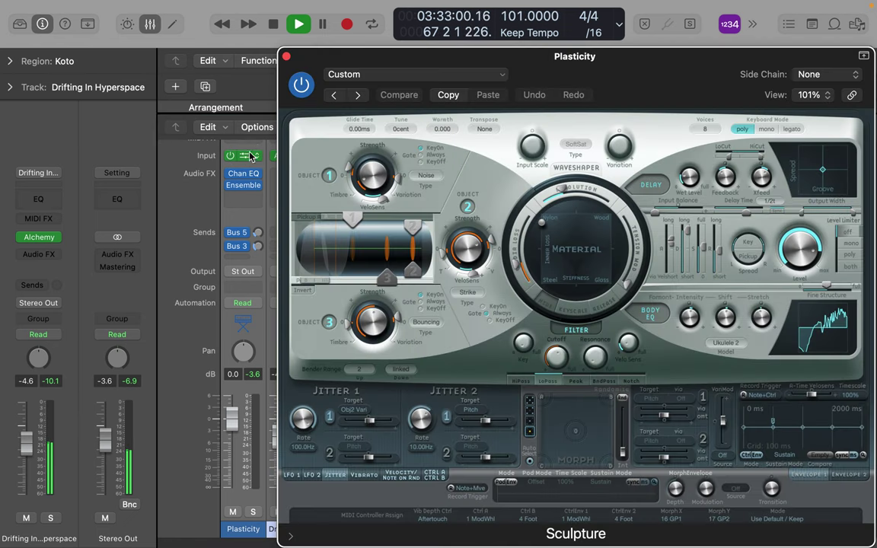
left_click(362, 77)
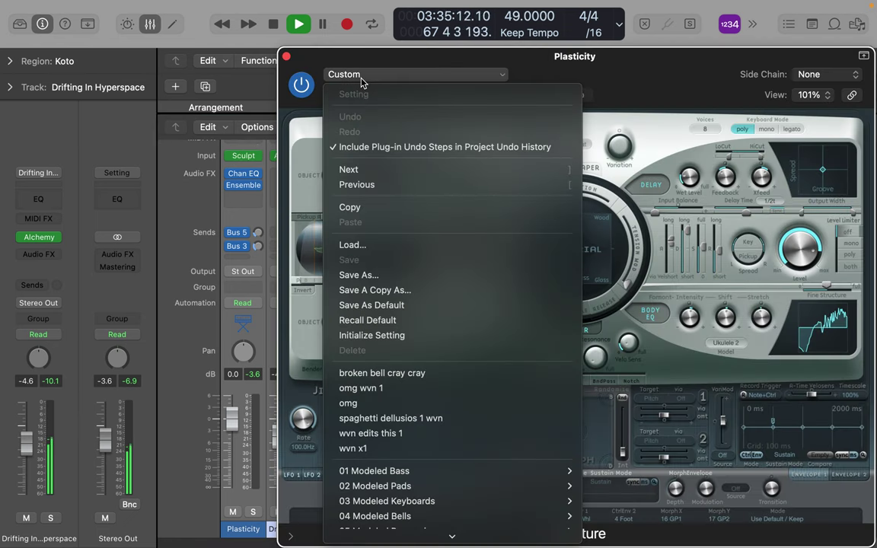
left_click(370, 373)
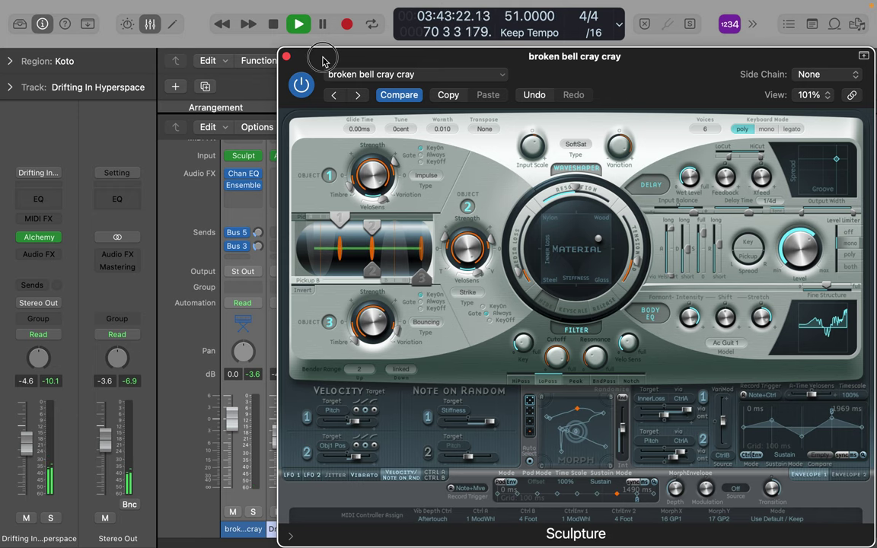
left_click_drag(320, 52, 452, 53)
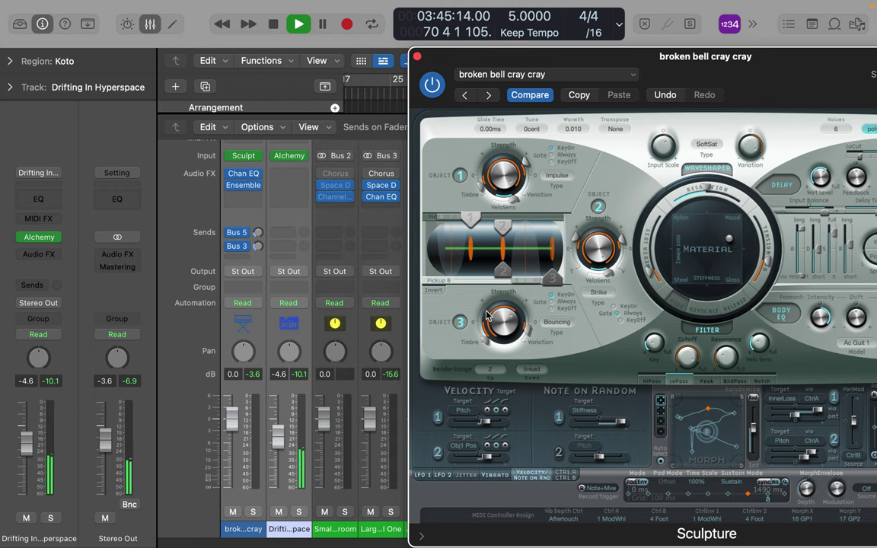
Lower the selected track faders together, to -4.4 dB for broken bell cray cray and -9.0 dB for Drifting In Hyperspace.
left_click(495, 76)
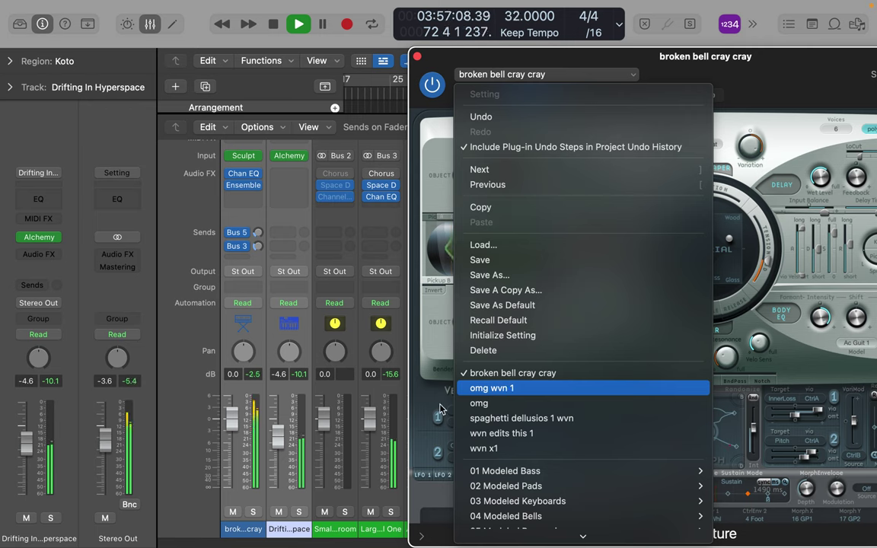
left_click(231, 437)
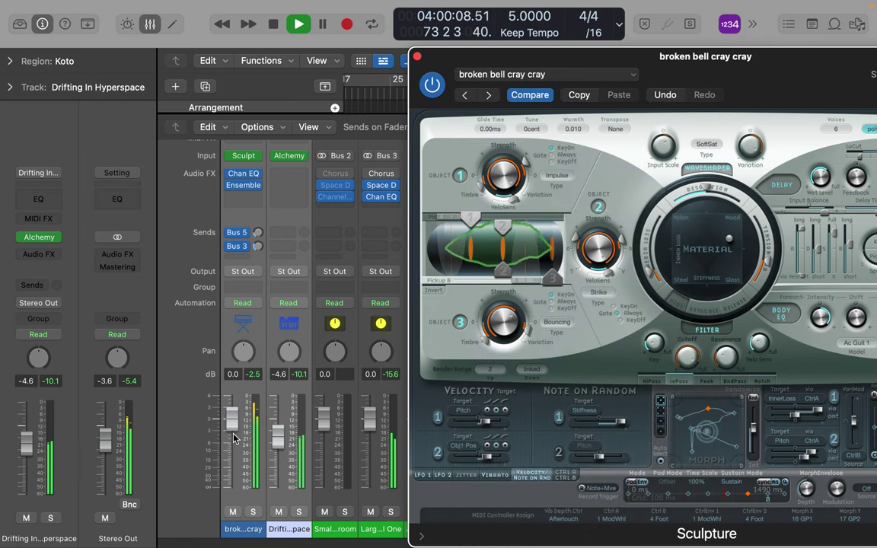
mouse_move(232, 440)
left_mouse_down()
mouse_move(230, 458)
mouse_move(232, 445)
left_mouse_up()
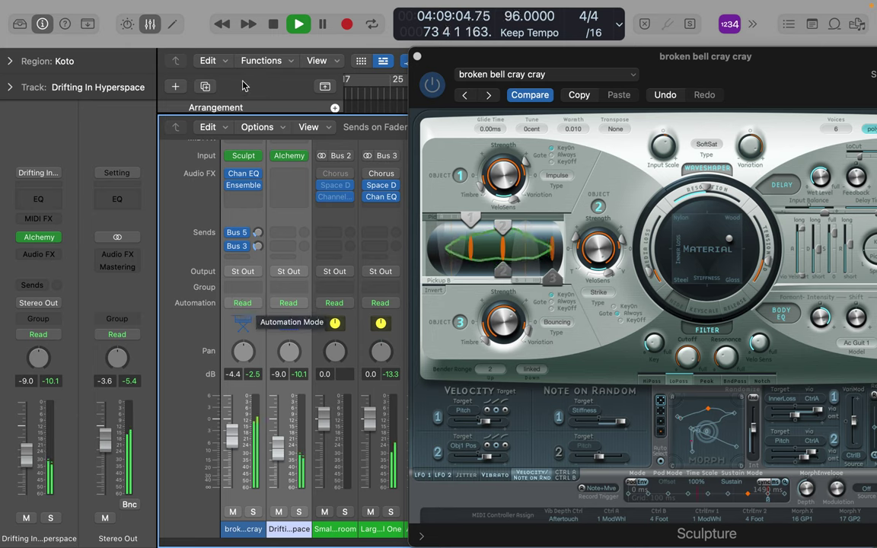
Hide the mixer and select only the broken bell cray cray track, briefly checking its score.
left_click(296, 88)
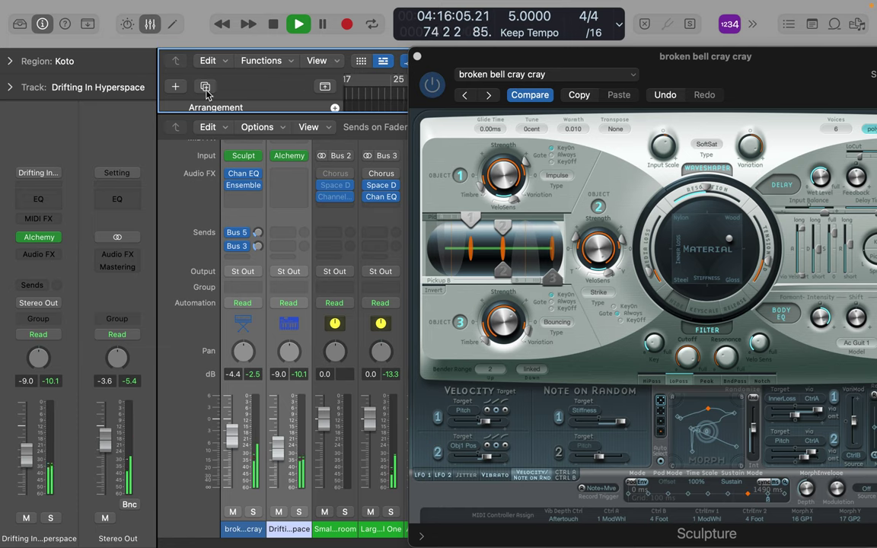
left_click(156, 28)
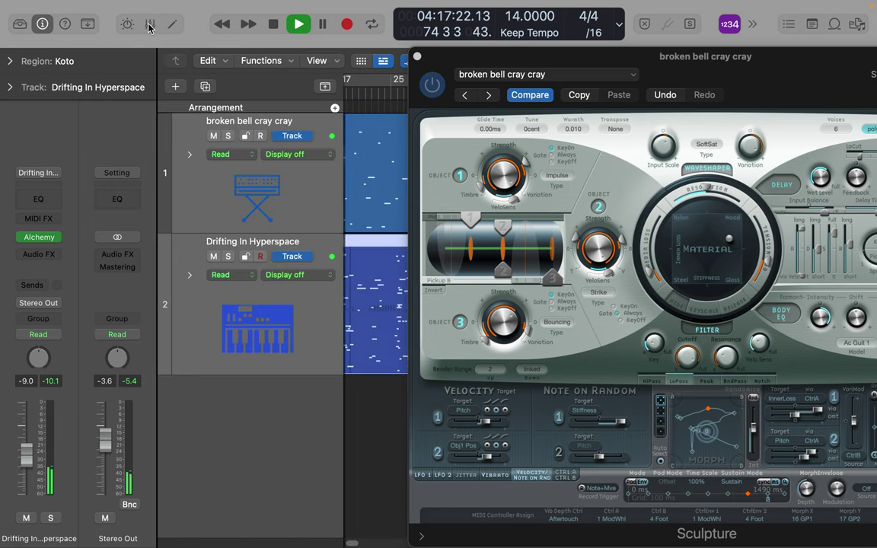
left_click(298, 202)
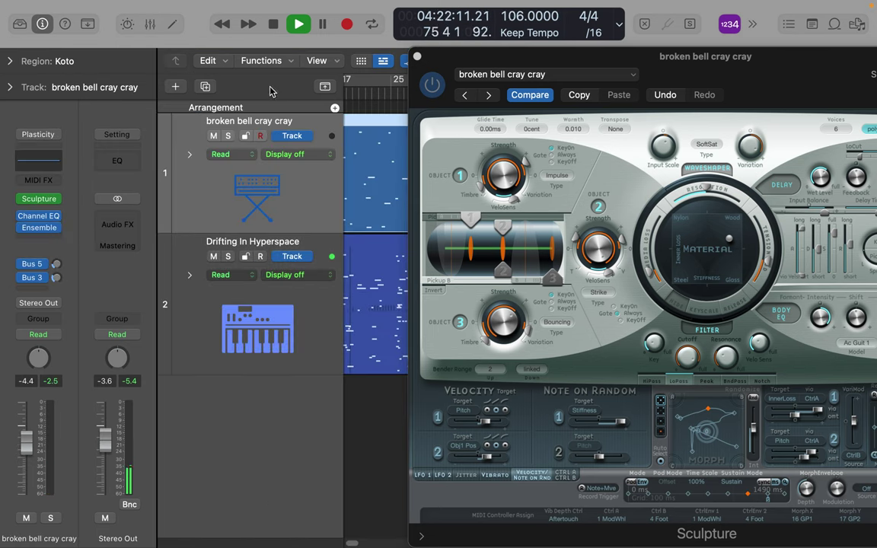
left_click(172, 26)
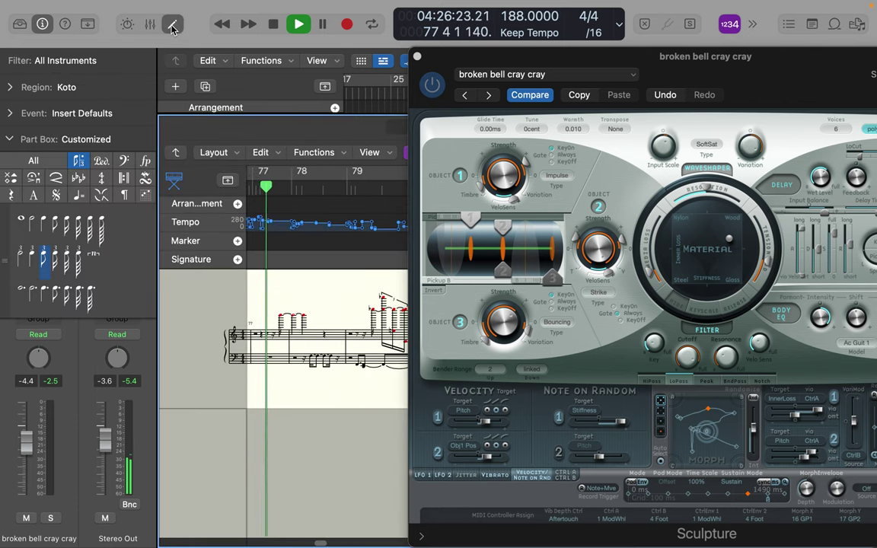
left_click(173, 27)
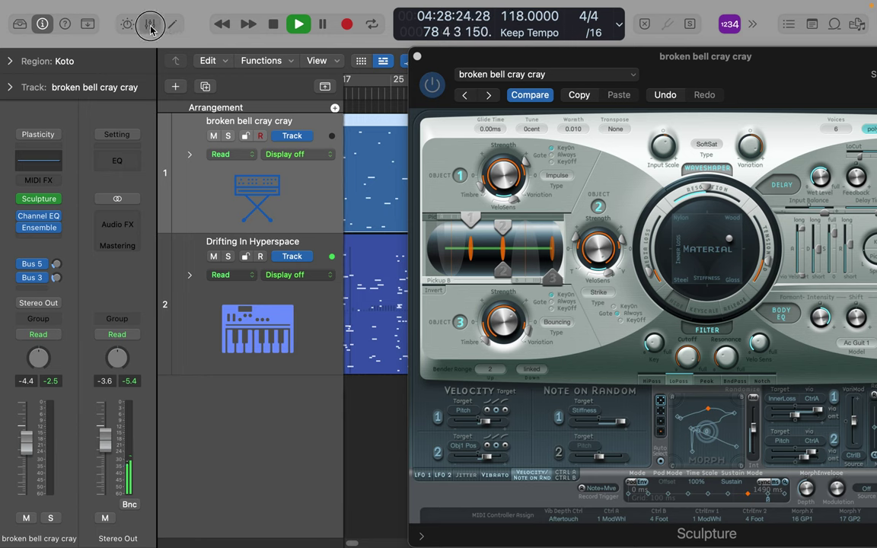
Raise the Drifting In Hyperspace channel's volume to -3.8 dB in the mixer and close the Sculpture window.
left_click(150, 26)
left_click_drag(274, 452, 284, 433)
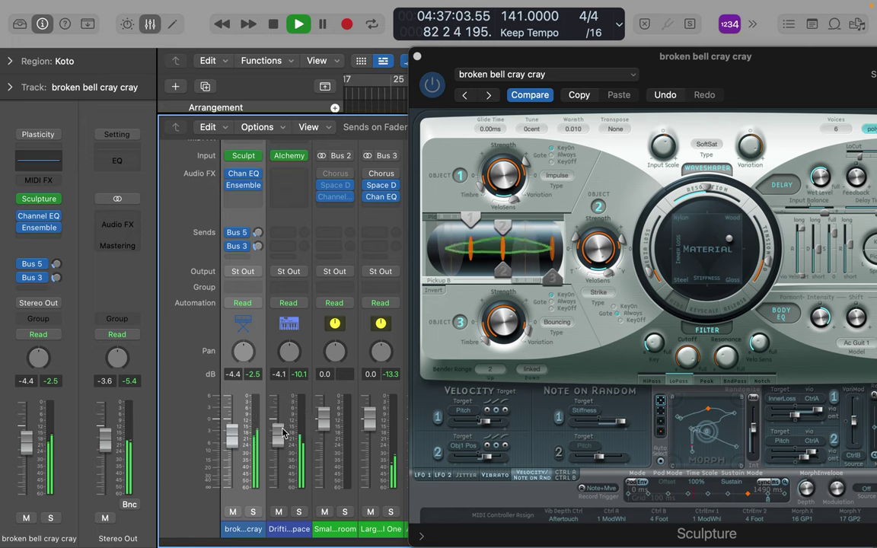
left_click_drag(283, 429, 283, 426)
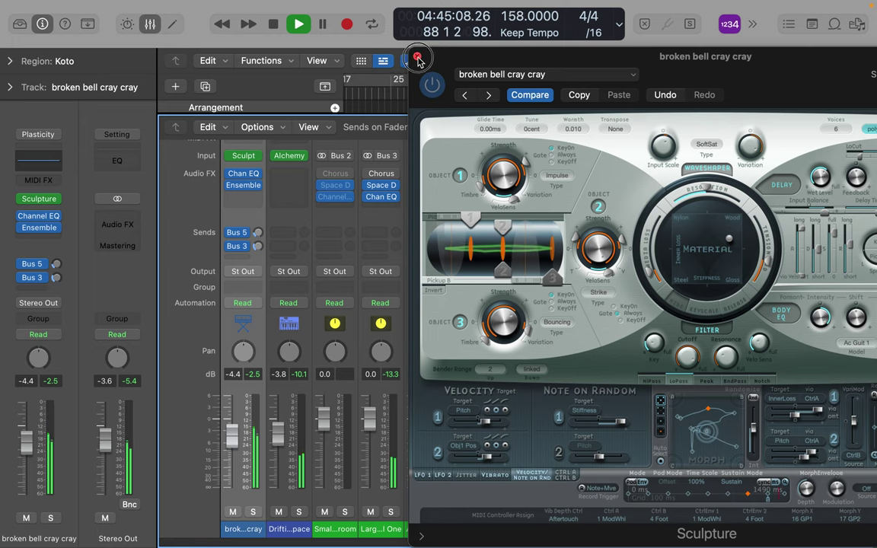
left_click(417, 57)
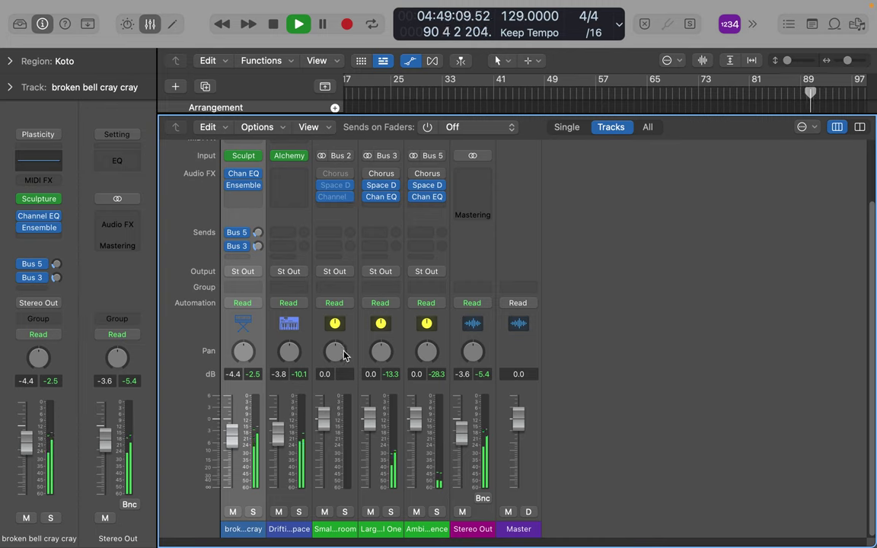
Turn on the Chorus effect on the Bus 2, Bus 3 and Bus 5 channels.
mouse_move(331, 200)
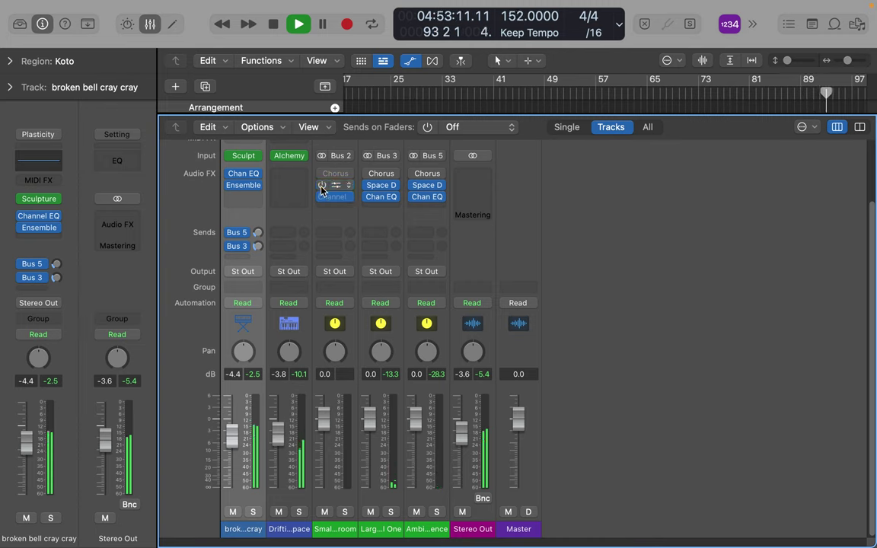
left_click(369, 176)
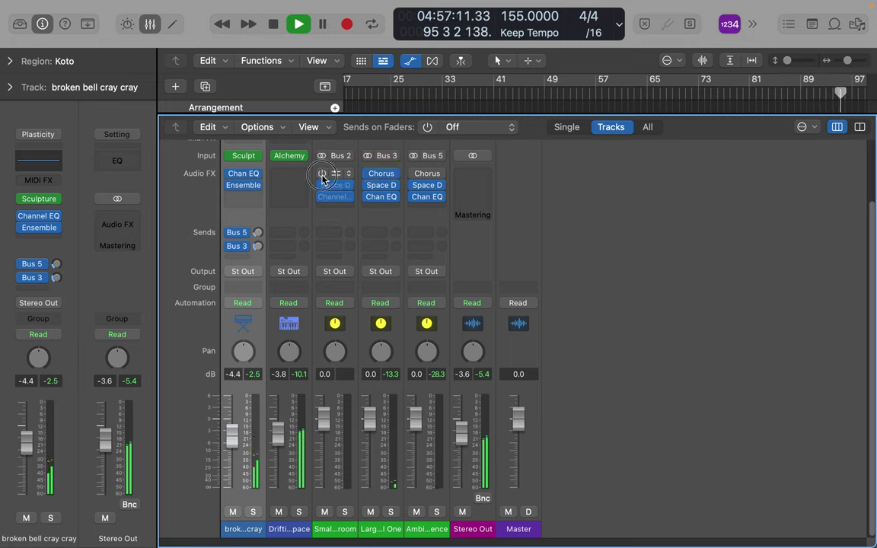
left_click(415, 181)
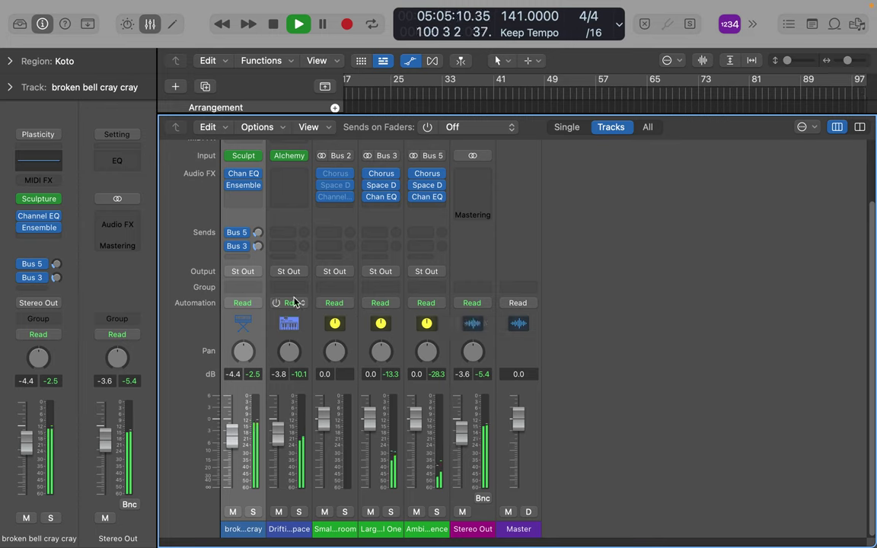
Add a send to Bus 2 (Small Room/1.0s Villa Bathroom) on the Drifting In Hyperspace channel and raise its send level.
left_click(289, 246)
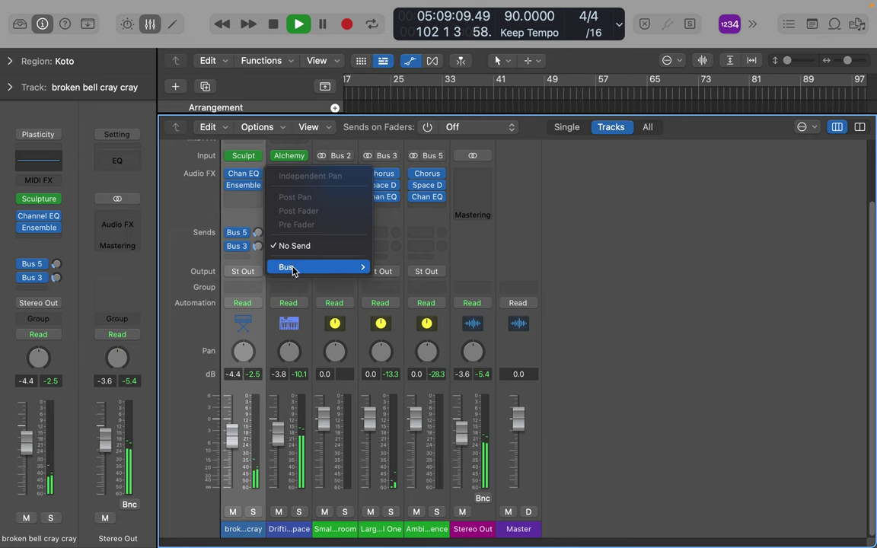
mouse_move(301, 268)
left_click(455, 29)
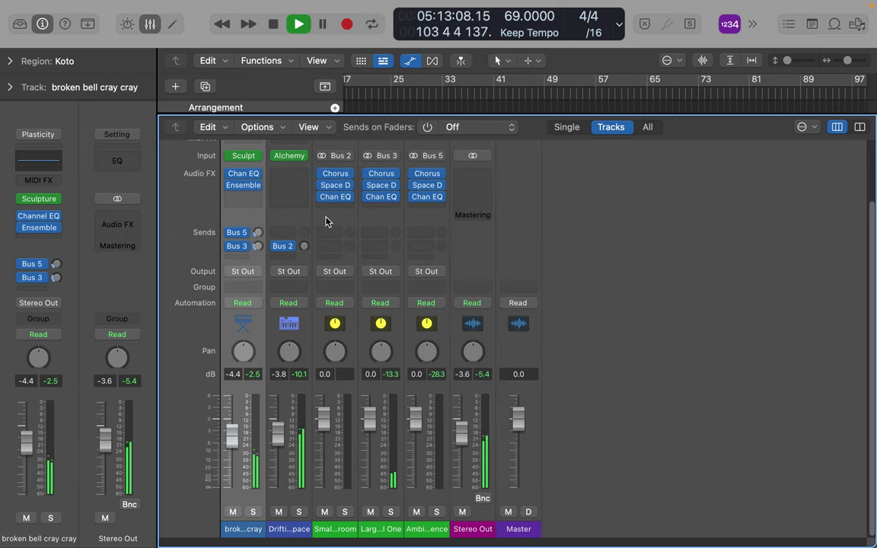
left_click_drag(305, 250, 304, 218)
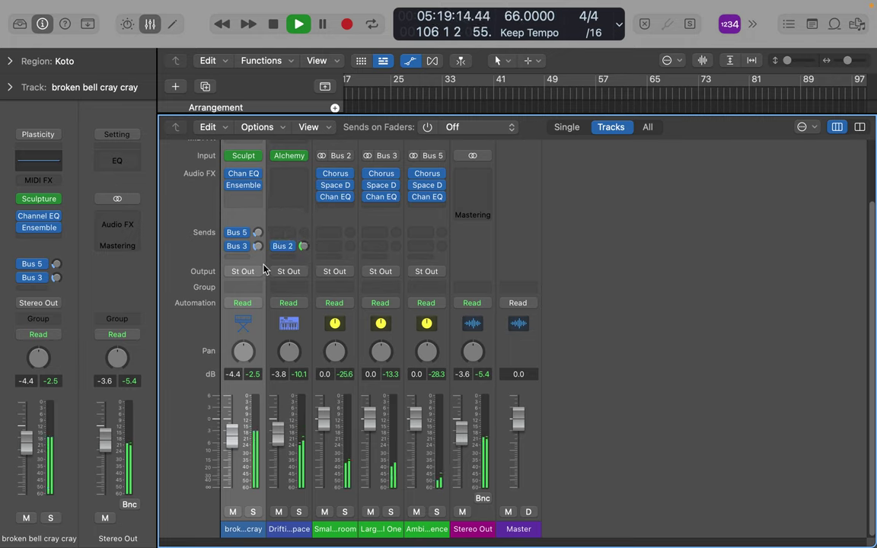
Add a Bus 2 (Small Room/1.0s Villa Bathroom) send to the broken bell cray cray channel and raise its Bus 2 and Bus 3 send levels.
left_click(240, 259)
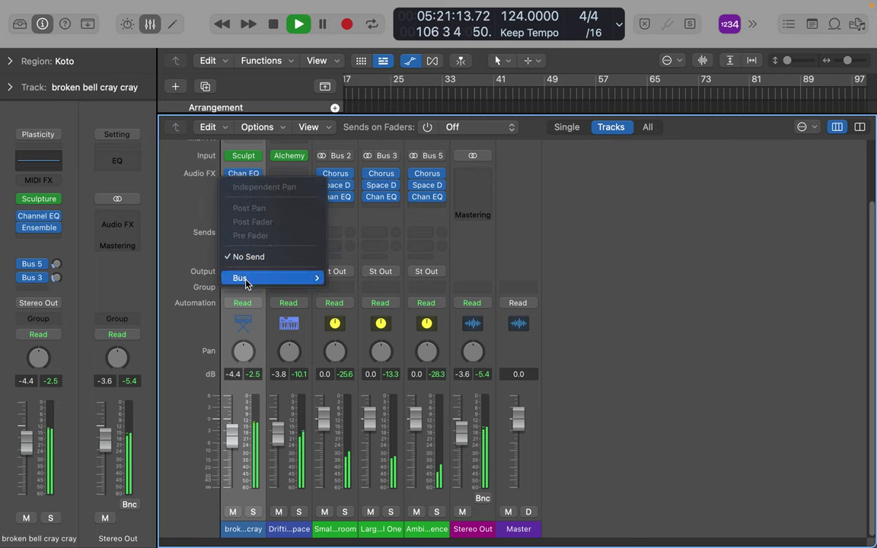
mouse_move(244, 279)
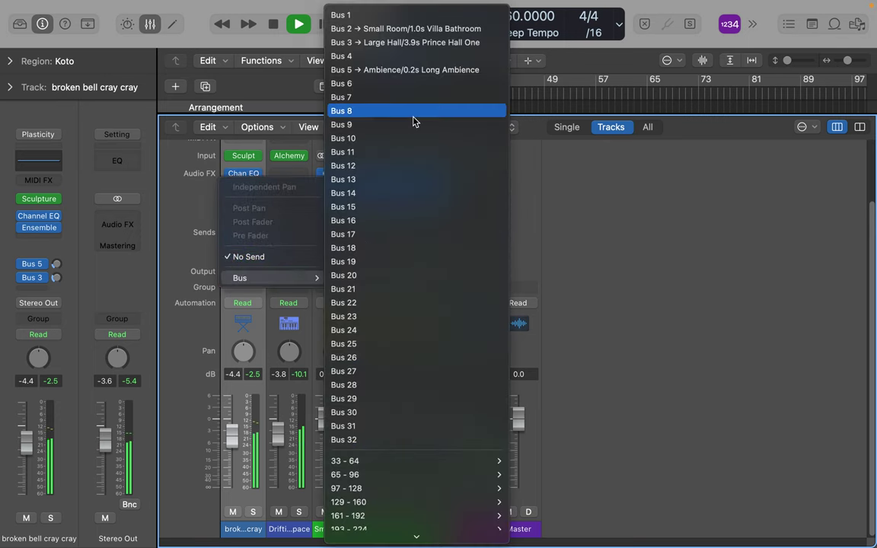
left_click(424, 31)
left_click_drag(259, 251, 266, 213)
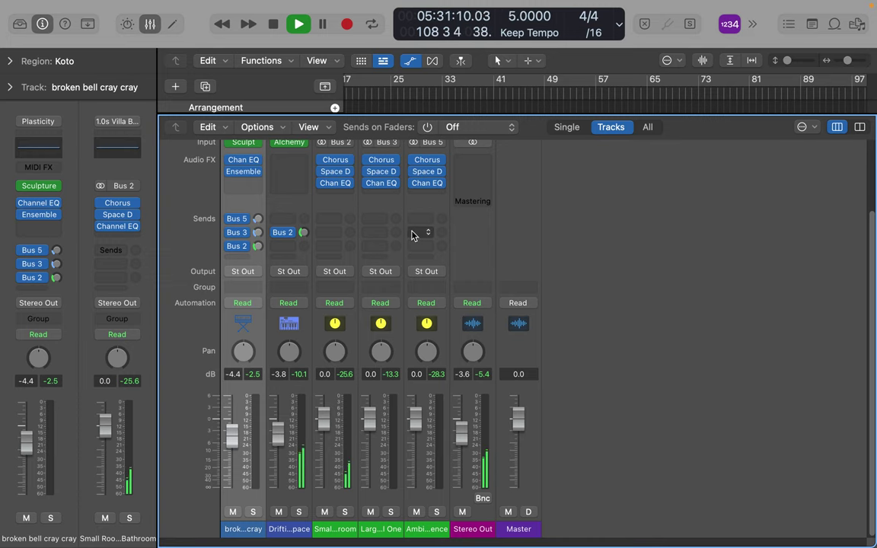
scroll(386, 184, "up", 3)
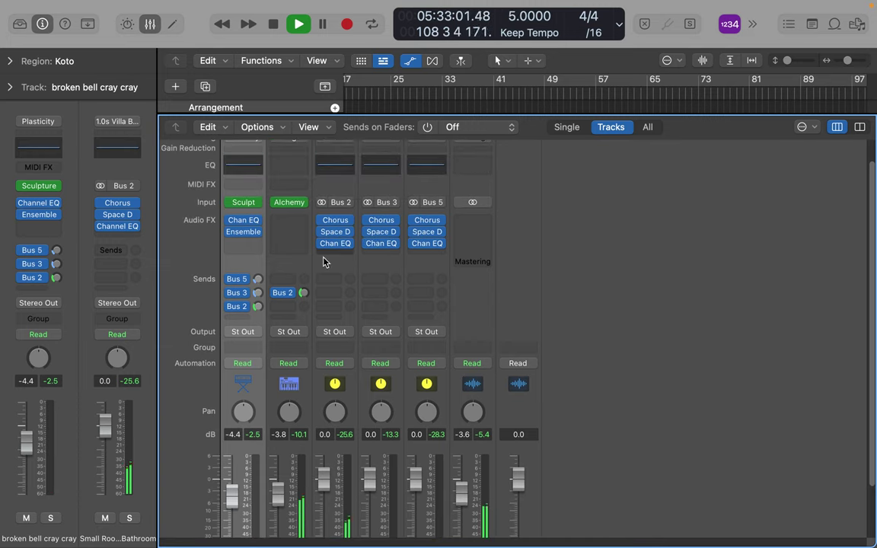
left_click_drag(257, 295, 258, 279)
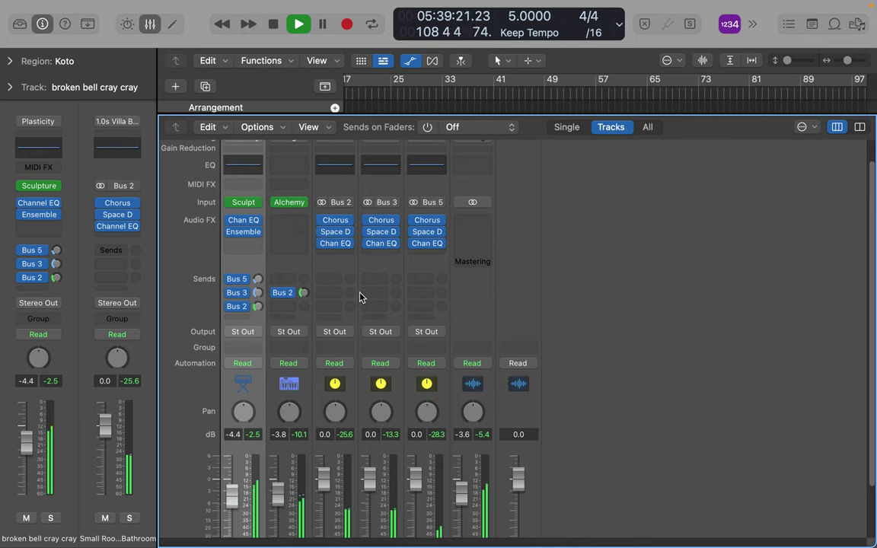
Lower the broken bell cray cray channel's volume to -10.4 dB.
left_click_drag(232, 499, 235, 526)
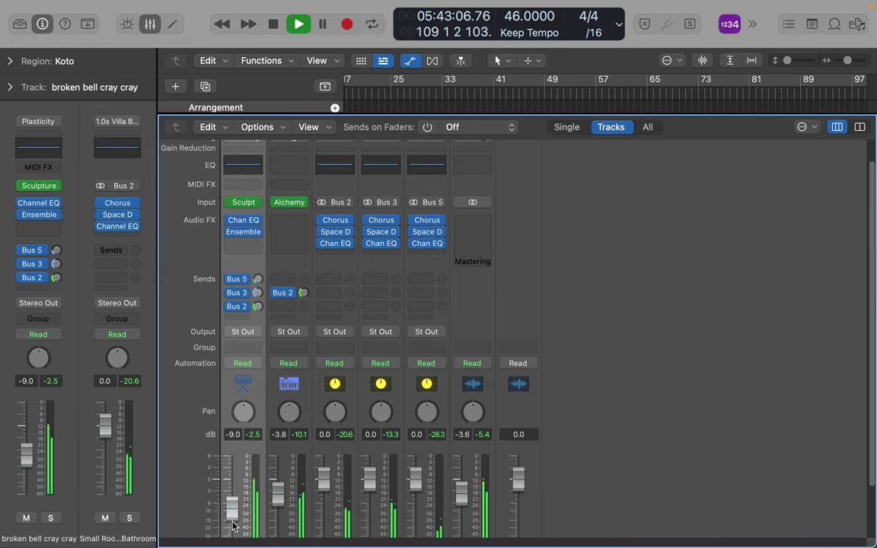
scroll(268, 503, "down", 3)
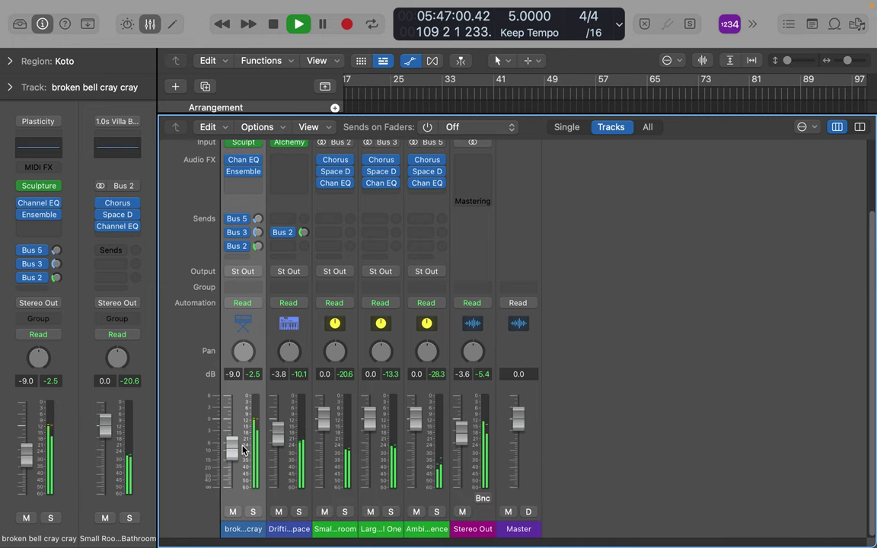
mouse_move(228, 455)
left_mouse_down()
mouse_move(228, 466)
mouse_move(227, 456)
left_mouse_up()
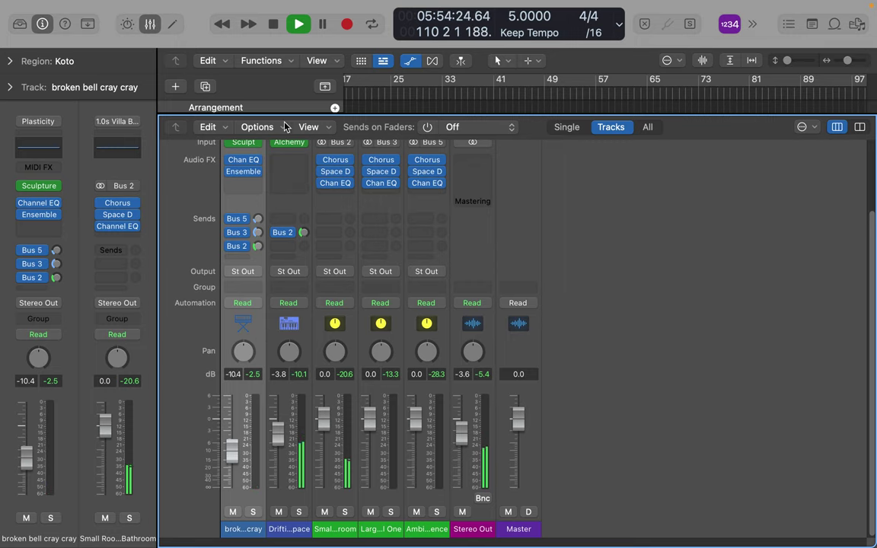
Close the Mixer, add a software instrument track below Drifting In Hyperspace and widen the track headers slightly.
left_click(150, 26)
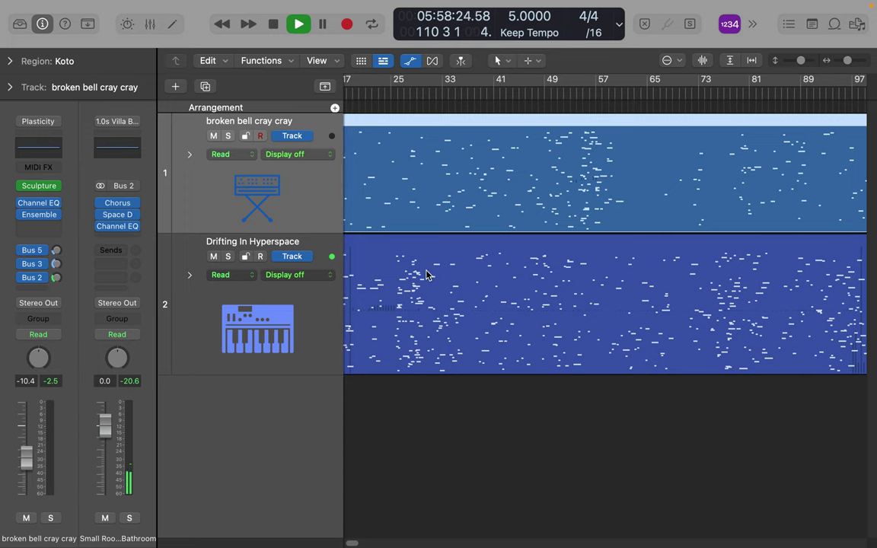
double_click(273, 427)
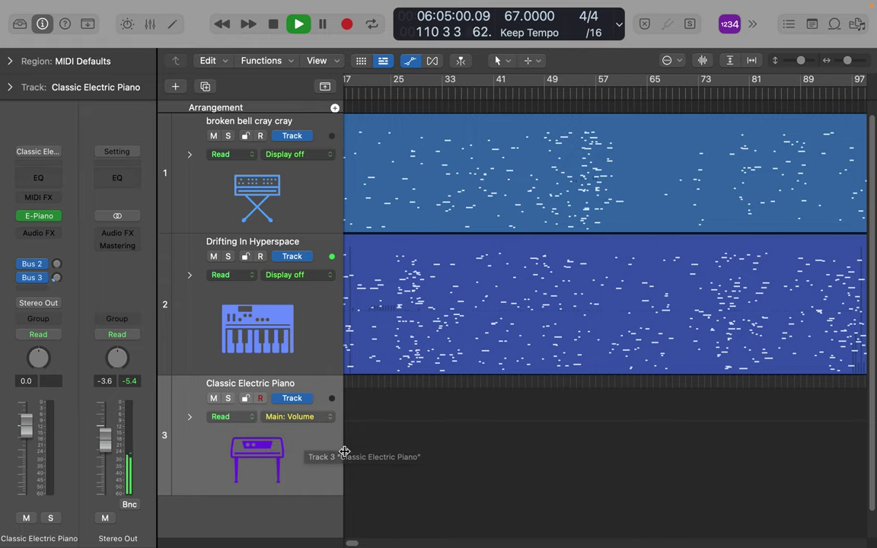
mouse_move(344, 454)
left_mouse_down()
mouse_move(418, 448)
mouse_move(326, 445)
mouse_move(351, 443)
left_mouse_up()
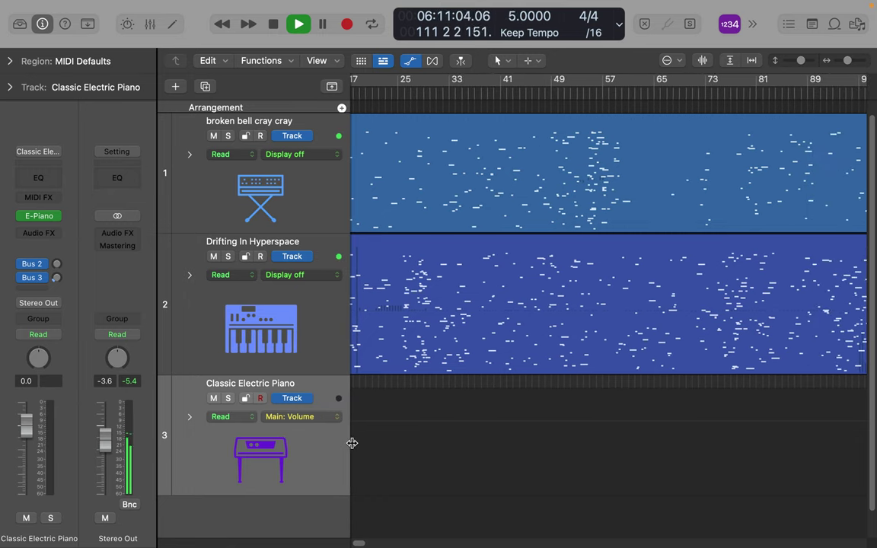
Stop playback and return the playhead to the start of the project, with the full Koto regions in view.
left_click(429, 251)
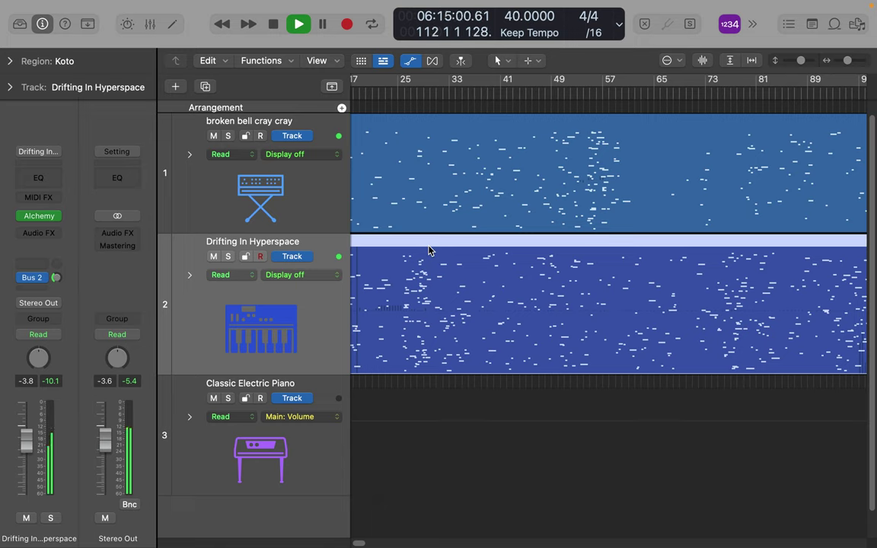
left_click(331, 459)
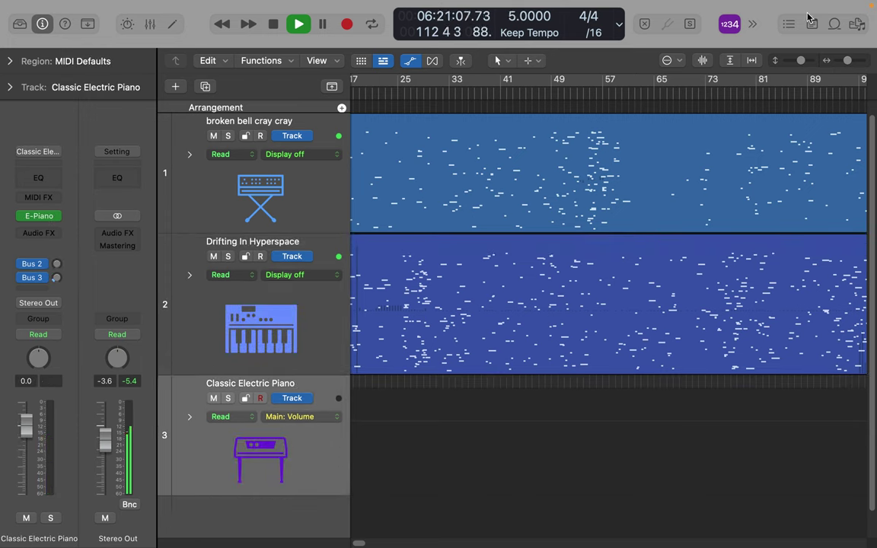
left_click_drag(850, 64, 838, 62)
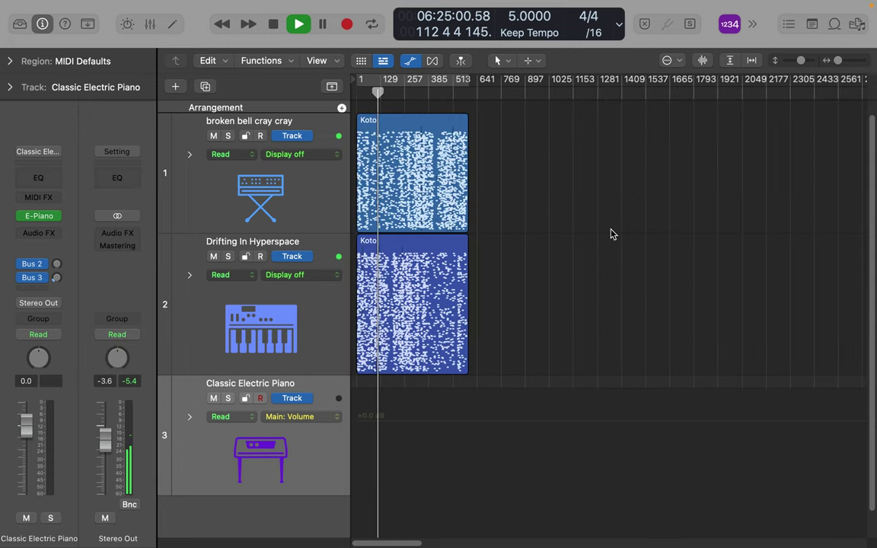
left_click(214, 23)
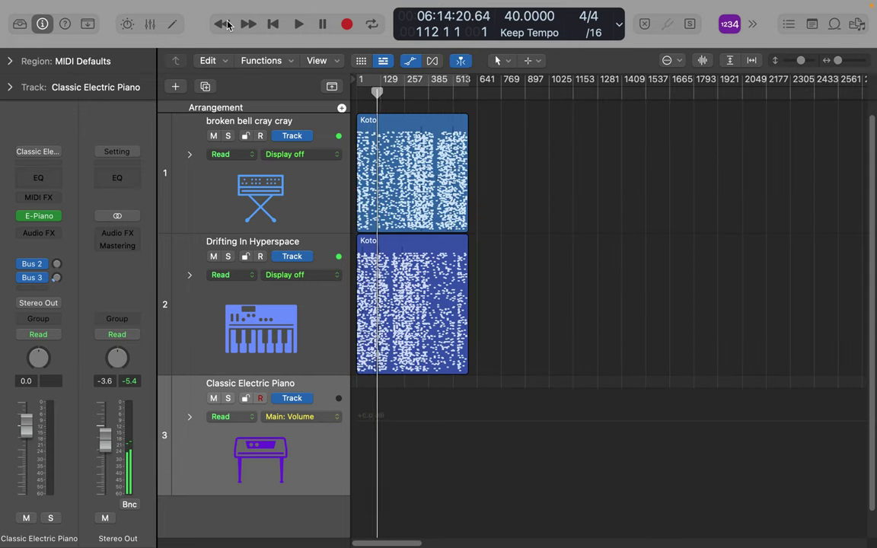
left_click(271, 26)
left_click(269, 27)
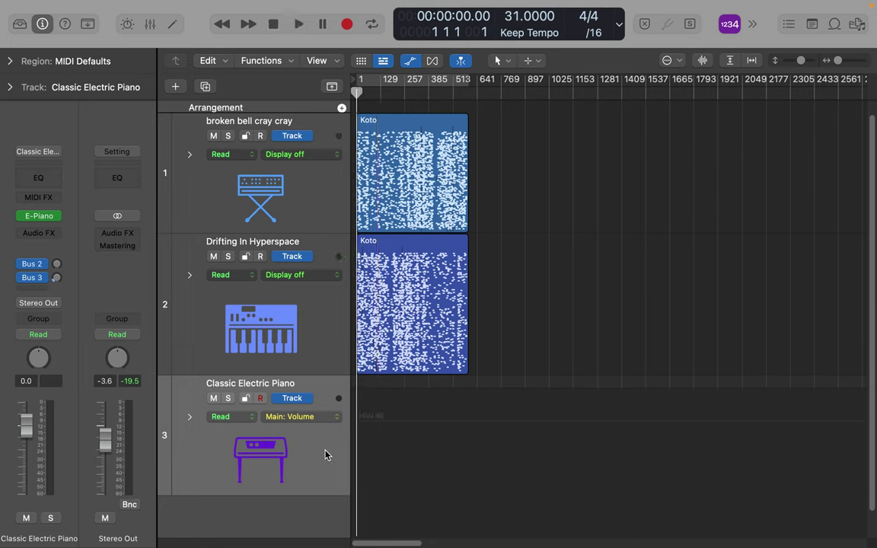
Copy the Koto region from the Drifting In Hyperspace track to the start of the Classic Electric Piano track.
left_click(404, 252)
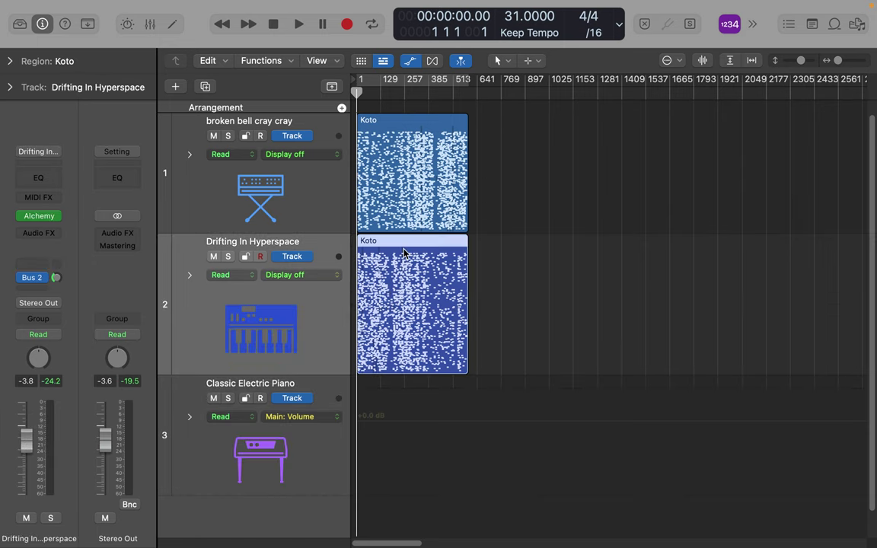
key("t")
left_click(384, 245)
left_click(313, 462)
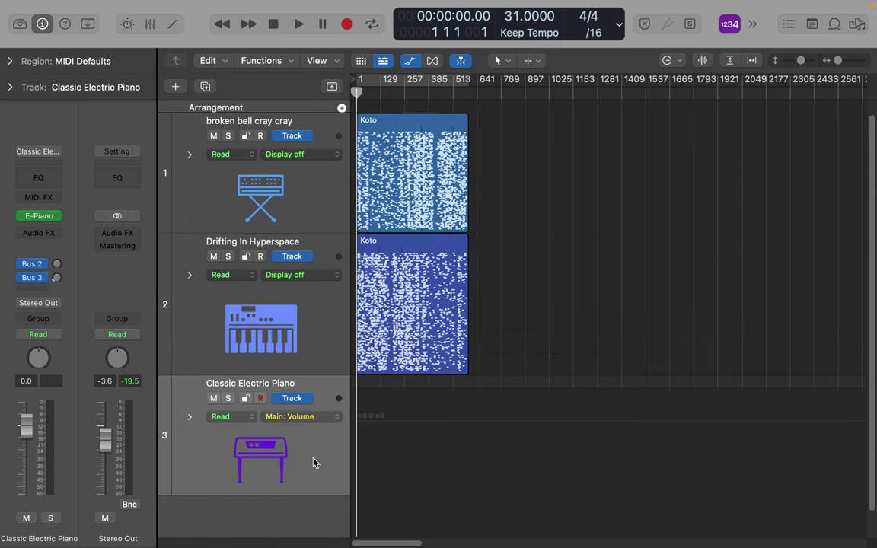
key("super+v")
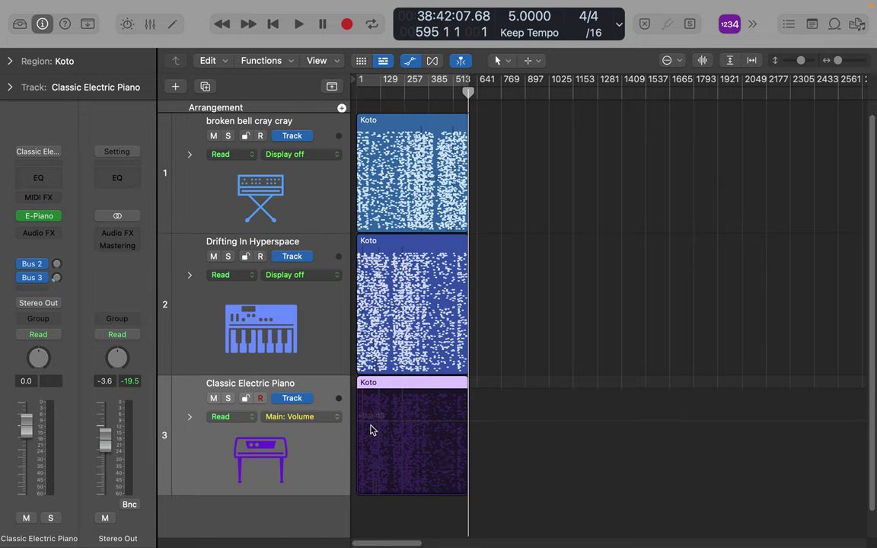
left_click(408, 443)
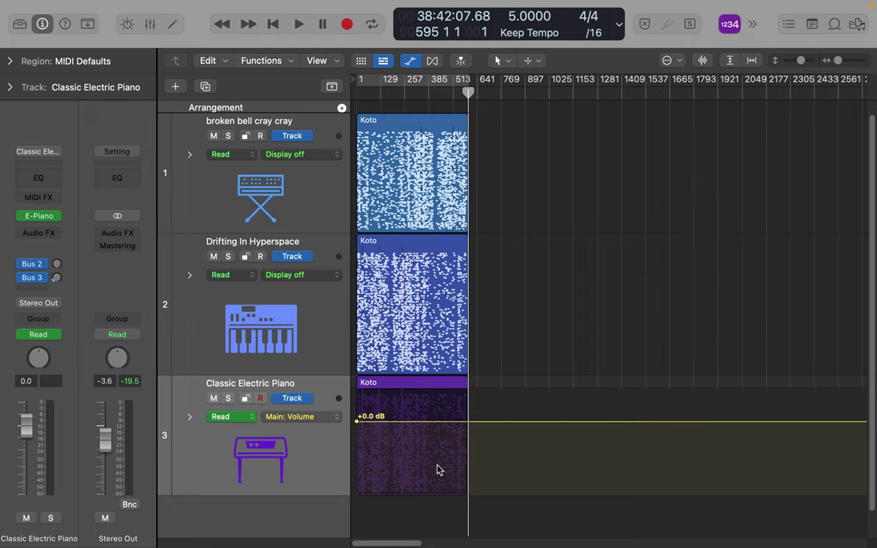
left_click(228, 398)
left_click(227, 398)
left_click(227, 398)
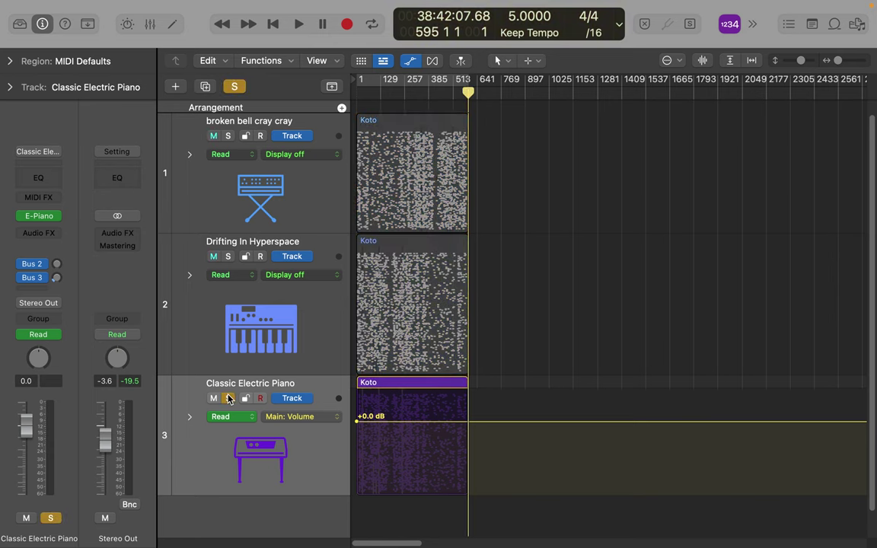
left_click(228, 399)
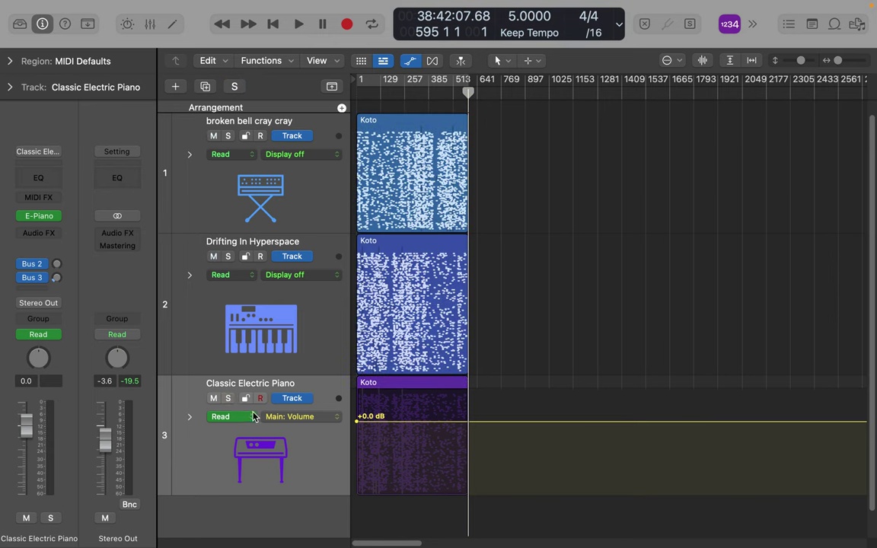
left_click(227, 257)
left_click(227, 256)
Open the Classic Electric Piano track's Koto region in the Piano Roll and play it from the beginning.
scroll(417, 395, "down", 1)
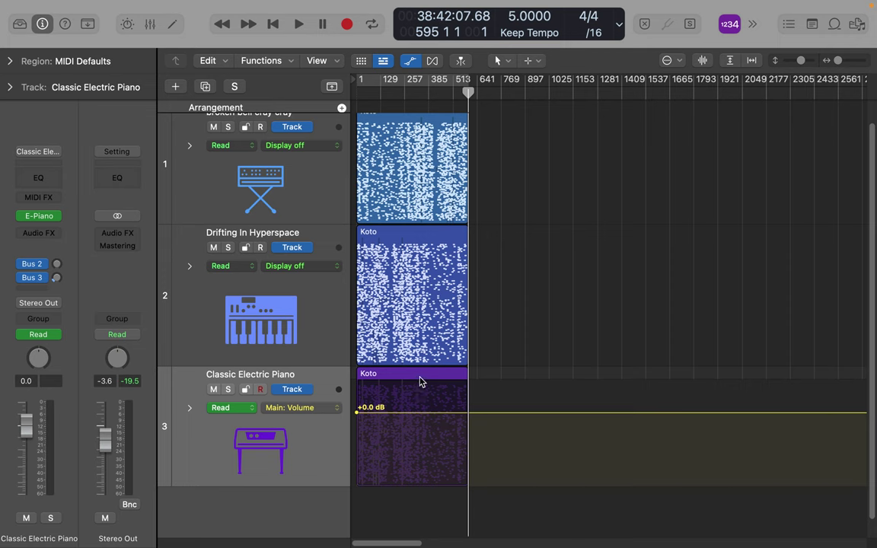
double_click(419, 378)
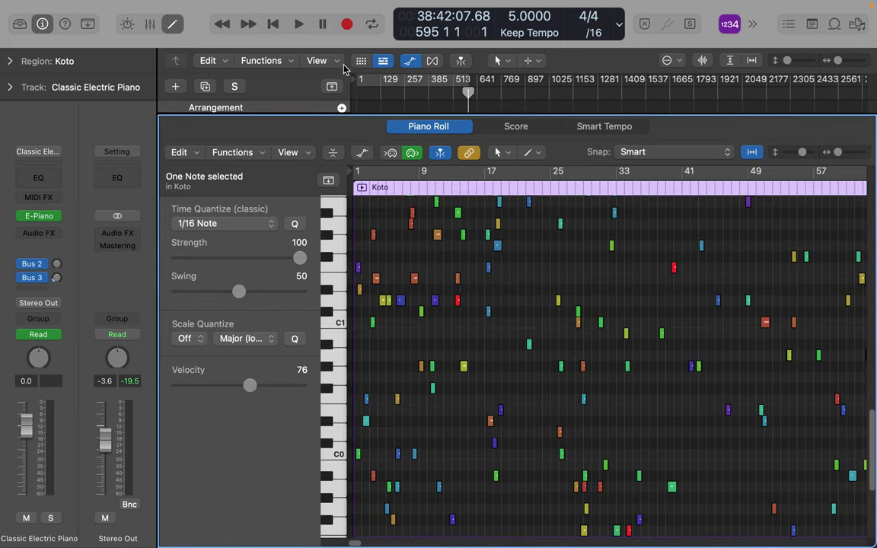
left_click(273, 23)
left_click(299, 24)
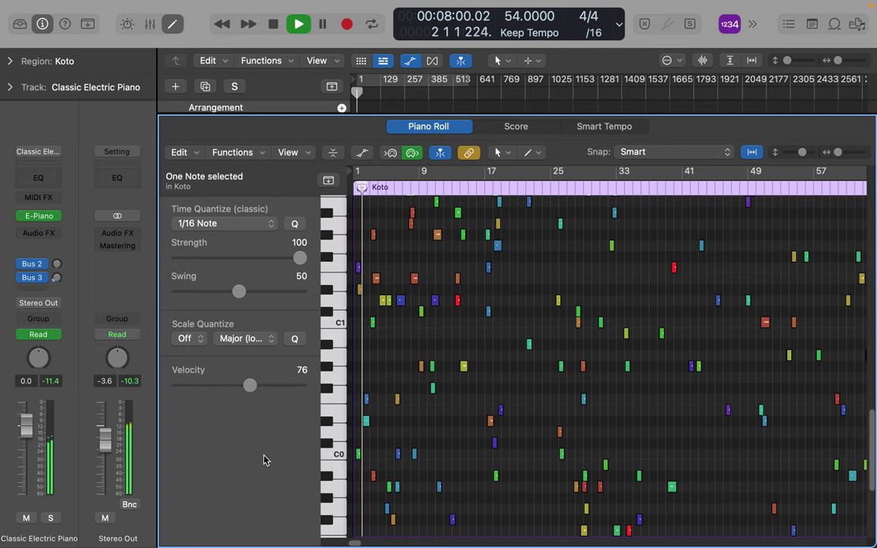
Select all notes in the Classic Electric Piano region and lengthen them together.
left_click(402, 300)
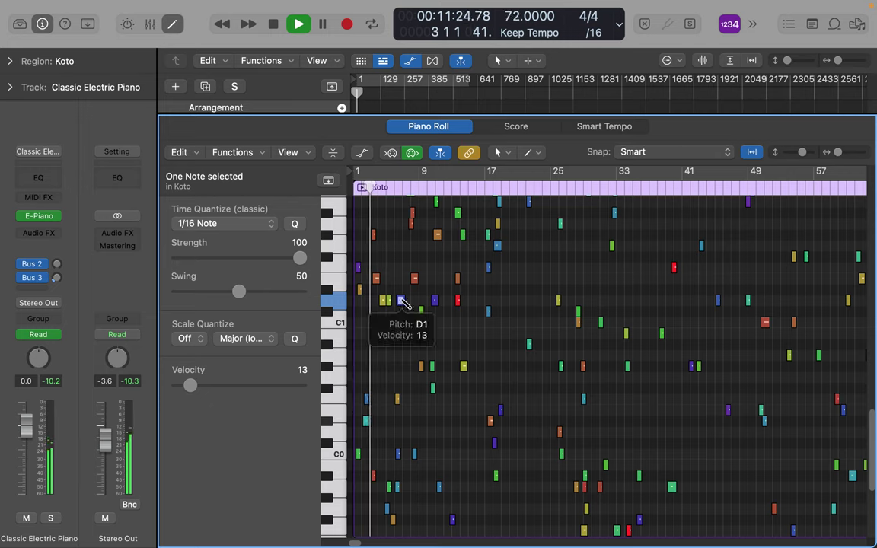
key("super+a")
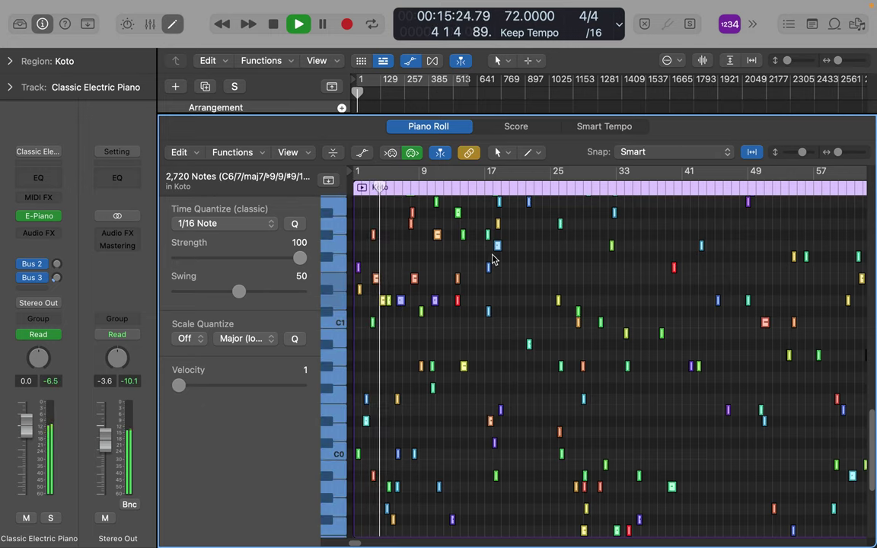
left_click_drag(499, 249, 504, 248)
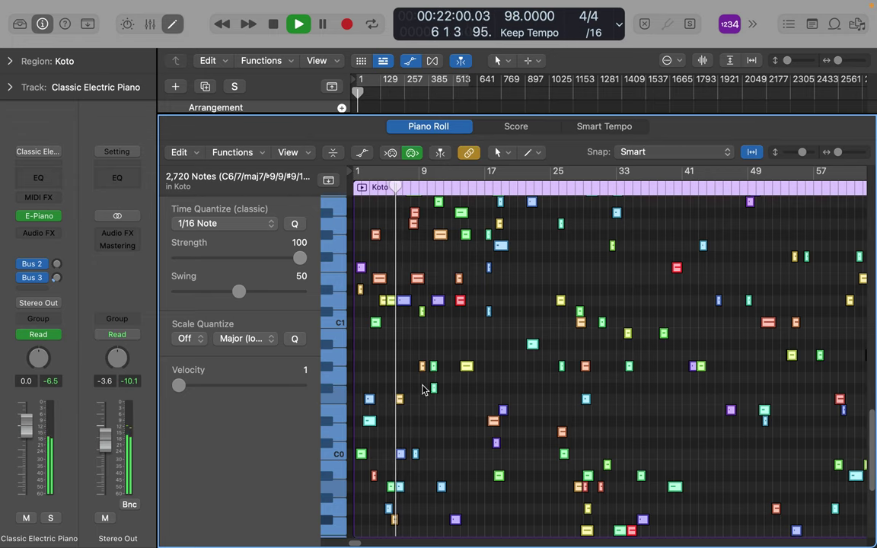
Open the Random Pitch, Velocity, Length MIDI transform for the selected notes and set the lower random velocity limit to 21.
left_click(260, 154)
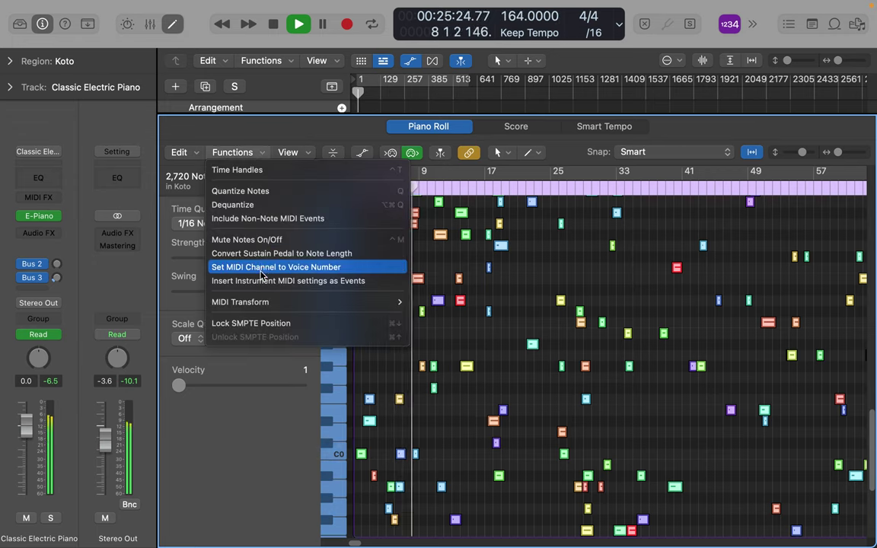
mouse_move(268, 303)
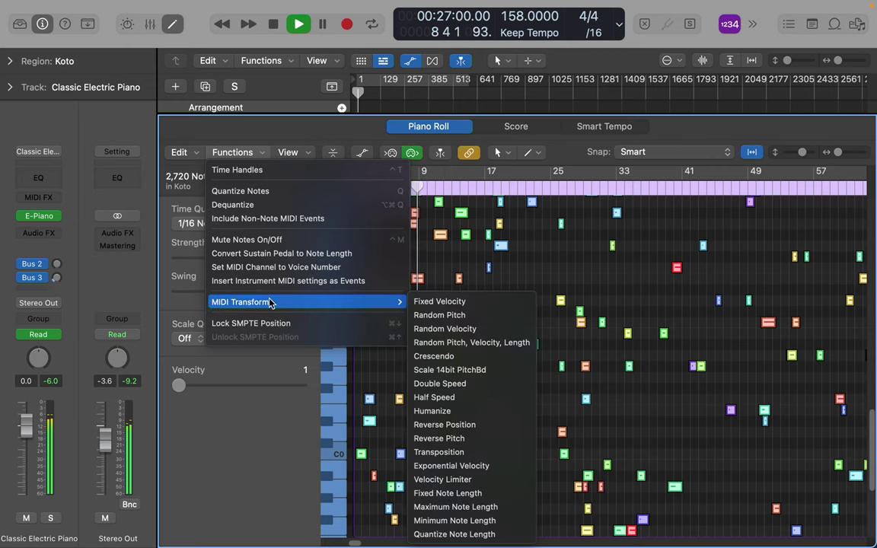
left_click(452, 343)
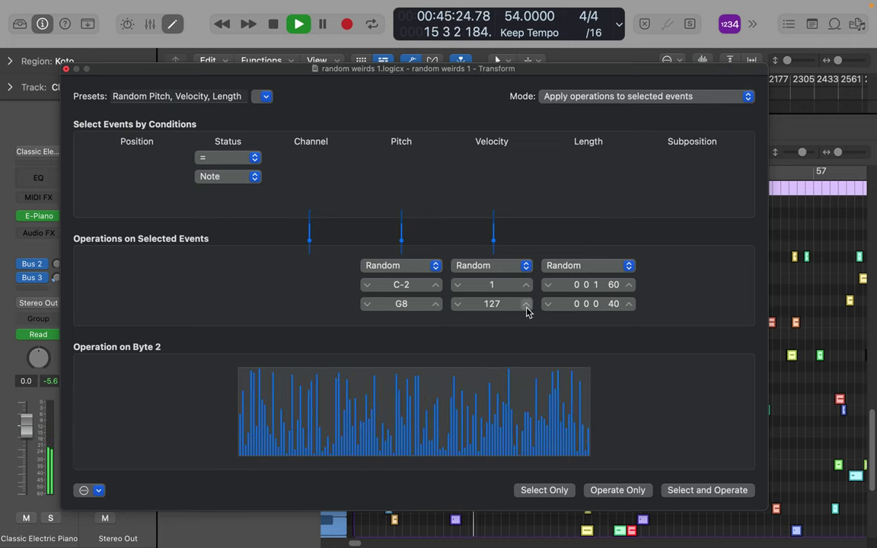
left_click(458, 285)
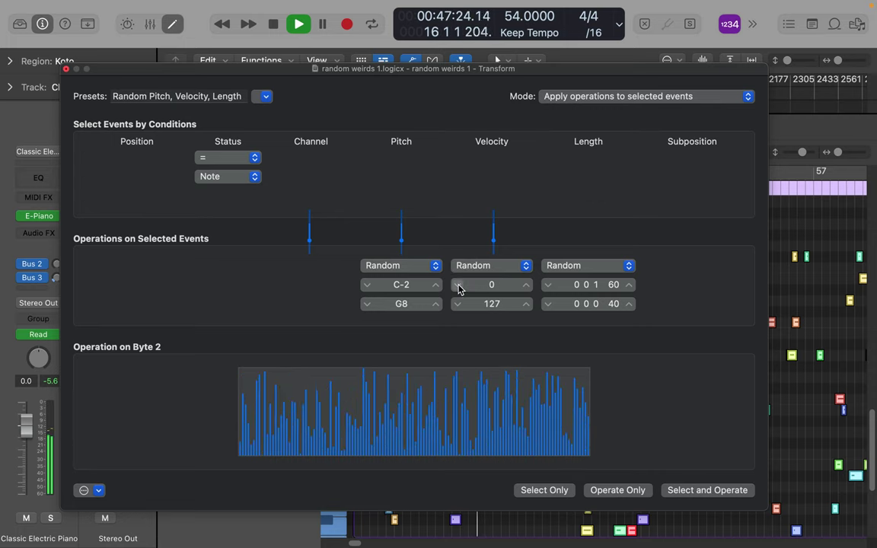
left_click(525, 285)
left_click(525, 285)
left_click(525, 285)
left_click(525, 285)
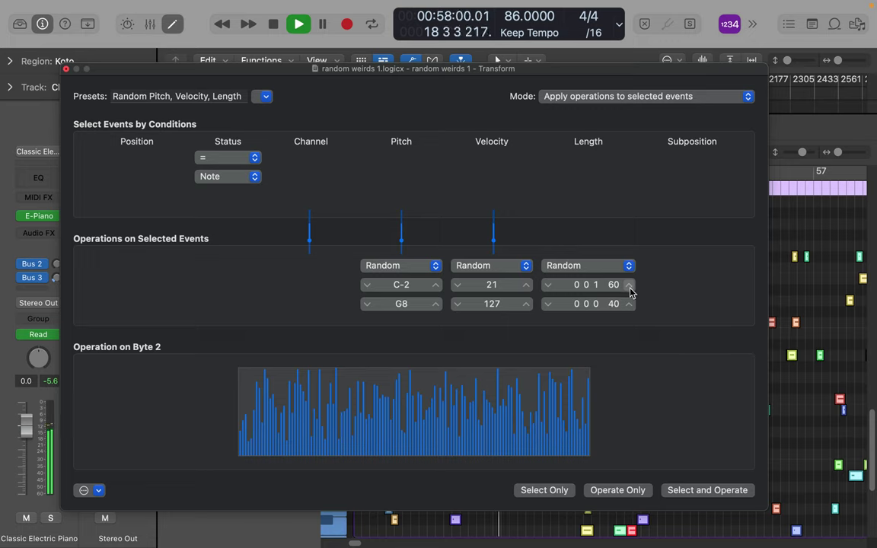
Set the transform's two random length limits to 2 0 1 27 and 0 0 1 0.
left_click(630, 286)
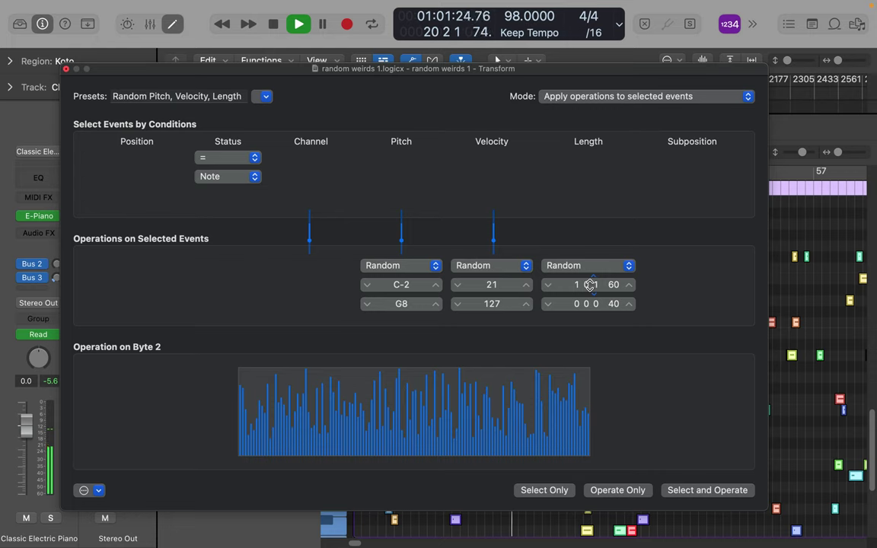
left_click_drag(590, 288, 589, 285)
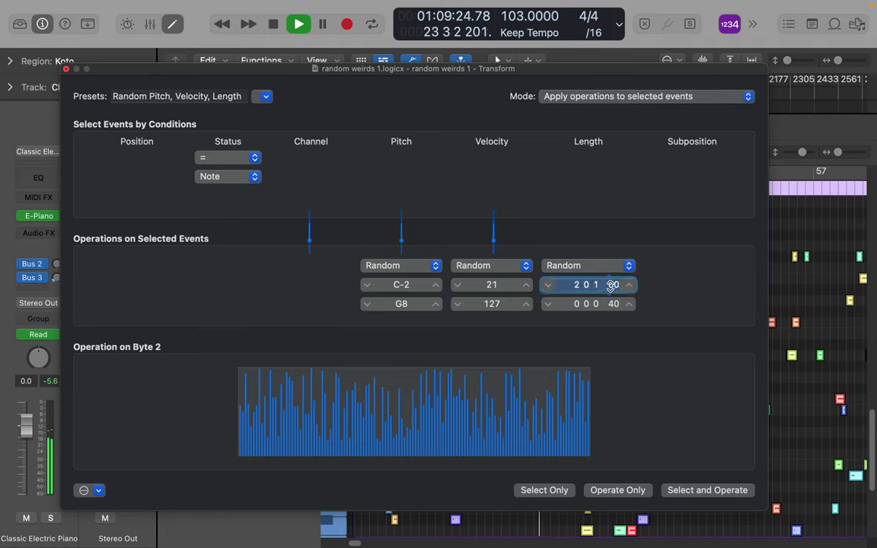
left_click_drag(611, 285, 612, 311)
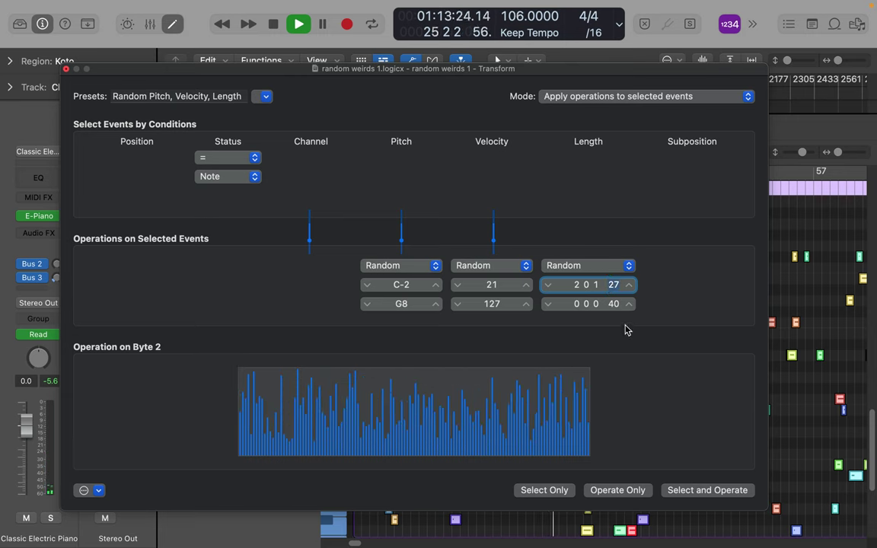
left_click_drag(614, 304, 596, 305)
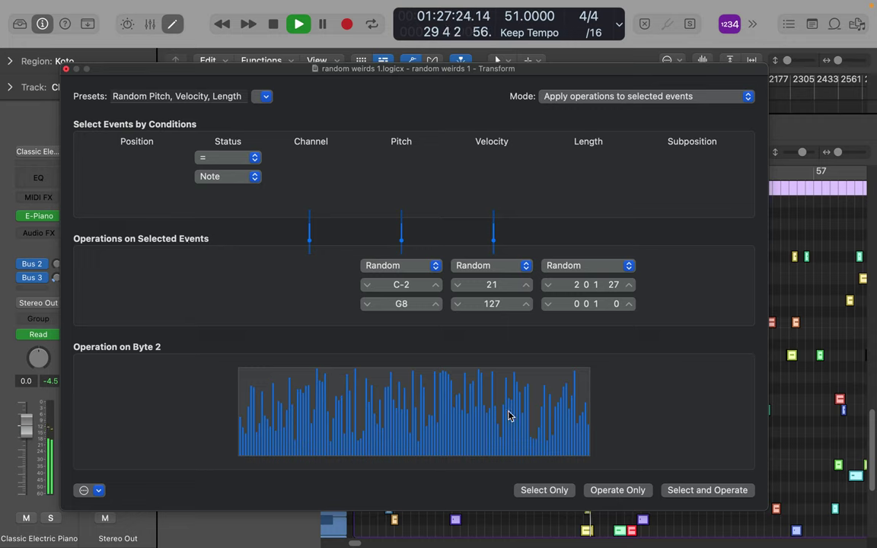
Select and operate on the region's notes with the random transform, close its window and review the new notes.
left_click(695, 491)
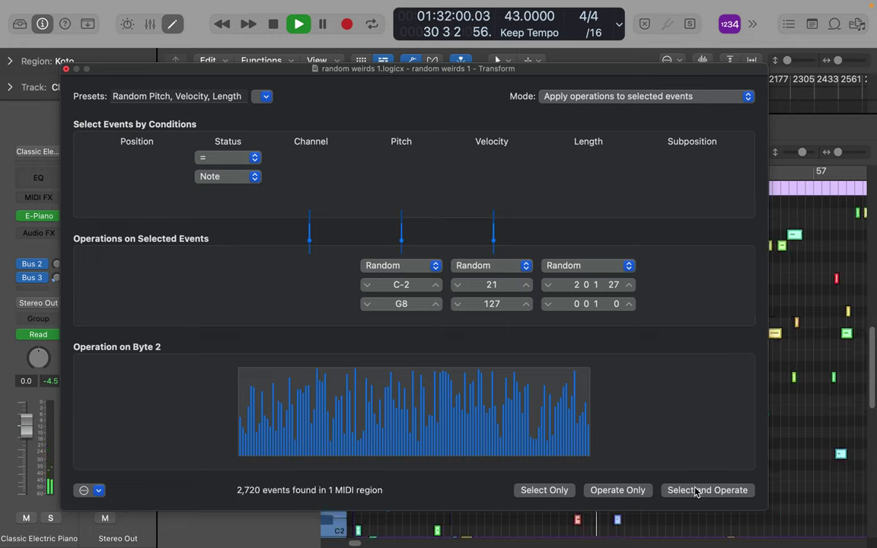
left_click(67, 69)
scroll(545, 283, "up", 5)
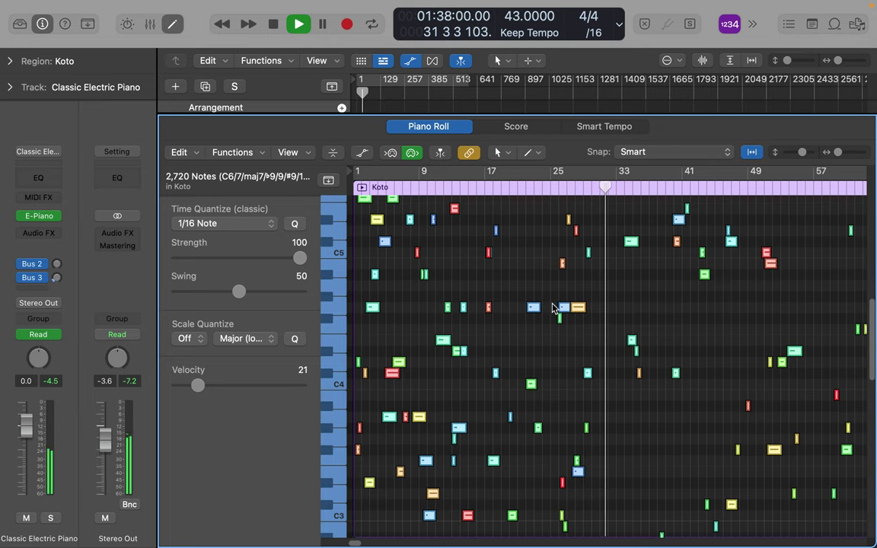
scroll(553, 308, "up", 7)
scroll(553, 308, "up", 6)
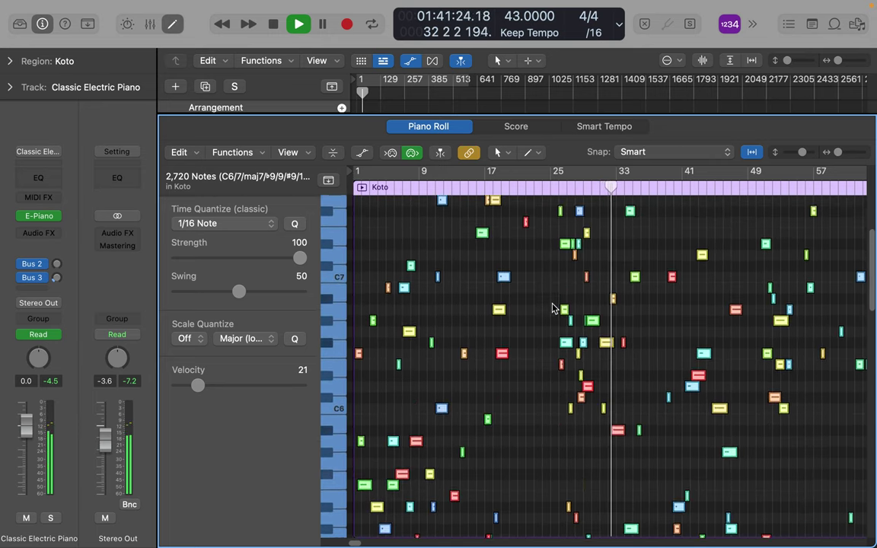
scroll(554, 307, "down", 20)
scroll(554, 308, "down", 20)
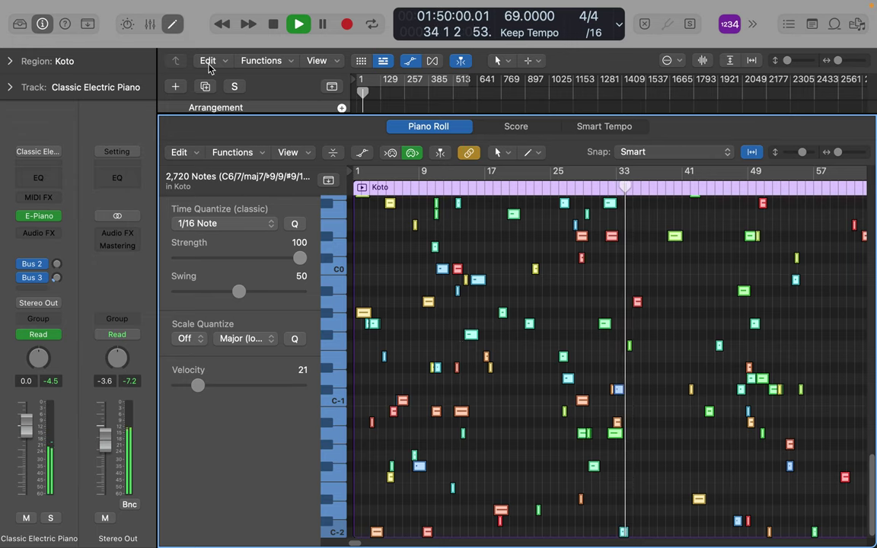
Close the piano roll editor and select the Classic Electric Piano track with its Koto region.
left_click(172, 24)
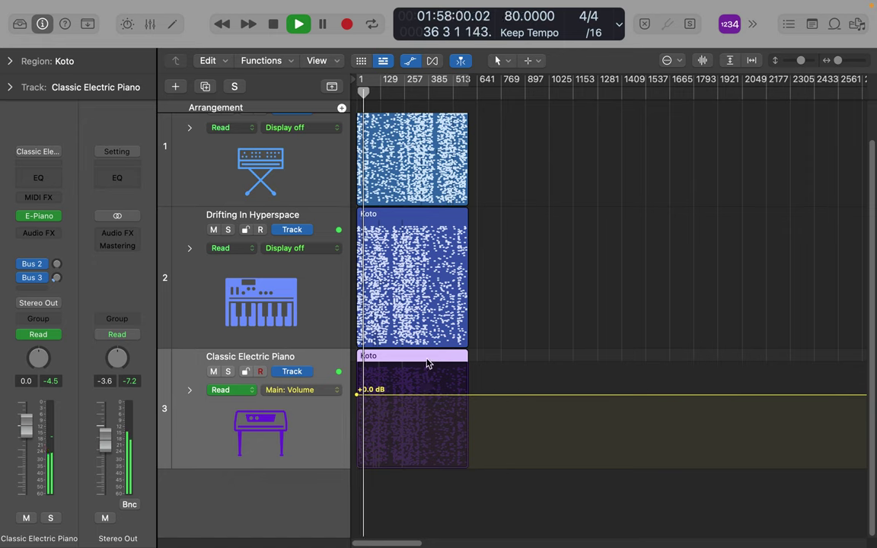
left_click(427, 218)
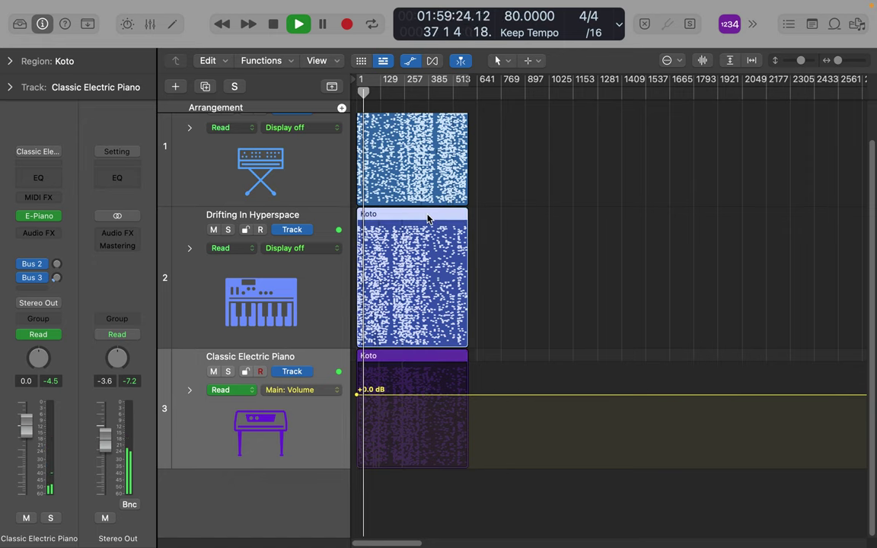
left_click(321, 434)
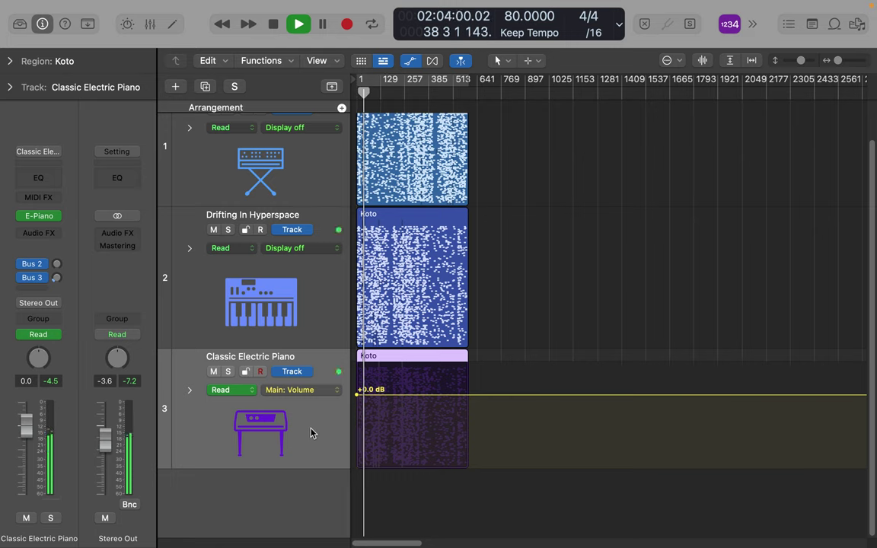
key("t")
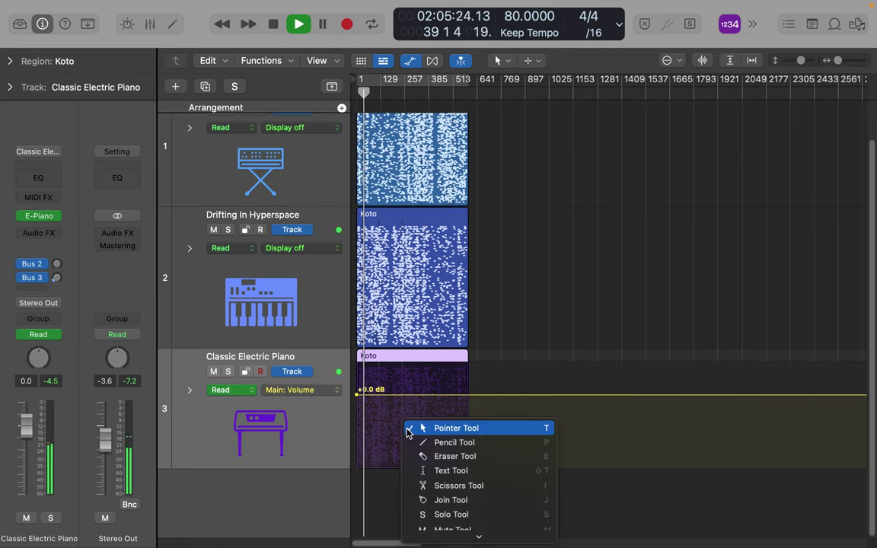
left_click(409, 431)
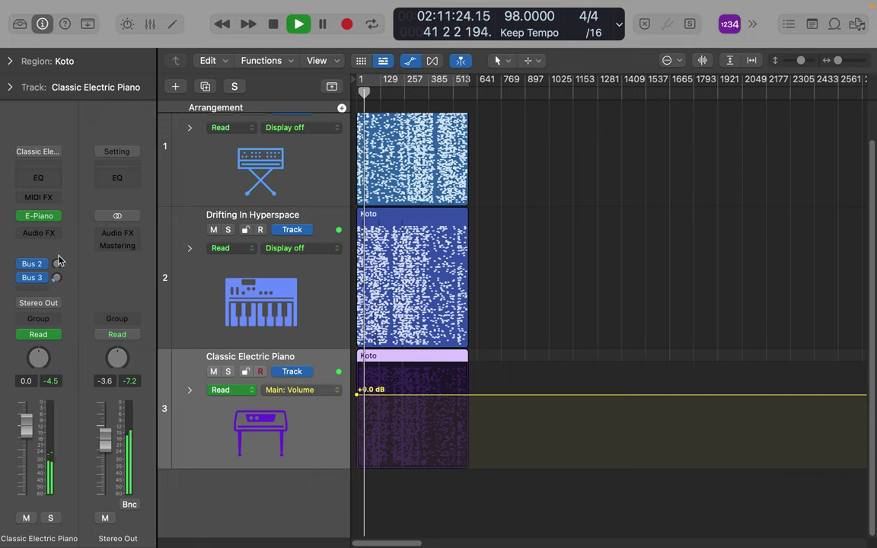
Show the sound library instead of the inspector and load Metallic Echo Tines from the Synthesizer Plucked category onto the third track.
left_click(43, 24)
left_click(21, 25)
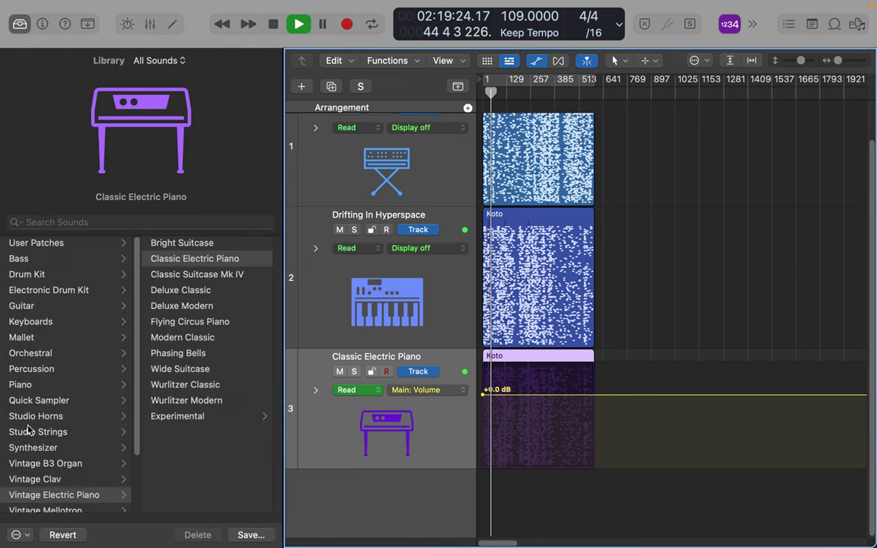
left_click(27, 449)
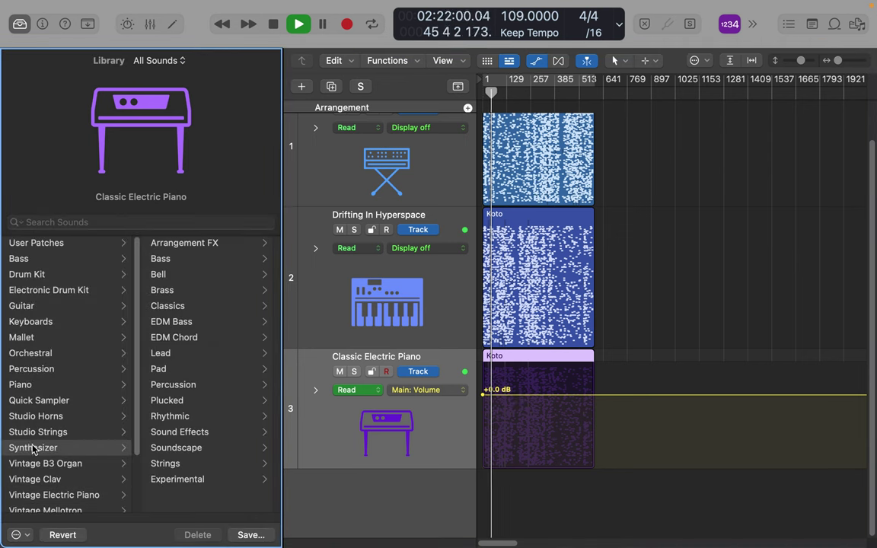
left_click(172, 401)
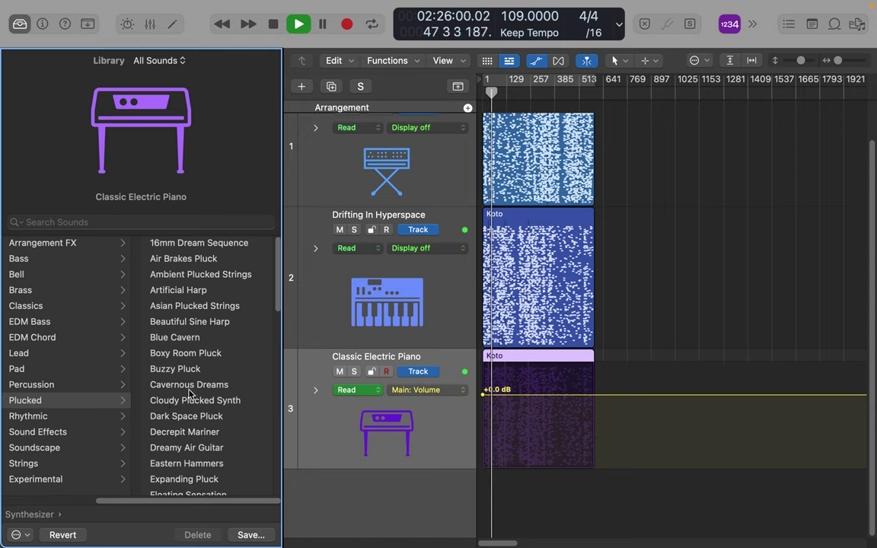
scroll(190, 392, "down", 5)
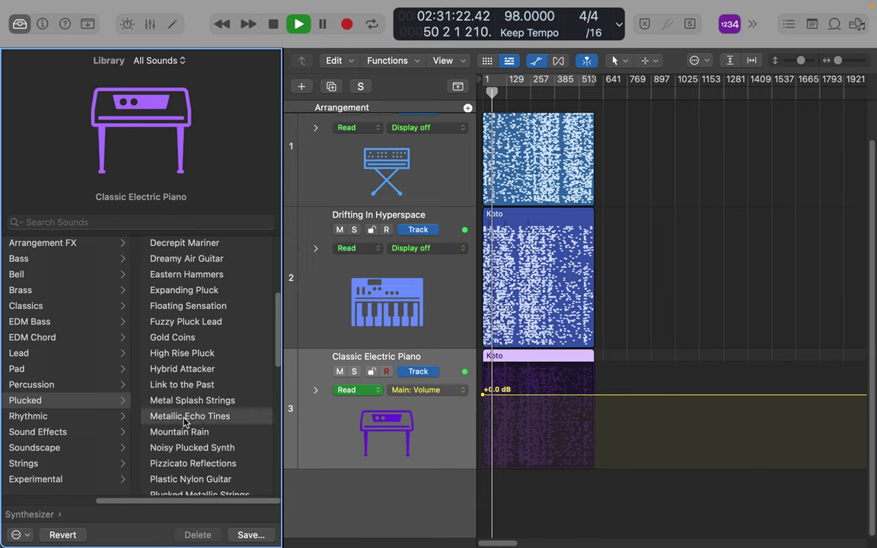
left_click(183, 416)
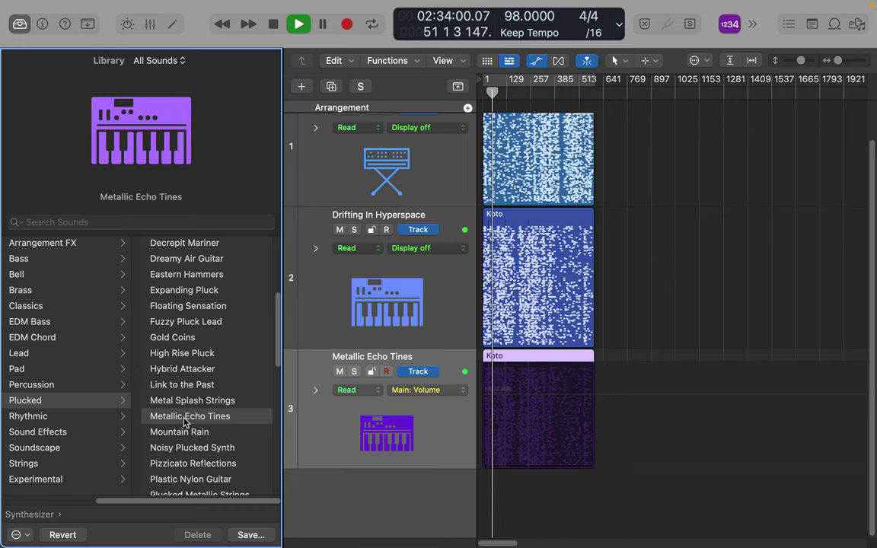
Audition the Punchy Synth Pluck, Space Mandolin, Tight Synth Pluck and Voice Plucks patches on the third track.
scroll(183, 421, "down", 5)
scroll(184, 421, "down", 3)
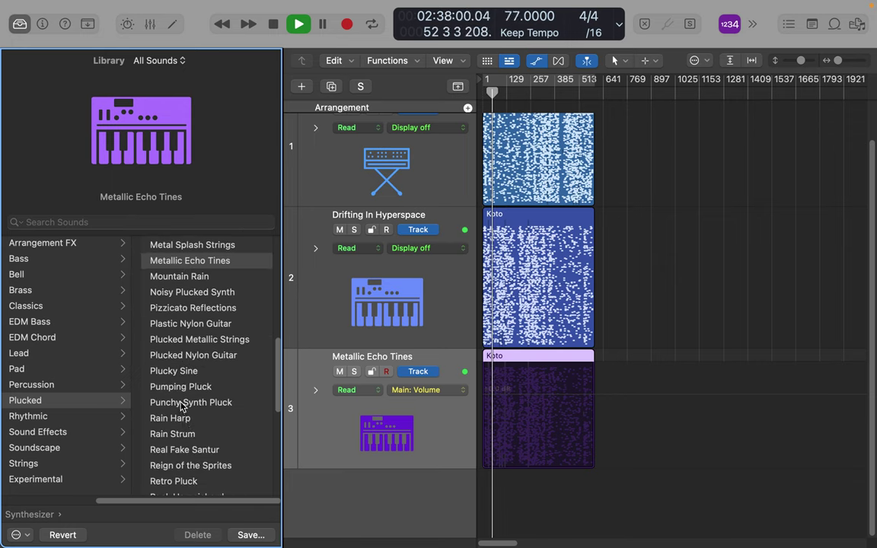
left_click(182, 406)
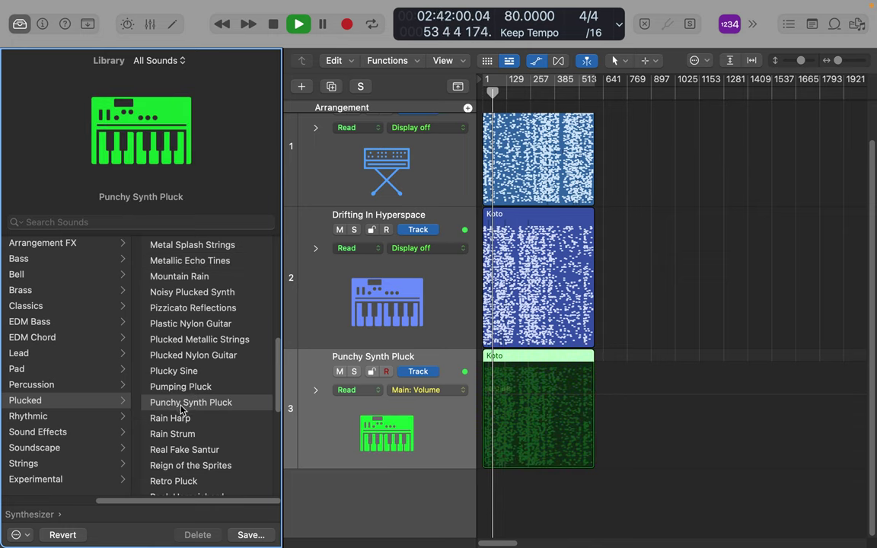
scroll(183, 434, "down", 10)
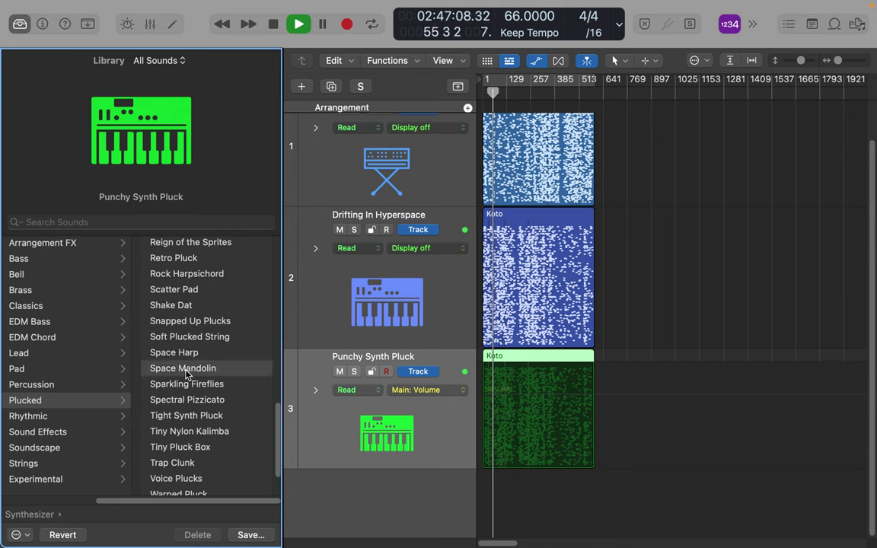
left_click(187, 369)
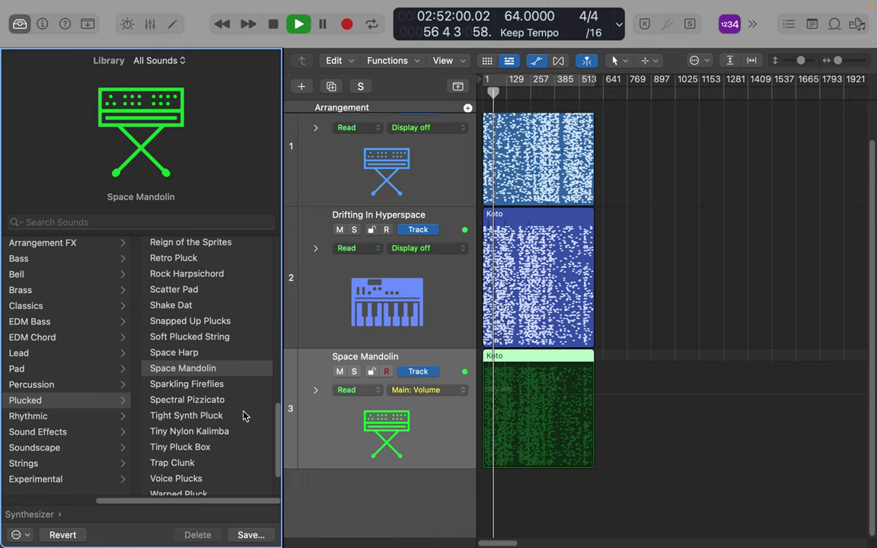
left_click(202, 419)
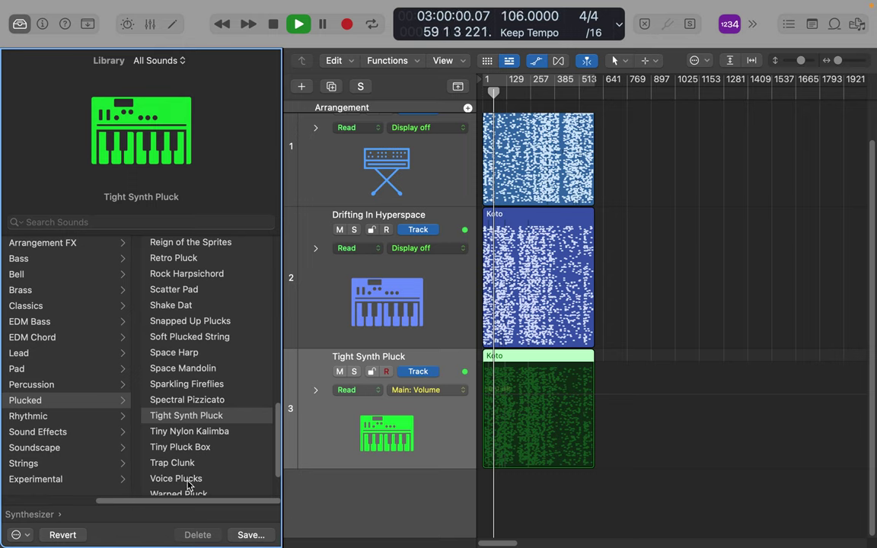
left_click(188, 481)
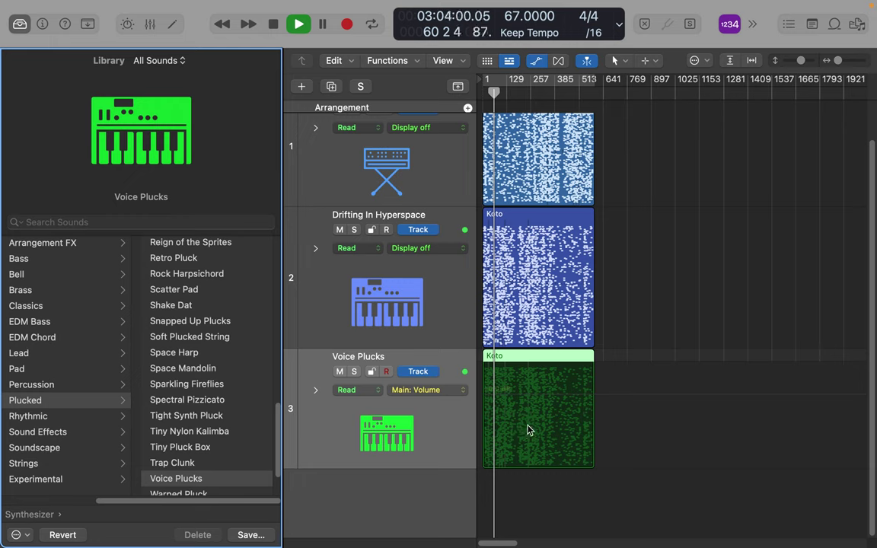
Load the Warped Pluck patch onto the third track and open its Alchemy instrument window from the channel strip.
scroll(228, 427, "down", 3)
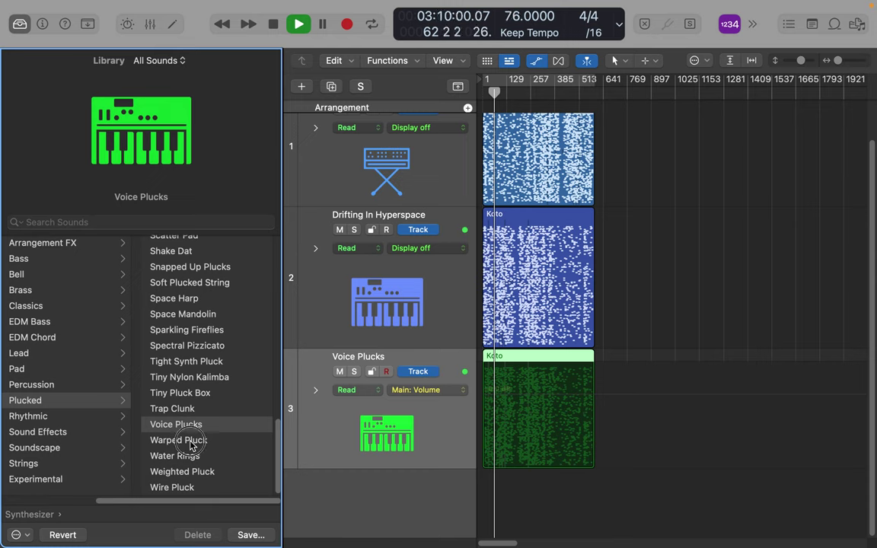
left_click(191, 446)
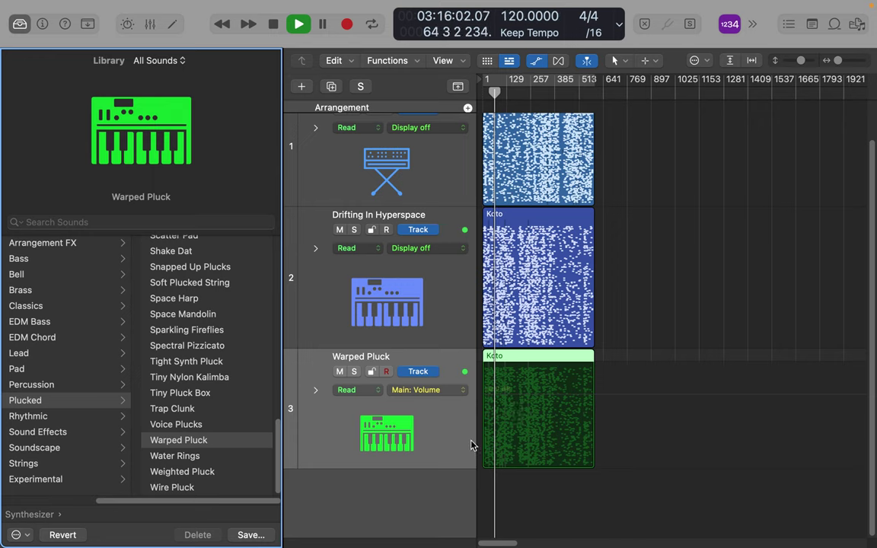
mouse_move(164, 203)
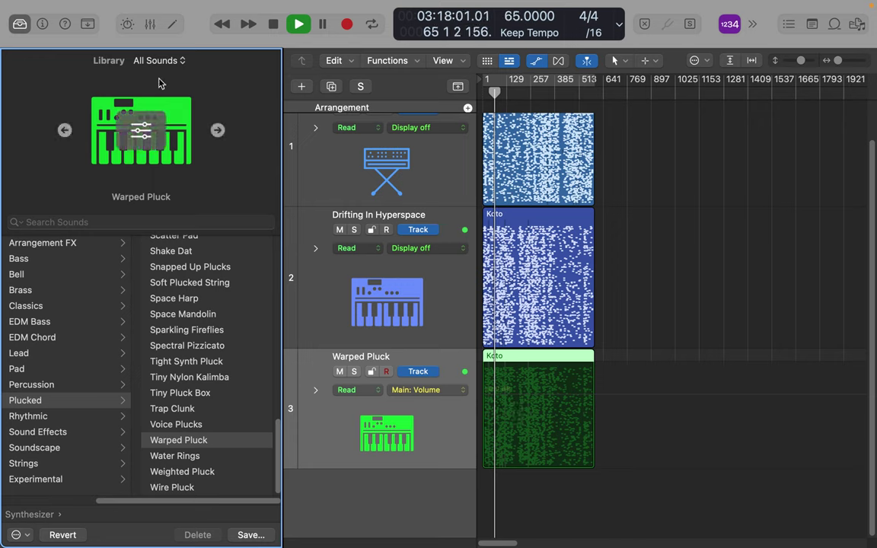
left_click(39, 20)
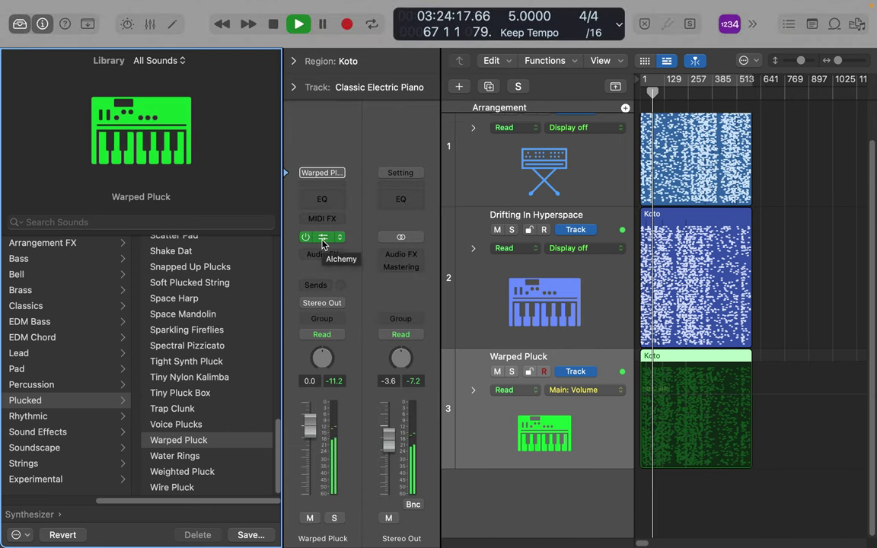
left_click(321, 238)
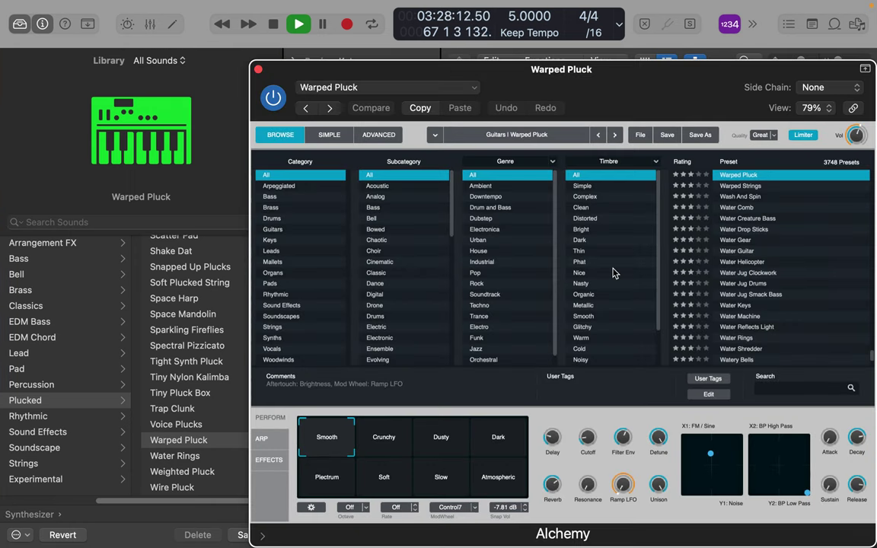
left_click_drag(664, 76, 453, 61)
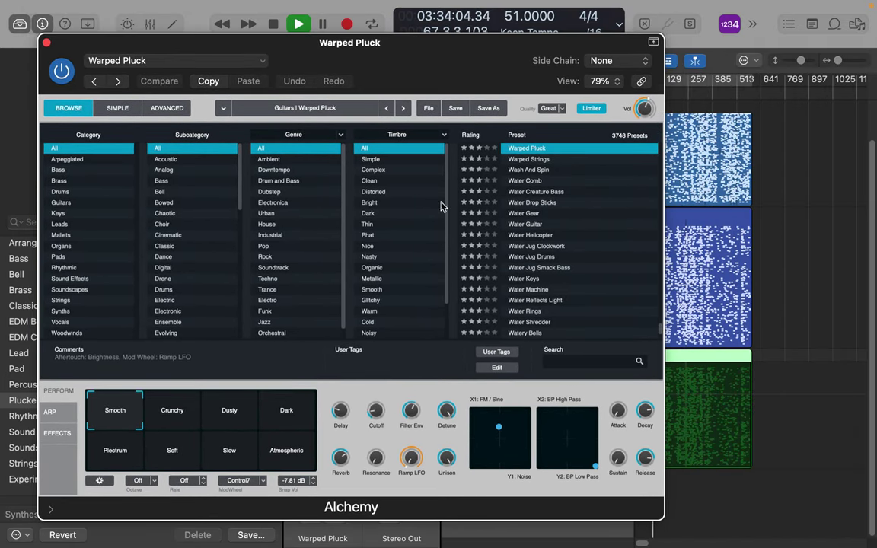
scroll(492, 179, "down", 1)
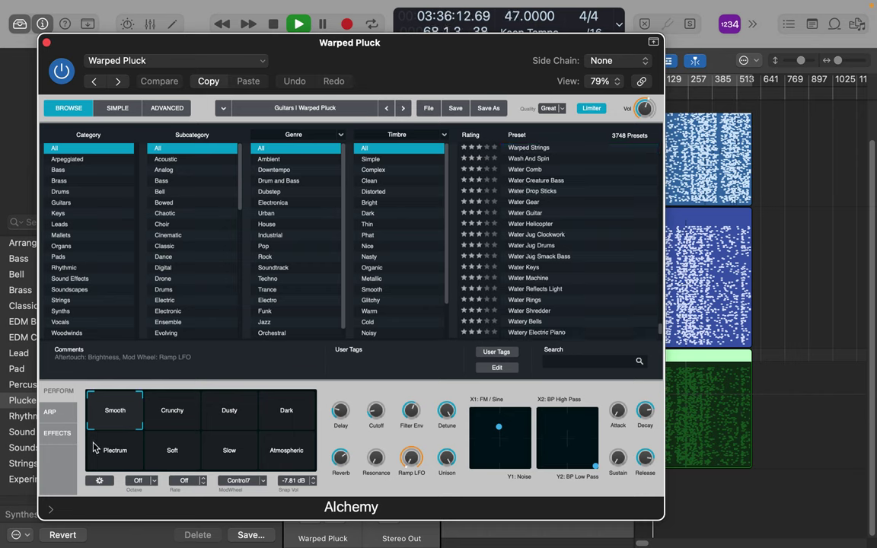
Try Alchemy's Crunchy and Dusty performance snapshots, settle on Dark and raise its Delay amount.
left_click(169, 417)
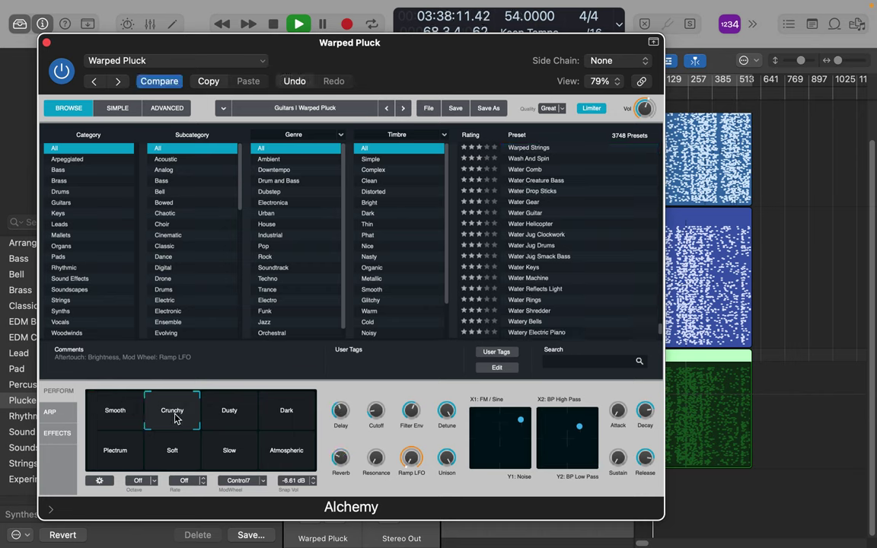
left_click(229, 417)
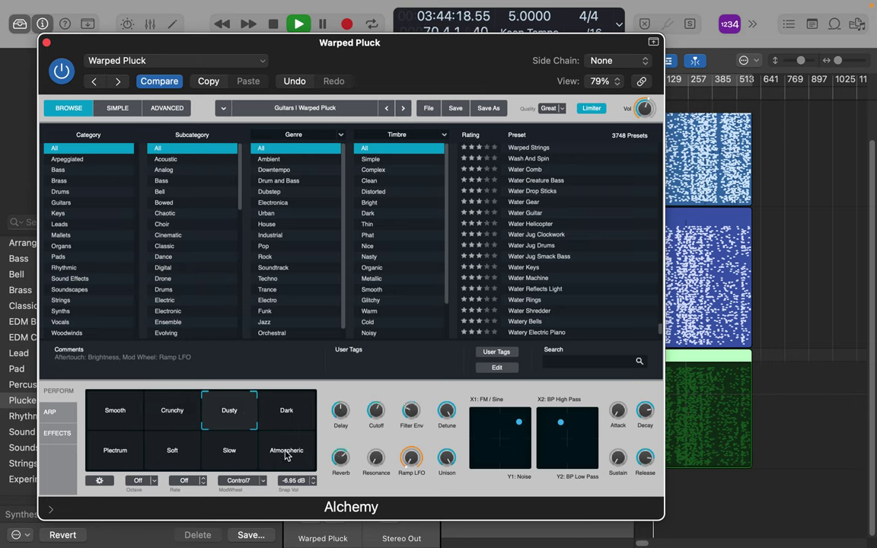
left_click(291, 419)
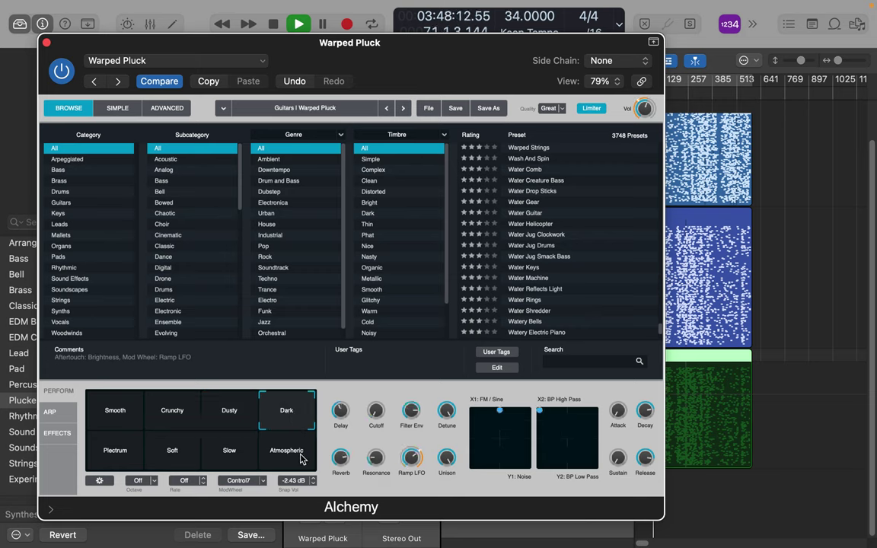
mouse_move(341, 421)
left_click_drag(341, 418, 343, 396)
mouse_move(375, 416)
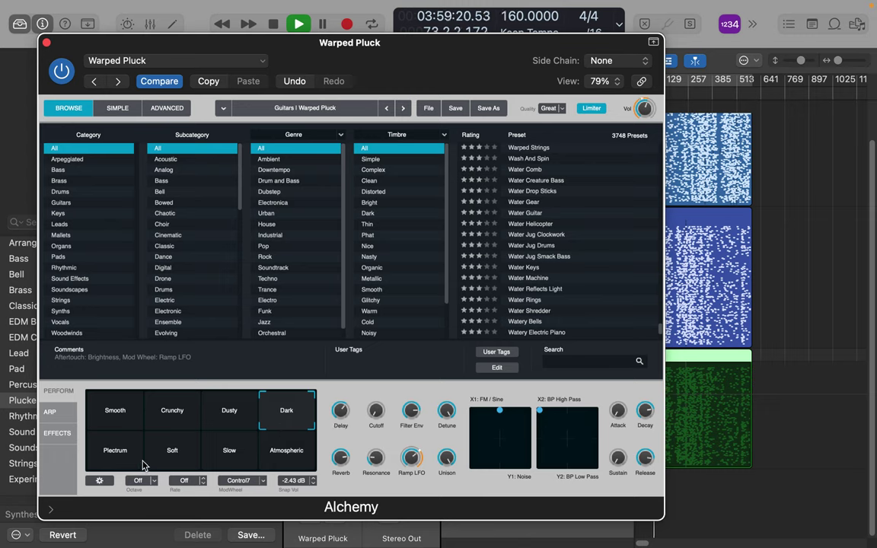
Shape the Dark snapshot by lowering the FM / Sine pad point, raising Resonance to 50.67 %, and adjusting Attack and Sustain.
left_click_drag(502, 412, 499, 419)
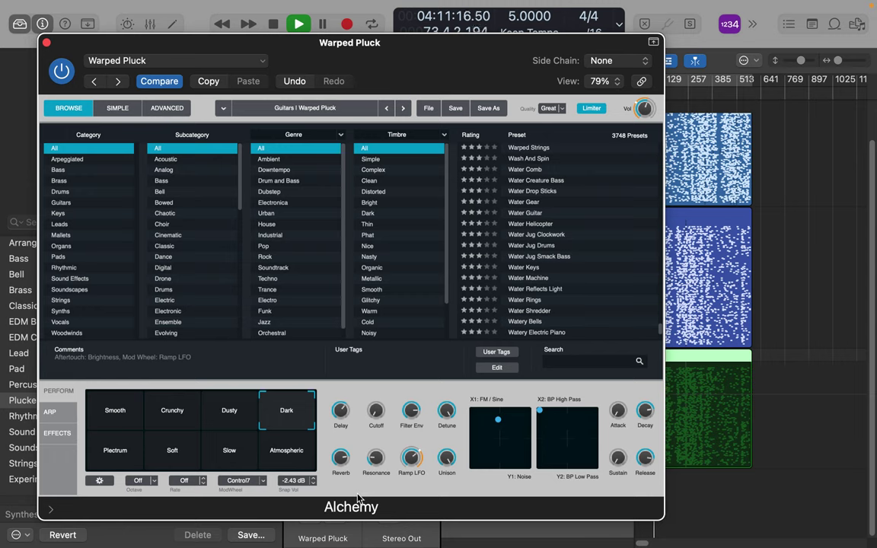
left_click_drag(375, 458, 373, 433)
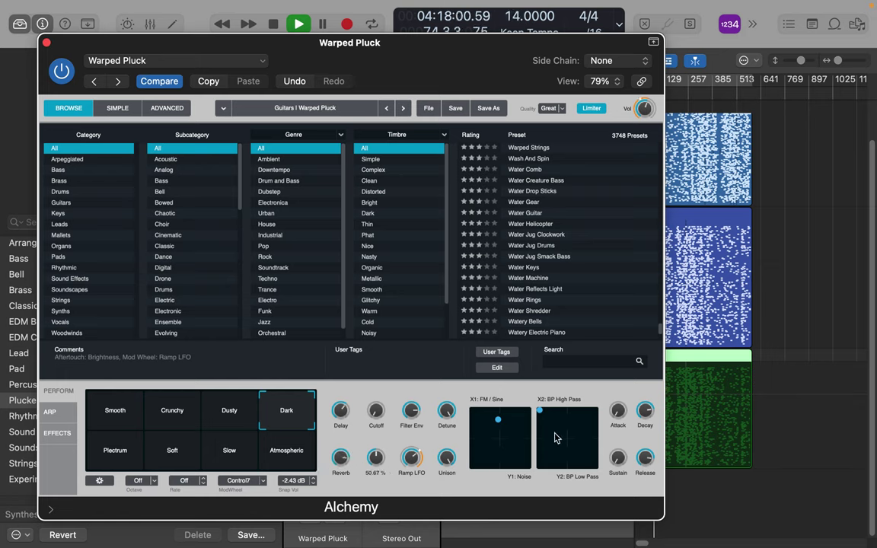
left_click_drag(616, 417, 615, 410)
left_click_drag(619, 459, 645, 466)
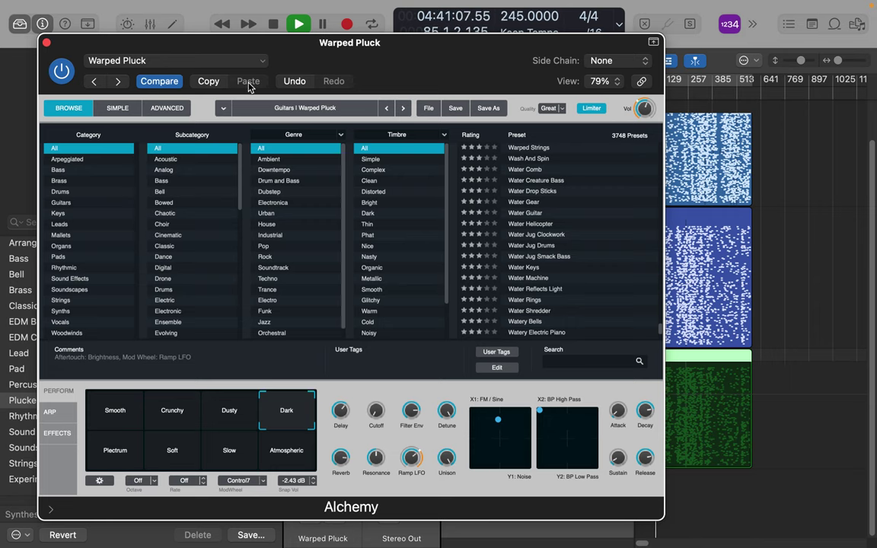
Show Alchemy's Advanced view, turn on source D and load the Complex VA waveform Metallic 09 into it.
left_click(168, 108)
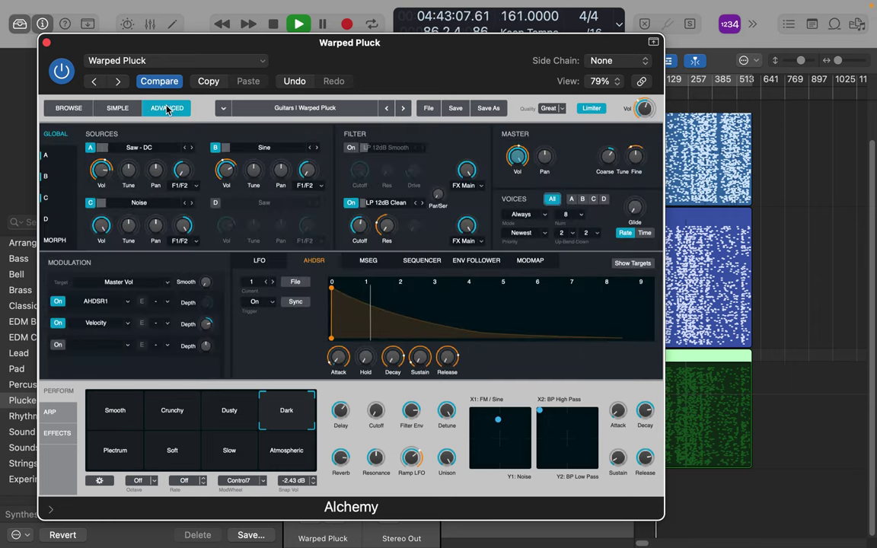
left_click(216, 203)
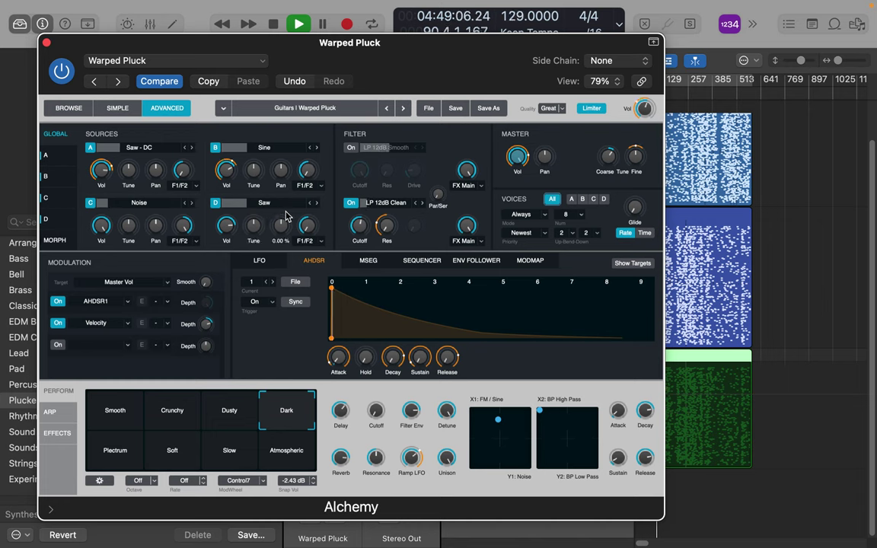
left_click(276, 205)
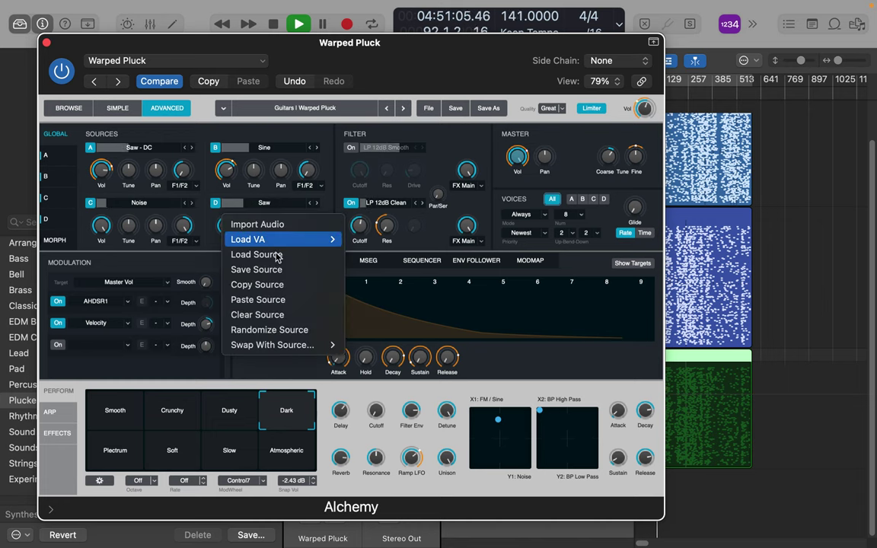
mouse_move(278, 243)
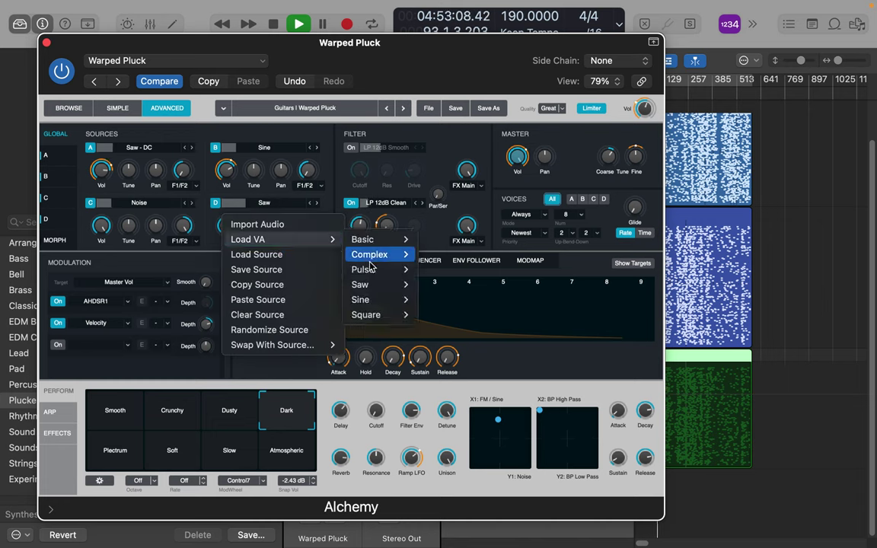
mouse_move(380, 263)
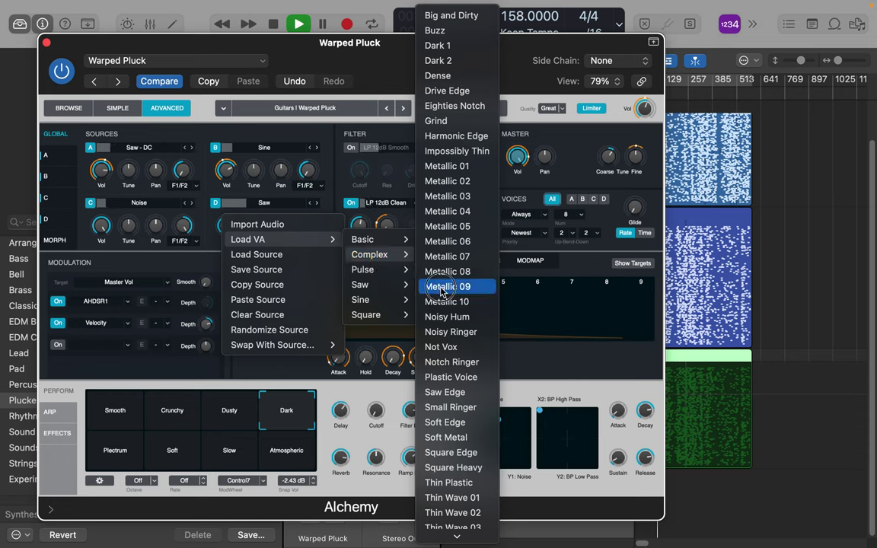
left_click(444, 287)
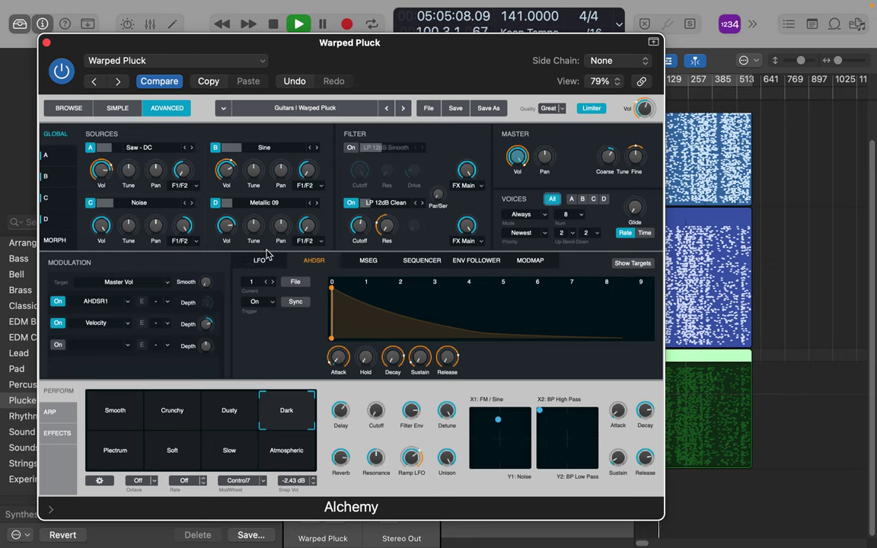
Raise source D's F1/F2 filter send and shift its Pan slightly off centre.
left_click(307, 226)
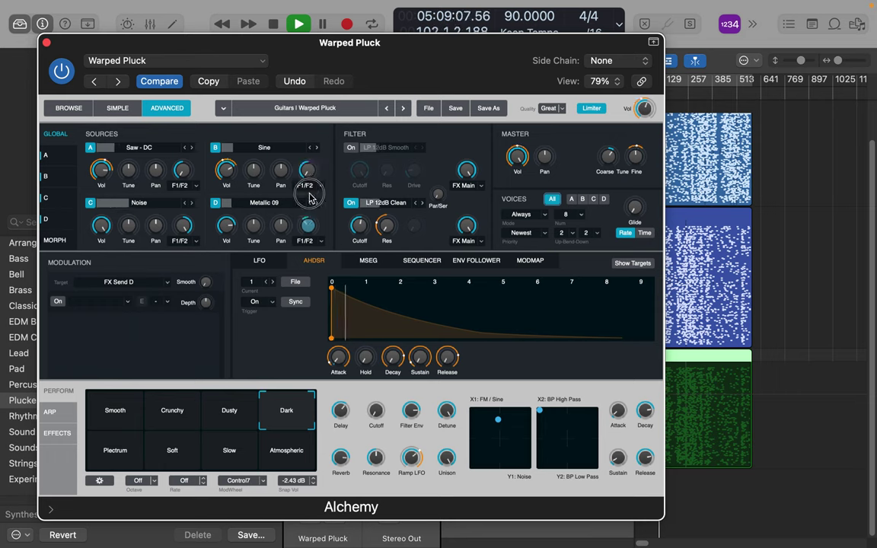
left_click(282, 226)
left_click_drag(281, 226, 283, 254)
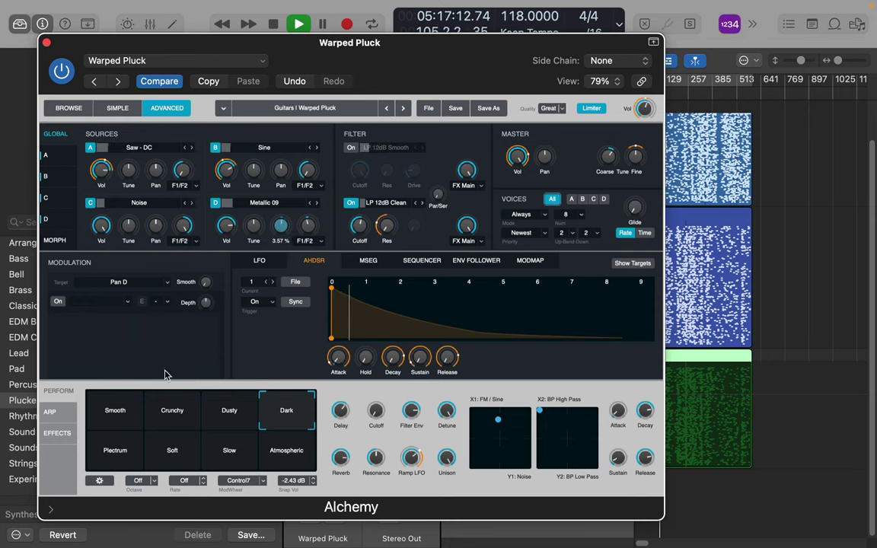
Modulate source D's Pan with LFO2 (Sine) and raise the modulation depth.
left_click(58, 301)
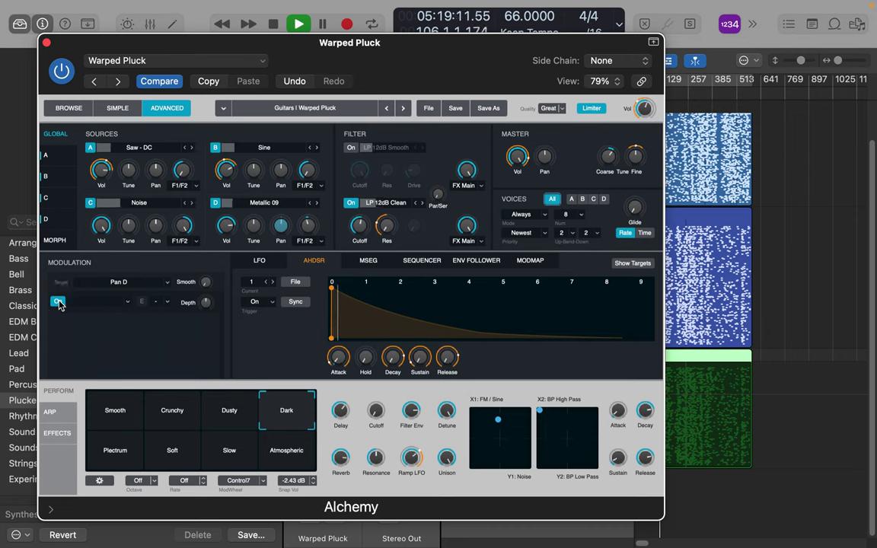
left_click(128, 302)
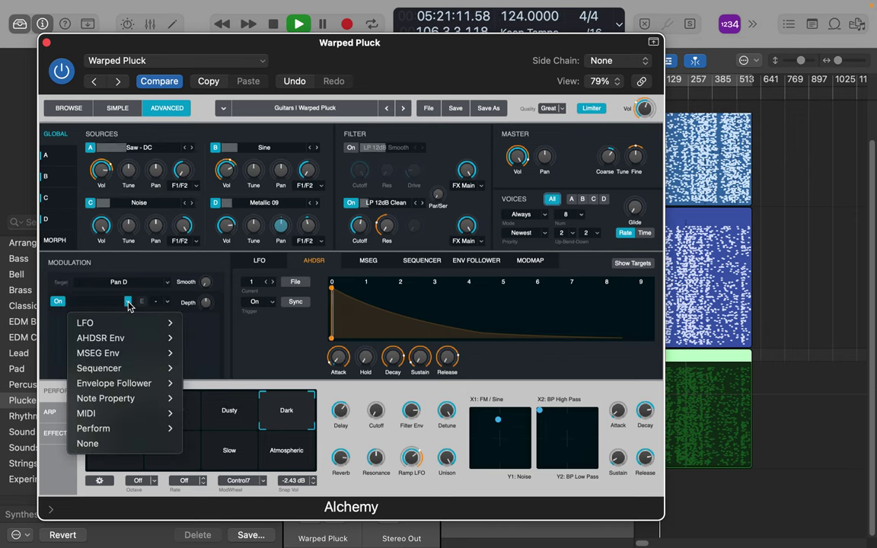
mouse_move(130, 323)
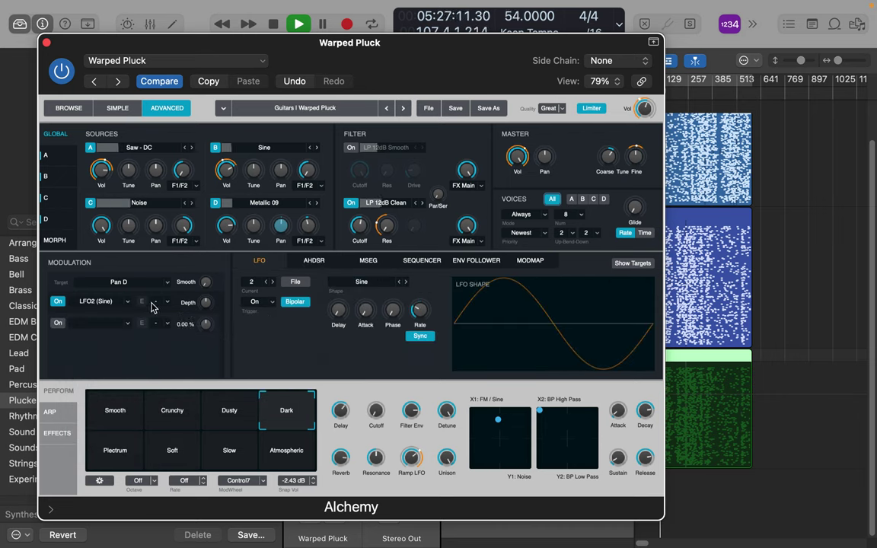
left_click_drag(207, 306, 205, 221)
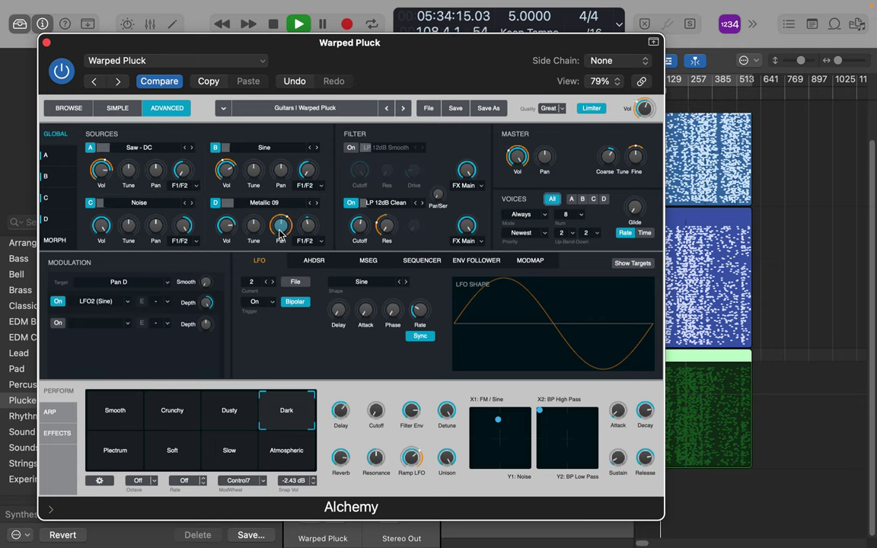
left_click_drag(206, 286, 225, 339)
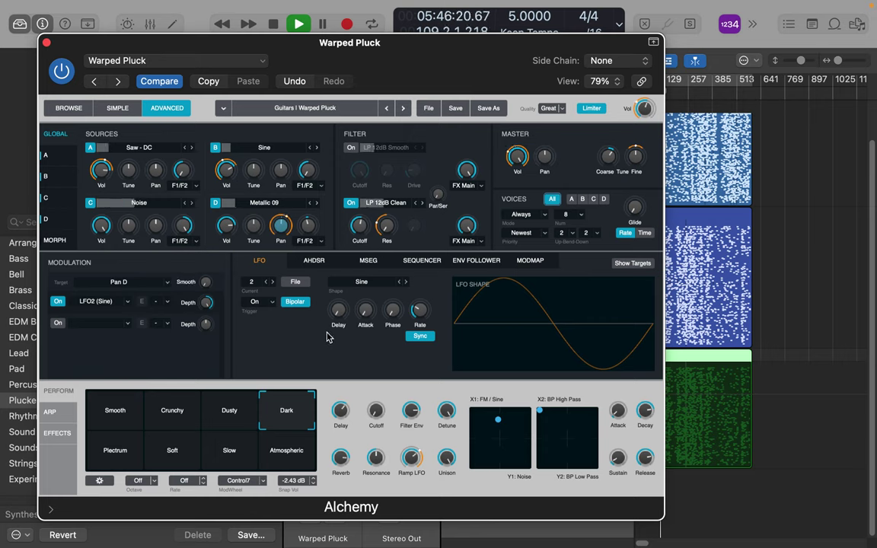
Try the Voice On/Effects Off trigger mode for LFO2 and switch the trigger back to On.
left_click(254, 303)
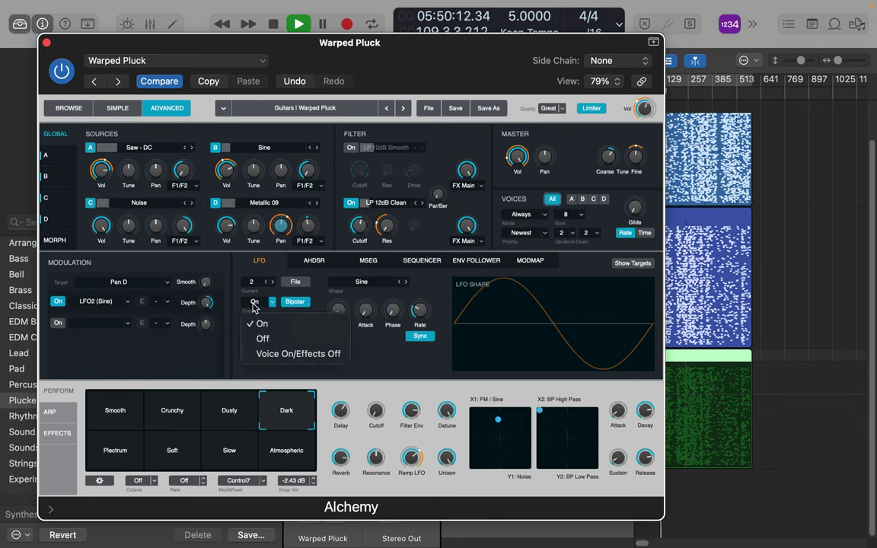
left_click(255, 303)
left_click(254, 303)
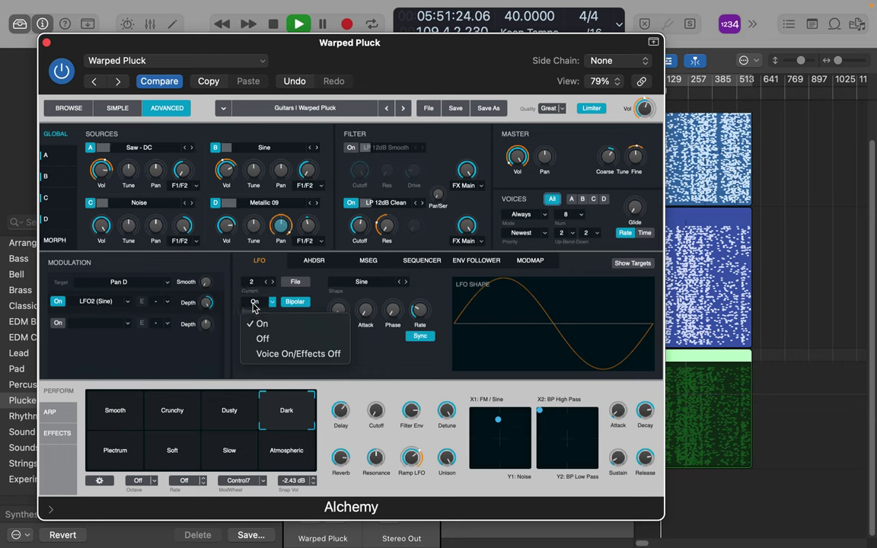
left_click(267, 355)
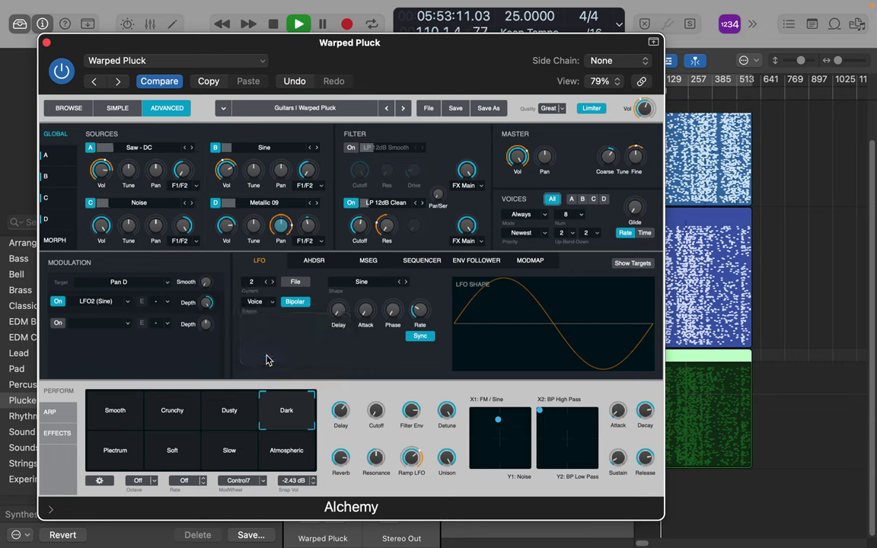
left_click(254, 303)
left_click(262, 323)
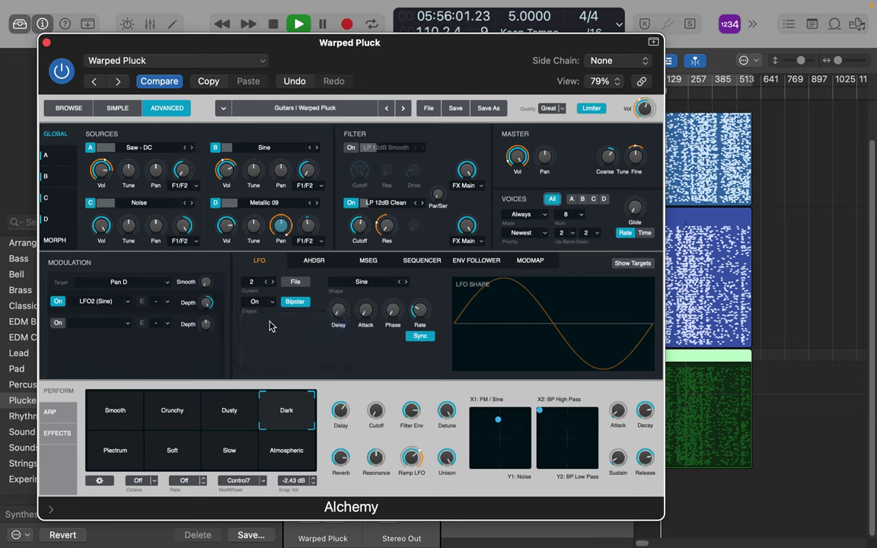
Raise LFO2's Delay and set Phase to 4.80 %, lower its Rate, and adjust source D's filter send and coarse tuning.
left_click_drag(339, 310, 398, 316)
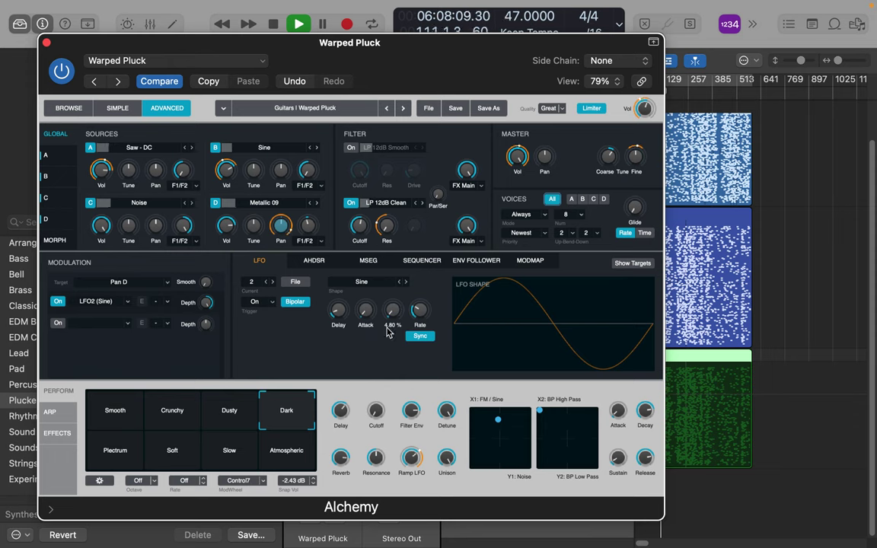
left_click_drag(418, 313, 414, 338)
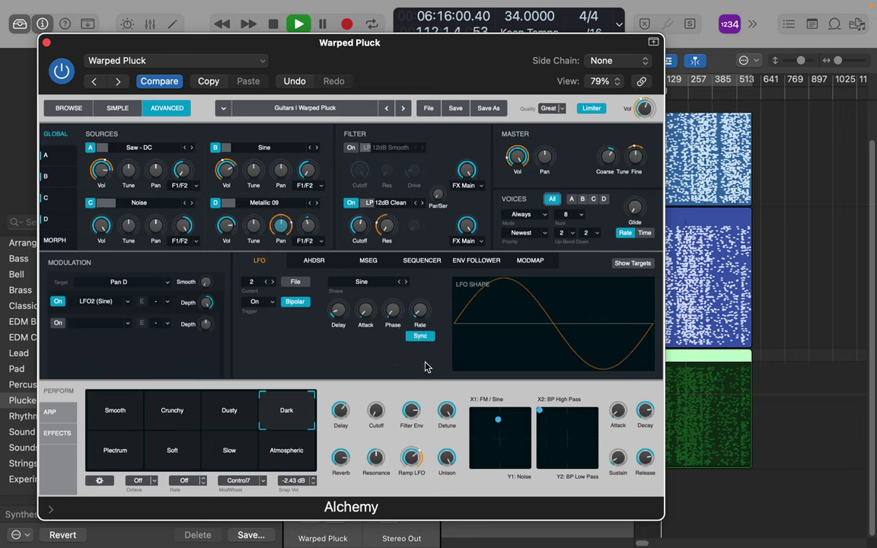
left_click(309, 227)
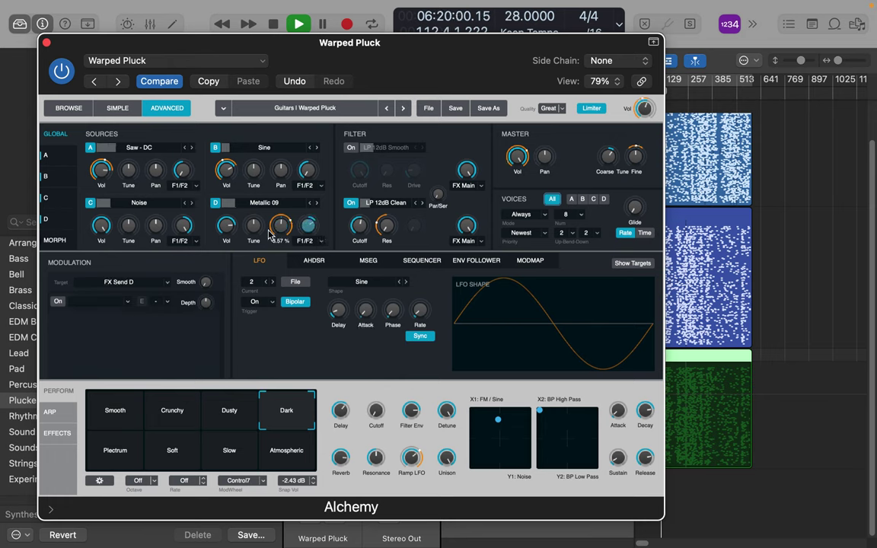
left_click_drag(255, 232, 259, 251)
Turn on the first filter, LP 12dB Smooth, and raise its resonance.
mouse_move(381, 230)
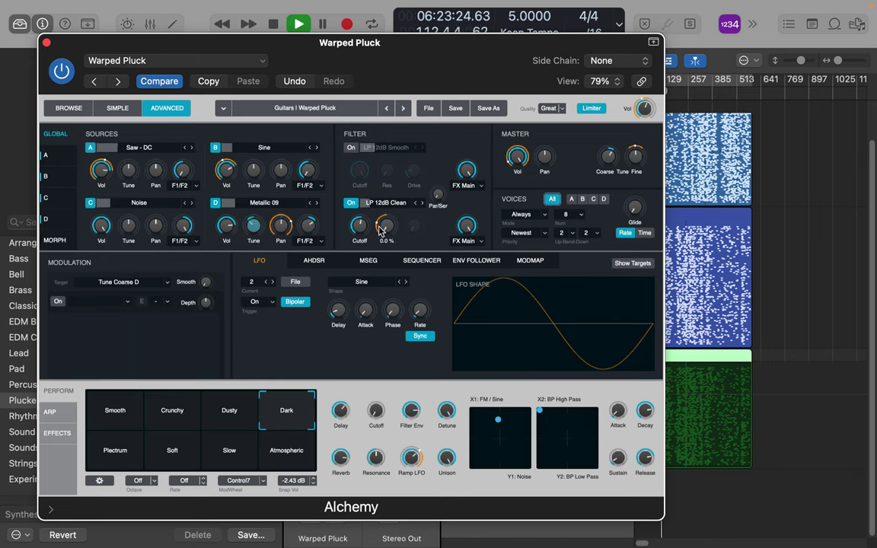
left_click(350, 150)
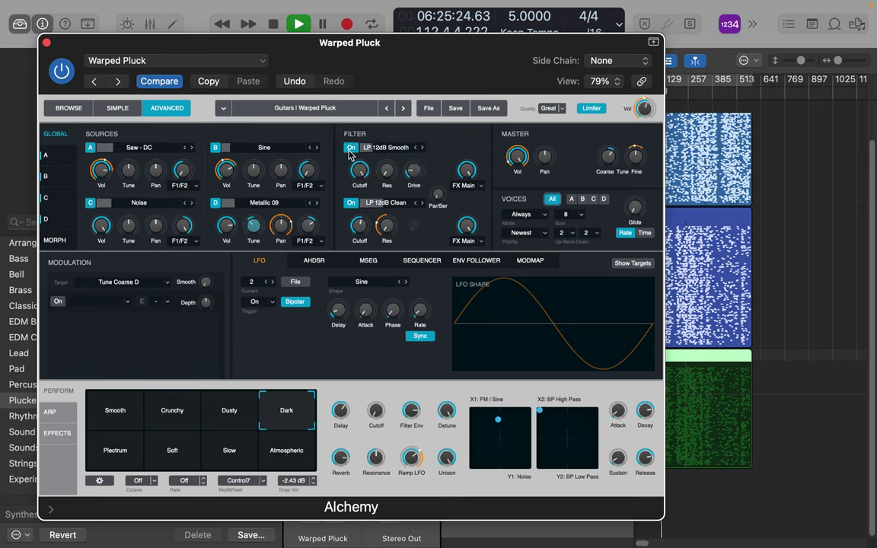
mouse_move(386, 176)
mouse_move(387, 176)
left_mouse_down()
mouse_move(391, 136)
mouse_move(396, 166)
left_mouse_up()
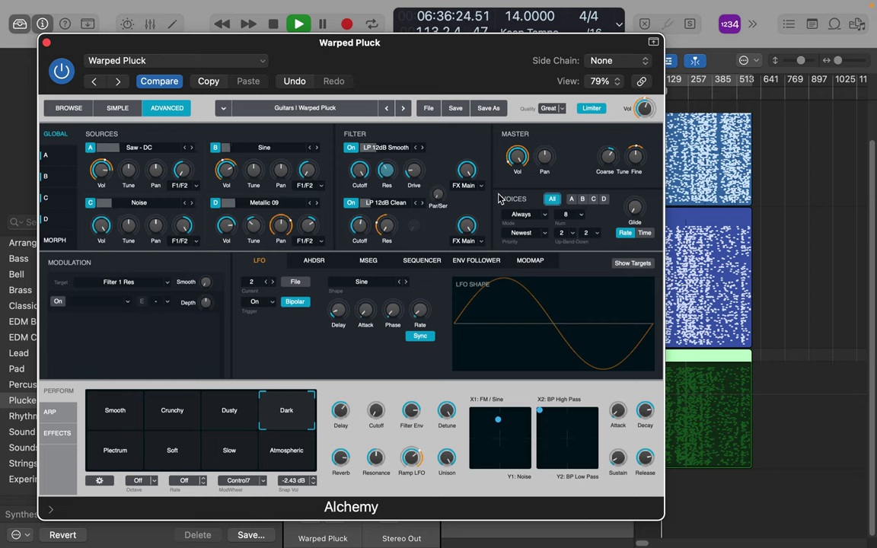
Modulate the first filter's resonance with LFO2 (Sine), raise its depth, and set the second modulation slot's depth partway up.
left_click(56, 303)
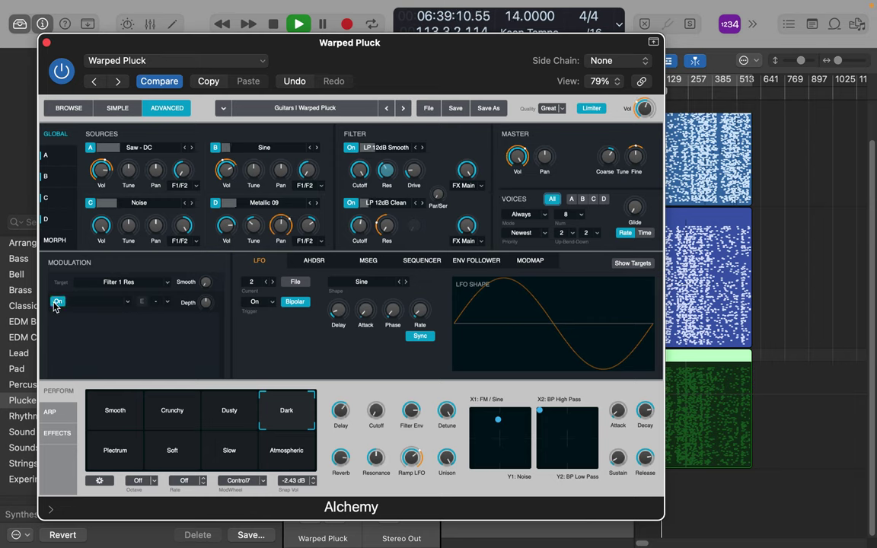
left_click(128, 303)
mouse_move(153, 323)
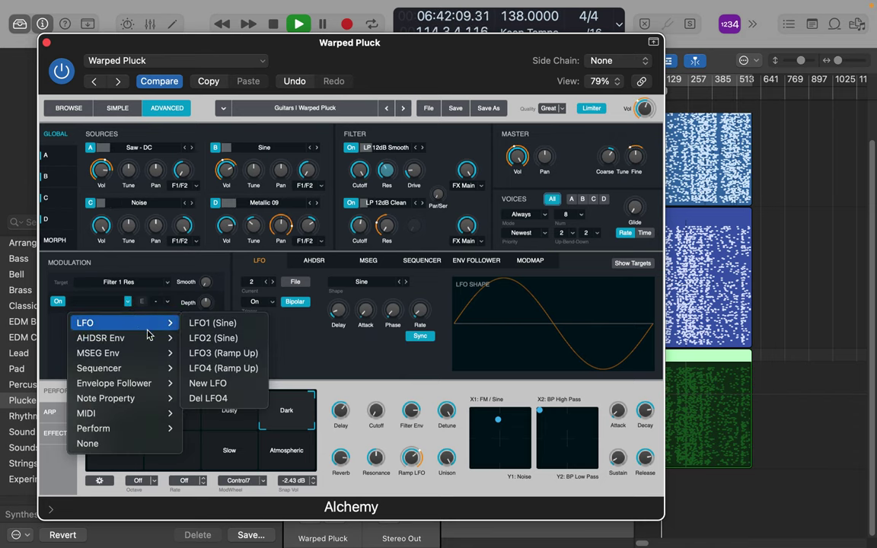
left_click(206, 343)
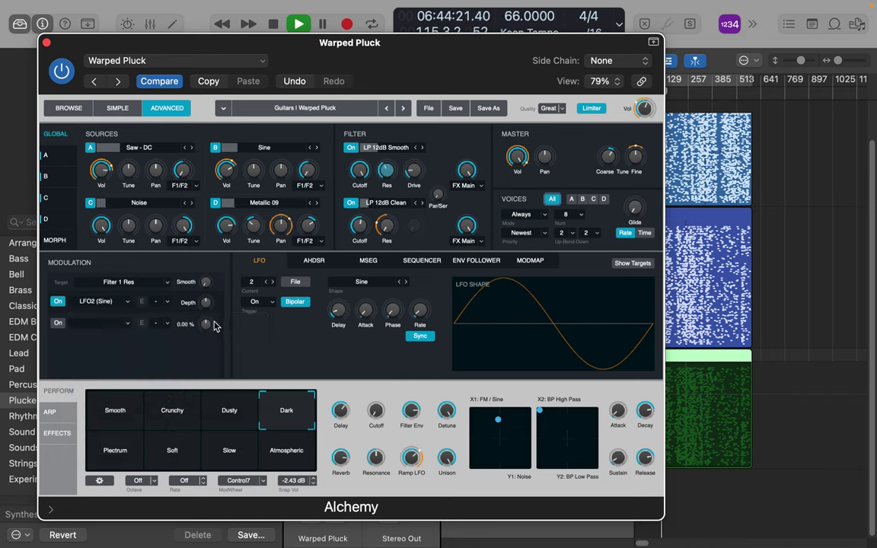
left_click_drag(207, 314, 215, 269)
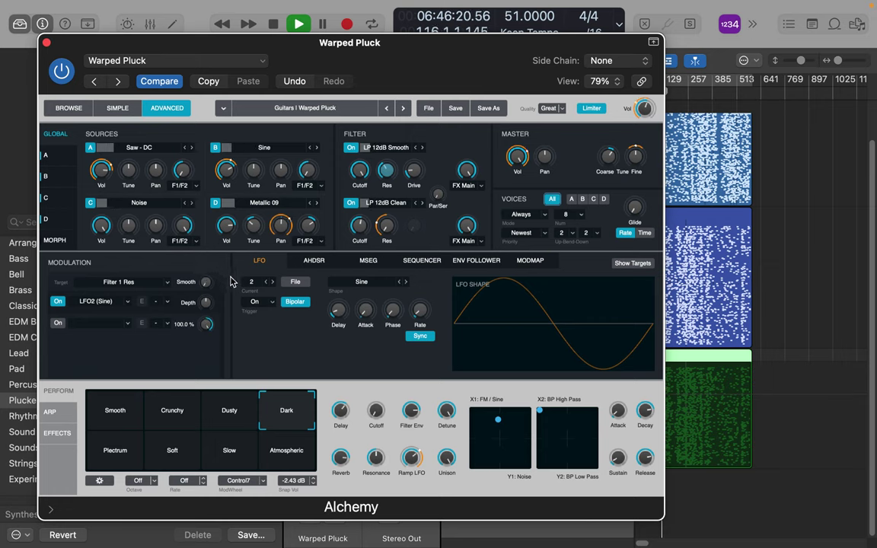
left_click_drag(205, 304, 216, 230)
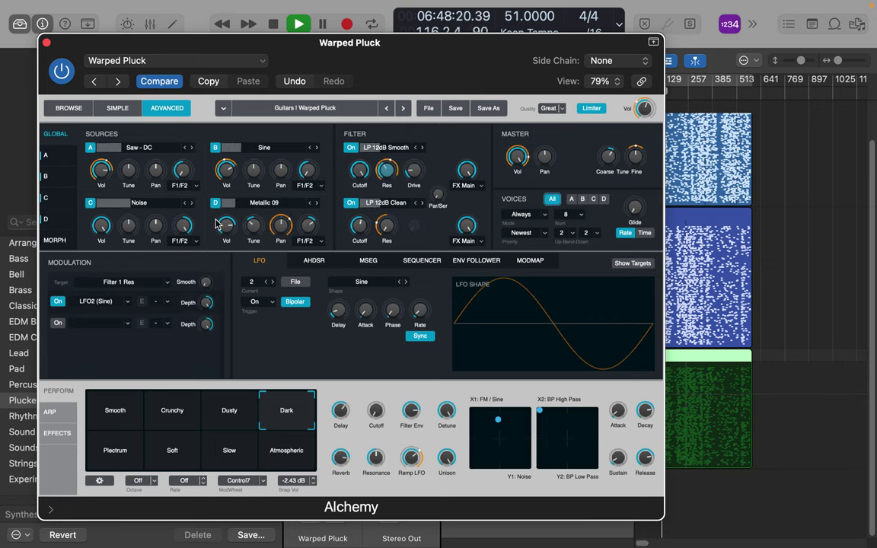
left_click_drag(207, 327, 210, 360)
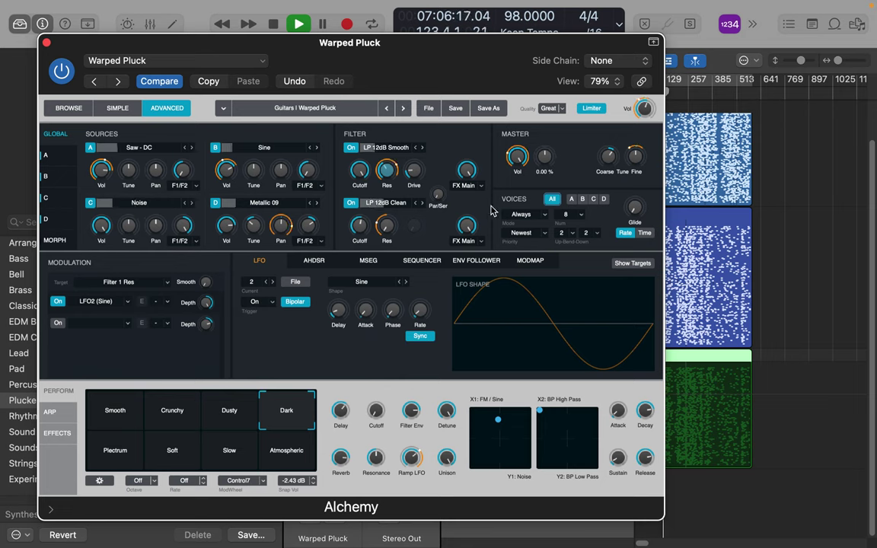
Turn on the first modulation slot for the master Pan and assign ModWheel as its source.
left_click(546, 158)
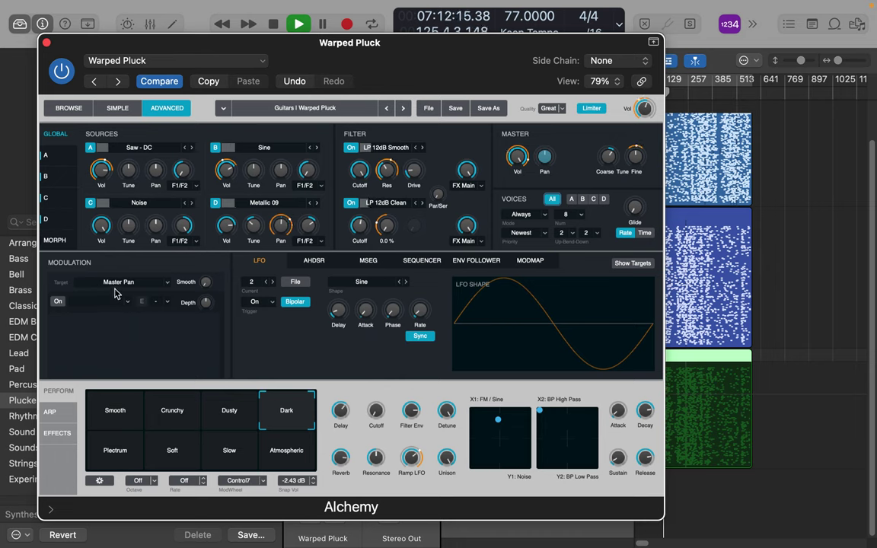
left_click(59, 303)
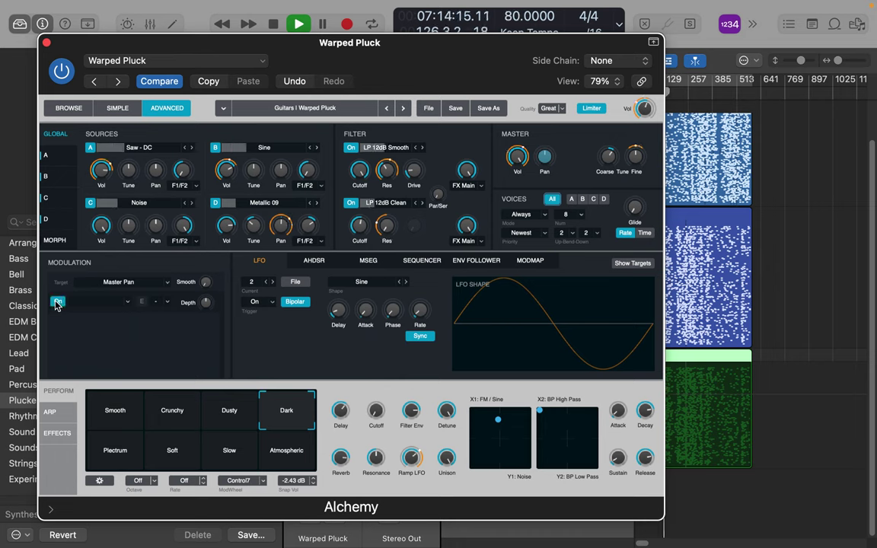
left_click(128, 303)
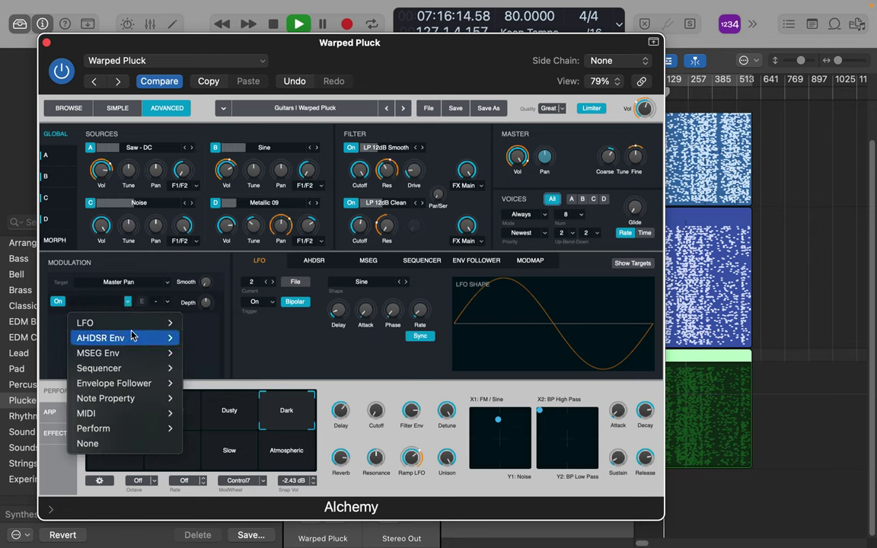
mouse_move(138, 356)
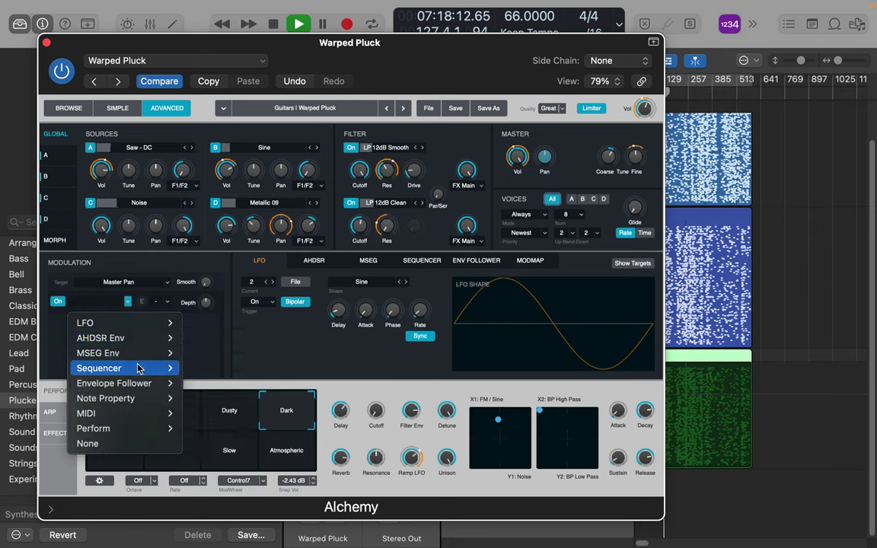
mouse_move(140, 399)
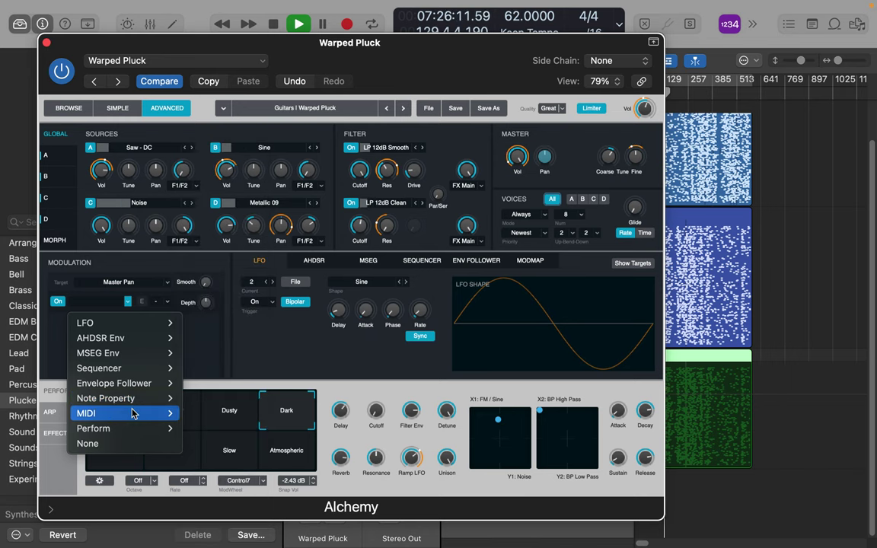
mouse_move(132, 419)
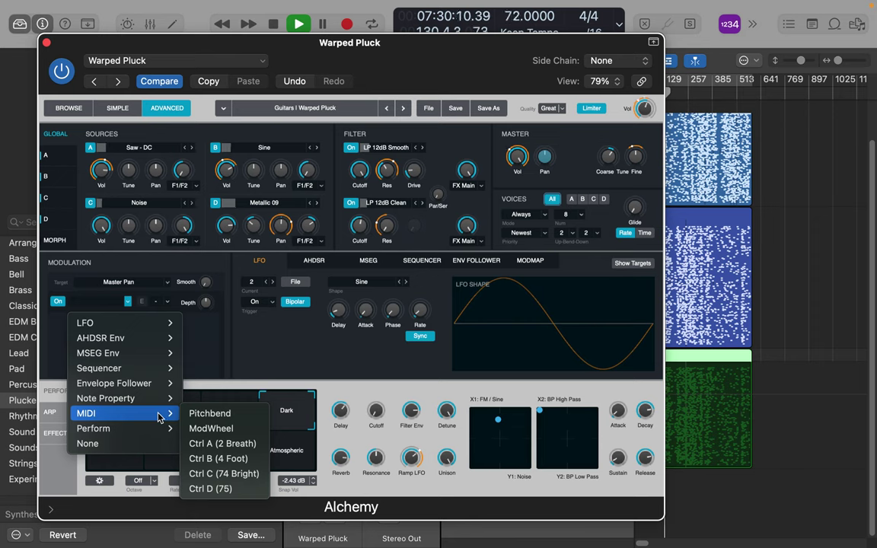
left_click(211, 429)
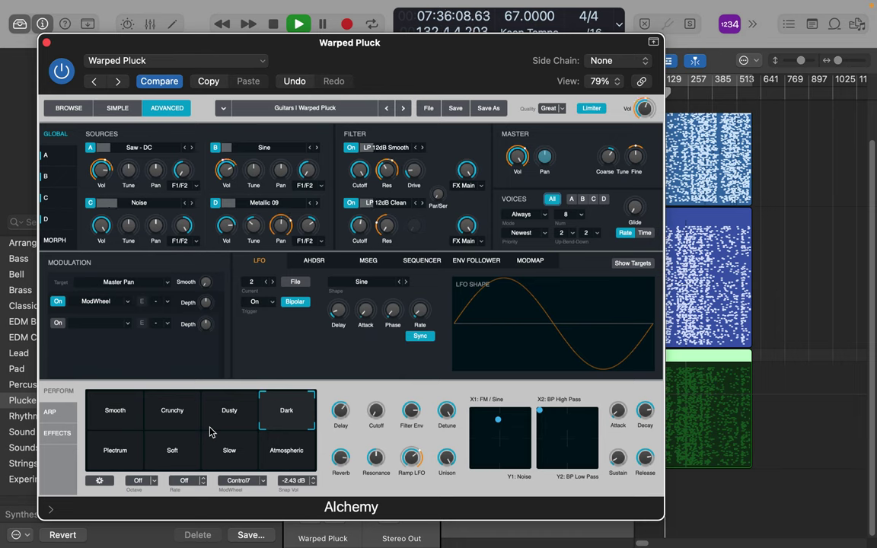
Change the master Pan's modulation source to LFO2 (Sine), raise its depth, and set Pan to about -33 %.
left_click(127, 302)
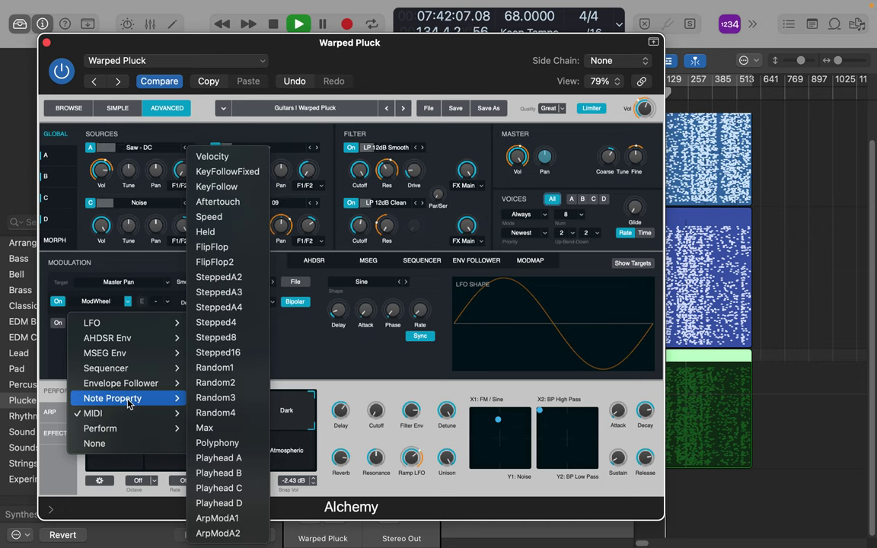
mouse_move(121, 323)
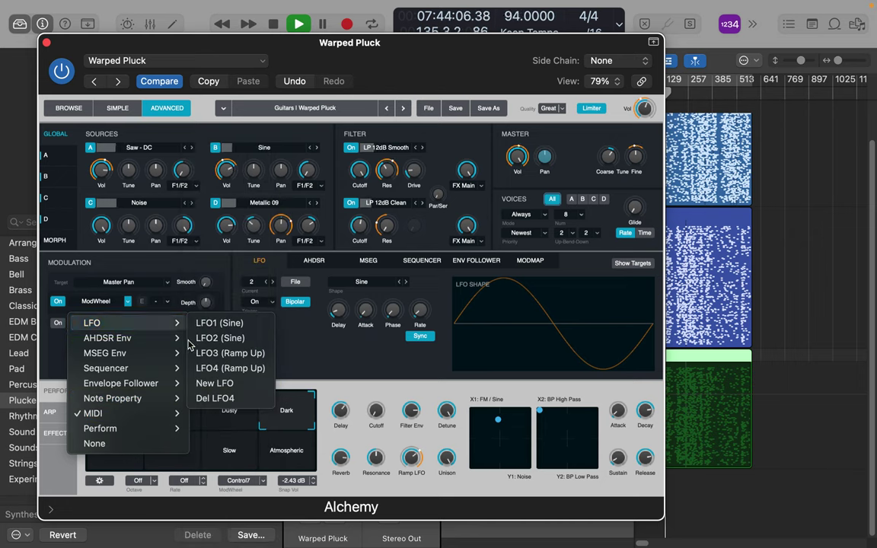
left_click(219, 338)
left_click_drag(206, 305, 208, 212)
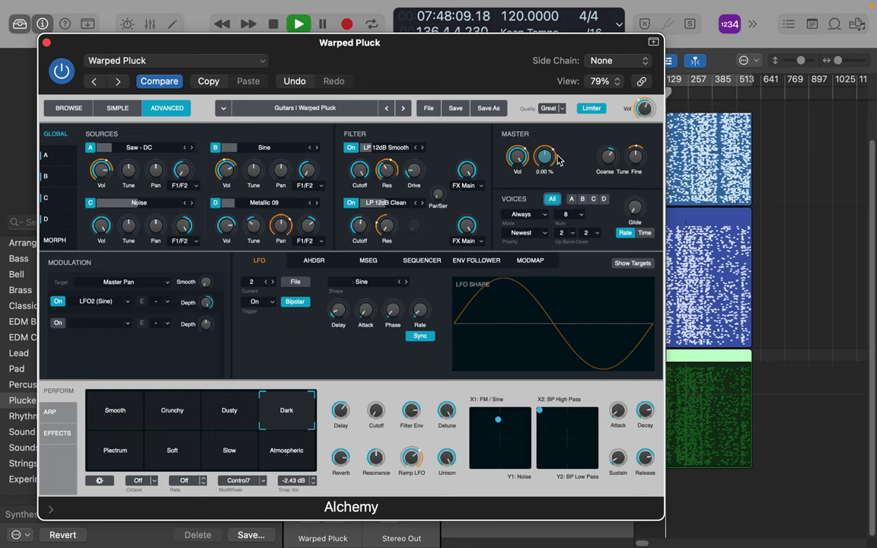
left_click_drag(543, 161, 543, 180)
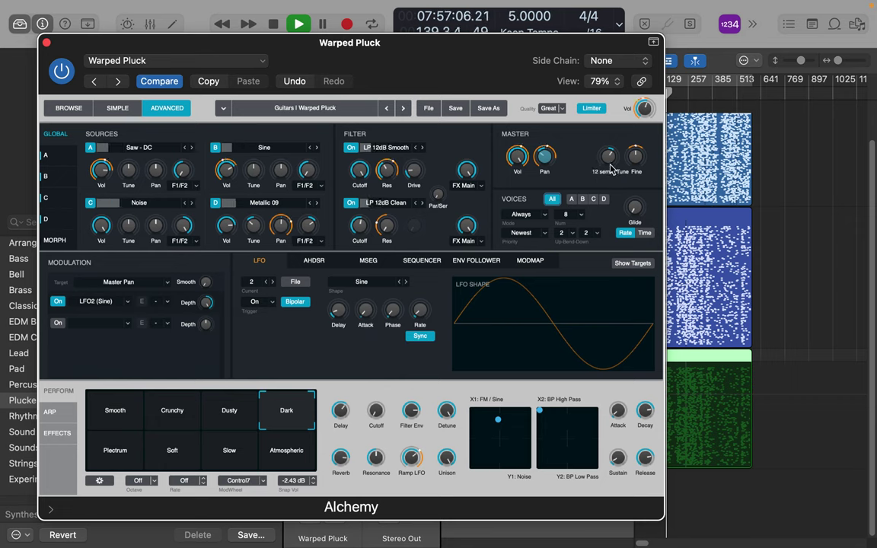
Try the voice settings for source A alone, return to All, and set the number of voices to 16.
left_click(572, 199)
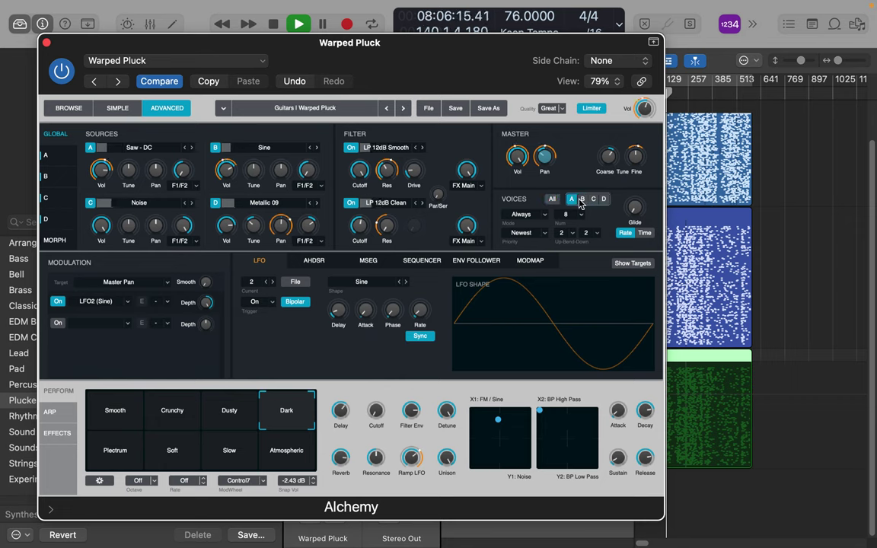
left_click(552, 199)
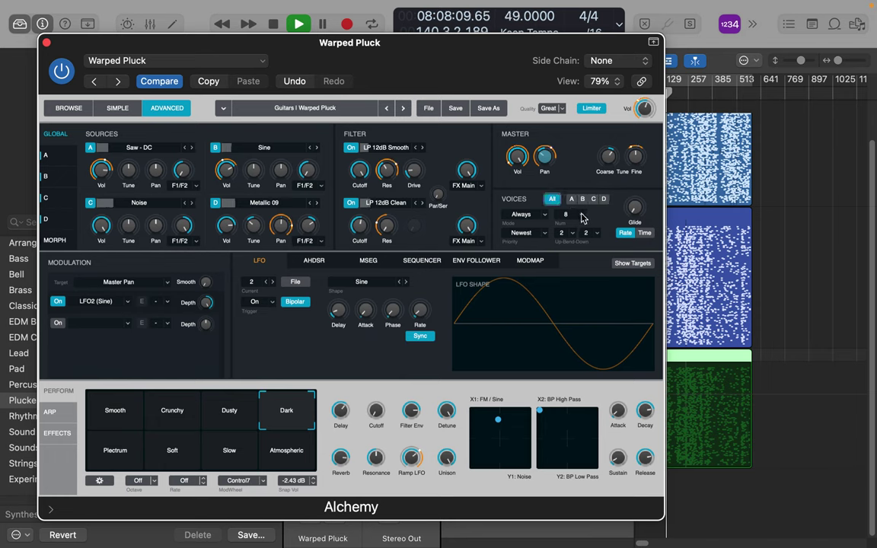
left_click(582, 216)
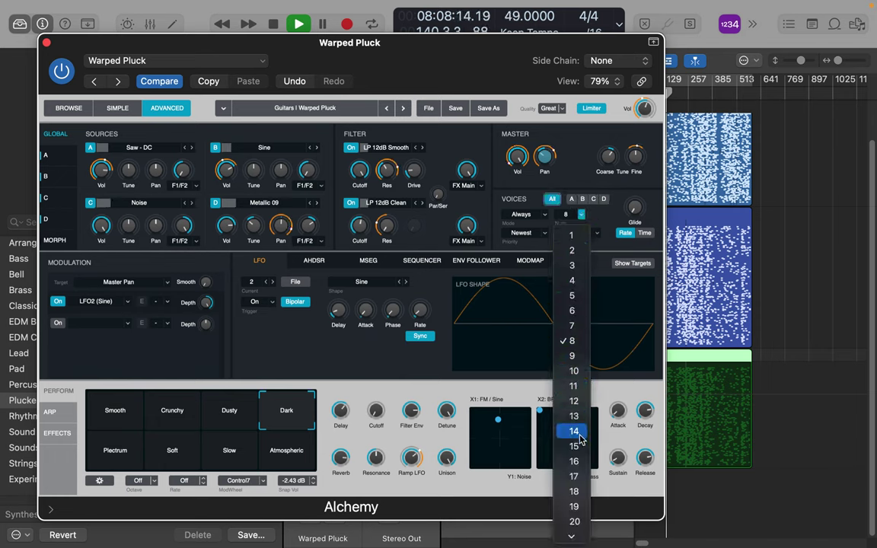
left_click(576, 462)
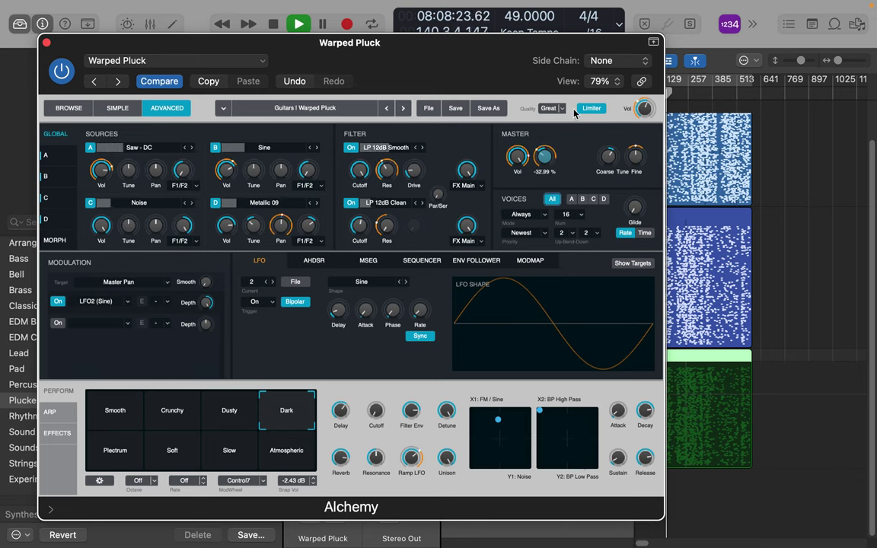
Raise the master Glide and set the pitch-bend range to 4 up and 4 down.
mouse_move(648, 113)
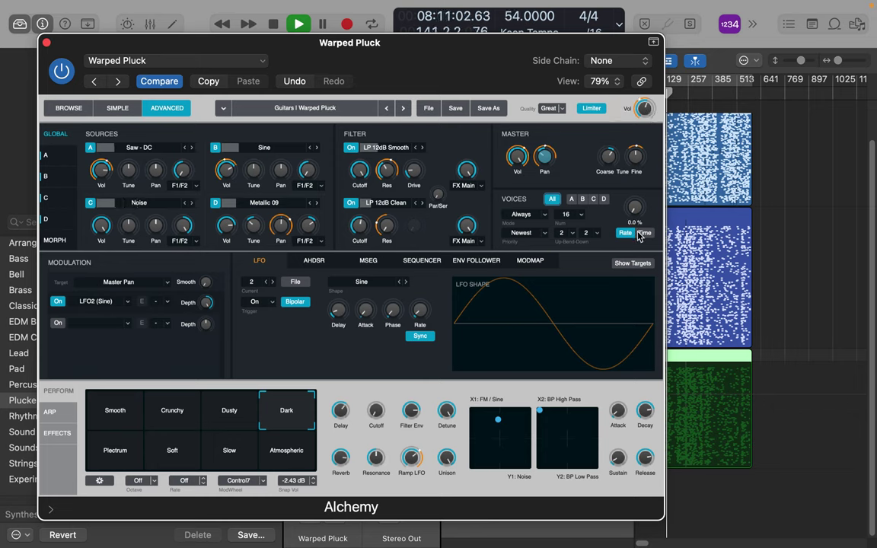
left_click_drag(635, 207, 630, 140)
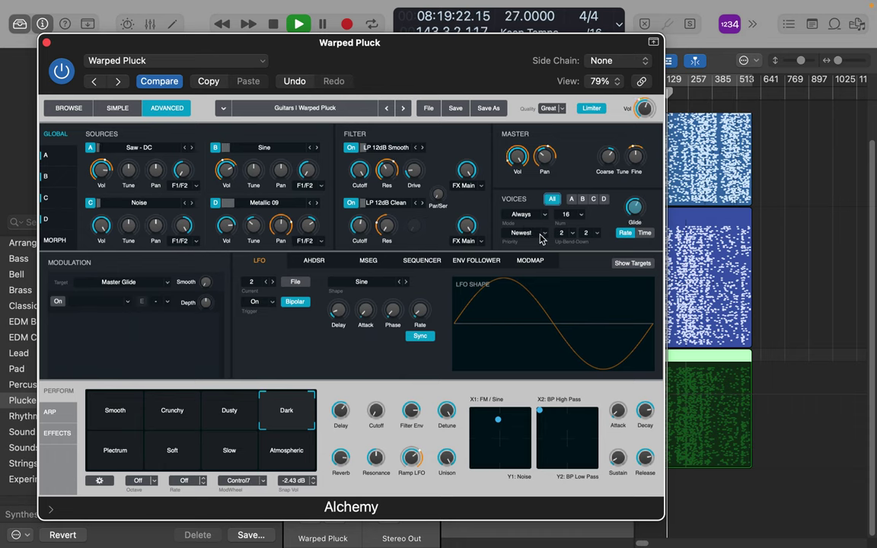
left_click(572, 234)
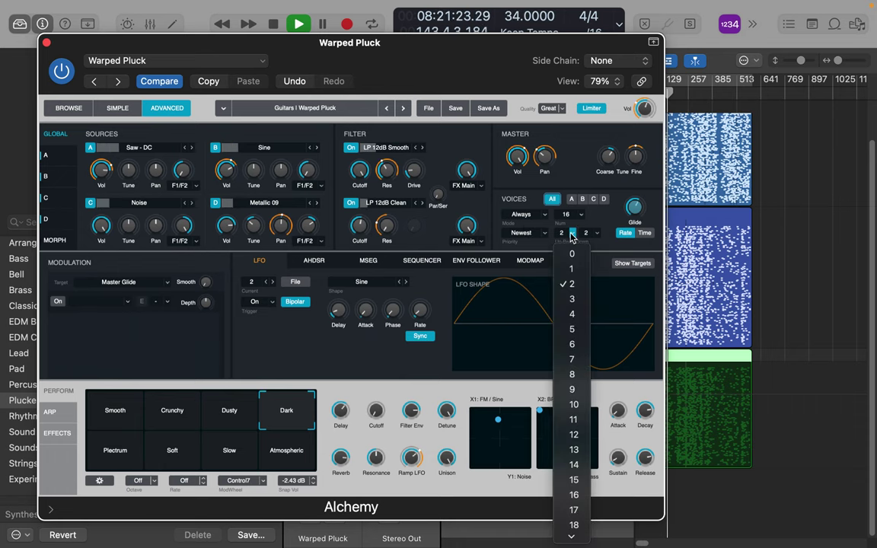
left_click(572, 314)
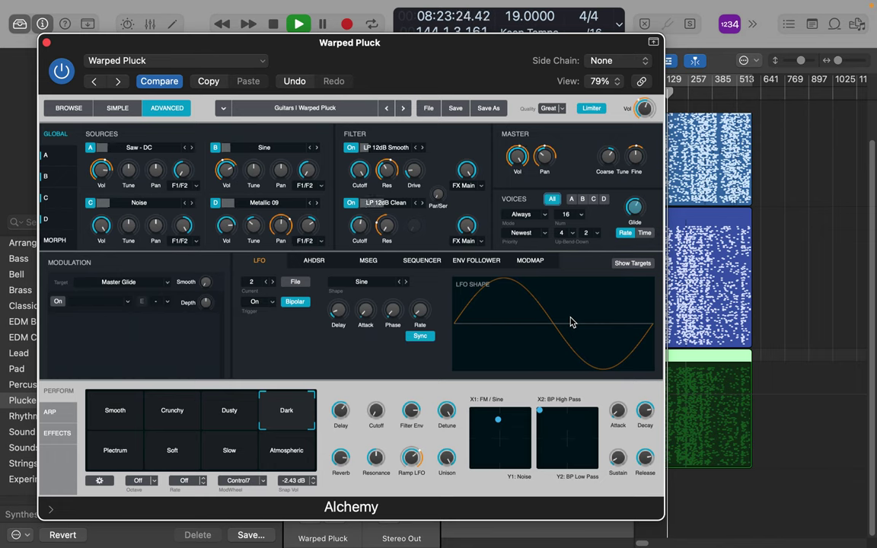
left_click(597, 233)
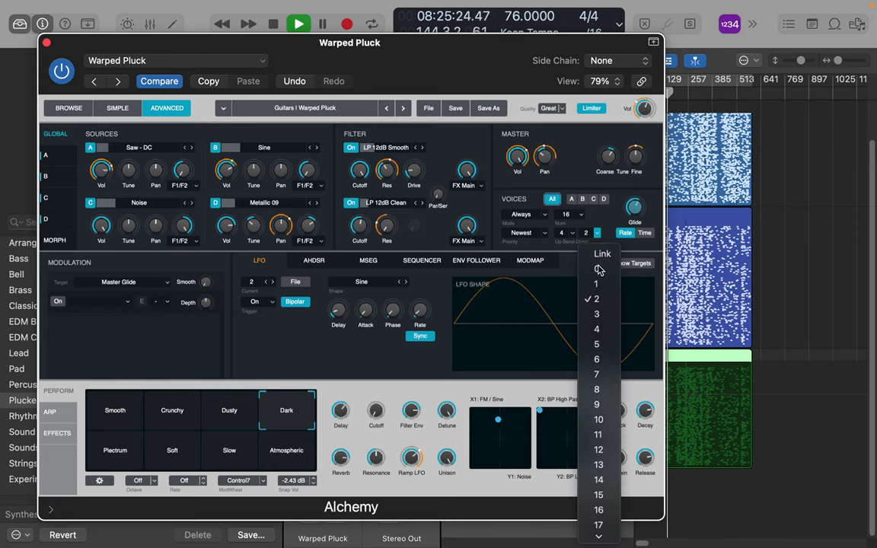
left_click(597, 330)
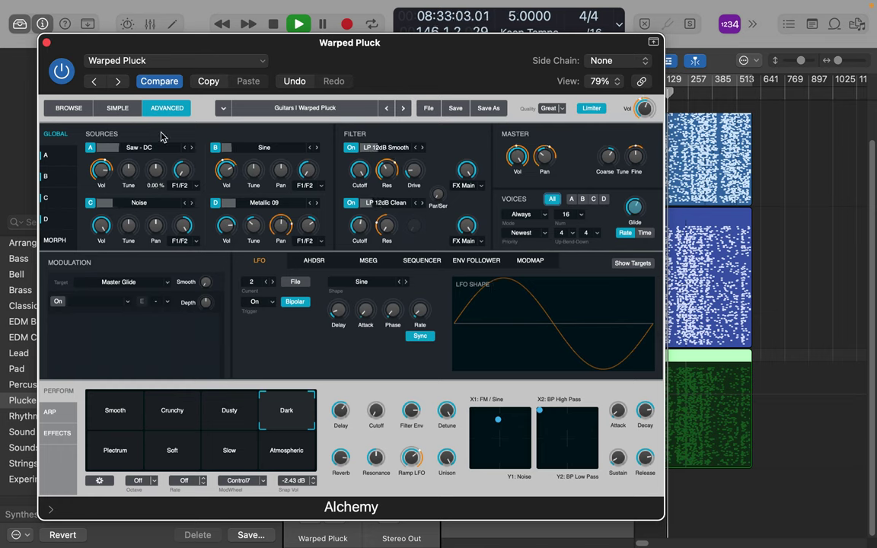
Save the synth setting as "Warped Pluck wvn 1" in the Alchemy folder and close the plug-in window.
left_click(151, 62)
left_click(133, 259)
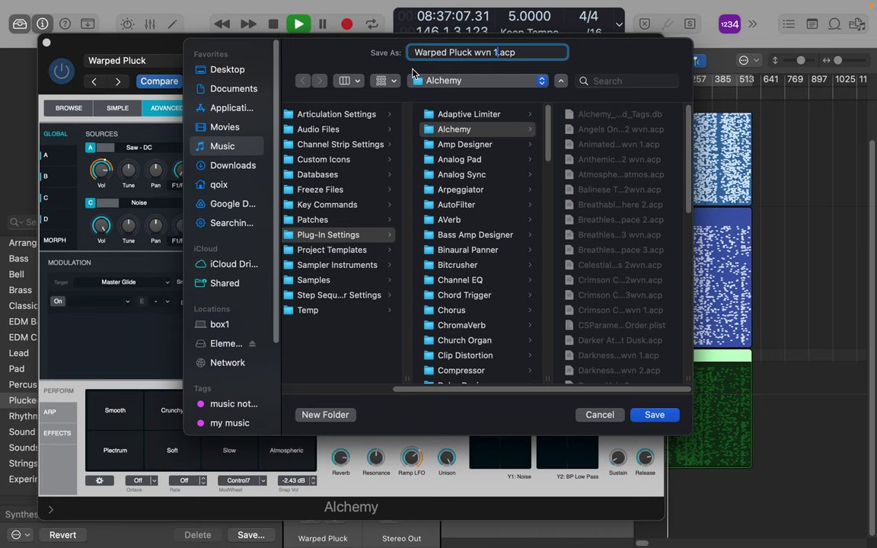
key("Return")
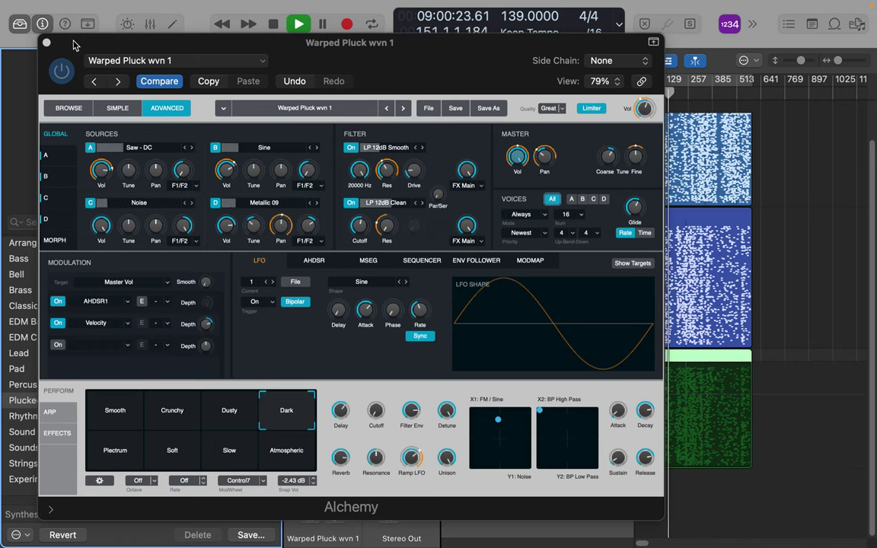
left_click(46, 43)
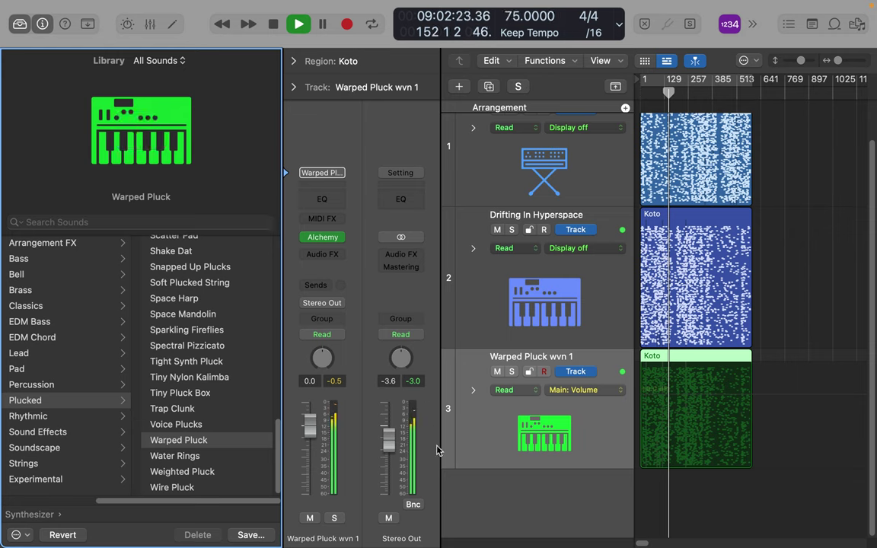
Lower the third track's volume to -12.8 dB, hiding the Library and showing the mixer to balance it against the other channels.
left_click_drag(310, 429, 309, 472)
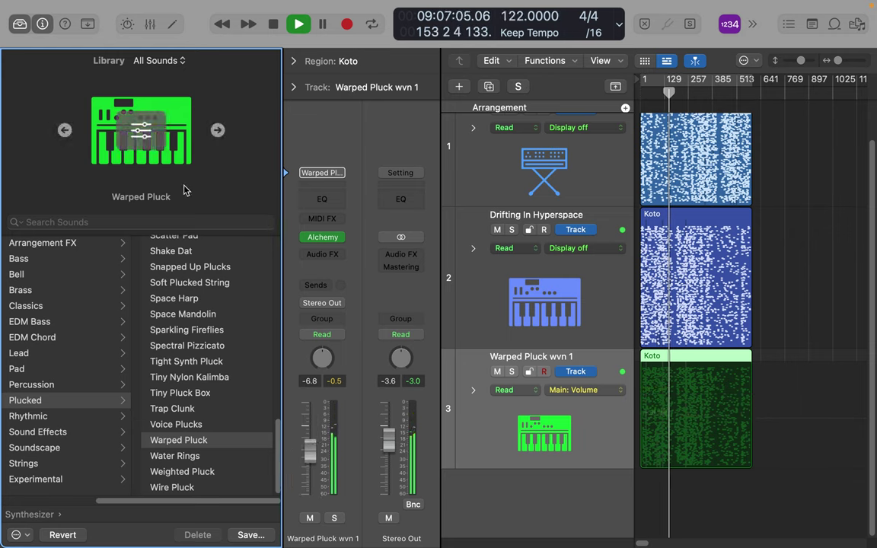
left_click(20, 24)
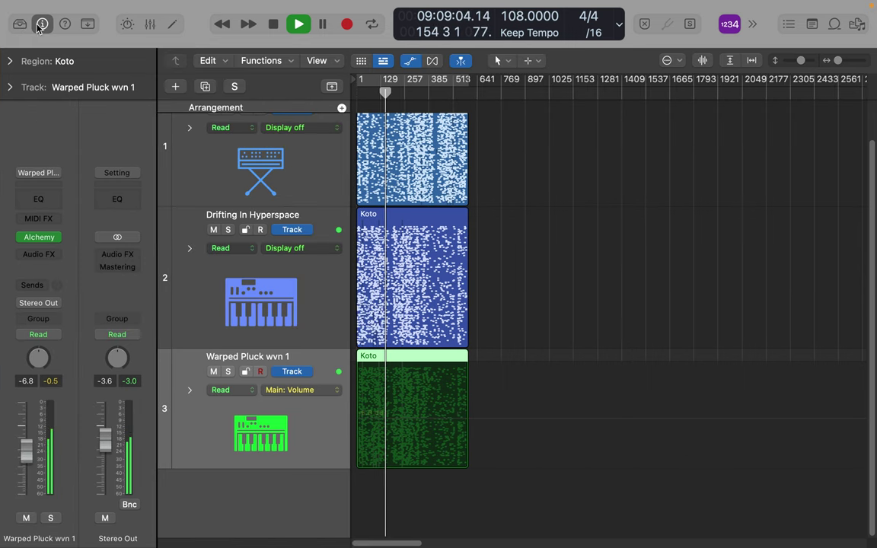
left_click(151, 24)
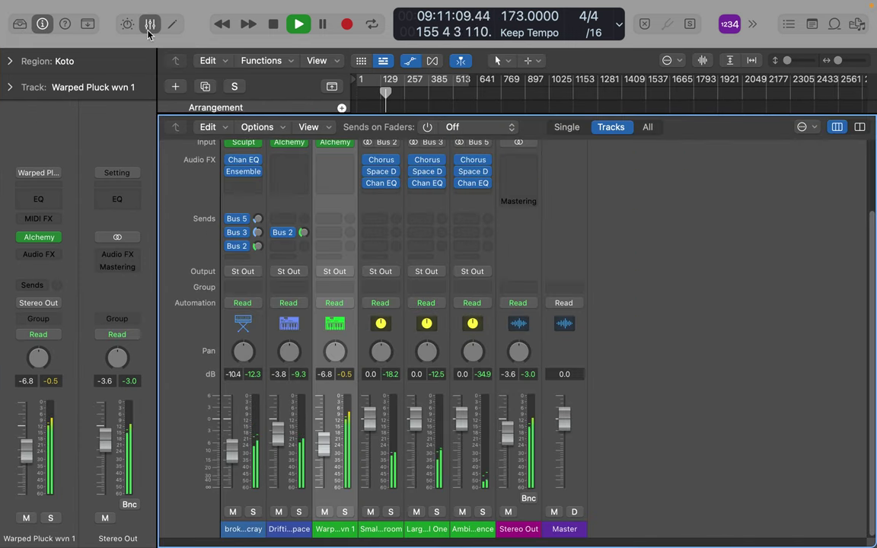
left_click_drag(327, 450, 325, 469)
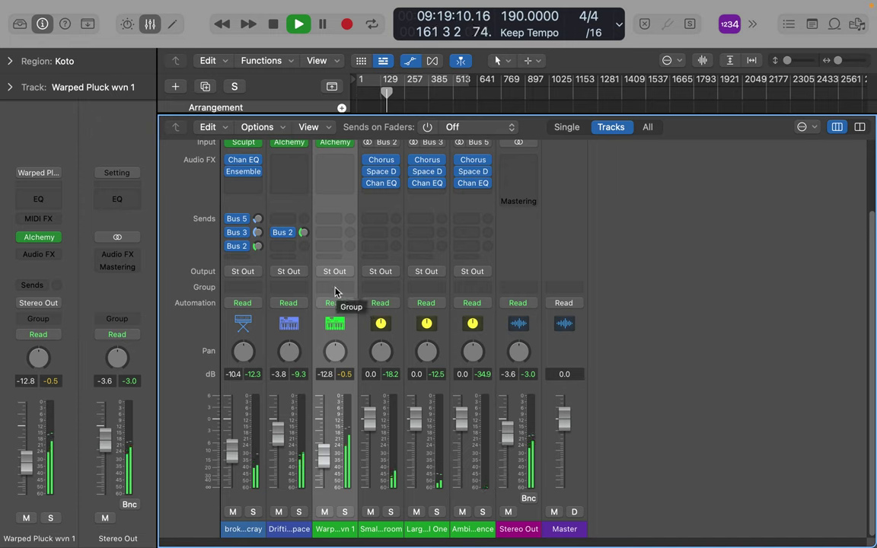
Add sends to Bus 5 (Long Ambience), with its level raised, and Bus 2 (Villa Bathroom) on the Warped Pluck wvn 1 channel.
left_click(336, 250)
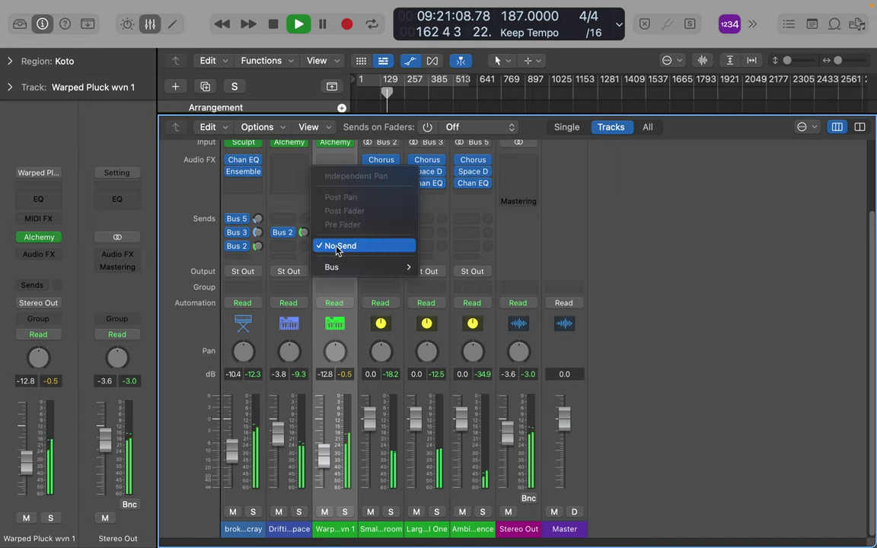
mouse_move(339, 266)
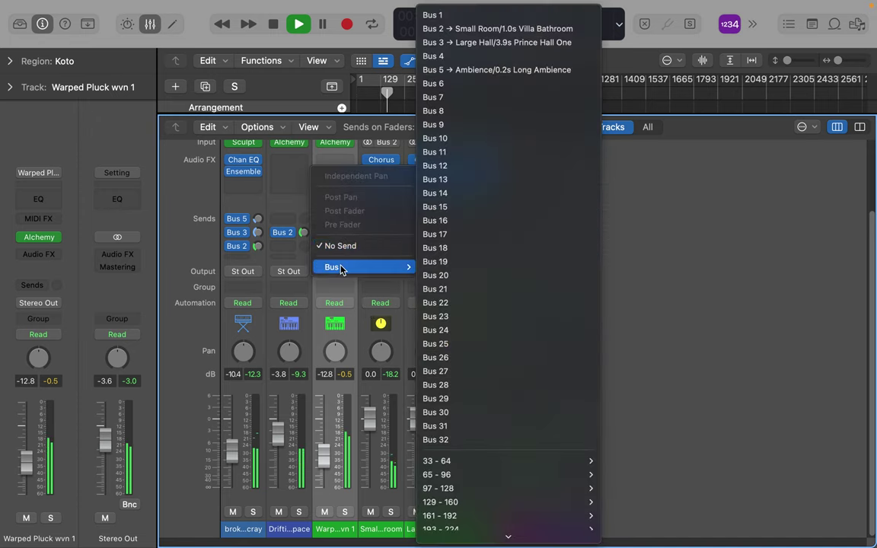
left_click(494, 70)
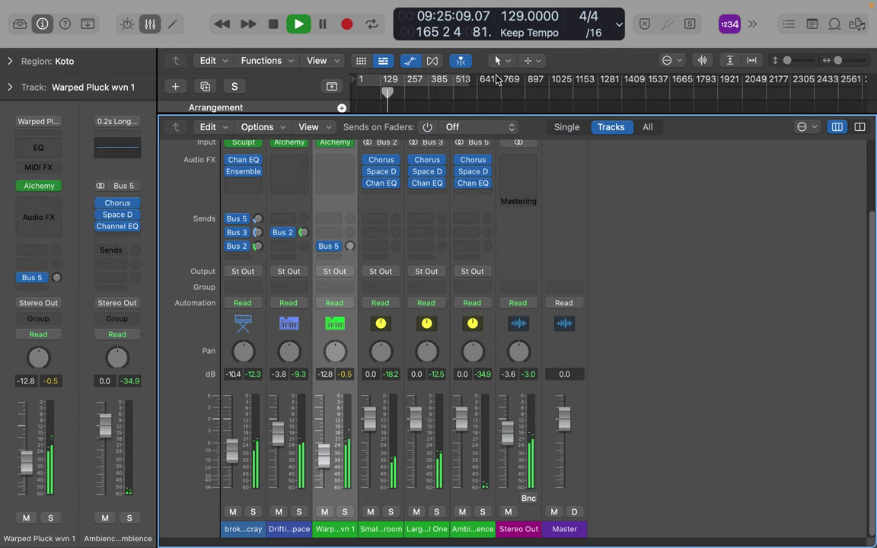
left_click(328, 223)
mouse_move(344, 241)
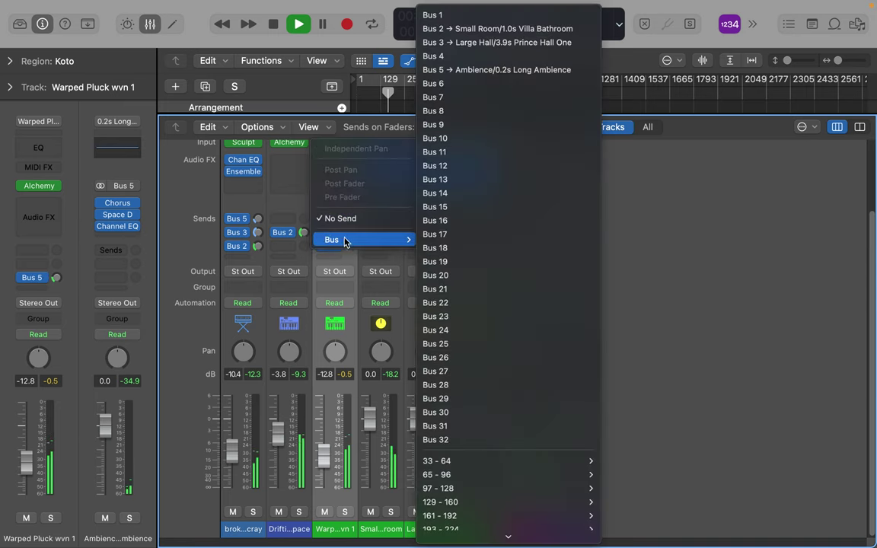
left_click(493, 30)
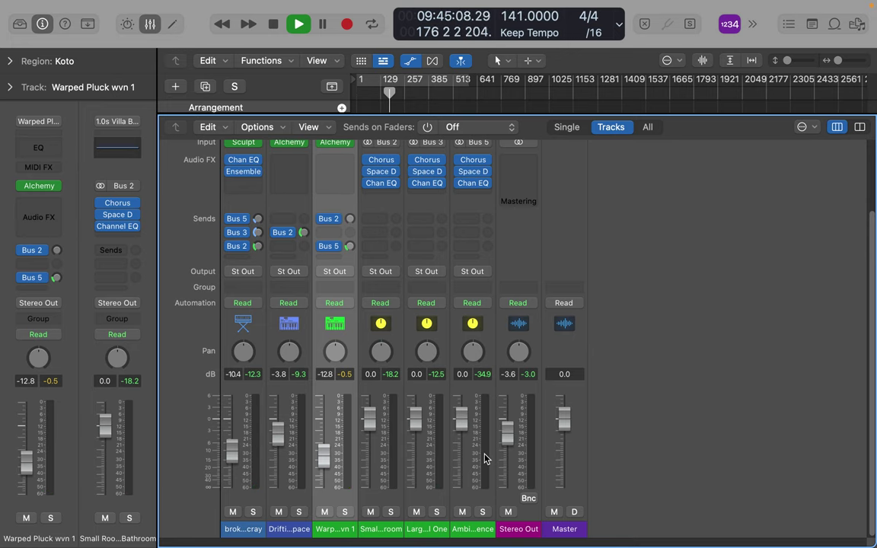
Close the mixer and zoom in horizontally on the Koto regions around the playhead.
left_click(149, 25)
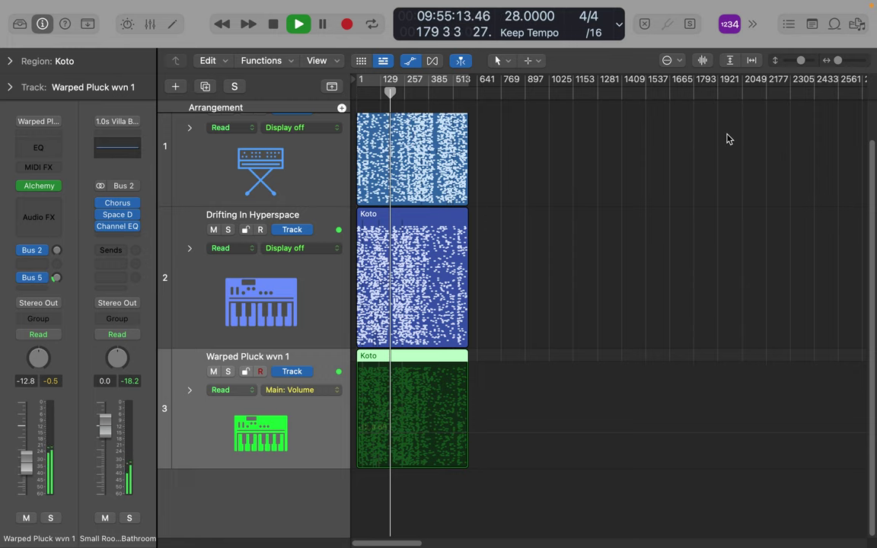
left_click_drag(830, 64, 845, 65)
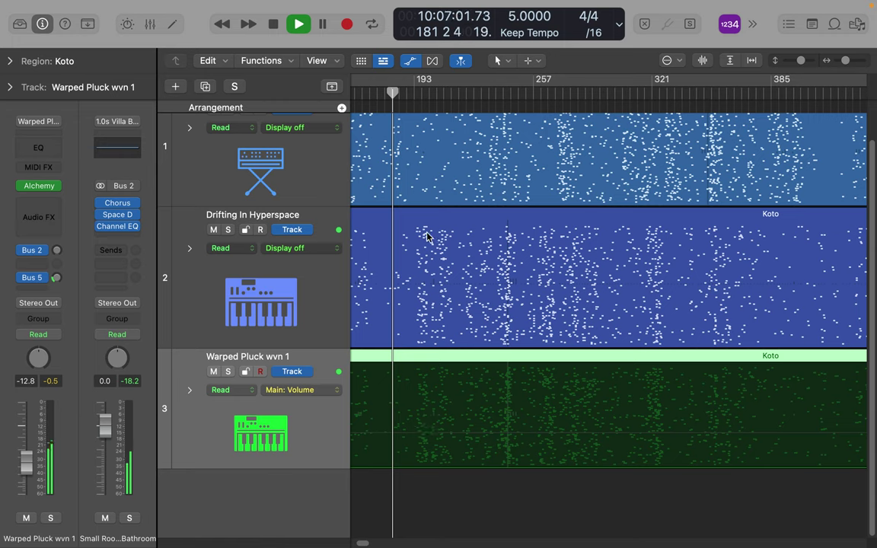
Open the Koto region in the Score Editor and go up a level to show the notation of all three tracks.
left_click(174, 26)
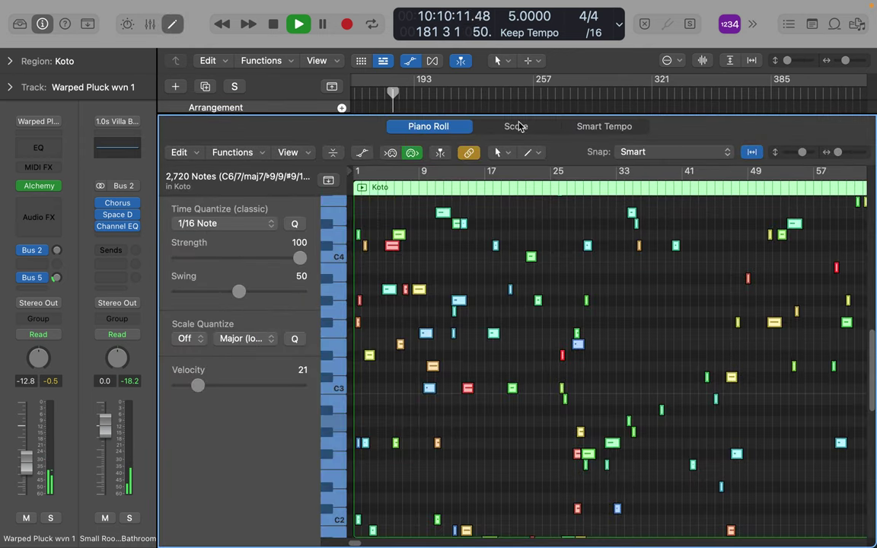
left_click(516, 127)
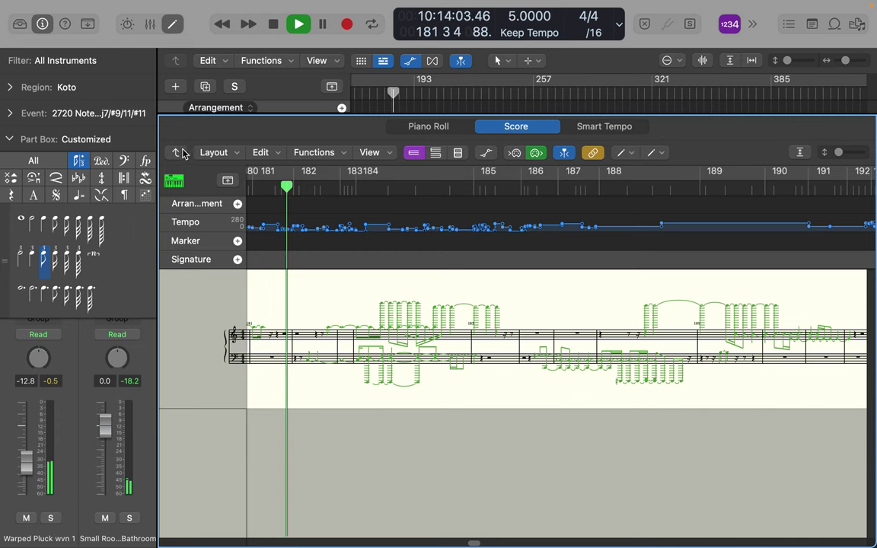
left_click(176, 154)
left_click(176, 154)
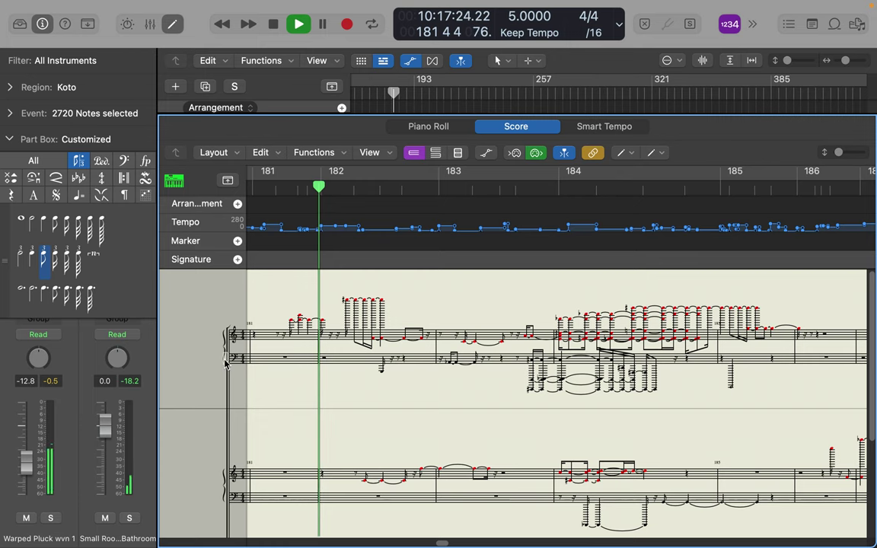
Adjust the spacing of the staves and between tracks so that all three tracks' notation fits in the Score Editor.
mouse_move(225, 360)
left_mouse_down()
mouse_move(223, 342)
mouse_move(230, 373)
mouse_move(229, 364)
left_mouse_up()
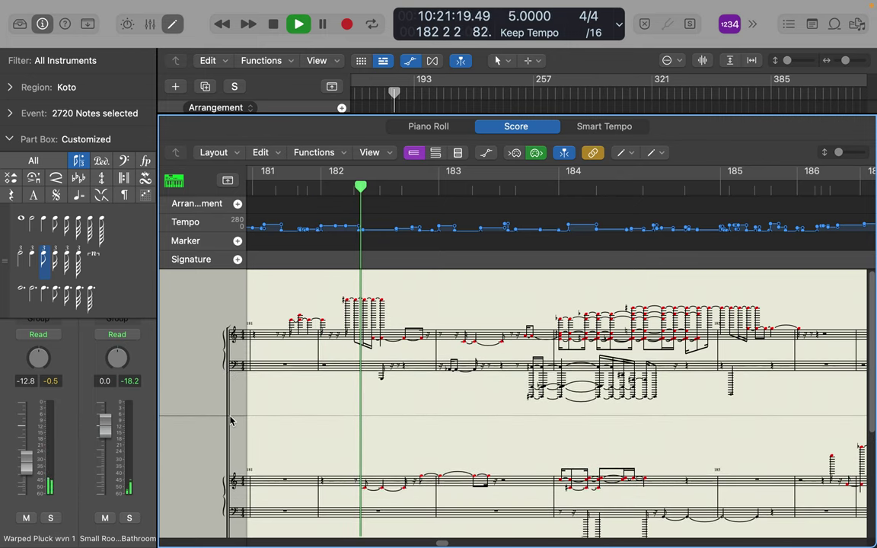
left_click_drag(223, 418, 224, 389)
mouse_move(214, 509)
left_mouse_down()
mouse_move(214, 457)
mouse_move(214, 508)
mouse_move(215, 495)
left_mouse_up()
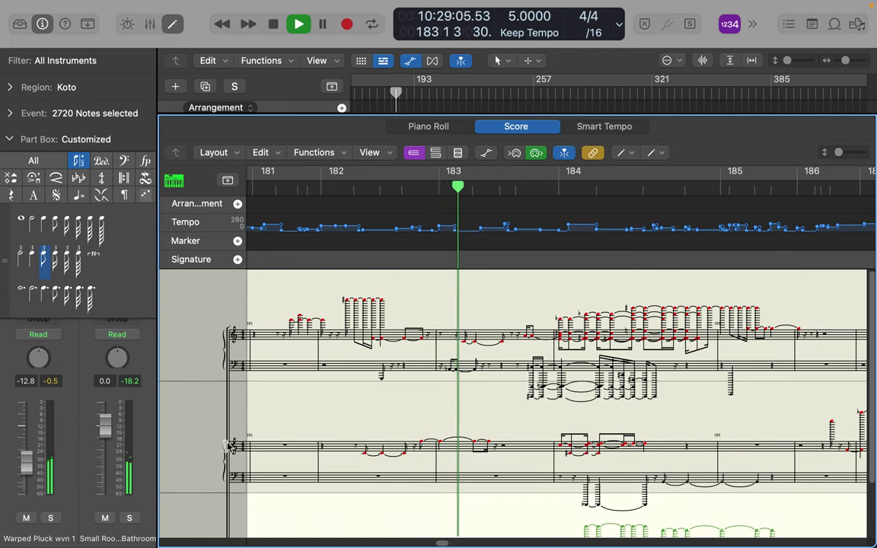
left_click_drag(225, 442, 235, 411)
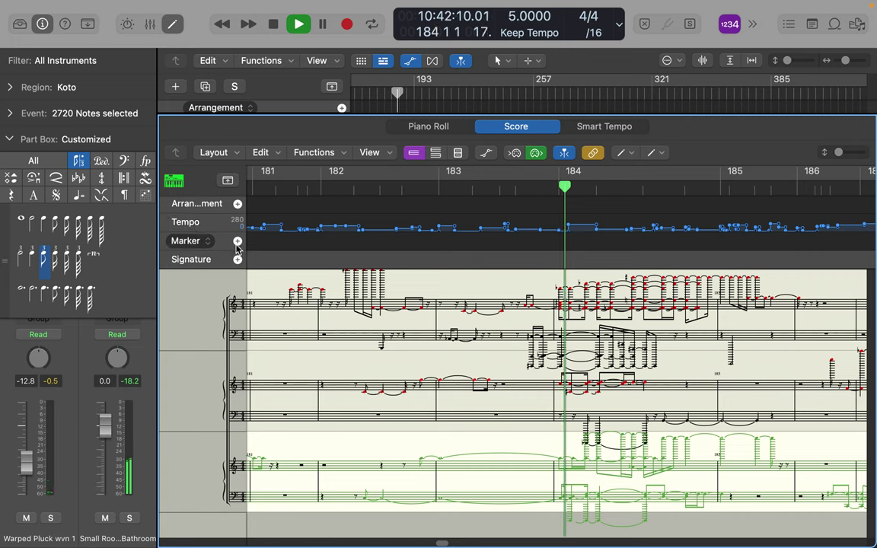
Reorder the Score Editor's global tracks to Marker, Arrangement, Tempo and Signature, dismissing the Marker options.
left_click(210, 242)
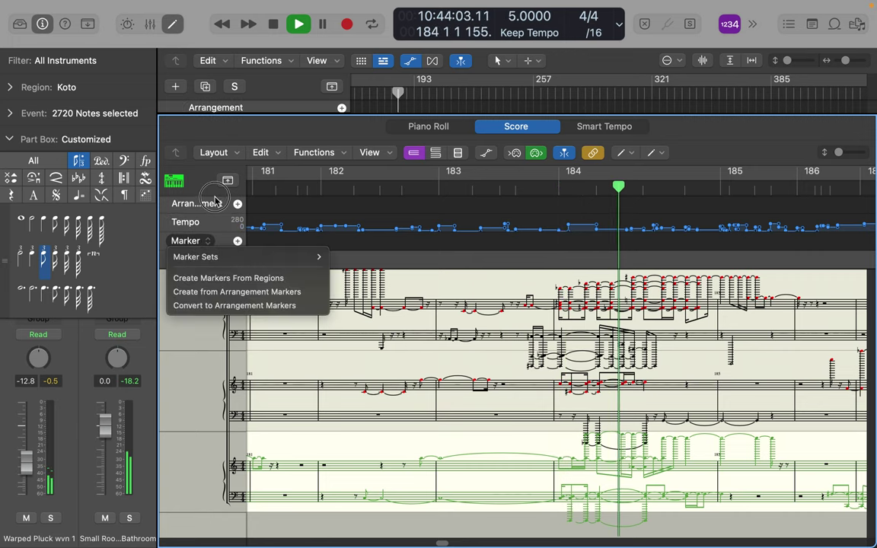
left_click(205, 241)
left_click_drag(205, 241, 229, 183)
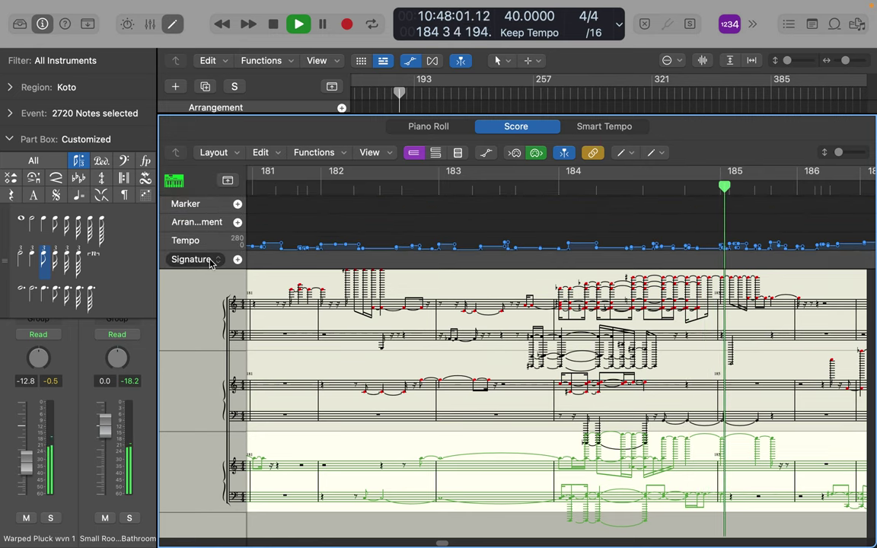
left_click_drag(227, 259, 228, 190)
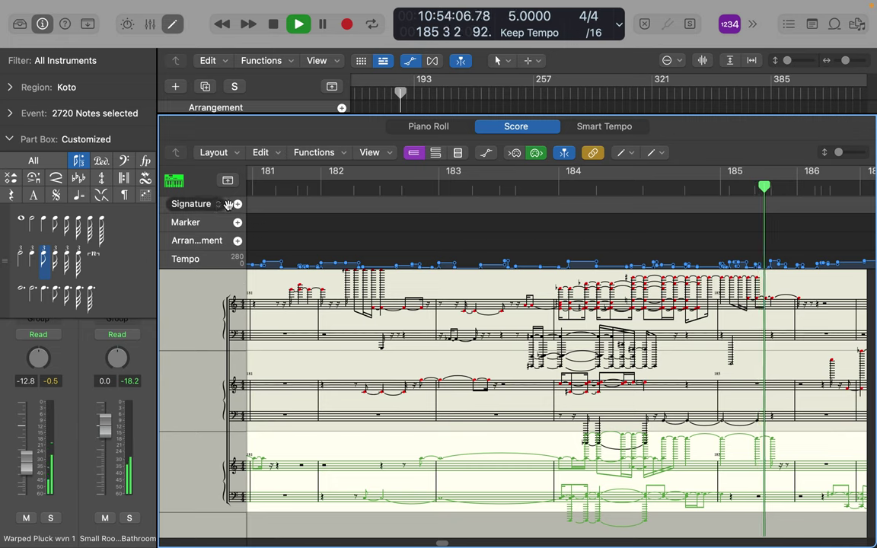
left_click(223, 265)
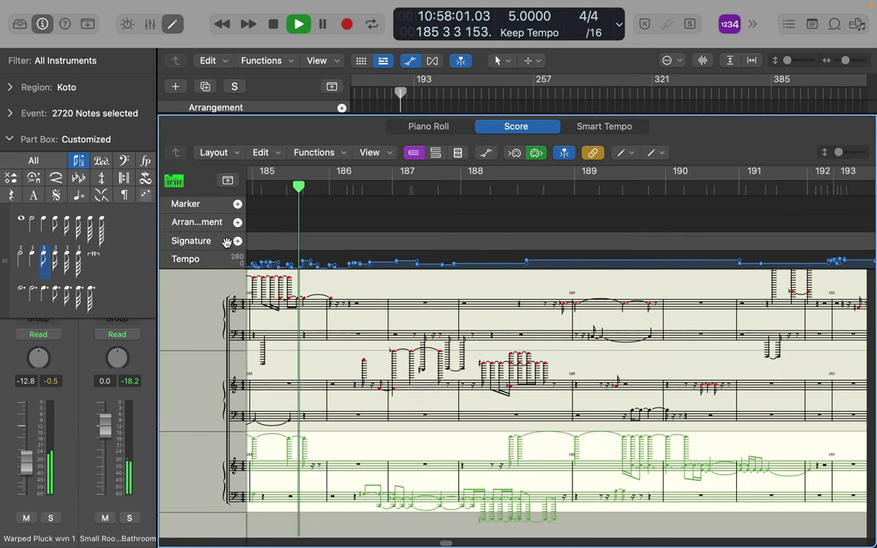
left_click(225, 266)
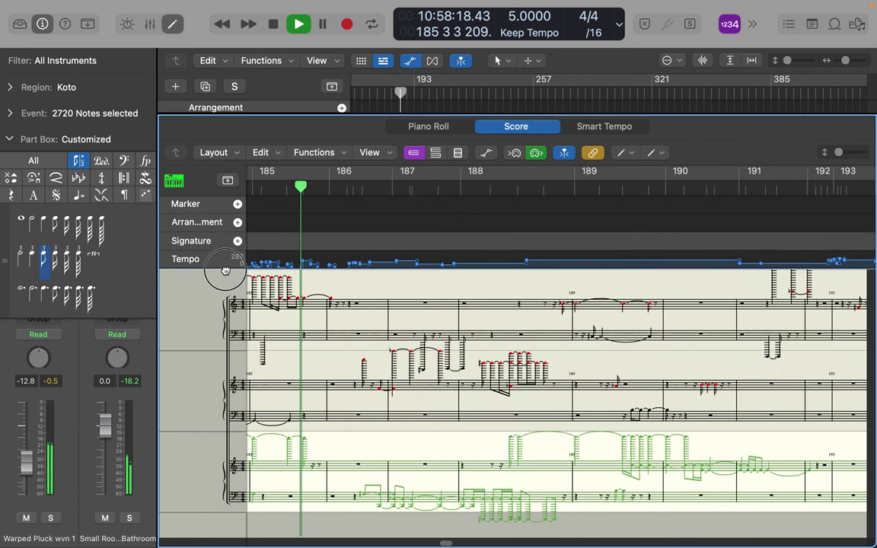
left_click_drag(225, 270, 225, 268)
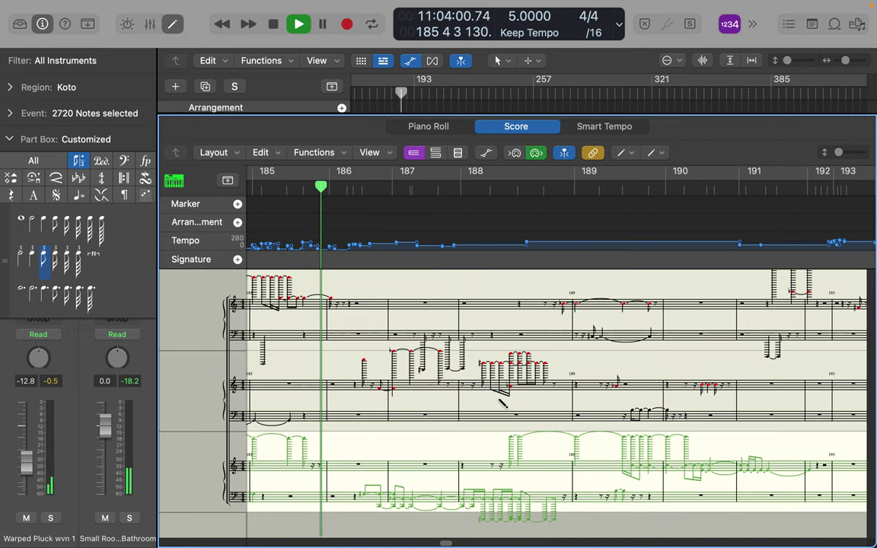
Insert notes on the first track's treble staff around bars 189 and 190, closing the Note Attributes dialog.
left_click(431, 304)
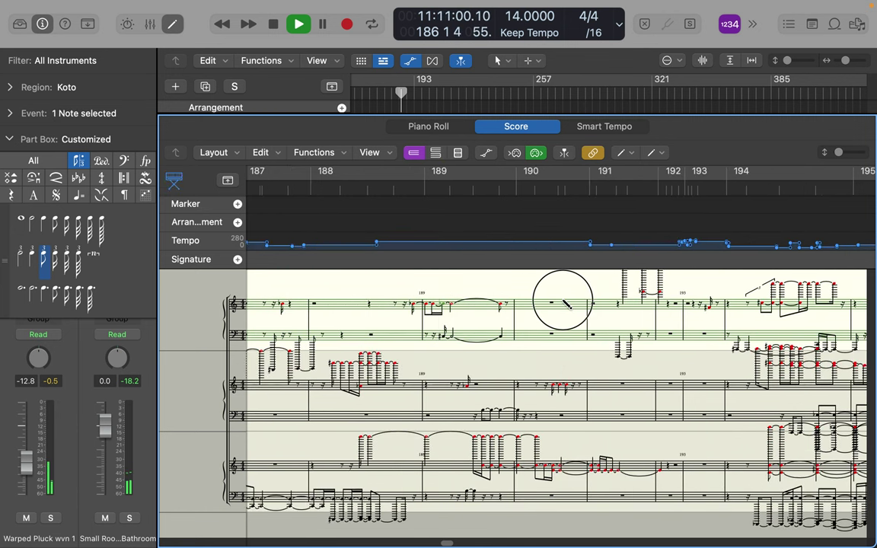
double_click(565, 303)
double_click(542, 305)
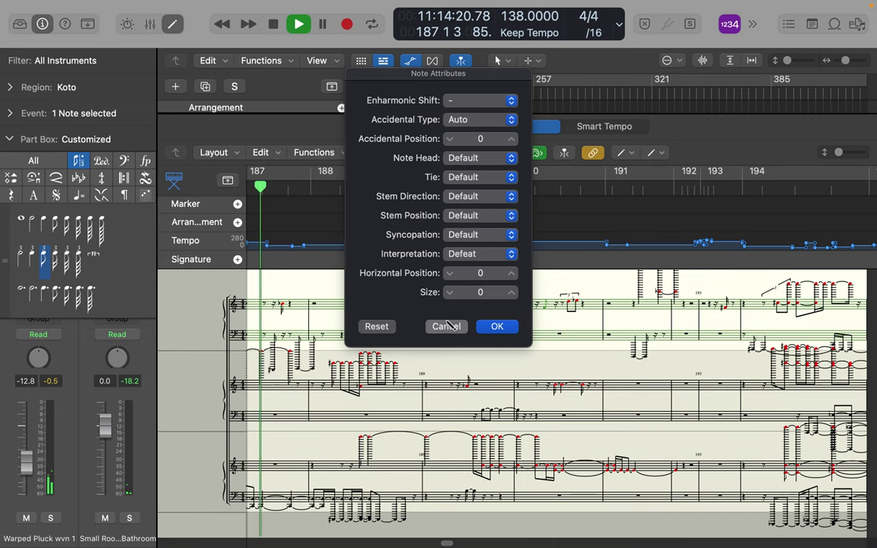
left_click(481, 332)
Insert notes on the first track's bass staff in bars 190 and 192.
left_click(576, 340)
left_click(544, 340)
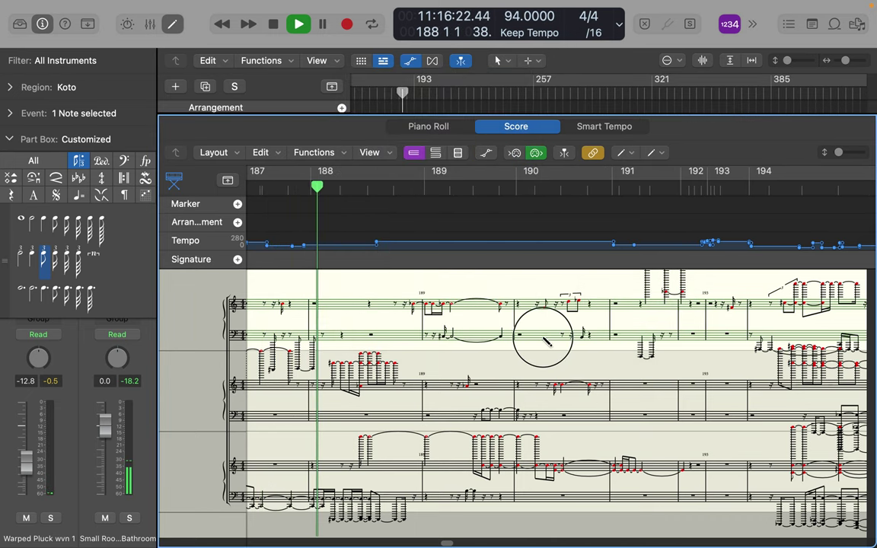
left_click(538, 339)
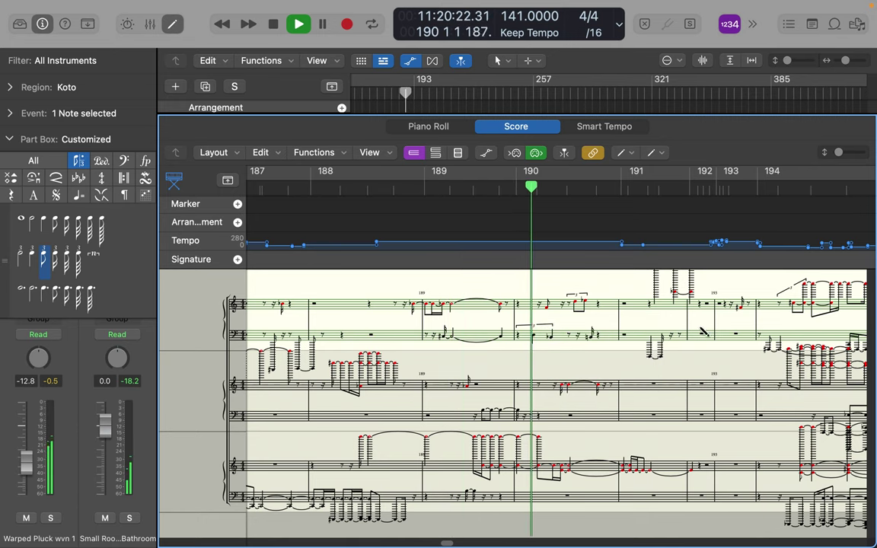
left_click(712, 337)
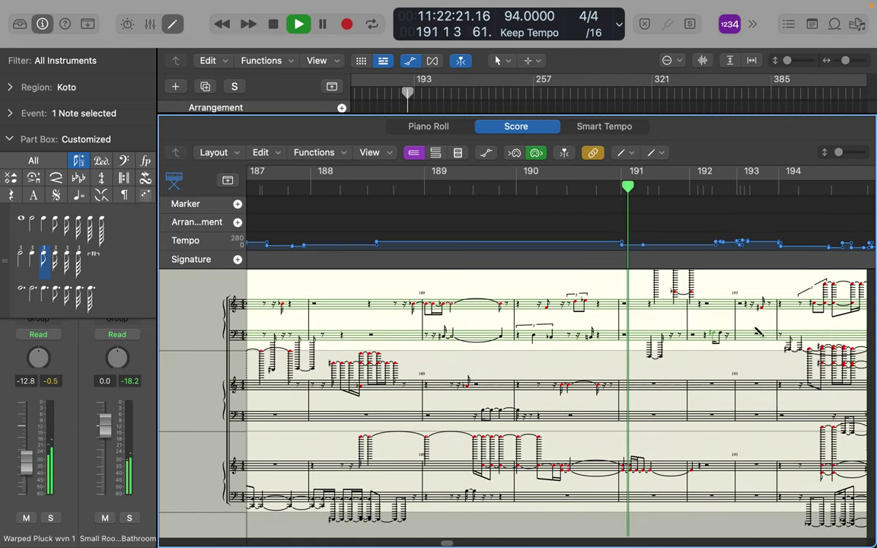
Insert notes in bar 193 across the tracks, including C3 and A1 on the Warped Pluck wvn 1 staves.
left_click(759, 337)
left_click(750, 396)
left_click(768, 416)
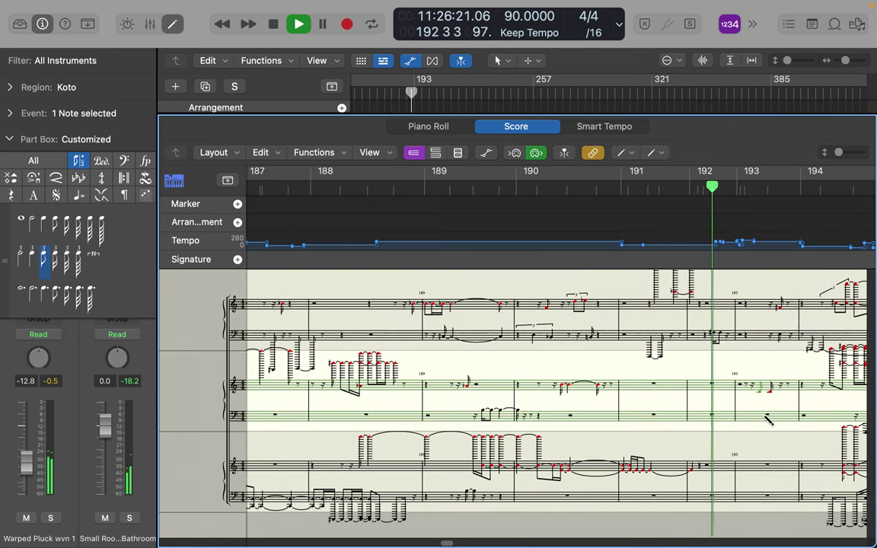
left_click(779, 479)
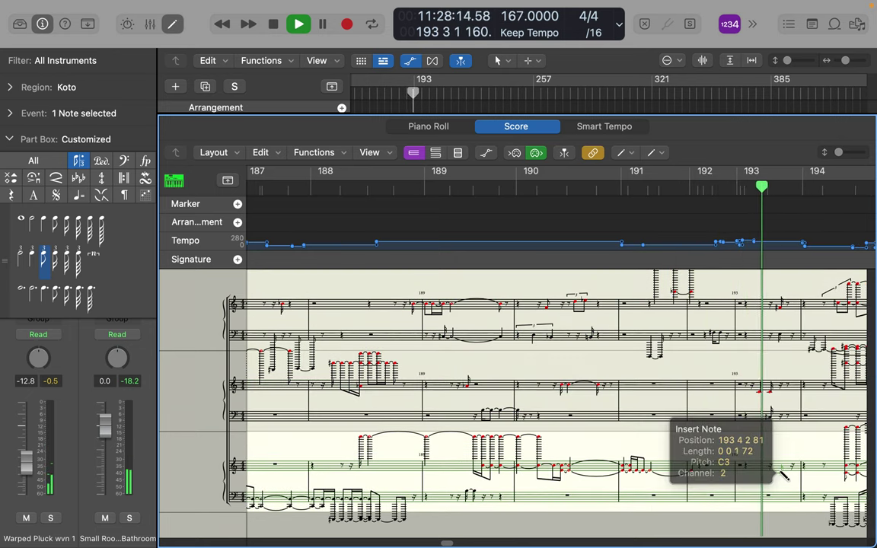
left_click(755, 499)
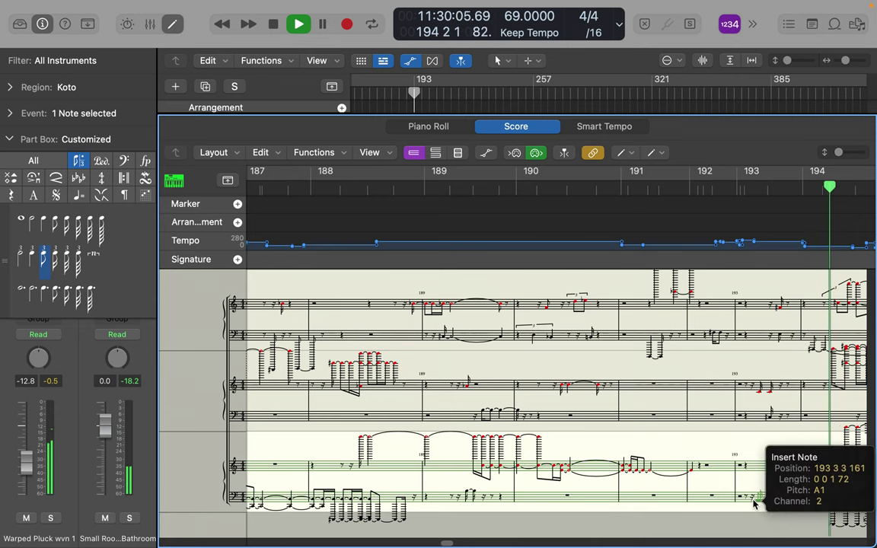
Turn on Catch Playhead in the Score Editor and readjust the staff spacing, ending with the staves spread further apart.
left_click(564, 153)
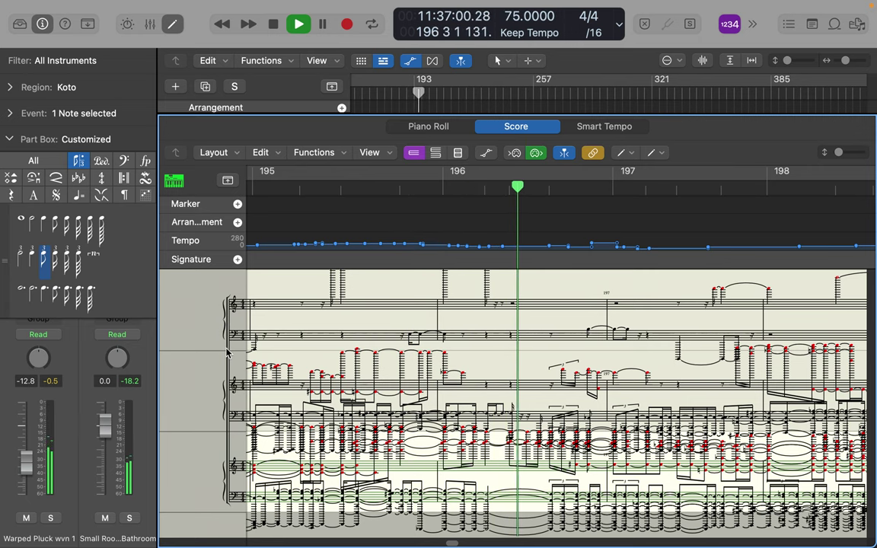
left_click(228, 305)
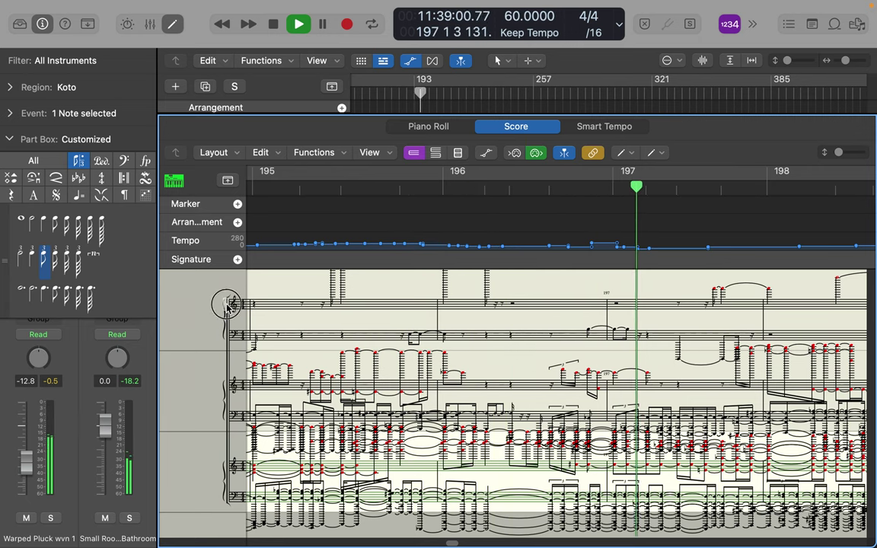
left_click_drag(228, 305, 245, 237)
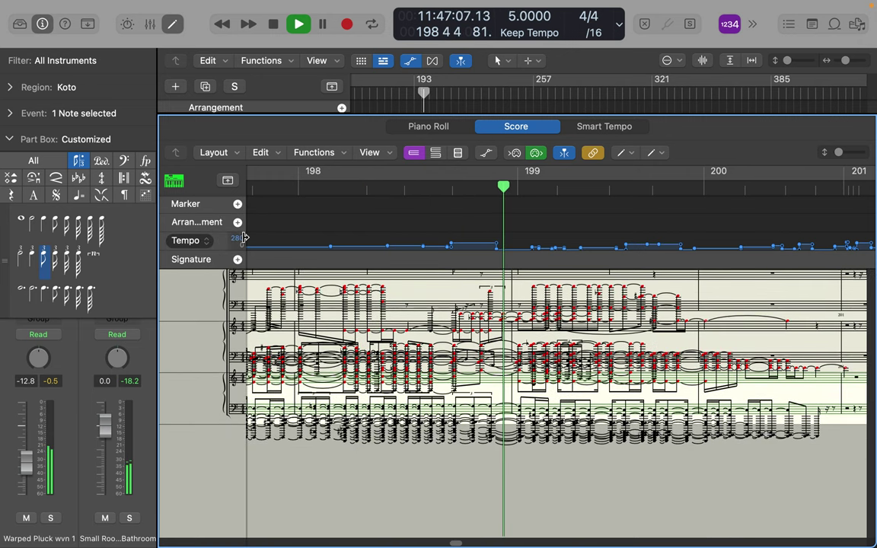
left_click(220, 294)
mouse_move(224, 302)
left_mouse_down()
mouse_move(227, 321)
mouse_move(225, 292)
mouse_move(225, 303)
left_mouse_up()
left_click_drag(224, 306, 224, 313)
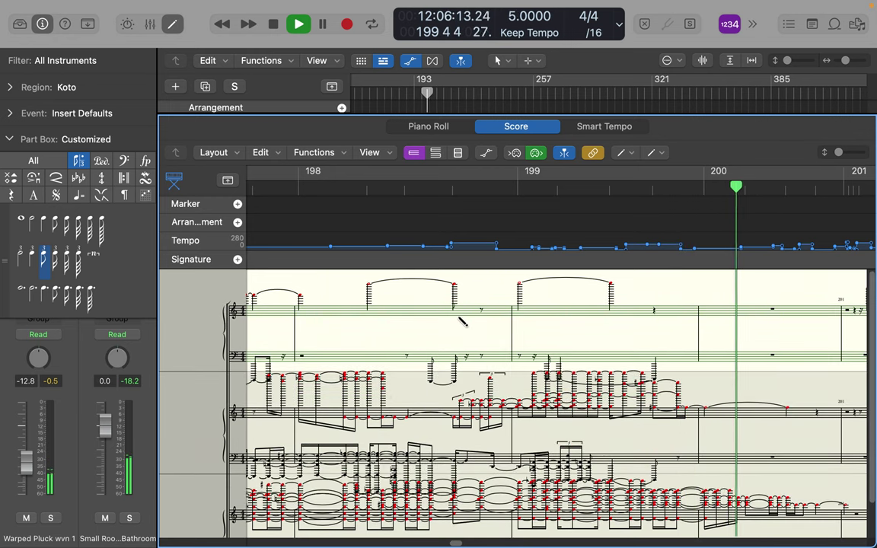
Tighten the gap between treble and bass staves, widen the space between tracks, and slightly reduce the score's vertical zoom.
scroll(428, 362, "down", 4)
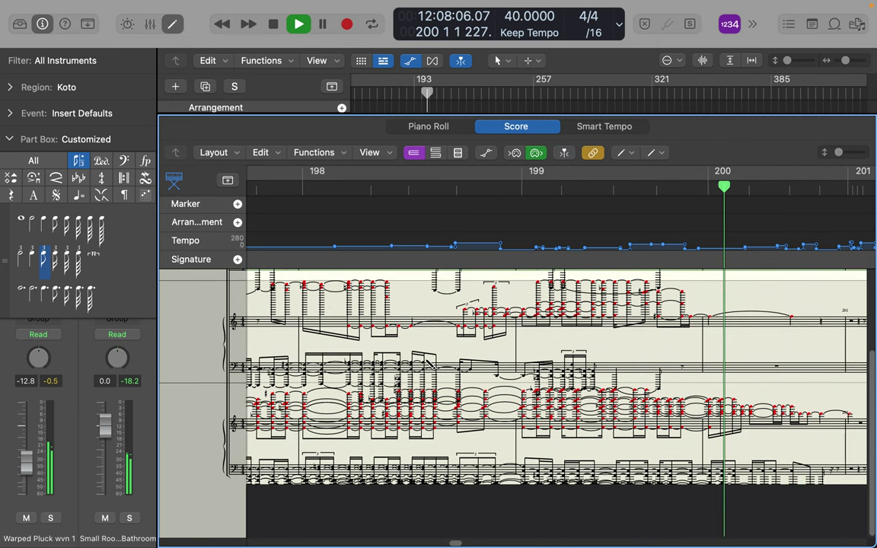
scroll(428, 362, "up", 2)
mouse_move(226, 520)
left_mouse_down()
mouse_move(226, 535)
mouse_move(225, 511)
left_mouse_up()
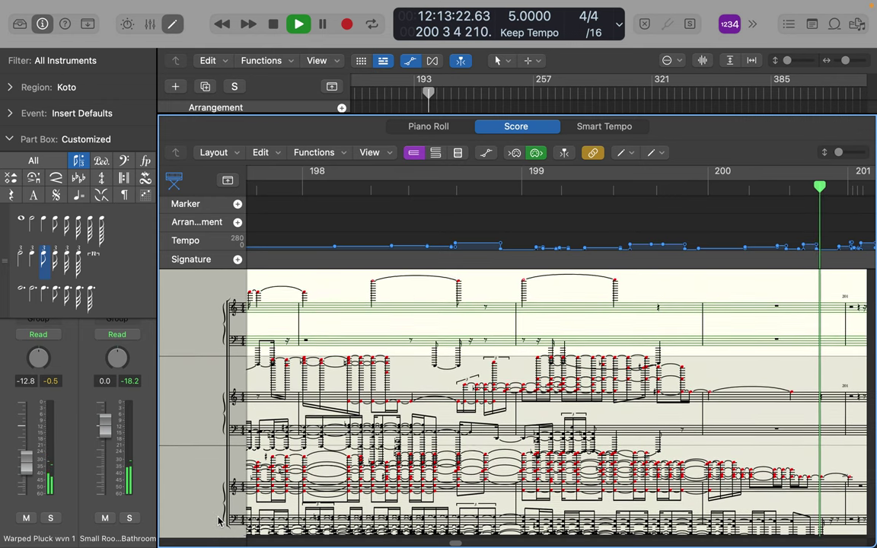
left_click(221, 466)
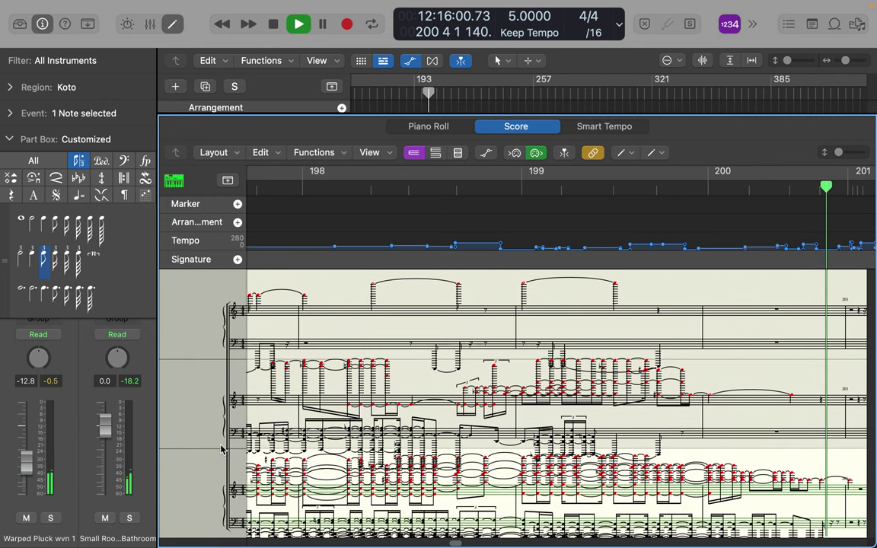
left_click_drag(219, 451, 214, 481)
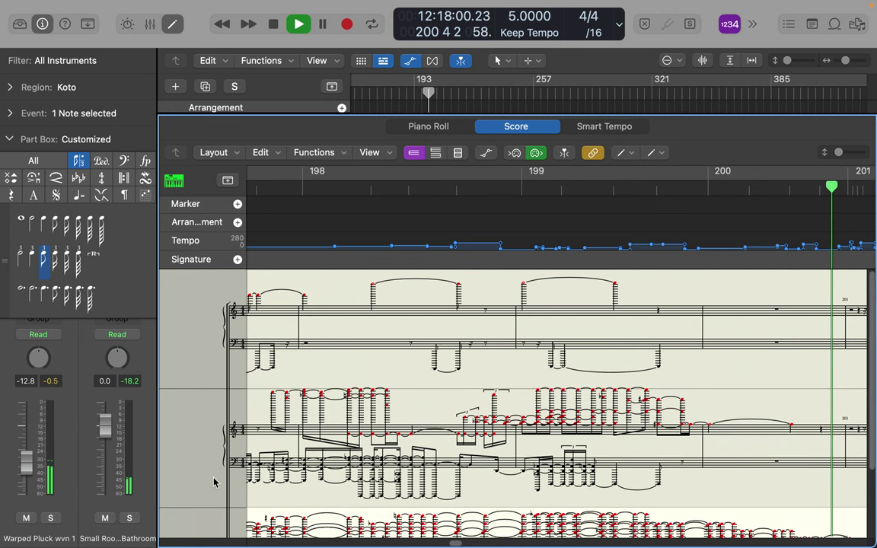
scroll(247, 451, "down", 4)
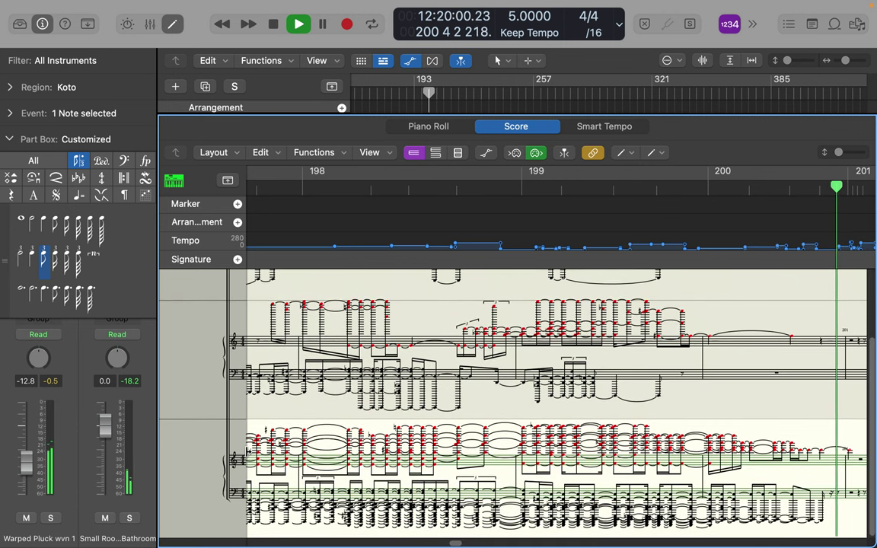
scroll(221, 404, "up", 4)
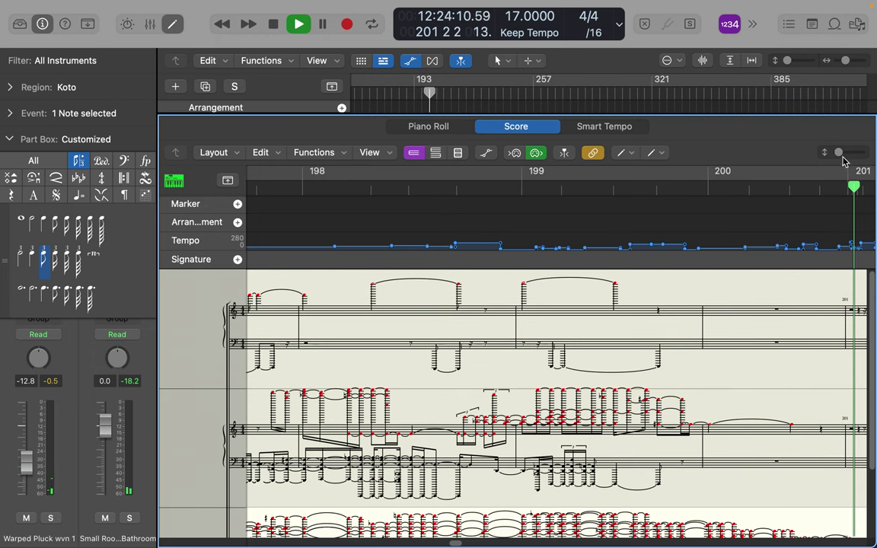
left_click_drag(840, 154, 835, 156)
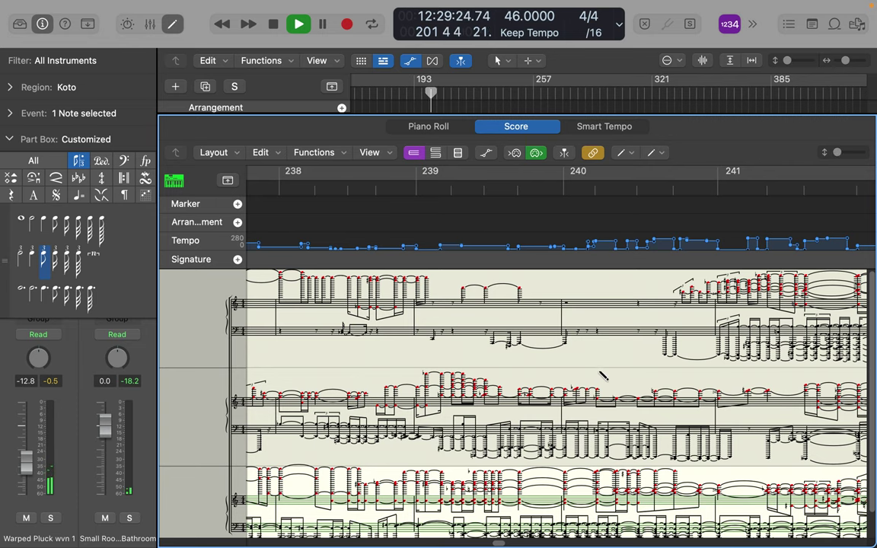
Turn Catch Playhead back on in the Score Editor and cancel the Time Signature dialog.
left_click(566, 158)
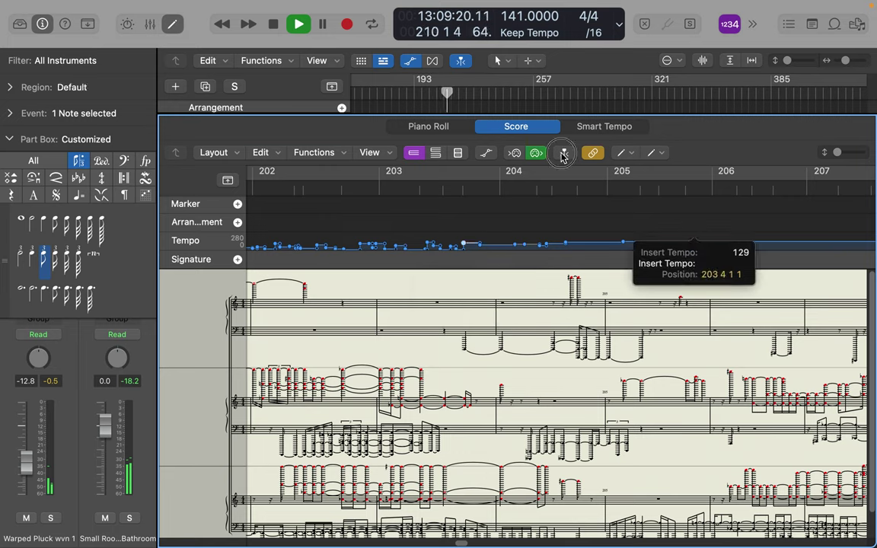
left_click(563, 155)
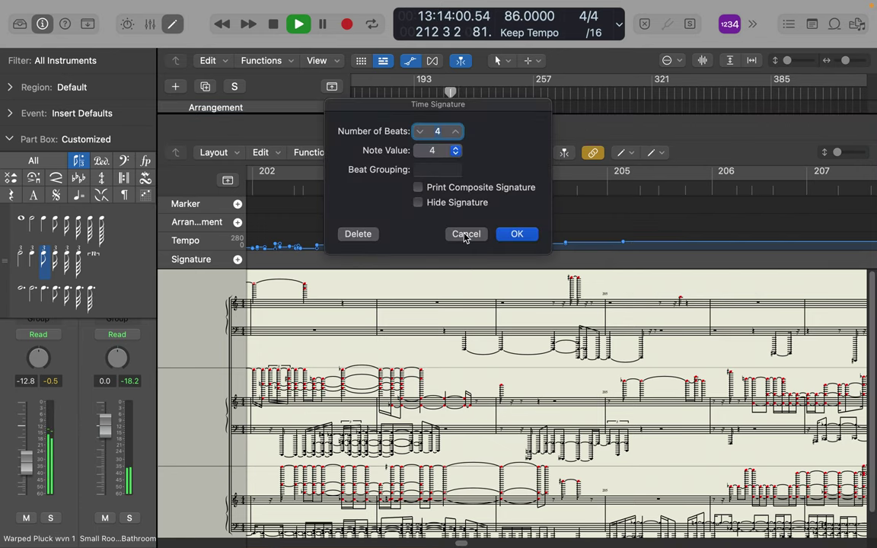
left_click(466, 236)
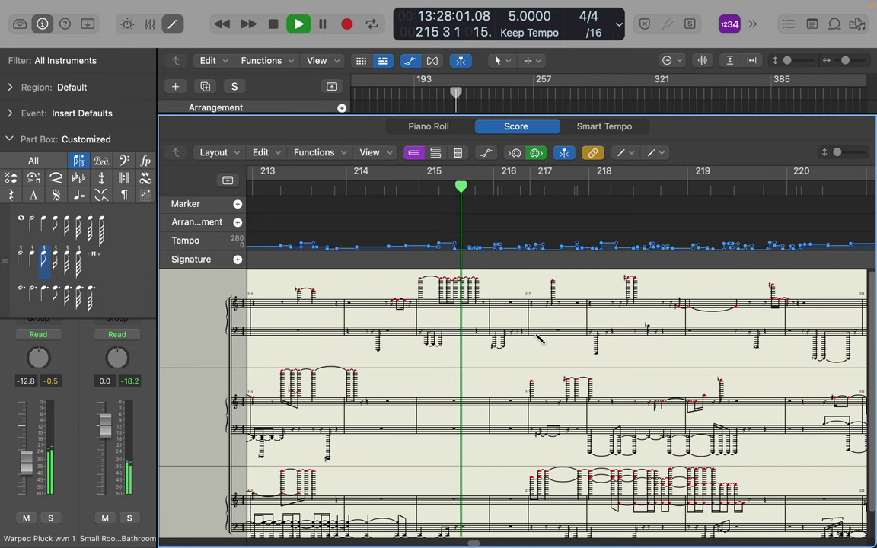
Insert notes in bars 218 and 221 on the top track's staves, including D4 at 221 2 1 1, accepting the default note attributes.
left_click(543, 333)
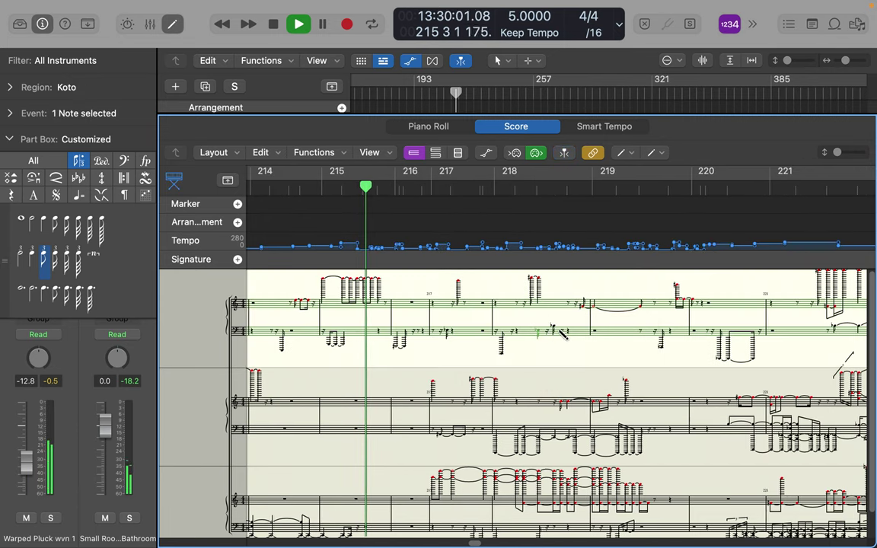
double_click(548, 332)
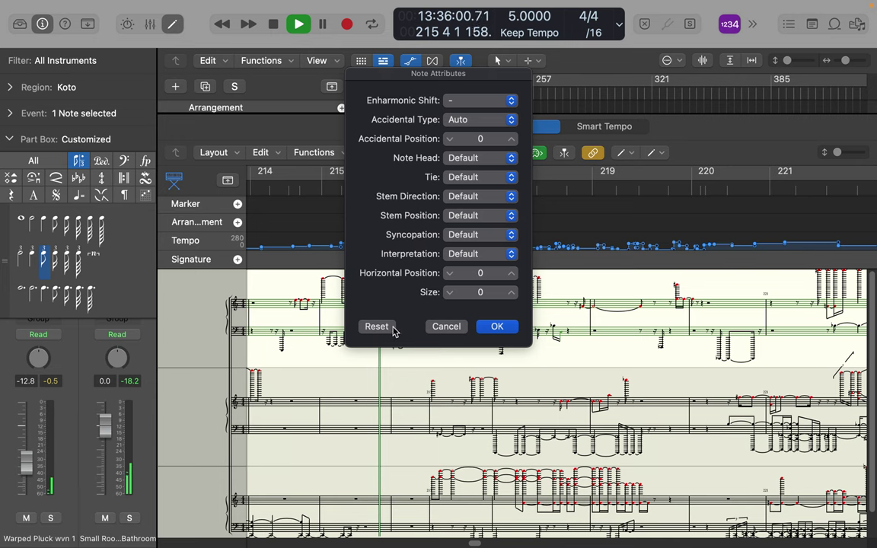
left_click(496, 329)
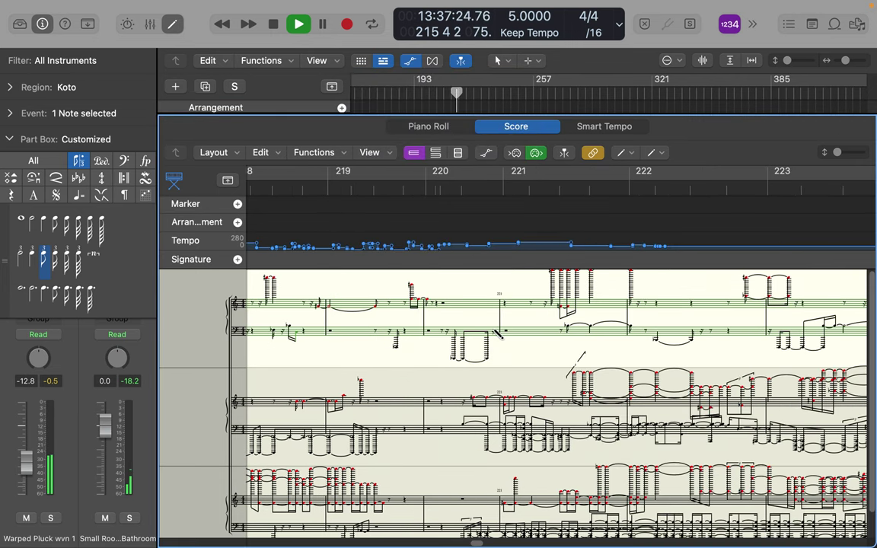
left_click(527, 333)
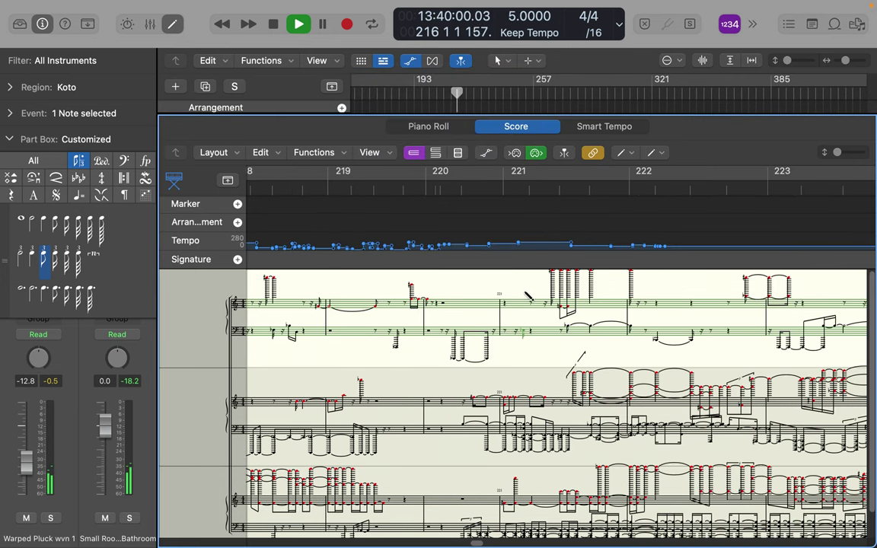
left_click(527, 305)
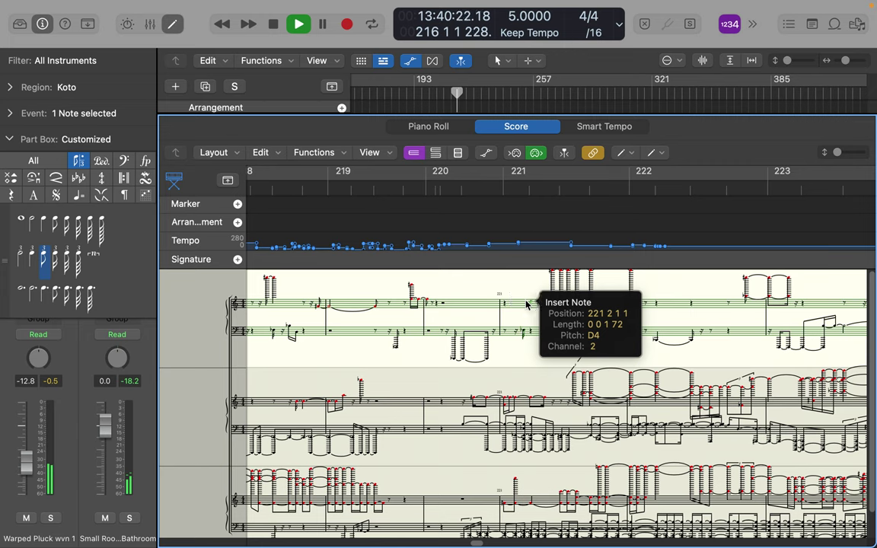
Insert notes in bar 222 of the top treble staff, giving one a # enharmonic shift, accidental position 3 and an X note head.
left_click(655, 309)
left_click(657, 305)
left_click(657, 305)
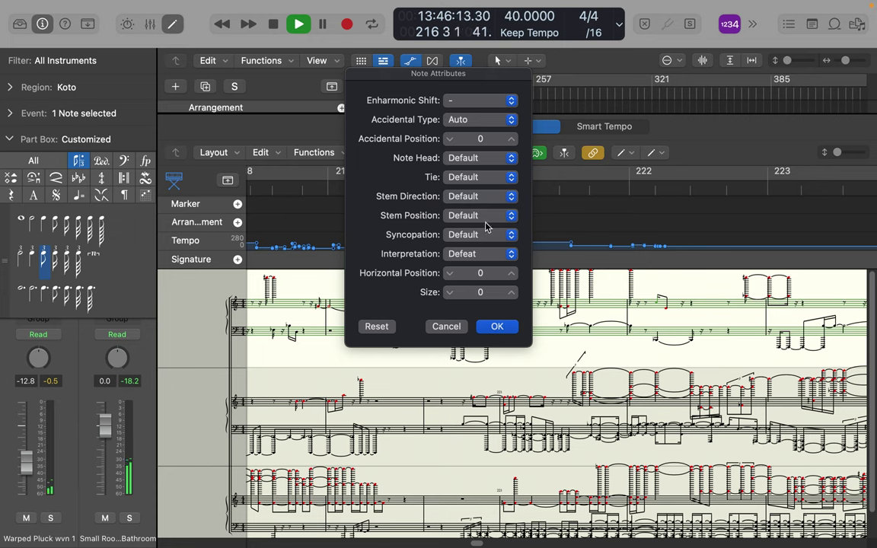
left_click(511, 102)
left_click(497, 116)
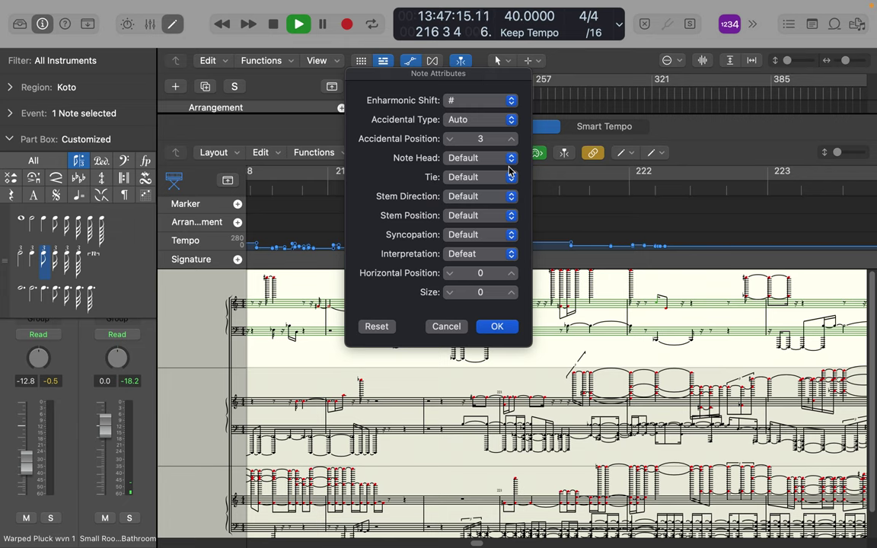
left_click(511, 160)
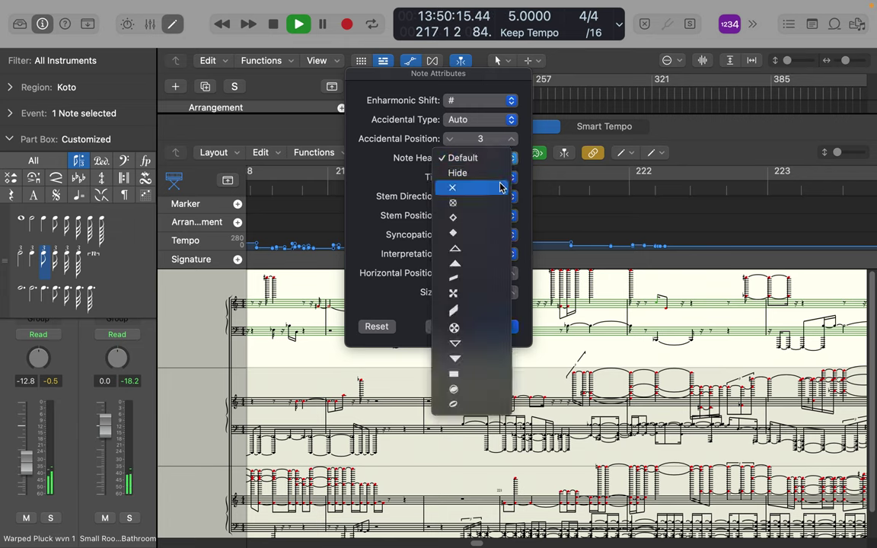
left_click(501, 187)
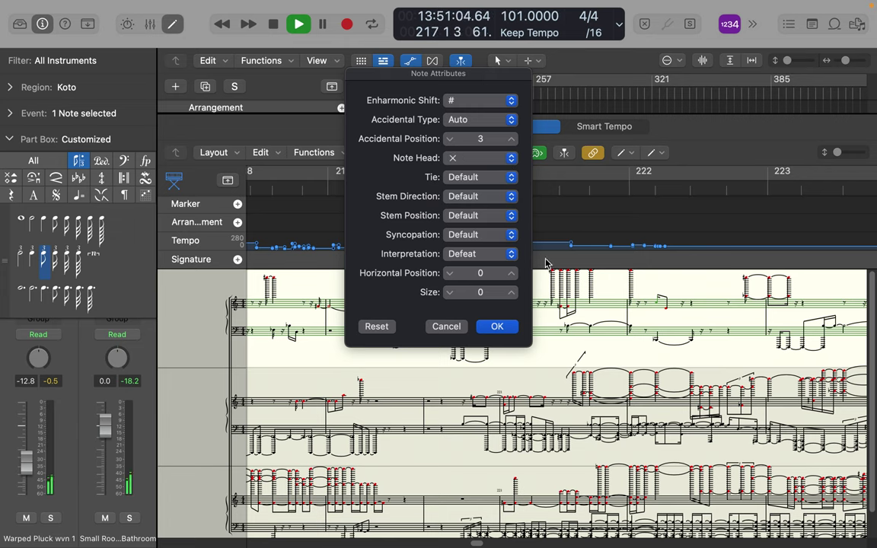
left_click(498, 327)
Insert more notes in bar 221 of the top track's bass staff, including E♭1 at 221 2 2 81.
double_click(515, 335)
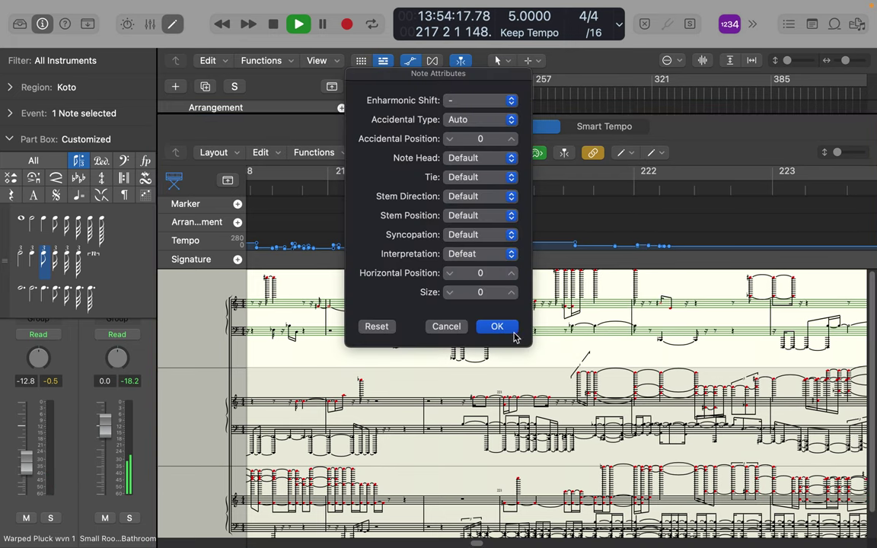
left_click(496, 326)
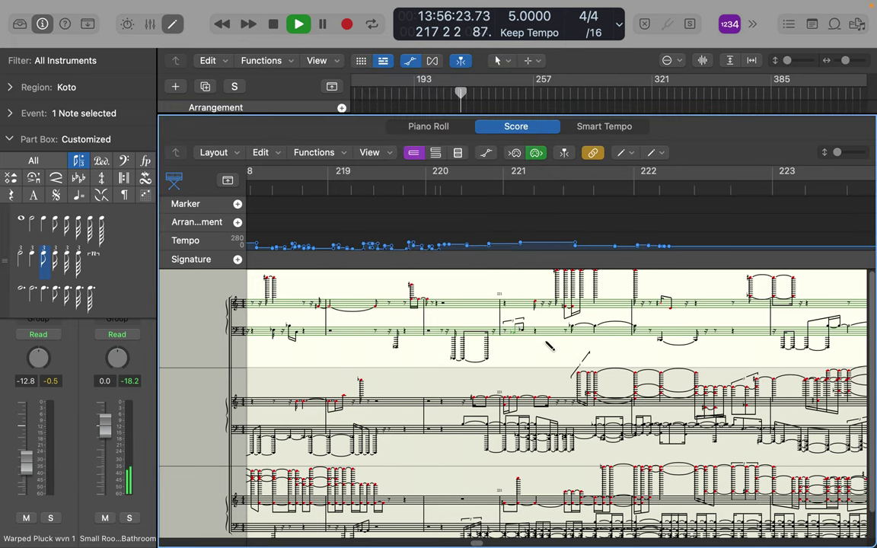
left_click(546, 335)
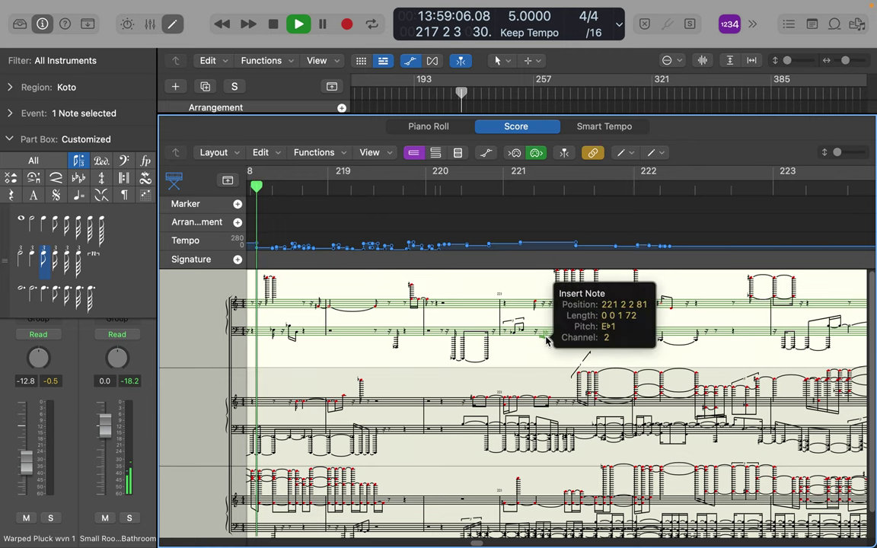
left_click(549, 328)
left_click(543, 328)
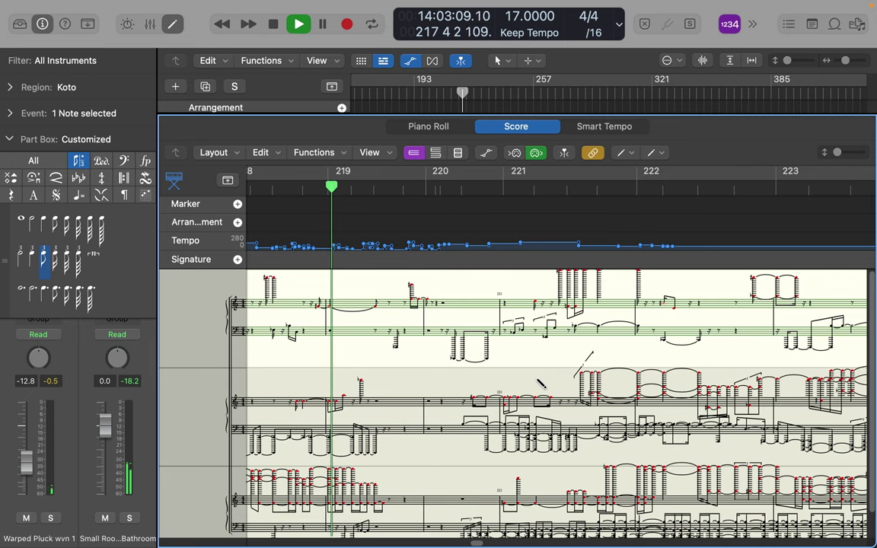
Insert notes midway through bar 221 on the second track's treble staff and cancel the Note Attributes dialog.
left_click(579, 402)
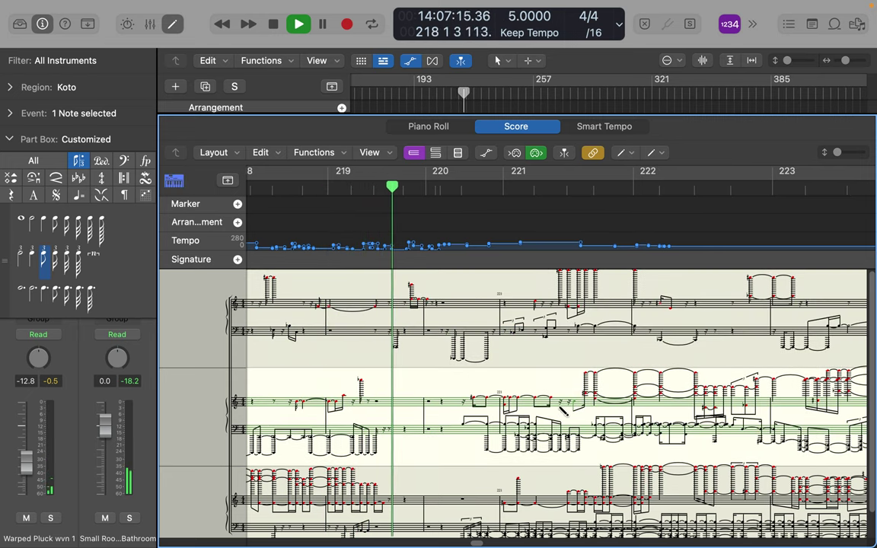
left_click(562, 406)
double_click(561, 401)
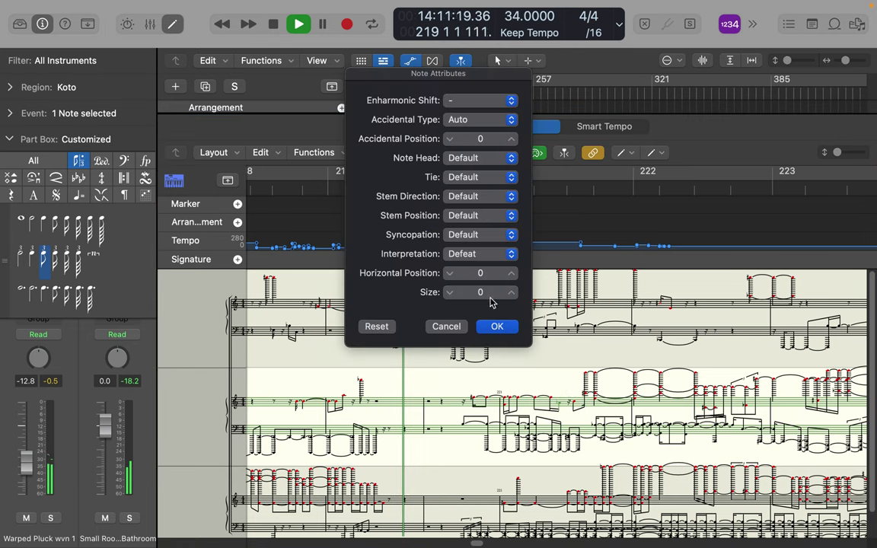
left_click(446, 326)
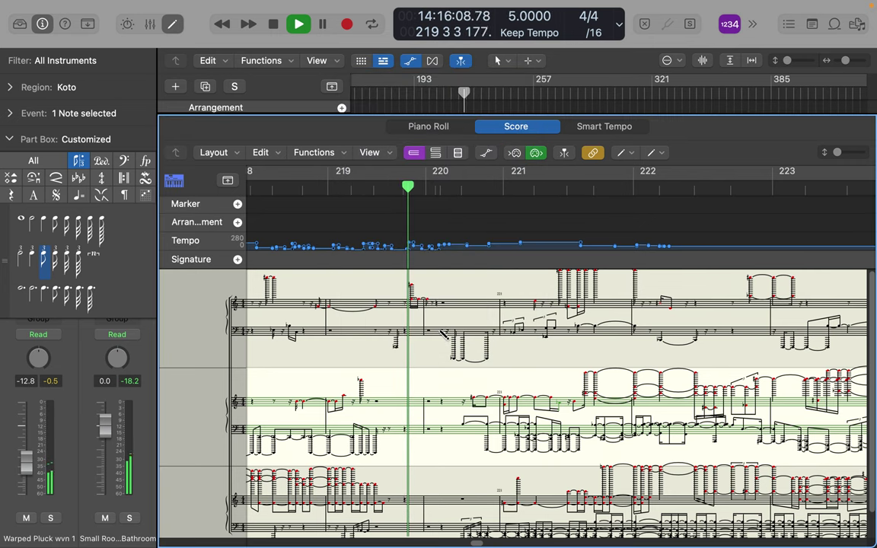
Insert a run of notes across bars 219 and 220 on the treble staff of the third track, Warped Pluck wvn 1.
left_click(450, 323)
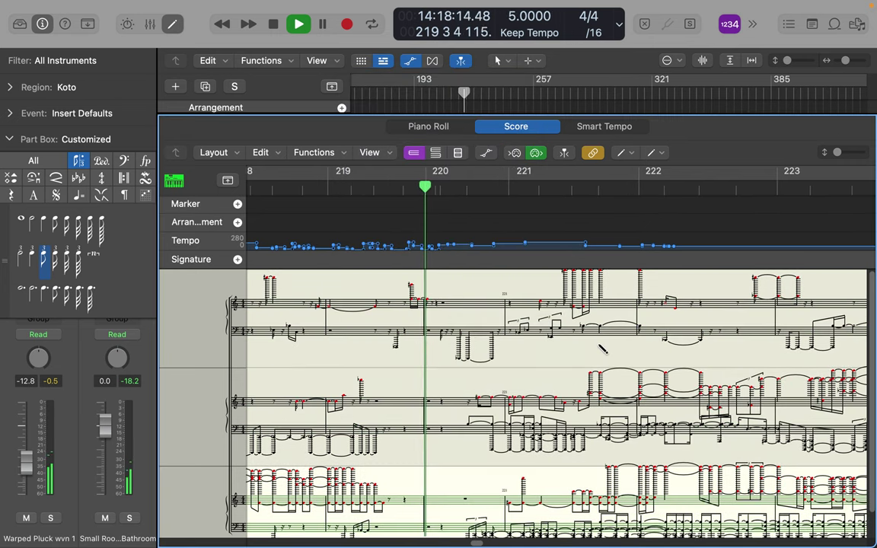
left_click(464, 509)
left_click(454, 504)
left_click(443, 499)
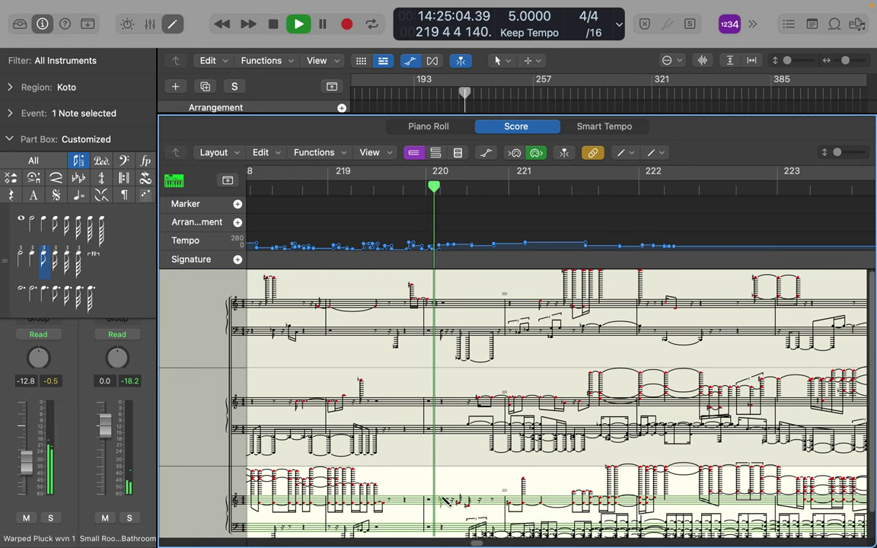
left_click(416, 512)
left_click(403, 500)
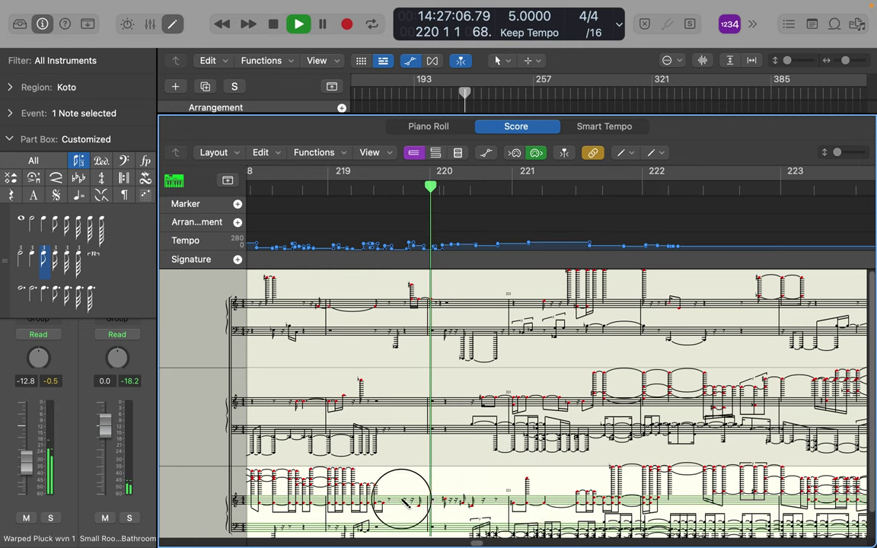
Insert notes in bars 219 and 220 on the second track's staves, including C-1 at 220 4 1 1, cancelling the Note Attributes dialog.
left_click(470, 443)
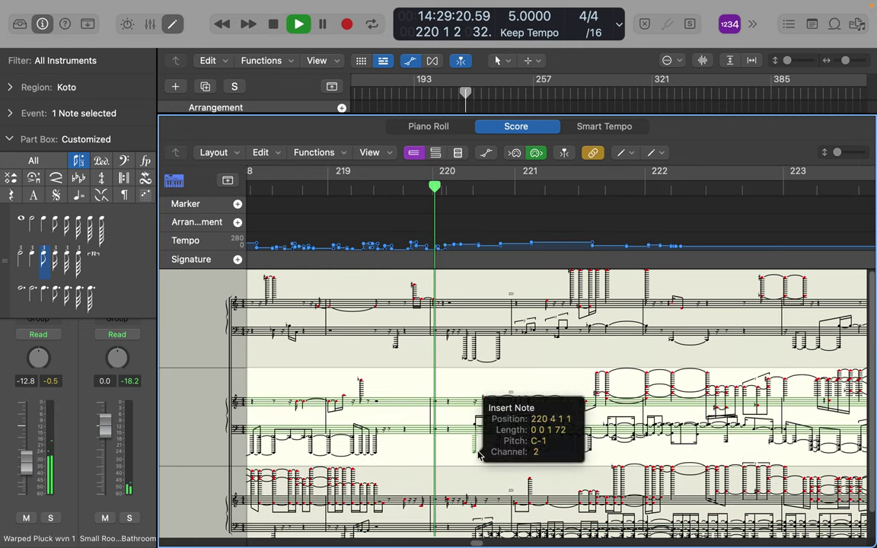
left_click(462, 426)
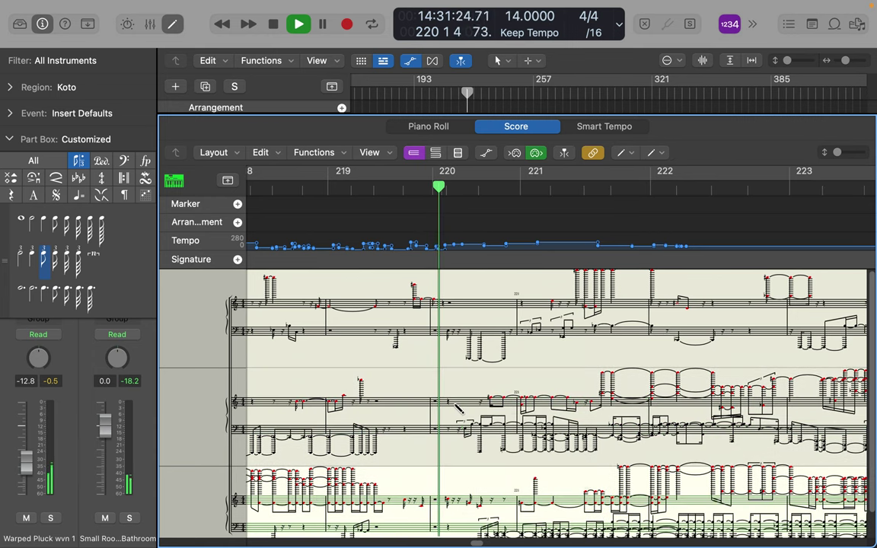
left_click(458, 406)
left_click(455, 405)
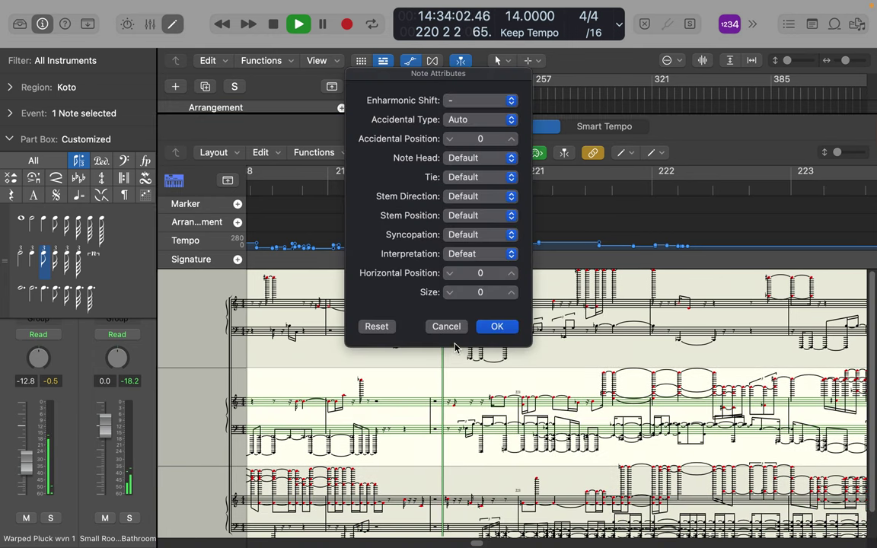
left_click(449, 326)
left_click(411, 391)
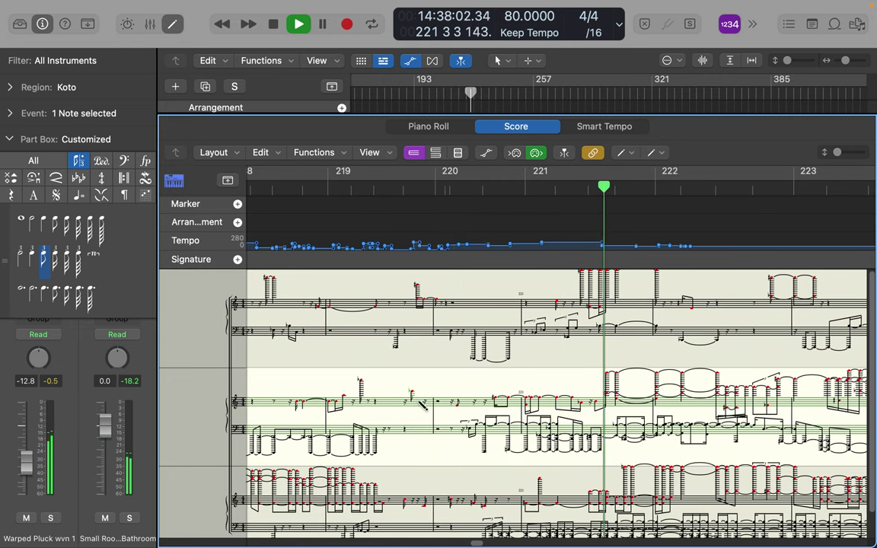
left_click(418, 407)
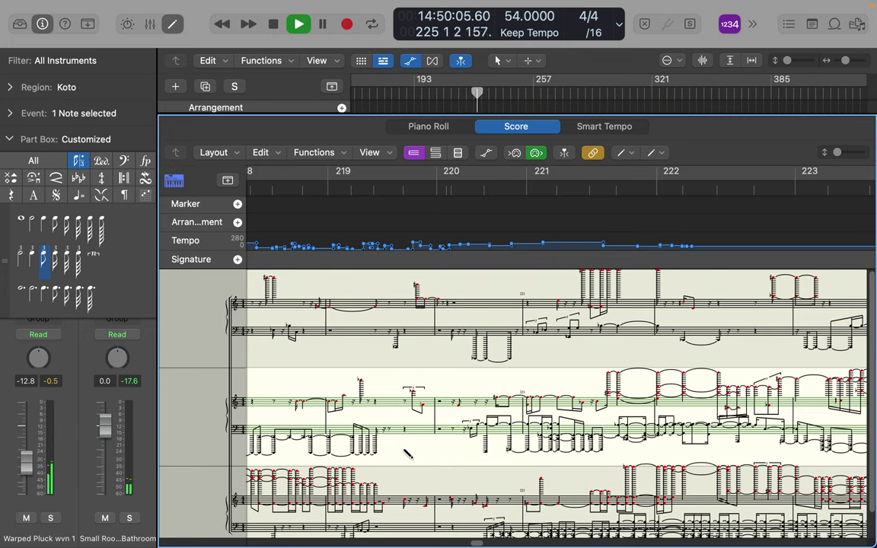
Turn on Catch Playhead in the Score Editor, switch to the Piano Roll and enable Catch Playhead there too.
left_click(564, 152)
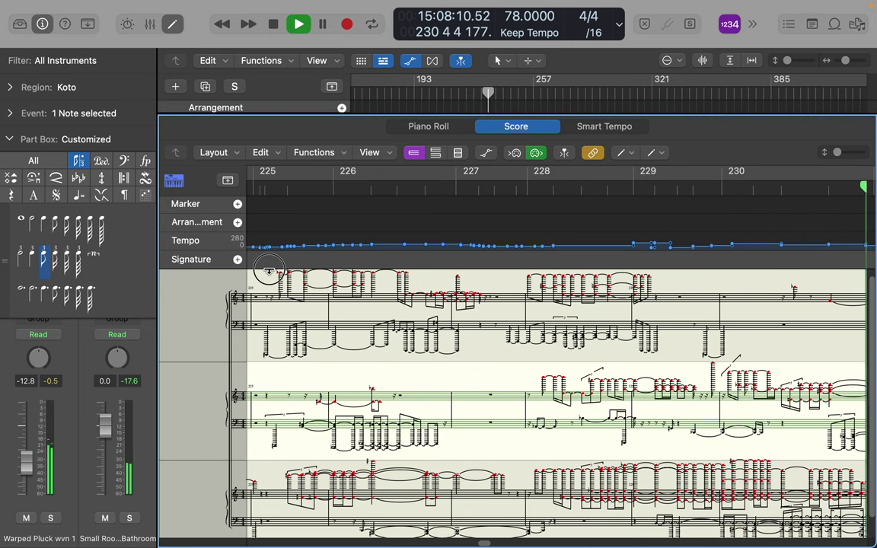
mouse_move(266, 268)
left_mouse_down()
mouse_move(265, 293)
mouse_move(279, 144)
left_mouse_up()
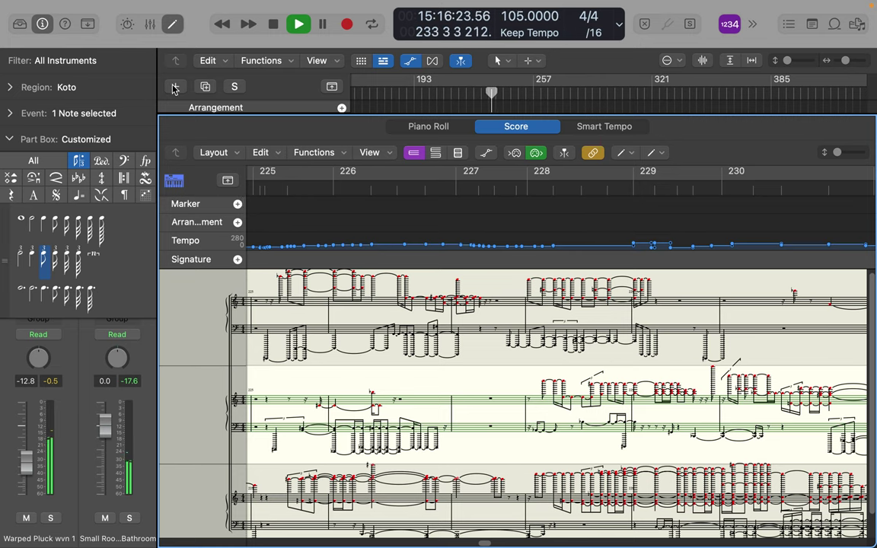
left_click(436, 128)
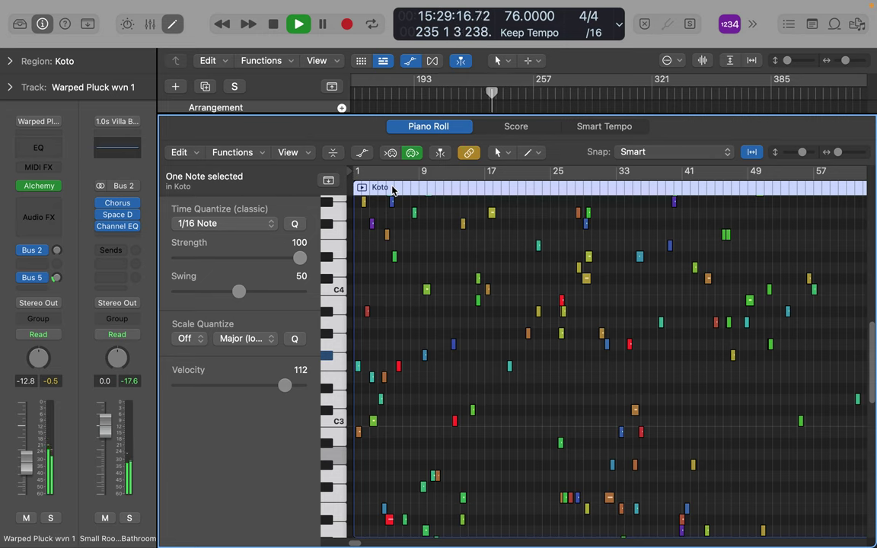
left_click(439, 153)
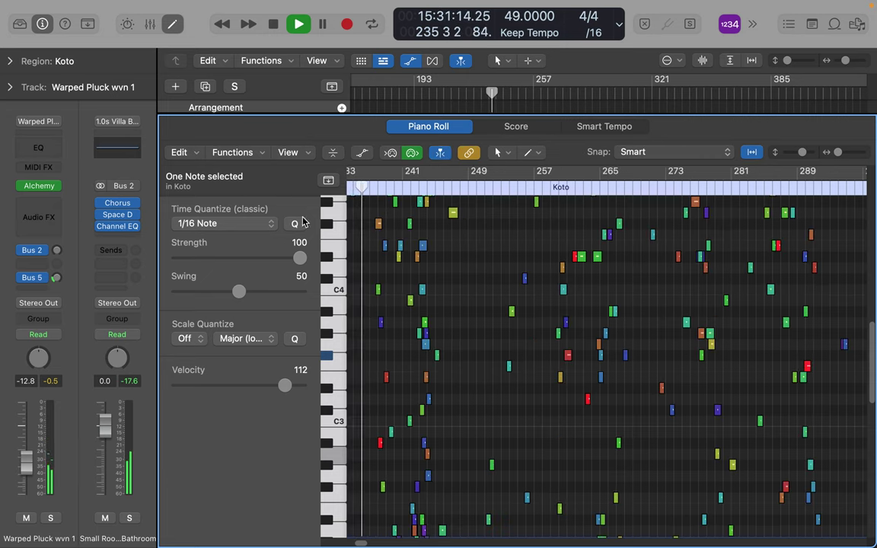
Close the editor pane and select all three tracks: broken bell cray cray, Drifting In Hyperspace and Warped Pluck wvn 1.
left_click(173, 25)
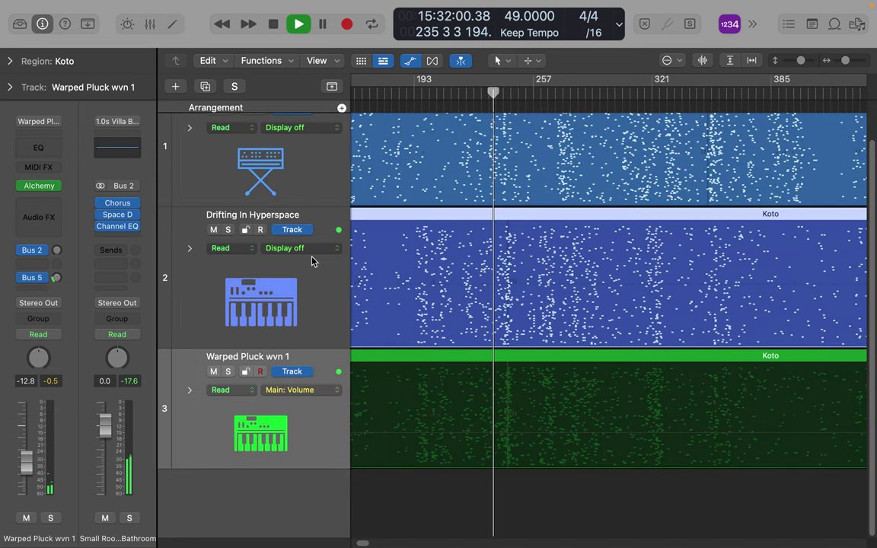
left_click(323, 285)
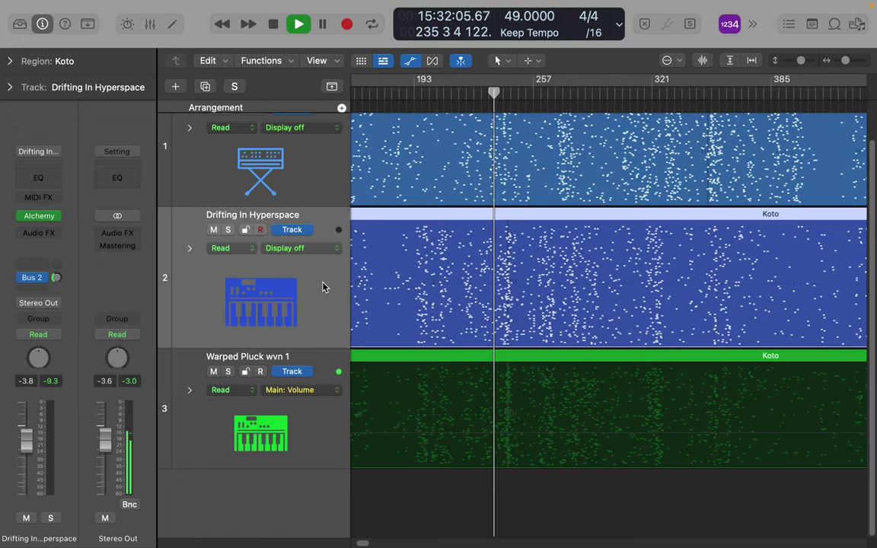
left_click(333, 413, "shift")
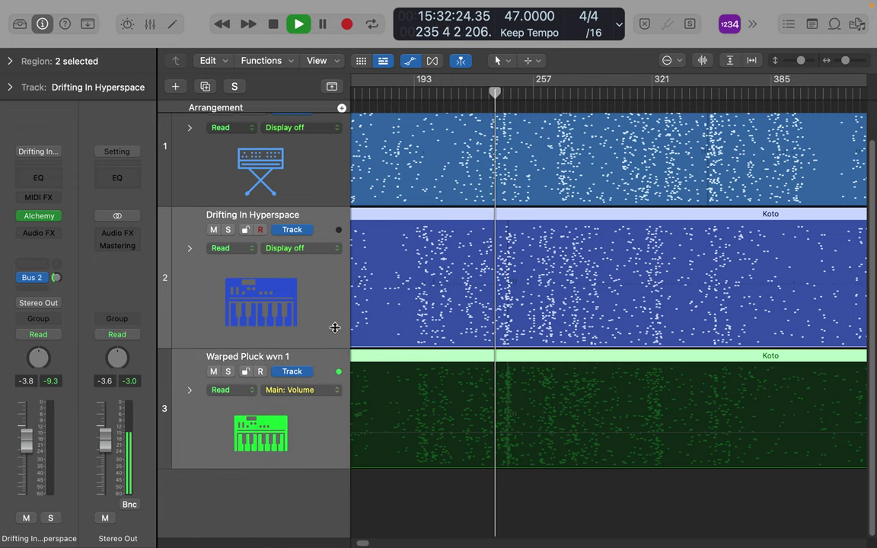
scroll(333, 176, "up", 1)
left_click(331, 172, "shift")
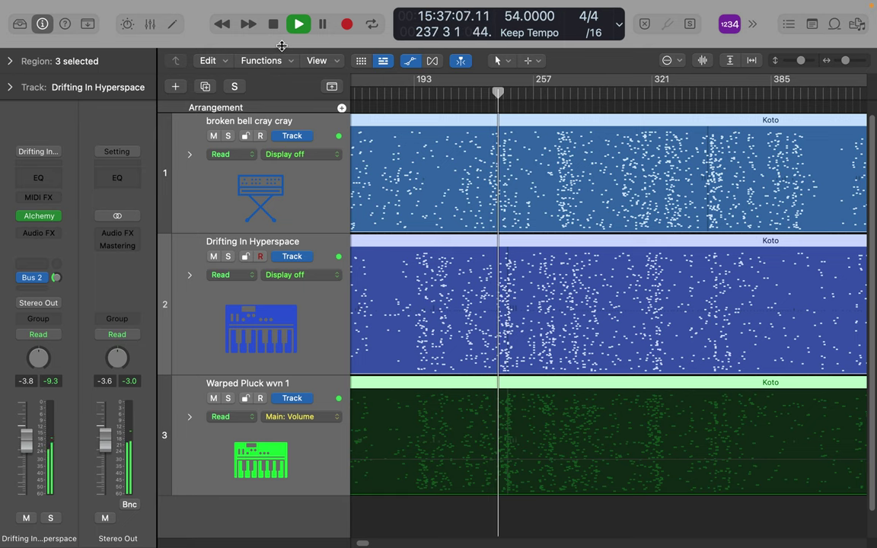
Open the three selected regions in the Piano Roll and assign the Pencil Tool as primary and the Brush Tool as secondary tool.
left_click(173, 25)
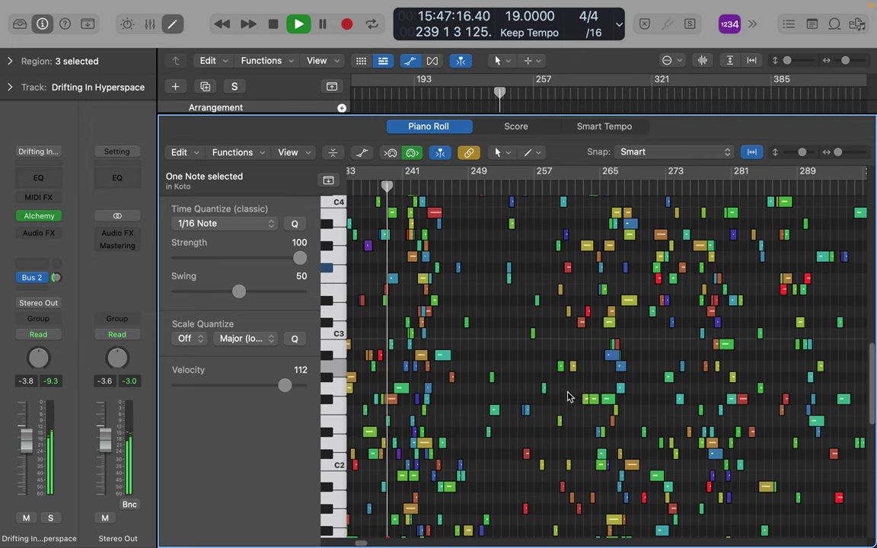
left_click(496, 346)
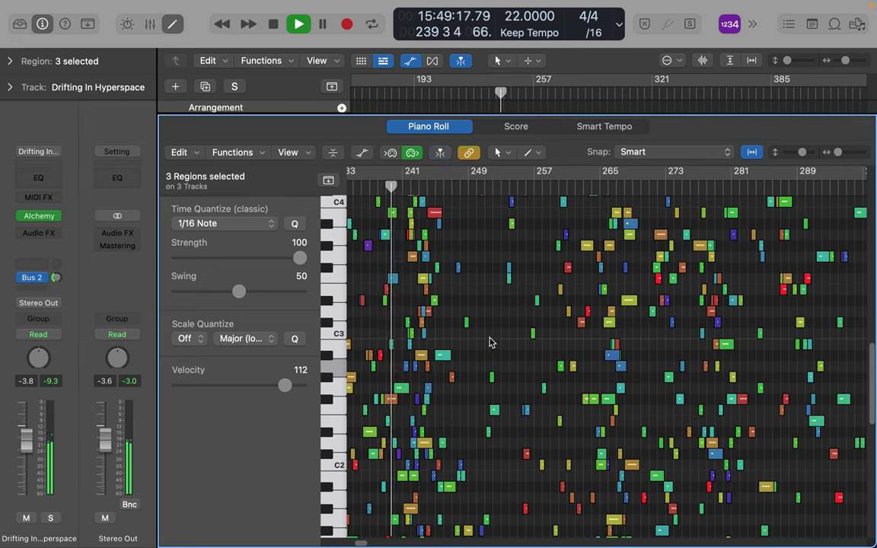
left_click(494, 319)
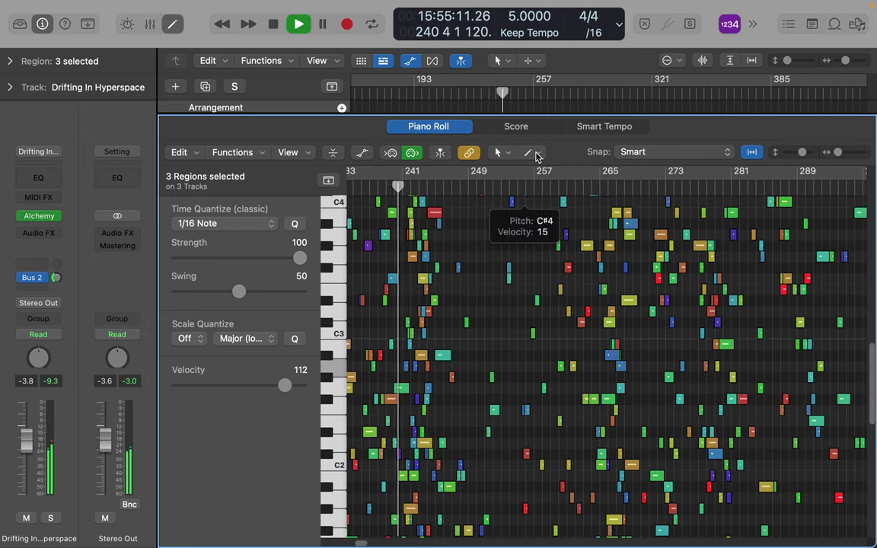
left_click(502, 153)
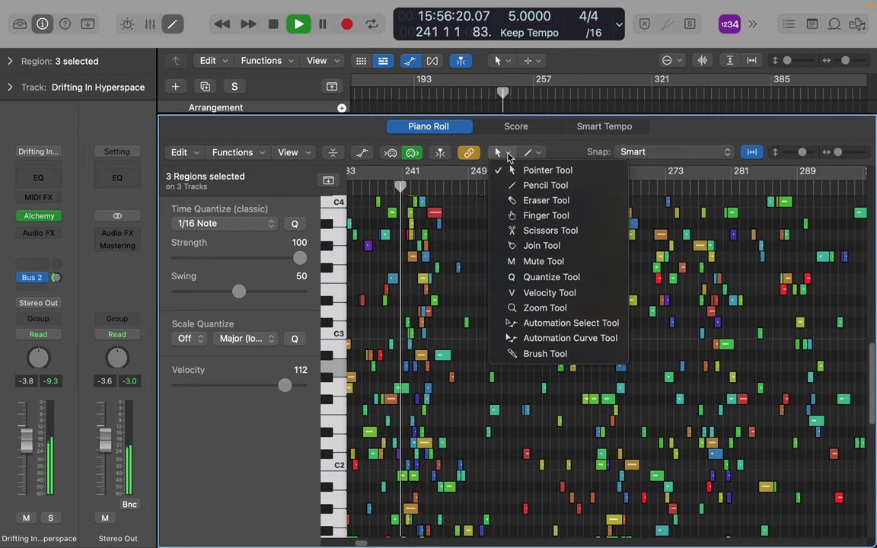
left_click(544, 185)
left_click(536, 154)
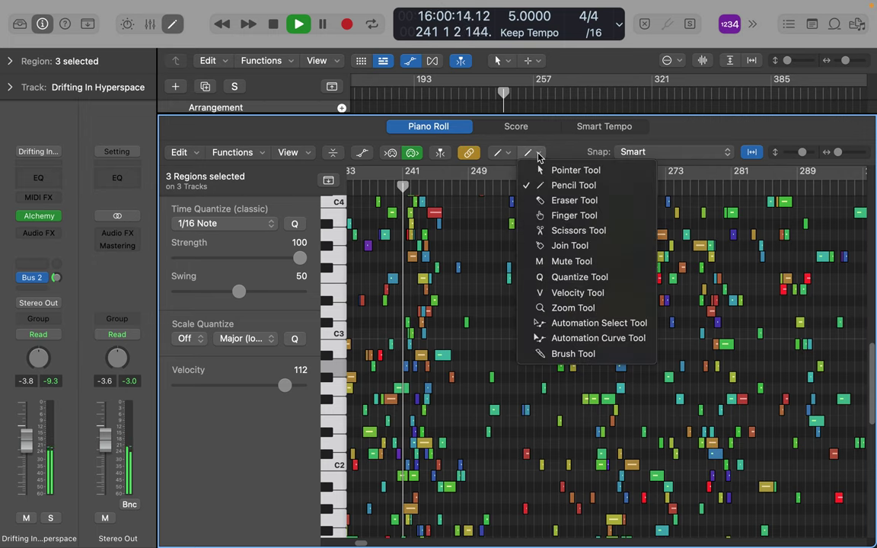
left_click(563, 354)
Draw three long notes and two short notes with the Pencil Tool between about bars 246 and 261.
mouse_move(473, 358)
left_mouse_down()
mouse_move(495, 337)
mouse_move(513, 294)
mouse_move(519, 317)
left_mouse_up()
left_click(510, 313)
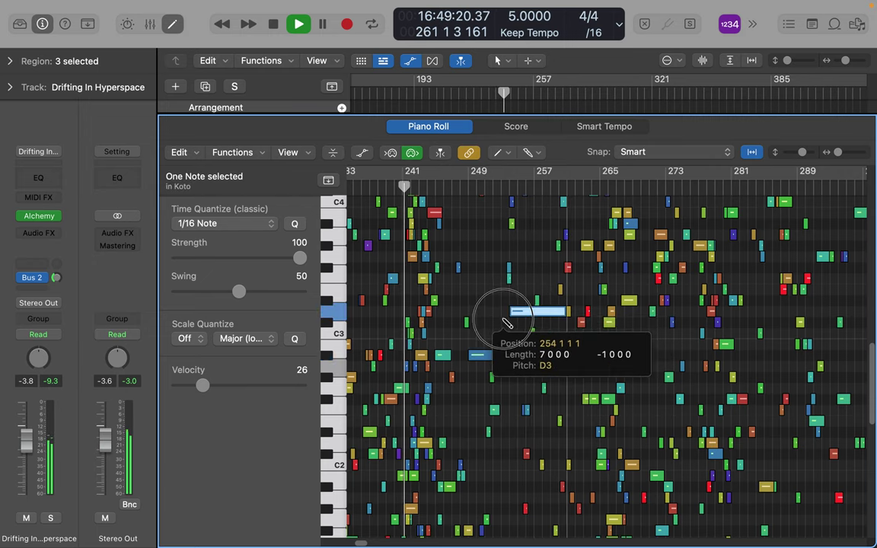
left_click(470, 289)
left_click_drag(470, 294, 440, 294)
left_click(481, 246)
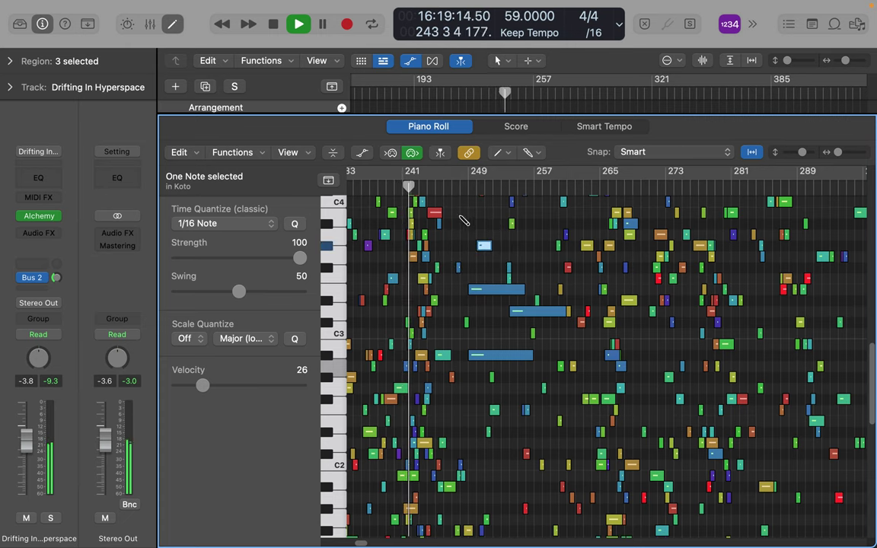
left_click(455, 412)
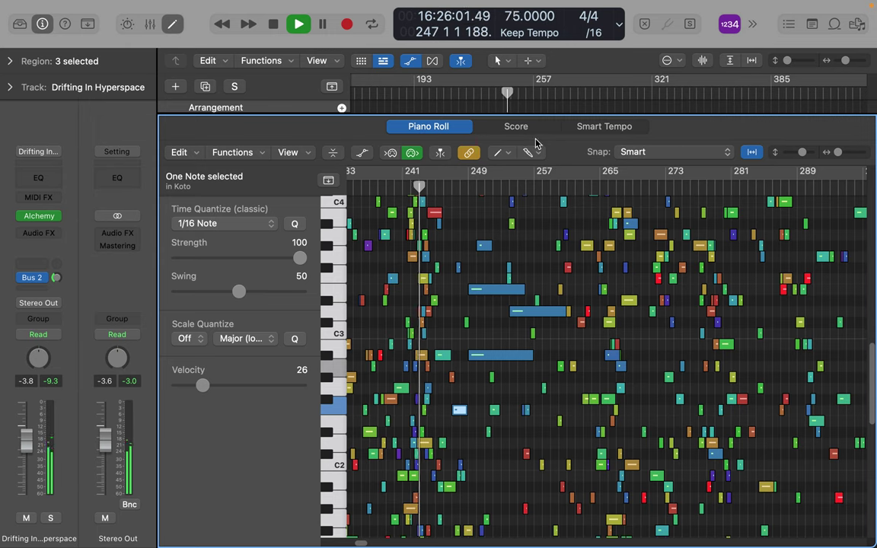
Switch the primary tool to the Brush Tool and paint crossing, zigzagging runs of notes between about bars 247 and 286.
left_click(502, 152)
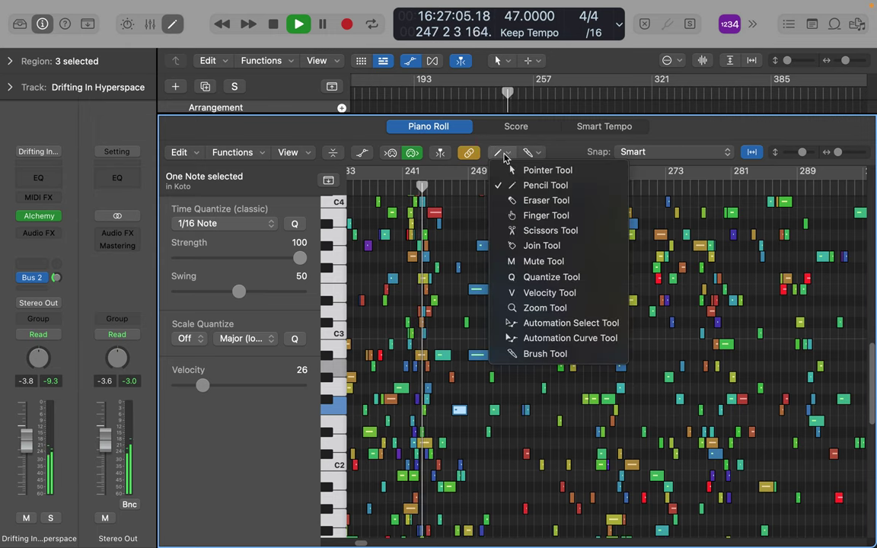
left_click(533, 354)
mouse_move(516, 333)
left_mouse_down()
mouse_move(619, 411)
mouse_move(781, 245)
left_mouse_up()
mouse_move(647, 255)
left_mouse_down()
mouse_move(568, 288)
mouse_move(573, 327)
mouse_move(627, 313)
mouse_move(534, 222)
left_mouse_up()
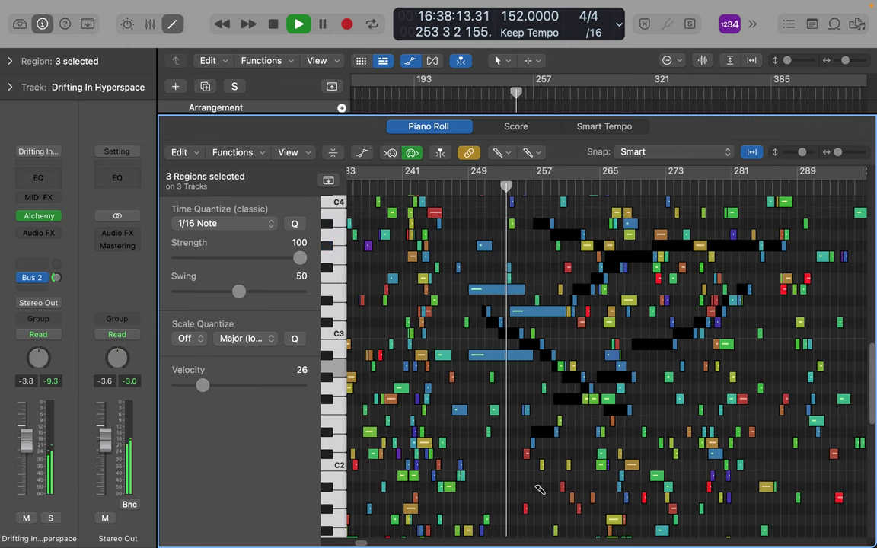
mouse_move(539, 477)
left_mouse_down()
mouse_move(652, 429)
mouse_move(749, 364)
left_mouse_up()
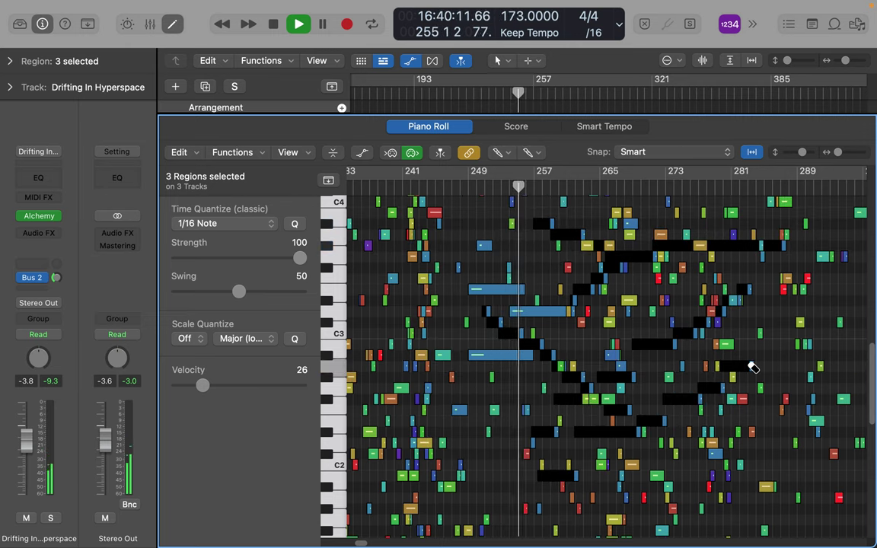
mouse_move(433, 486)
left_mouse_down()
mouse_move(445, 478)
mouse_move(485, 264)
left_mouse_up()
left_click_drag(531, 234, 675, 388)
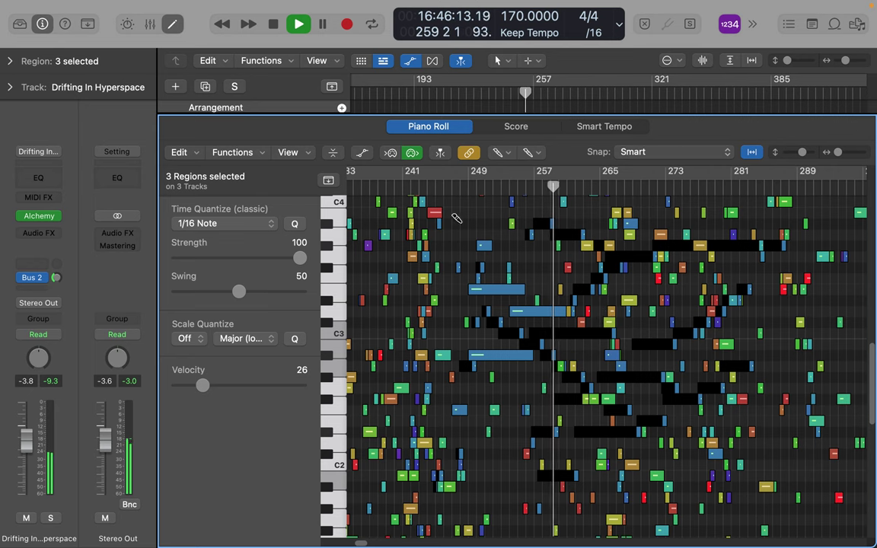
Show the three regions as notation in the Score editor and restart playback after dismissing the overload alert.
left_click(515, 127)
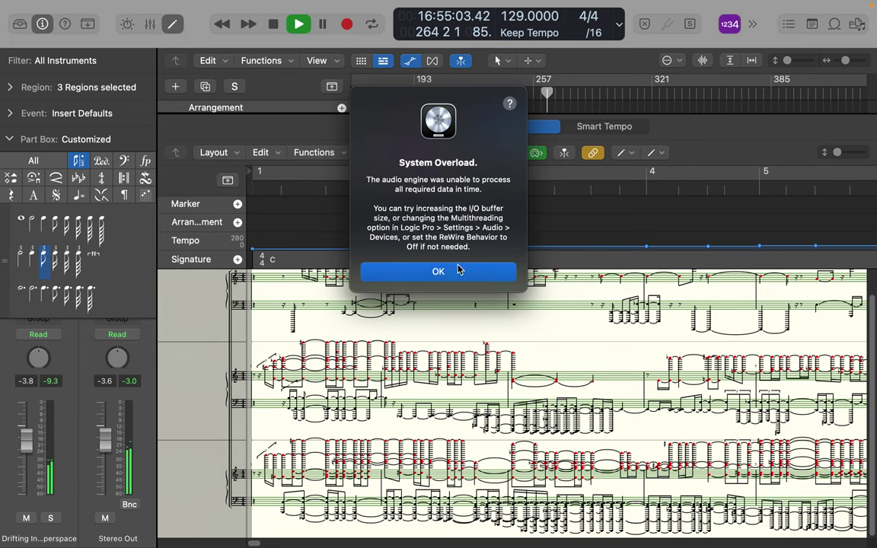
left_click(455, 272)
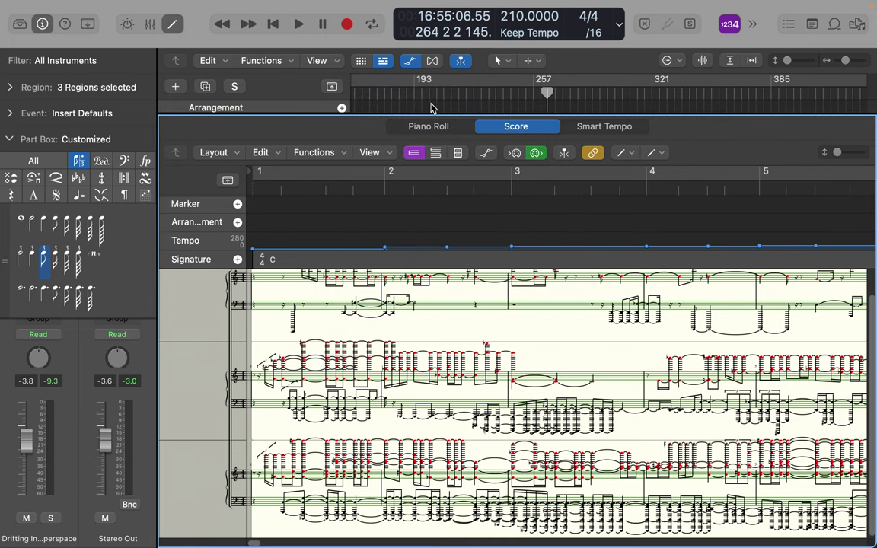
left_click(298, 26)
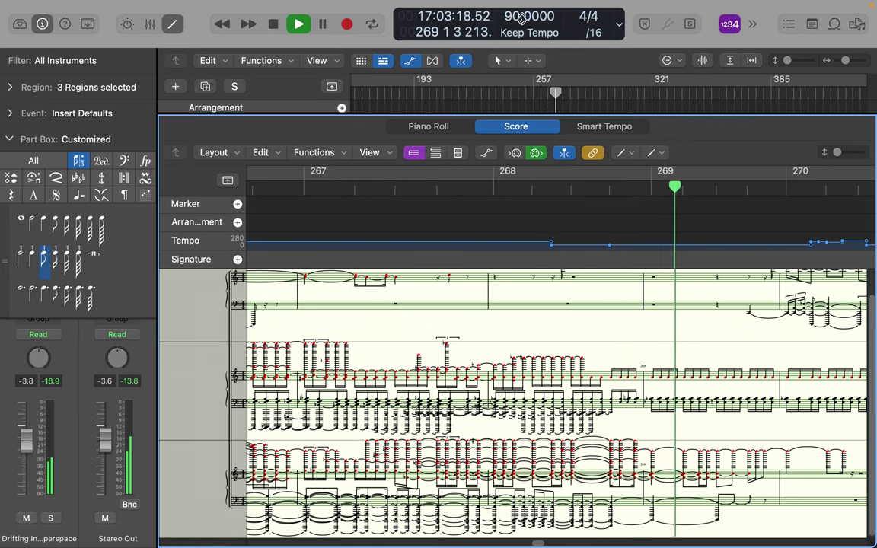
Try to lower the project tempo at about bar 269.
left_click_drag(512, 21, 512, 45)
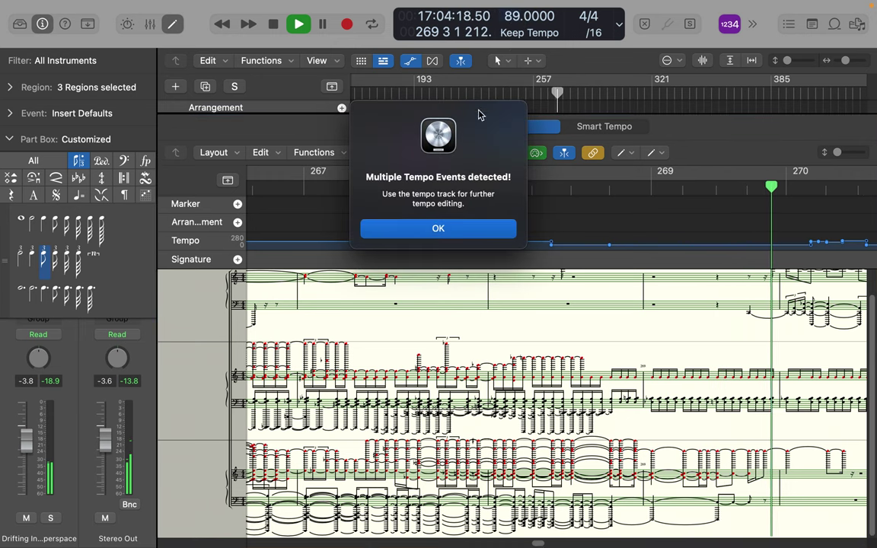
left_click(442, 235)
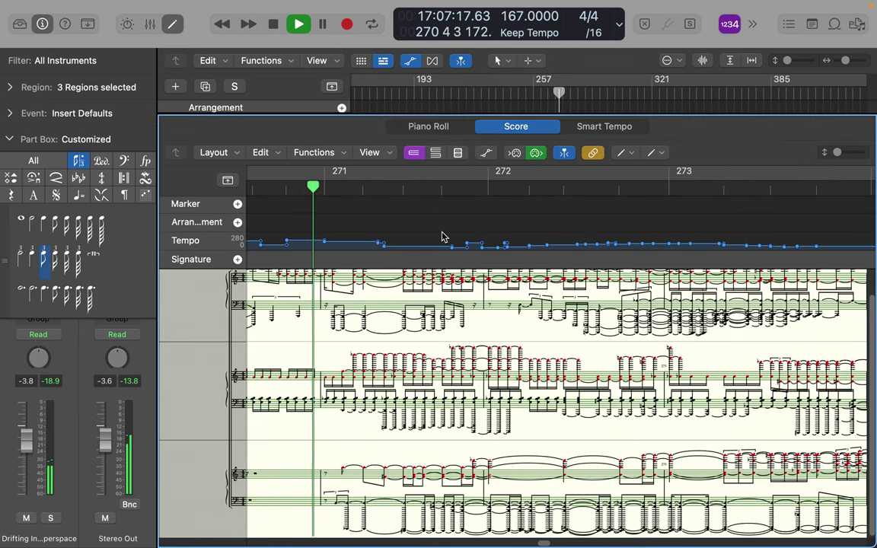
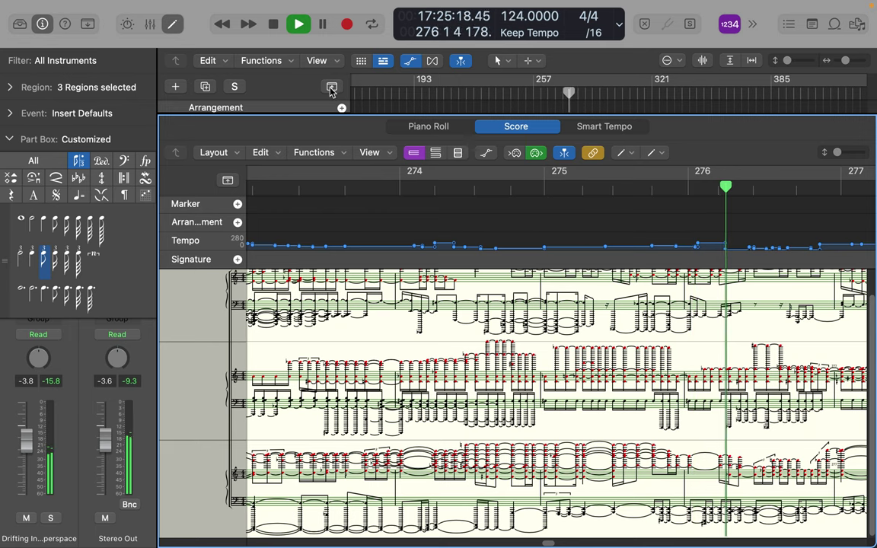
Select only the Drifting In Hyperspace track and open its Koto region in the Piano Roll at the brushed notes.
left_click(173, 24)
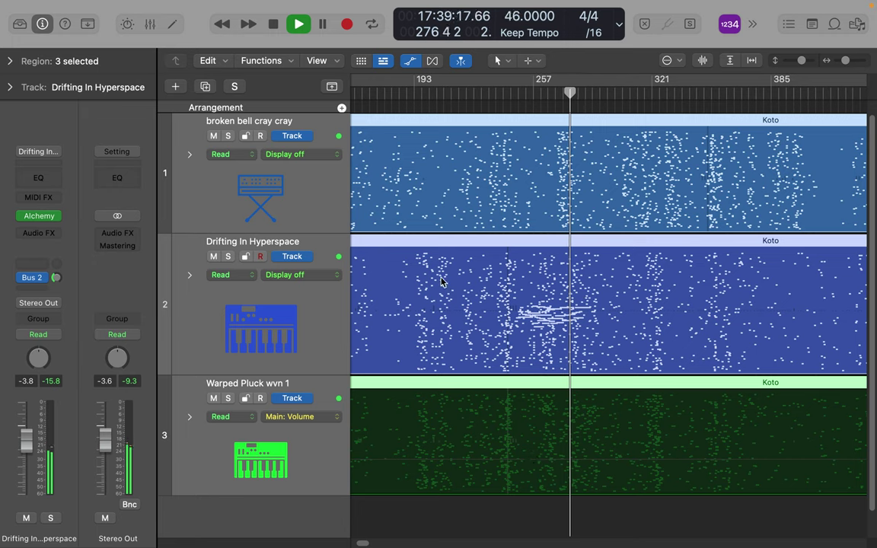
left_click(327, 314)
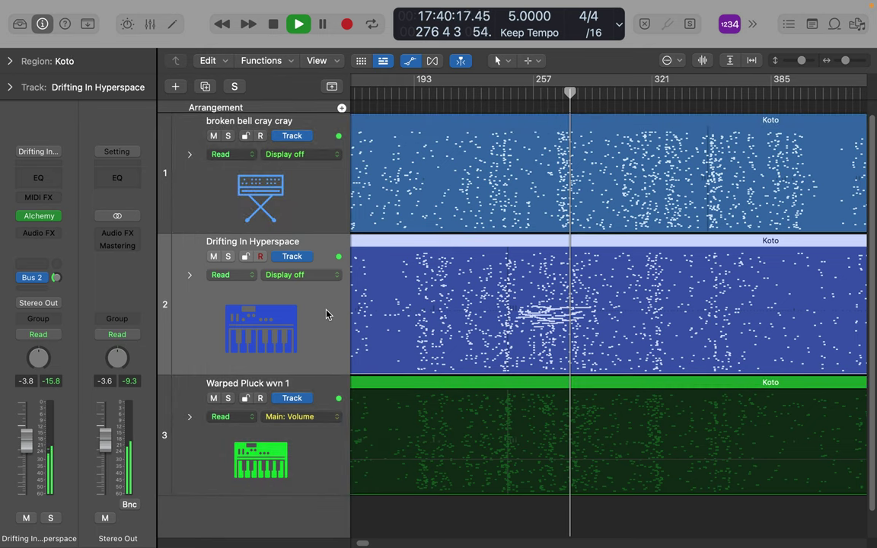
double_click(546, 243)
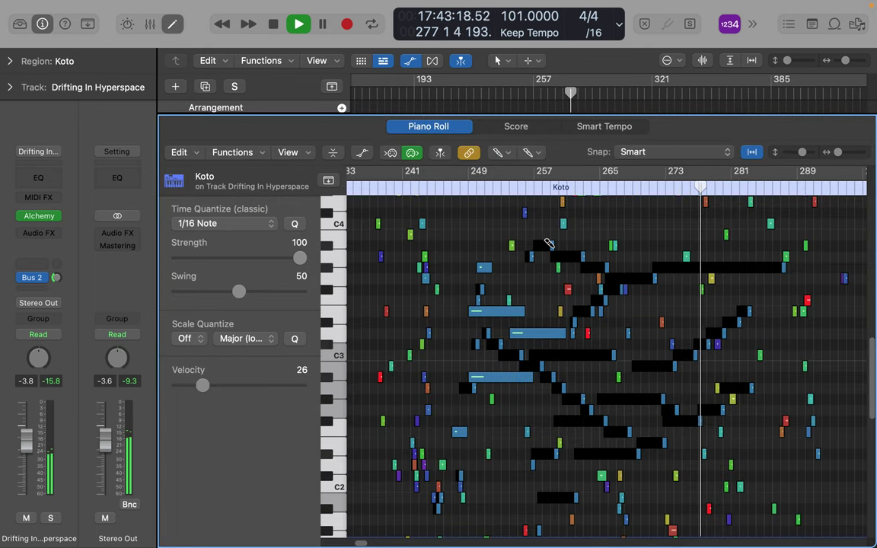
scroll(545, 276, "left", 5)
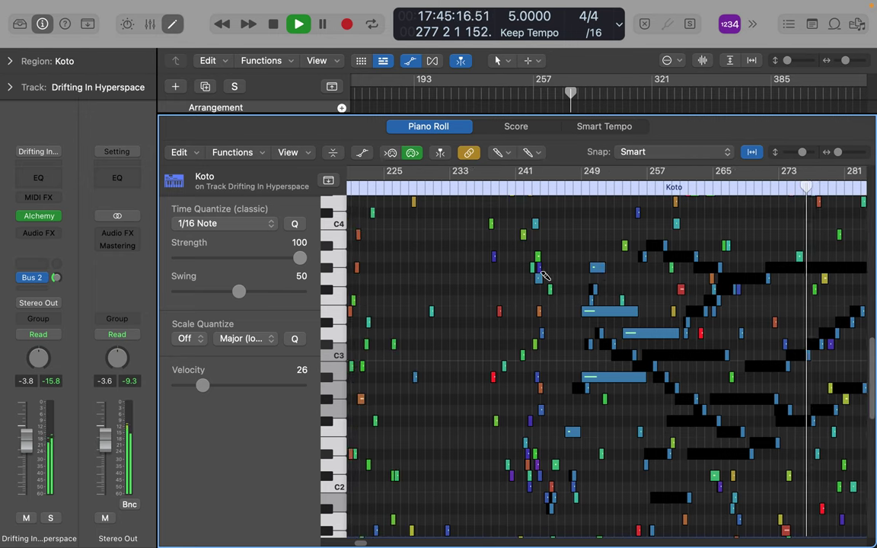
scroll(545, 276, "up", 3)
scroll(546, 276, "right", 5)
scroll(545, 276, "down", 3)
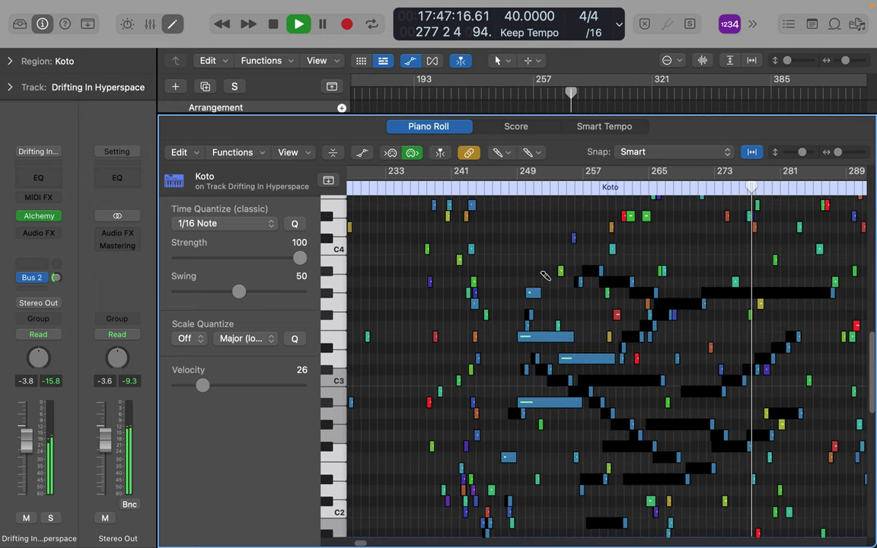
scroll(546, 276, "right", 1)
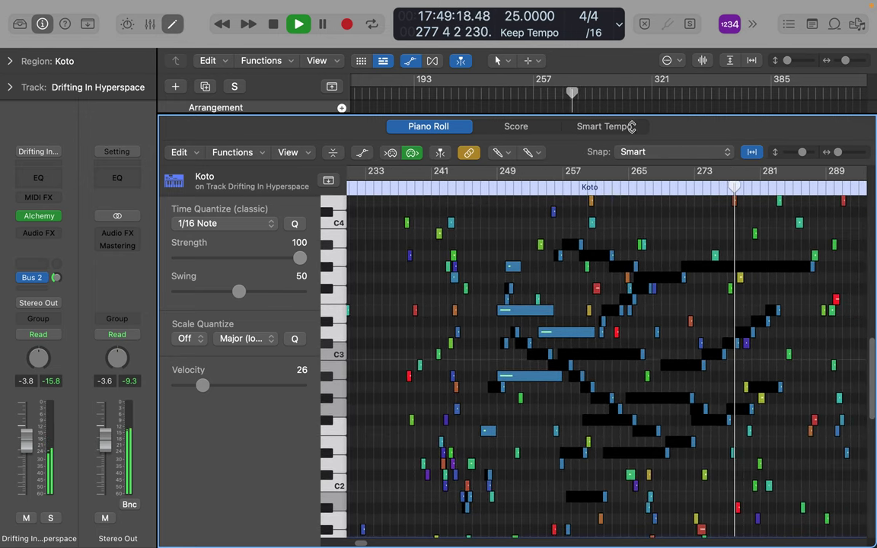
Set the Piano Roll's primary tool to the Pointer Tool and its secondary tool to the Pencil Tool.
left_click(505, 155)
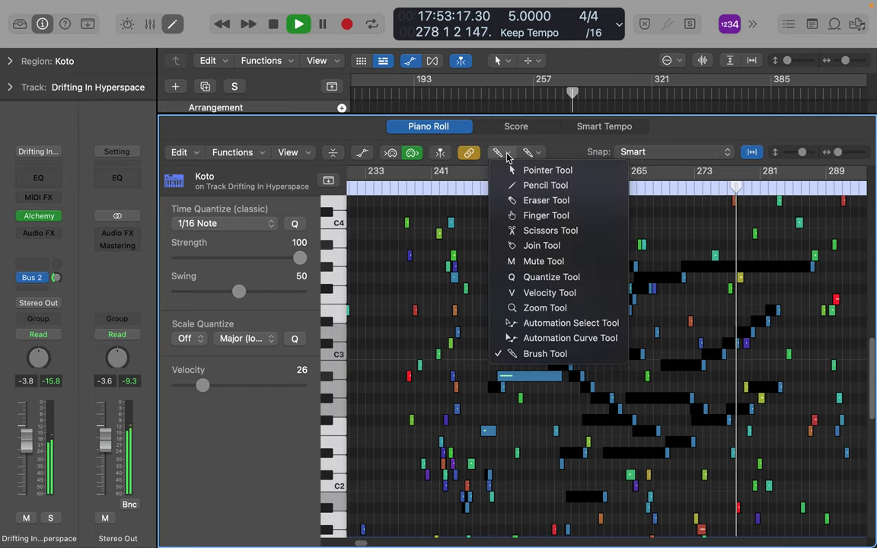
left_click(533, 171)
left_click(533, 152)
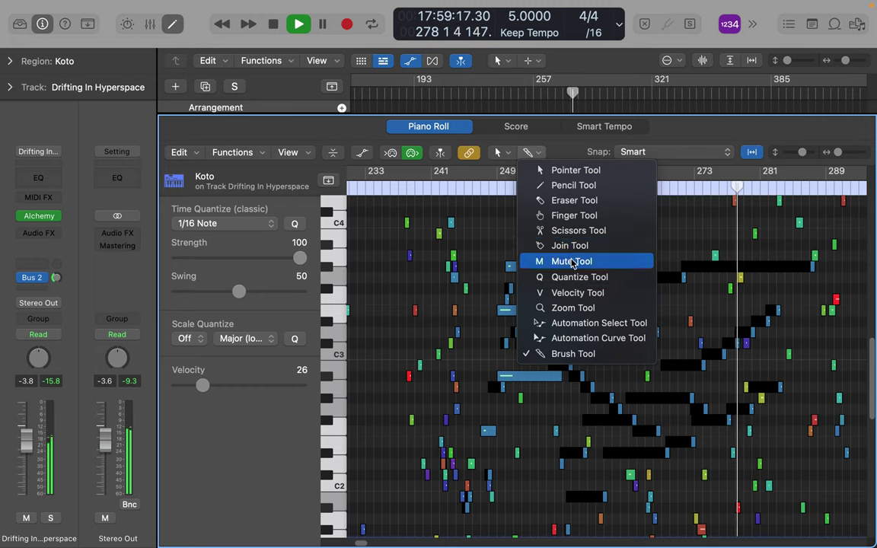
left_click(572, 185)
Copy the drawn and brushed notes that start near bar 247 and paste them at about bar 367 in the same region.
left_click_drag(516, 264, 830, 456)
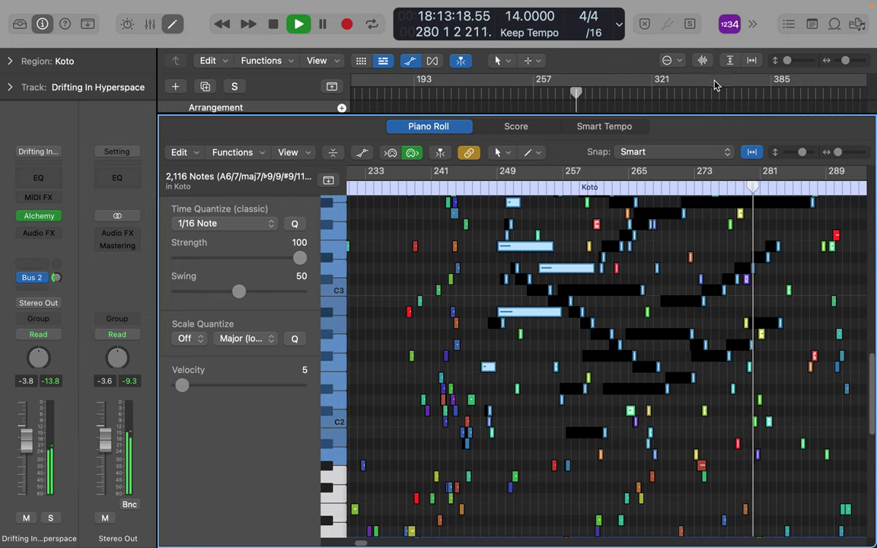
left_click(736, 90)
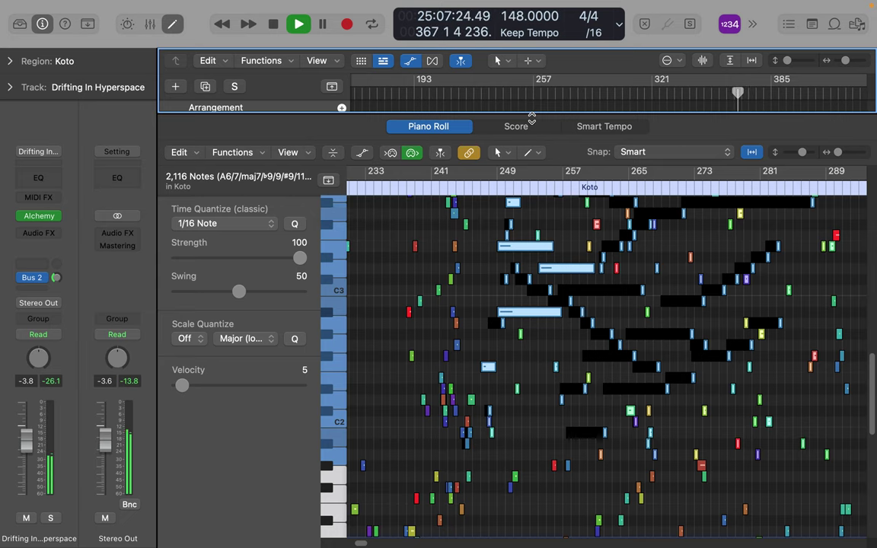
left_click(440, 153)
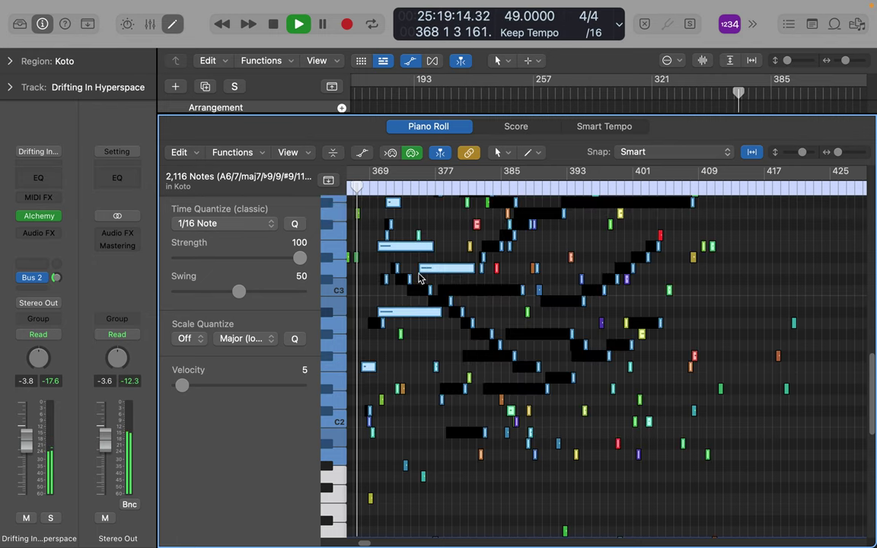
left_click_drag(434, 271, 495, 297)
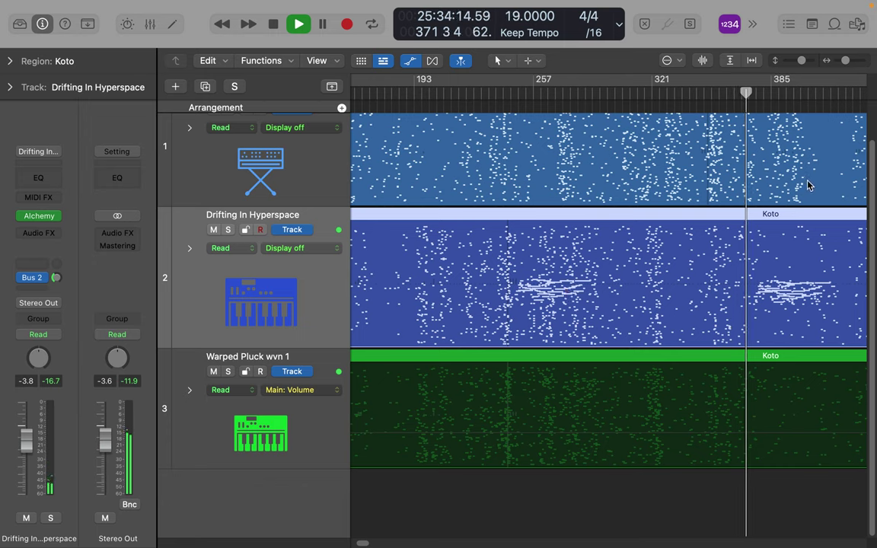
Move playback to about bar 389 and open the broken bell cray cray track's Koto region in the Piano Roll.
left_click(779, 96)
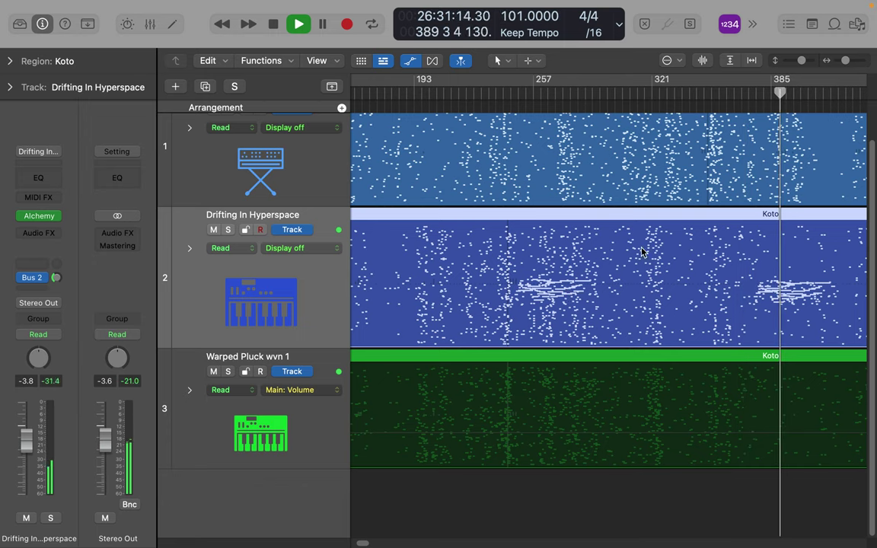
left_click(326, 180)
scroll(325, 180, "up", 1)
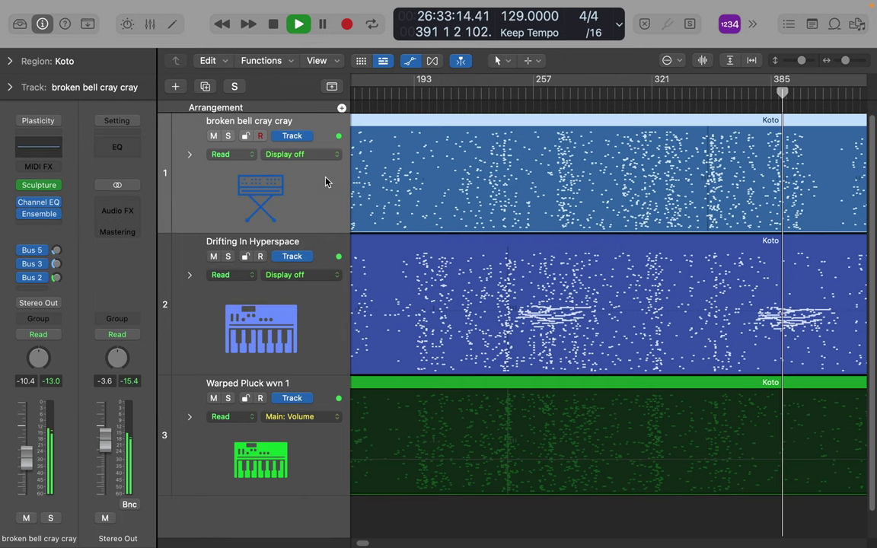
double_click(386, 124)
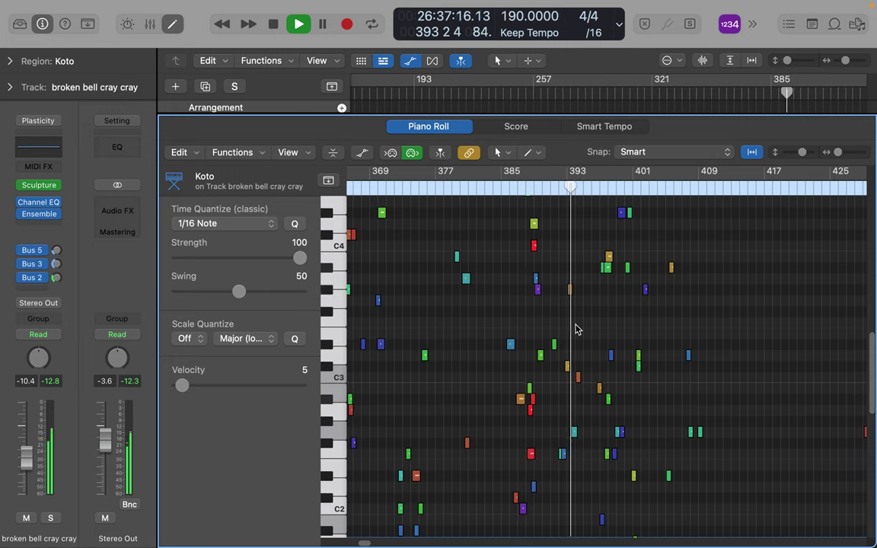
Turn on cycle playback and move the playhead to about bar 406.
left_click(673, 175)
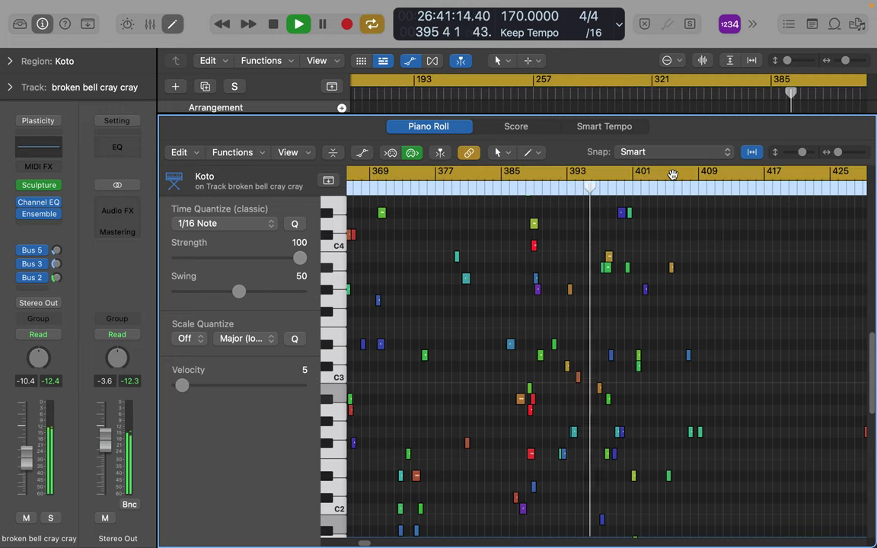
left_click(675, 186)
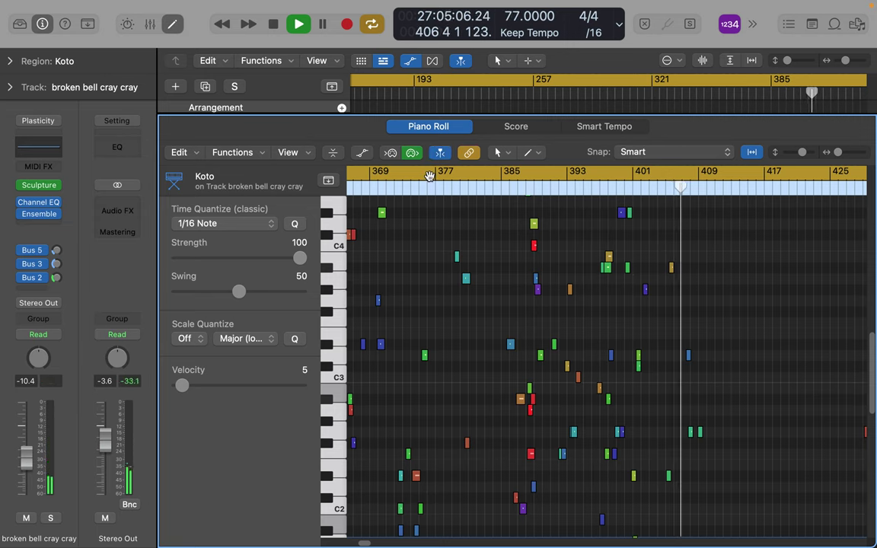
Paste the copied notes at about bar 407 in the Koto region, and raise them to around C5, starting near bar 404.
key("super+a")
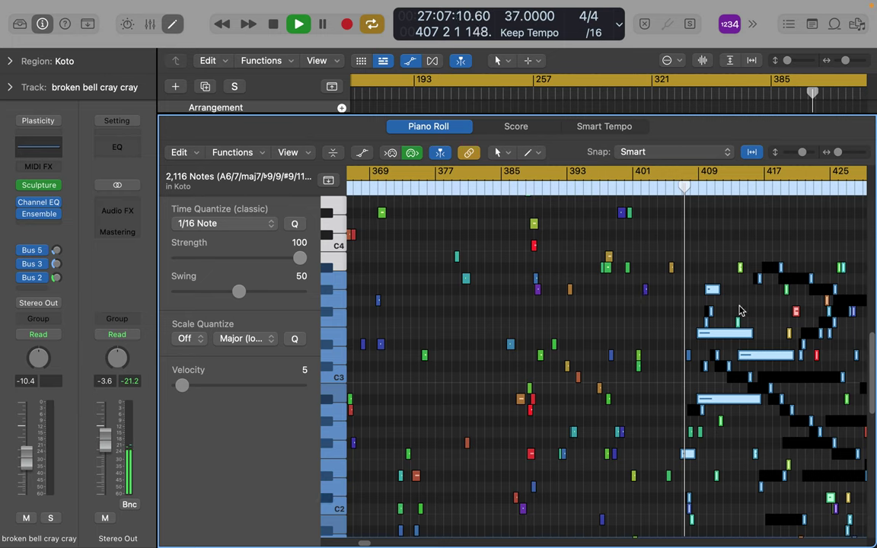
left_click_drag(736, 325, 769, 263)
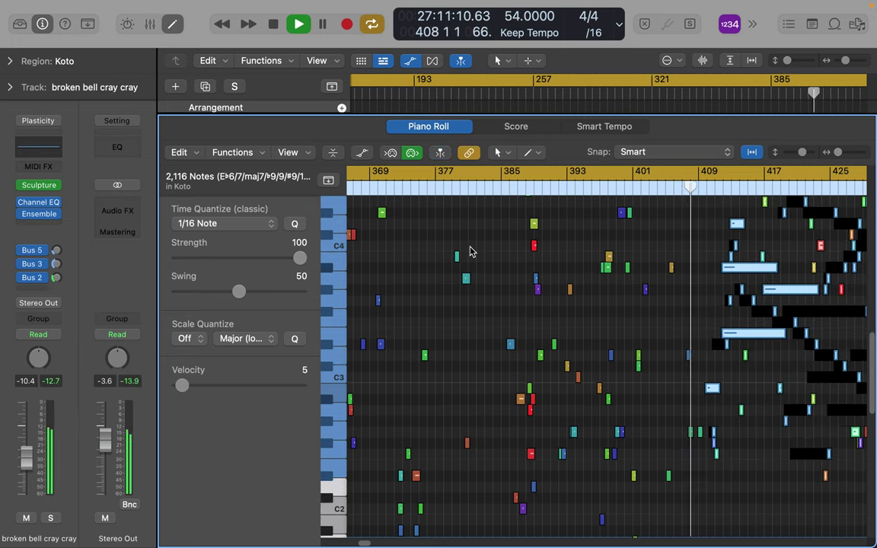
scroll(404, 344, "up", 5)
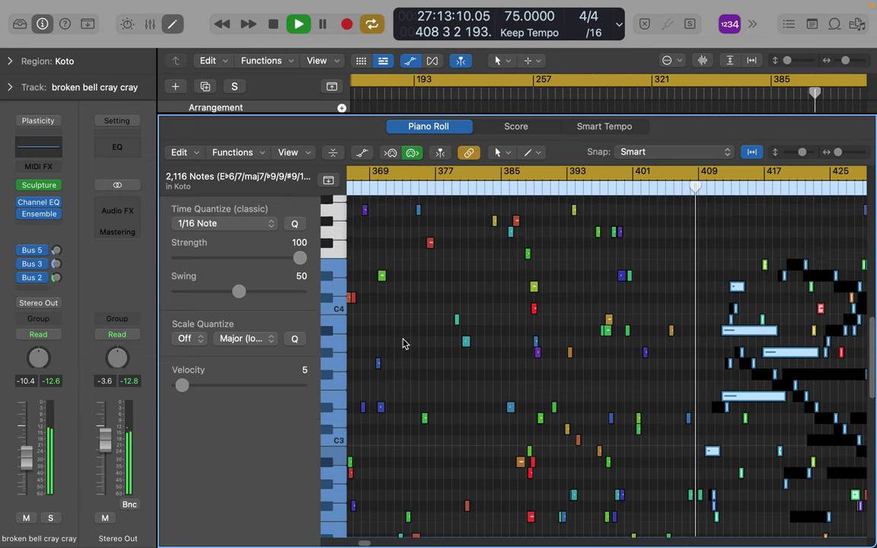
scroll(404, 344, "up", 3)
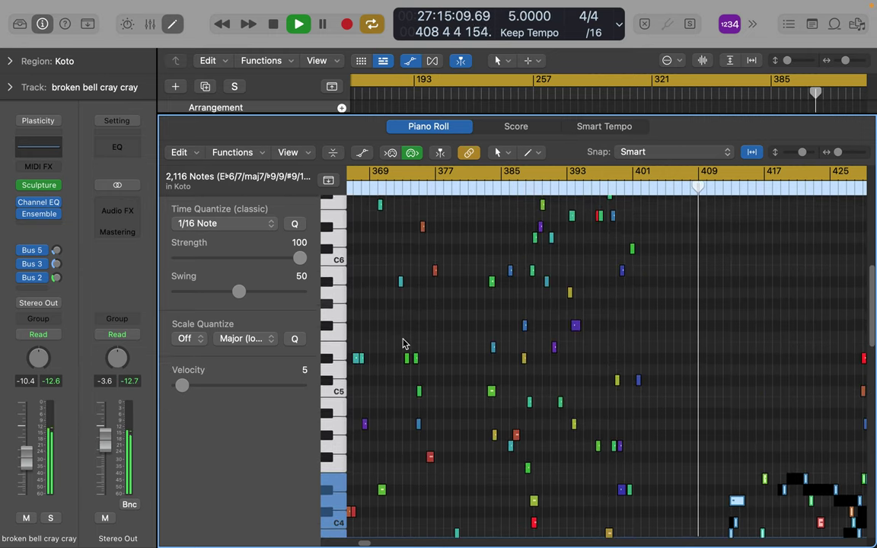
scroll(404, 345, "down", 3)
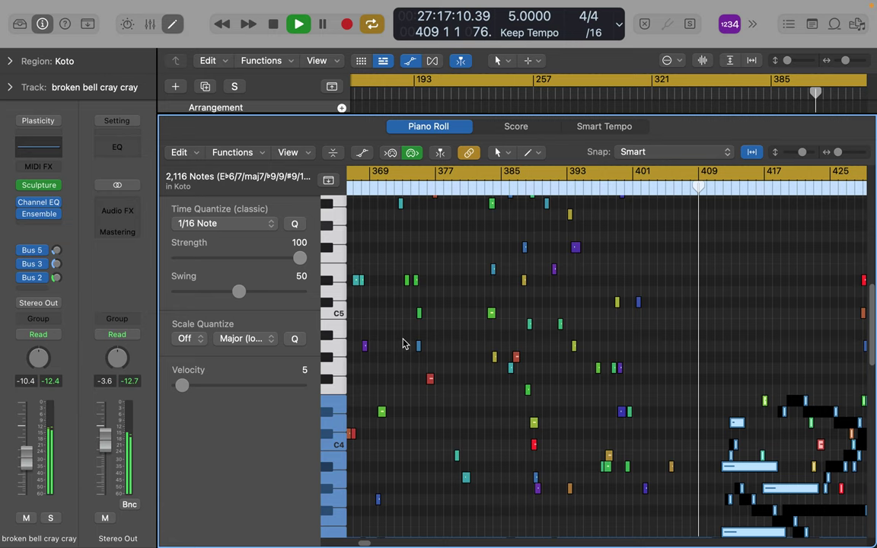
left_click_drag(756, 471, 720, 280)
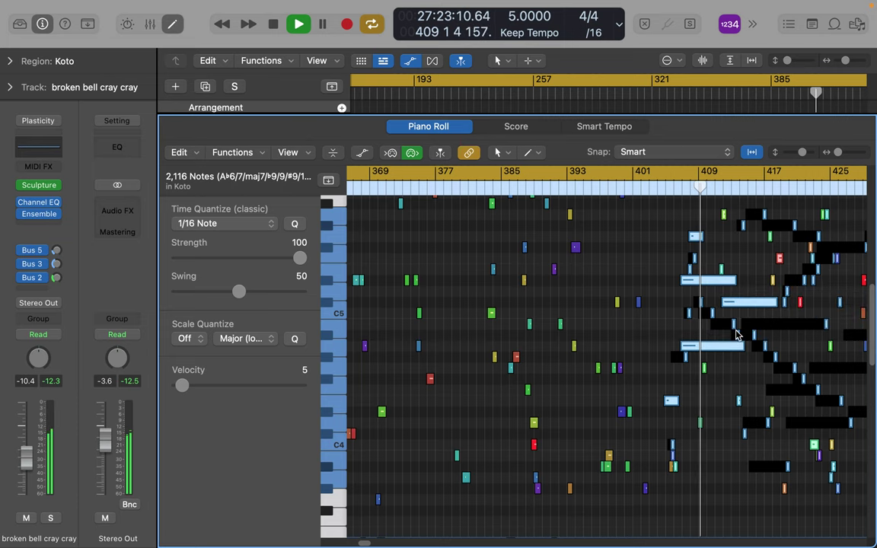
Paste another copy of the notes at about bar 409 and move it lower and later, starting near bar 416.
scroll(737, 335, "down", 6)
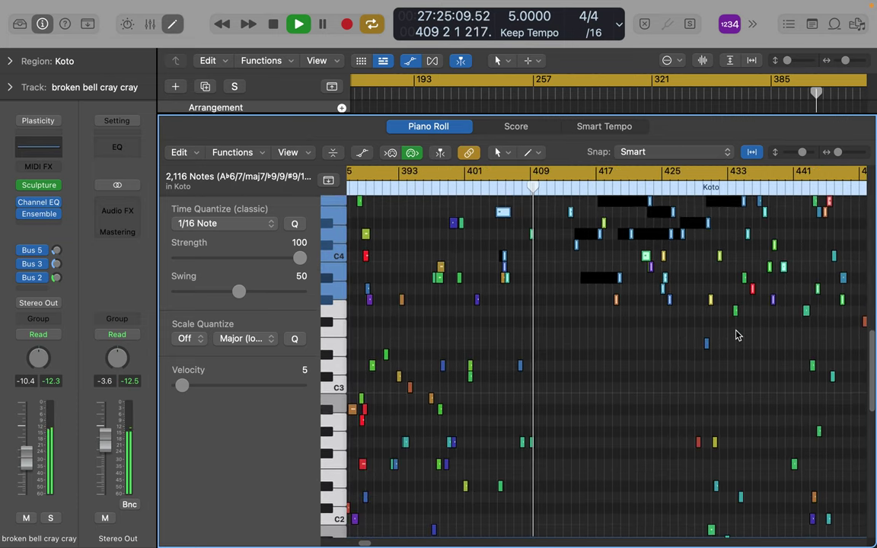
scroll(736, 335, "down", 3)
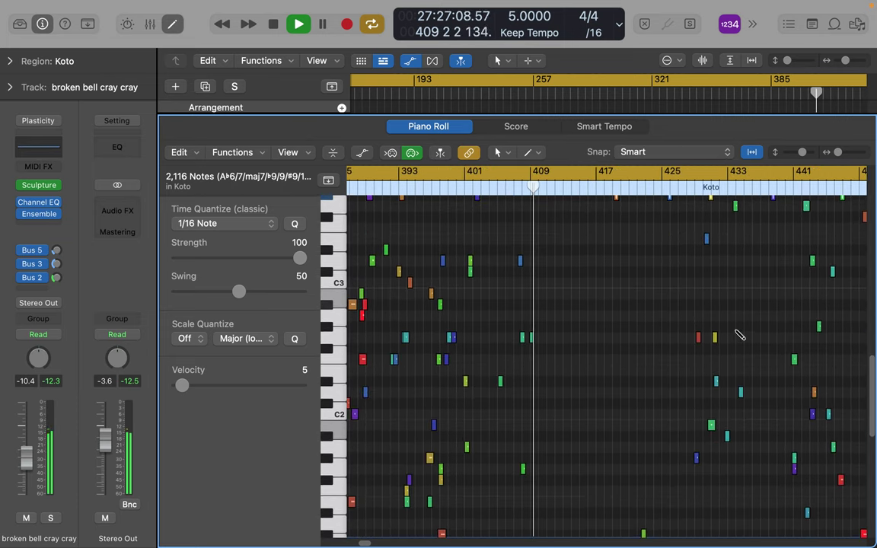
key("super+v")
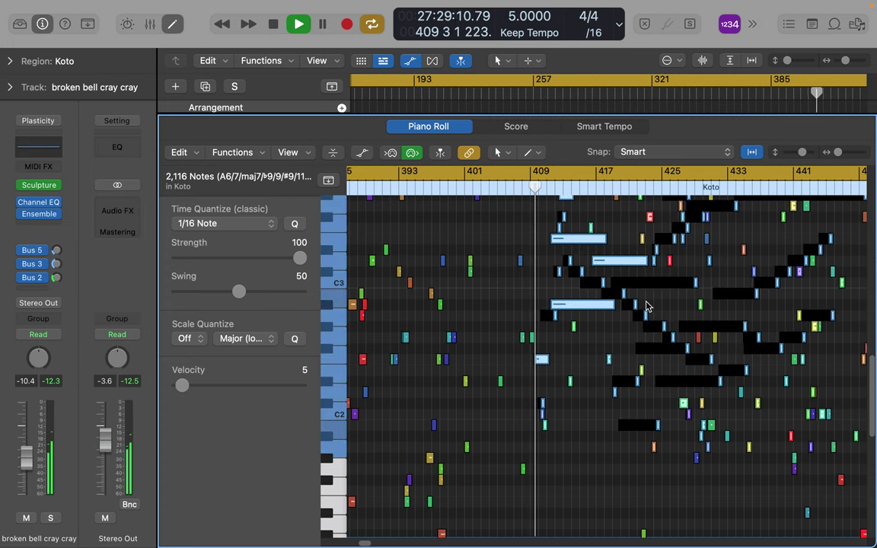
left_click_drag(628, 329, 661, 384)
scroll(439, 377, "down", 3)
scroll(440, 377, "down", 3)
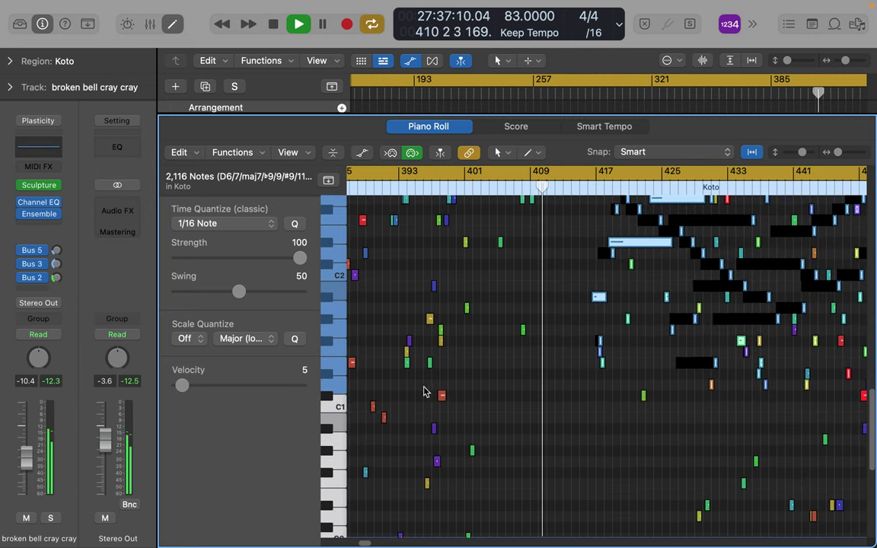
scroll(765, 358, "right", 5)
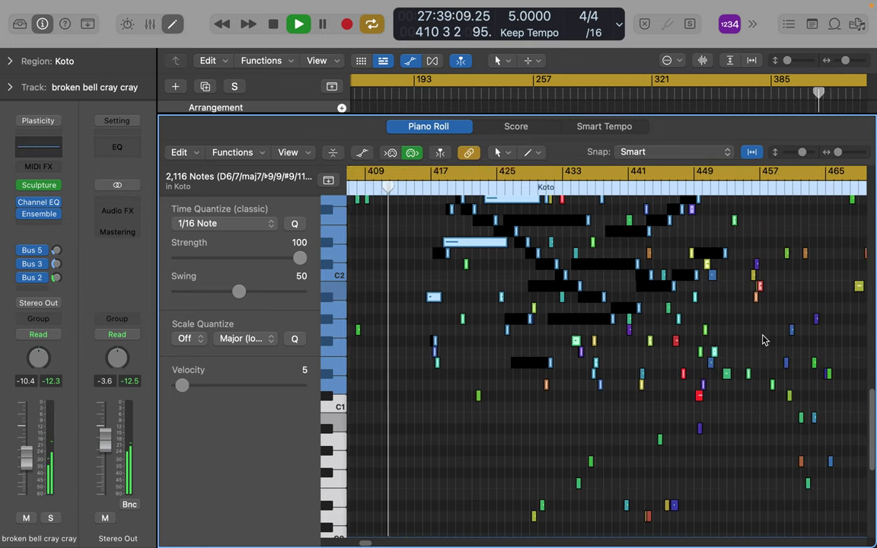
scroll(764, 341, "right", 4)
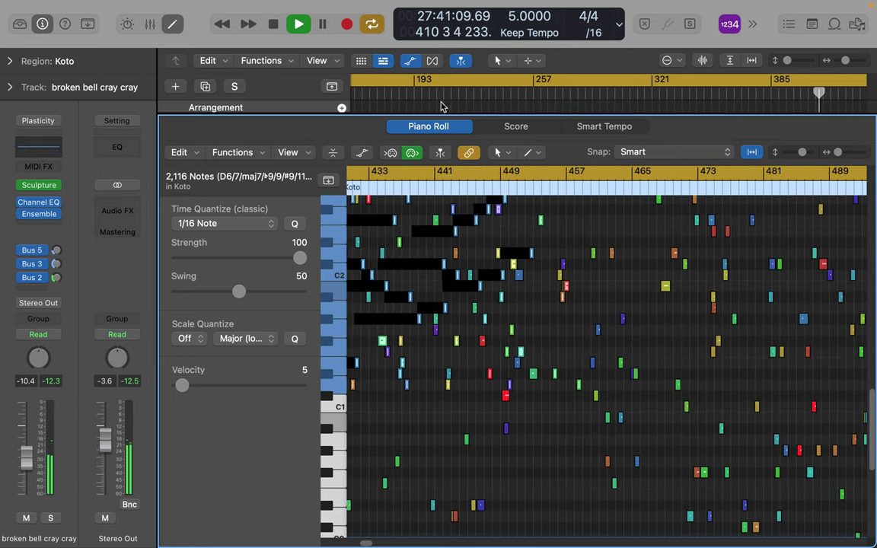
Move playback to about bar 506 and open the Drifting In Hyperspace track's Koto region in the Piano Roll, following the playhead.
left_click(173, 25)
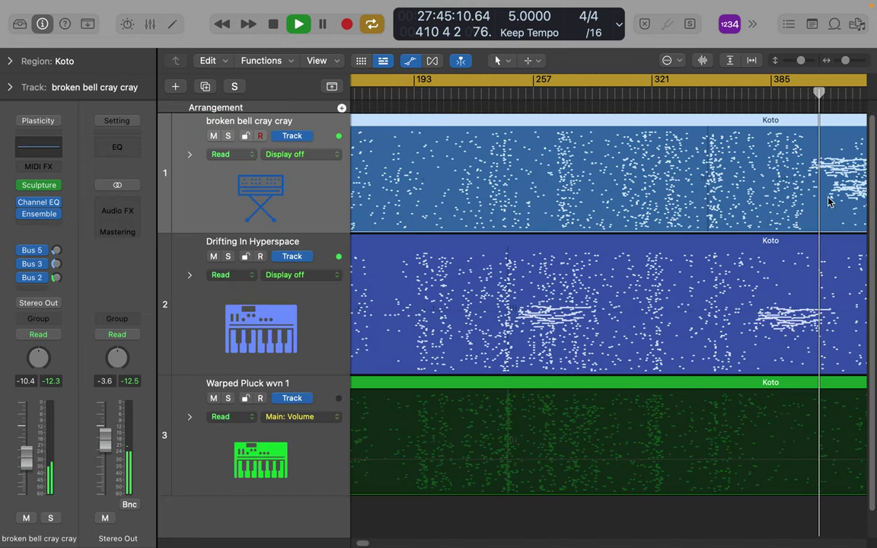
scroll(805, 223, "right", 8)
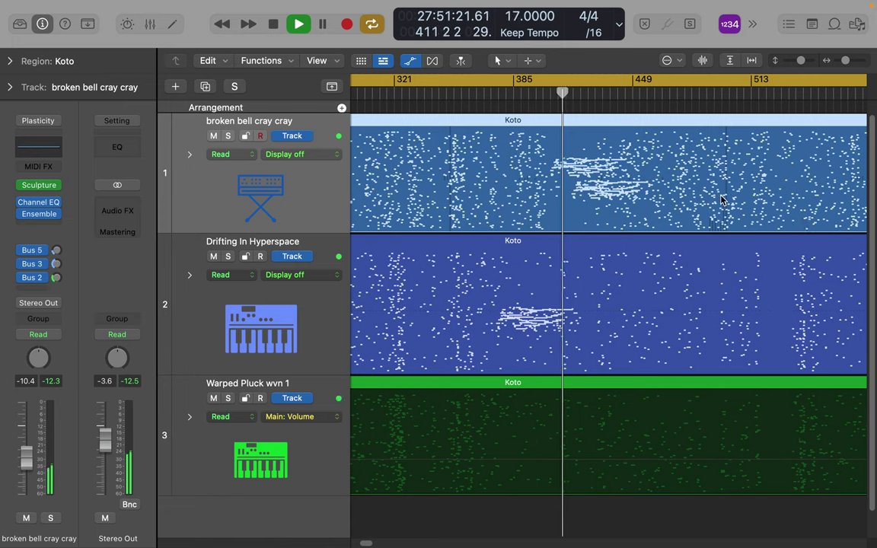
left_click(735, 93)
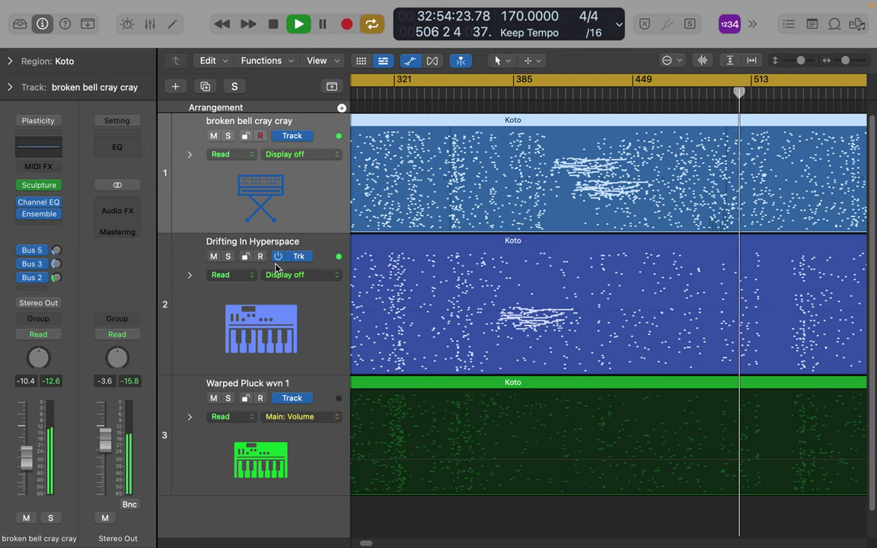
left_click(316, 323)
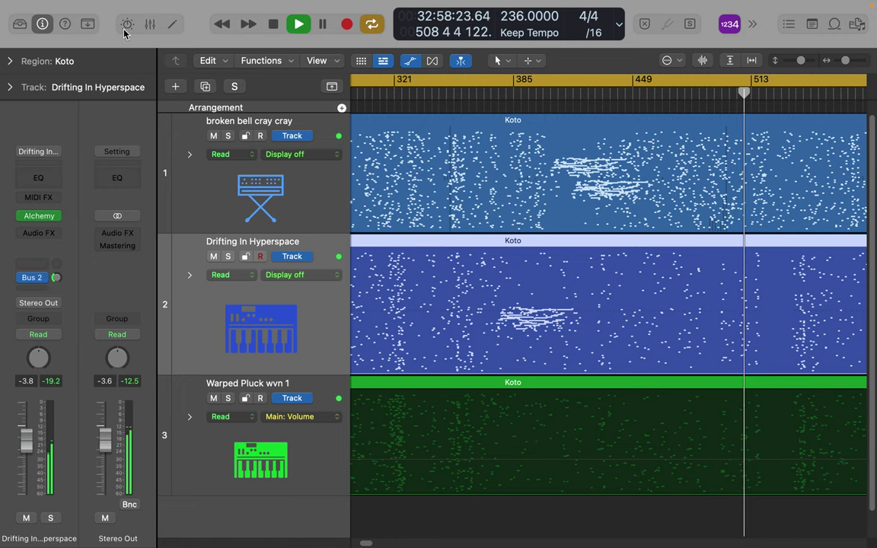
left_click(173, 26)
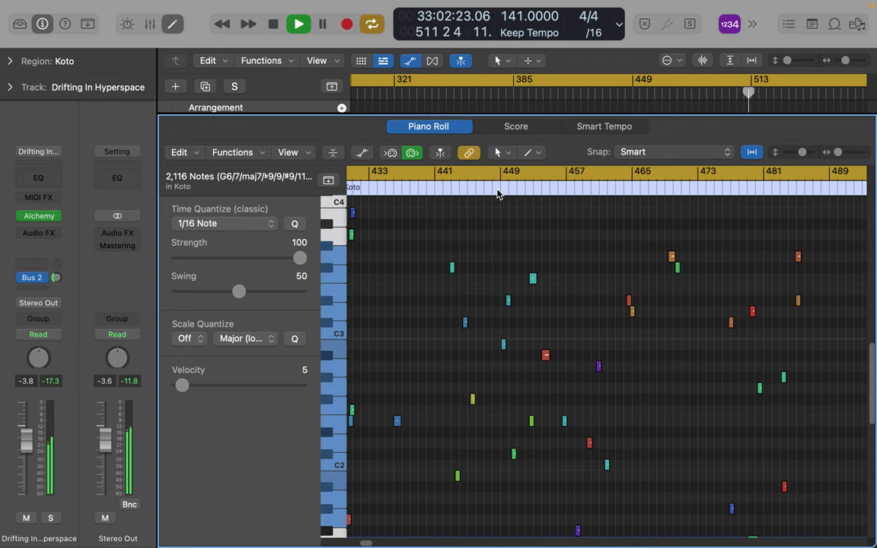
left_click(442, 153)
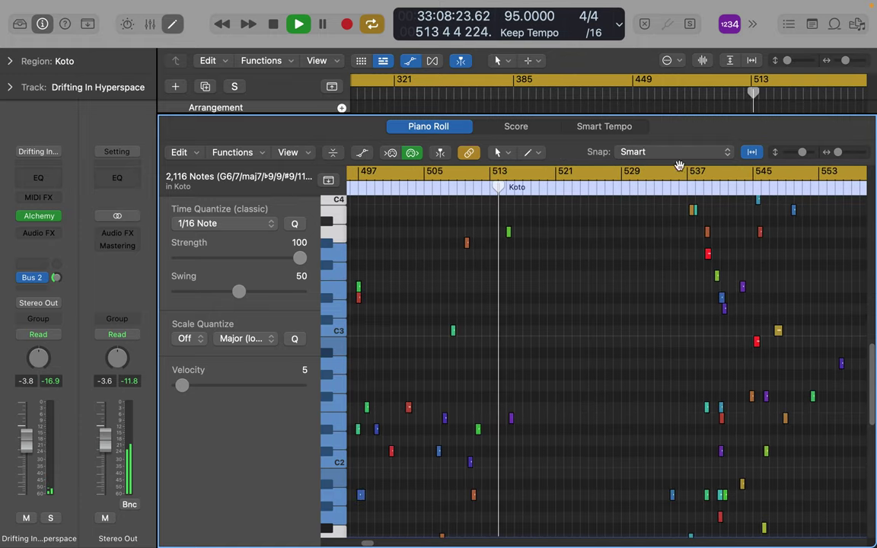
Move the playhead to about bar 516 in the Drifting In Hyperspace region and paste the copied notes there.
left_click(677, 94)
scroll(650, 286, "down", 5)
scroll(651, 286, "right", 5)
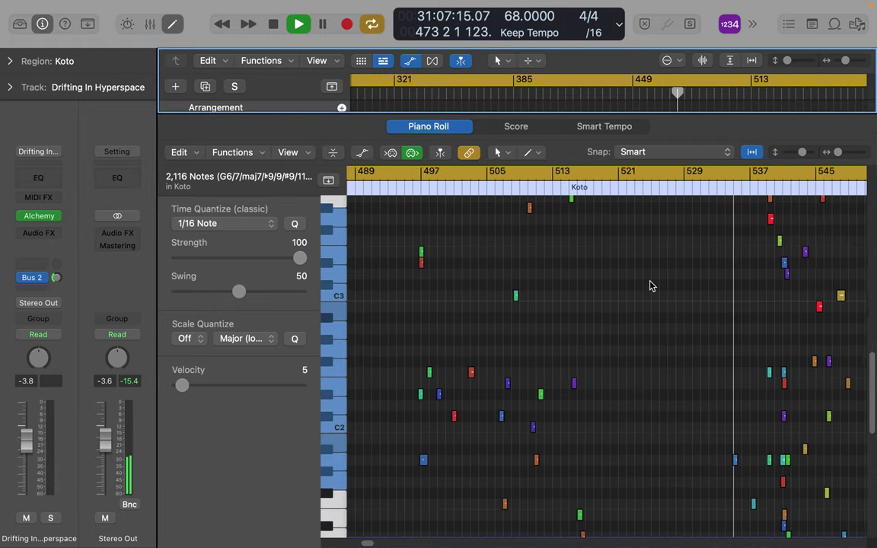
scroll(650, 285, "right", 3)
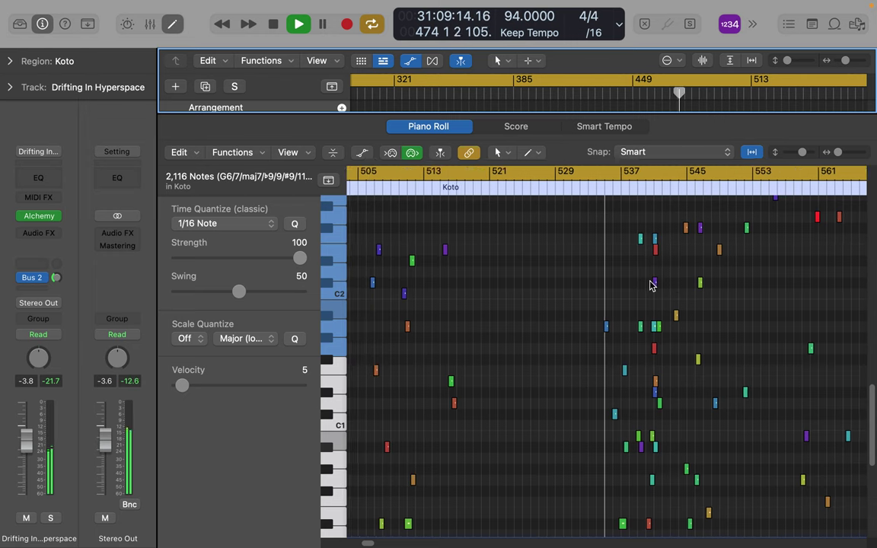
scroll(650, 285, "down", 3)
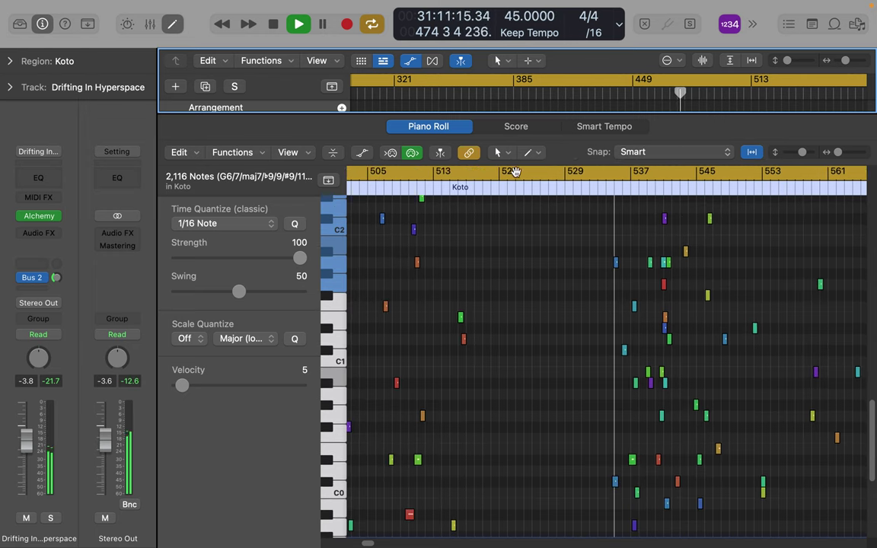
left_click(497, 175)
left_click(480, 178)
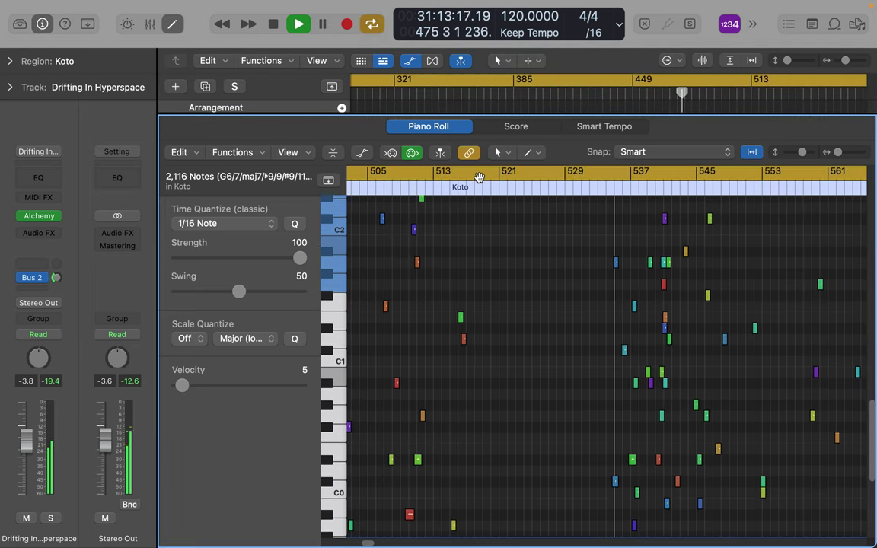
left_click(458, 188)
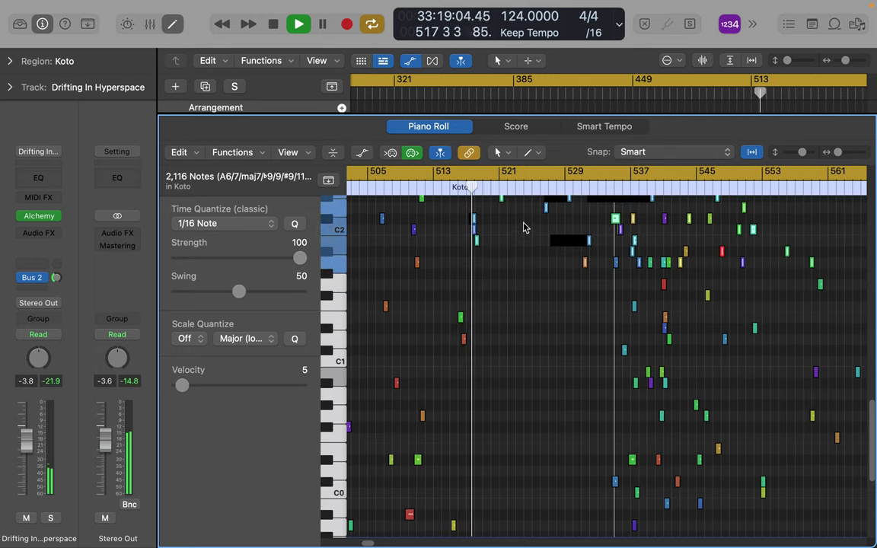
Move the pasted notes down by about an octave and a half and earlier, starting near bar 510.
scroll(522, 225, "up", 5)
left_click_drag(526, 265, 476, 481)
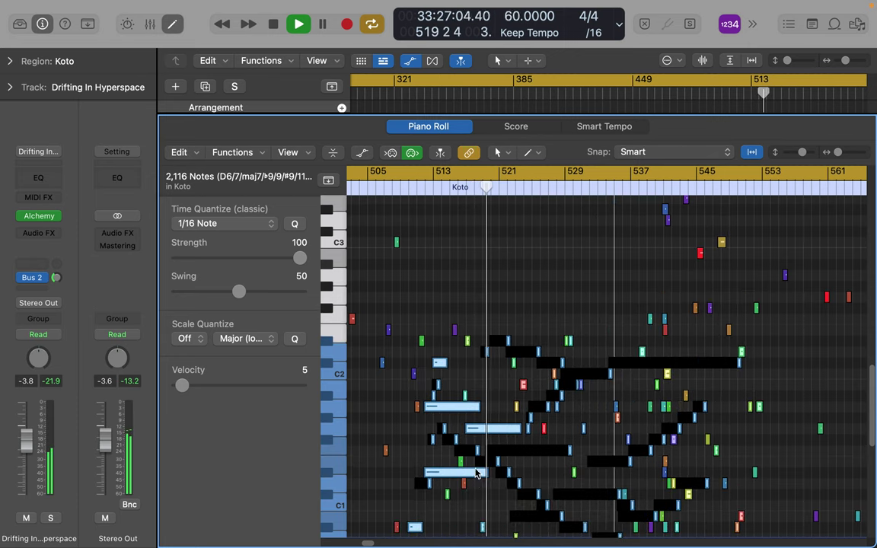
scroll(503, 379, "up", 5)
scroll(503, 378, "right", 2)
scroll(501, 379, "up", 8)
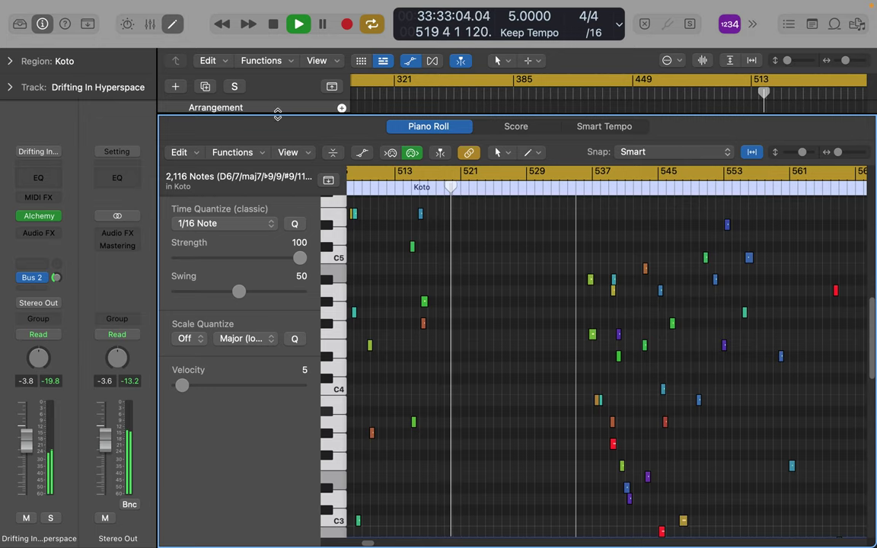
Close the current note editor and open the Warped Pluck wvn 1 track's Koto region in the Piano Roll.
left_click(180, 27)
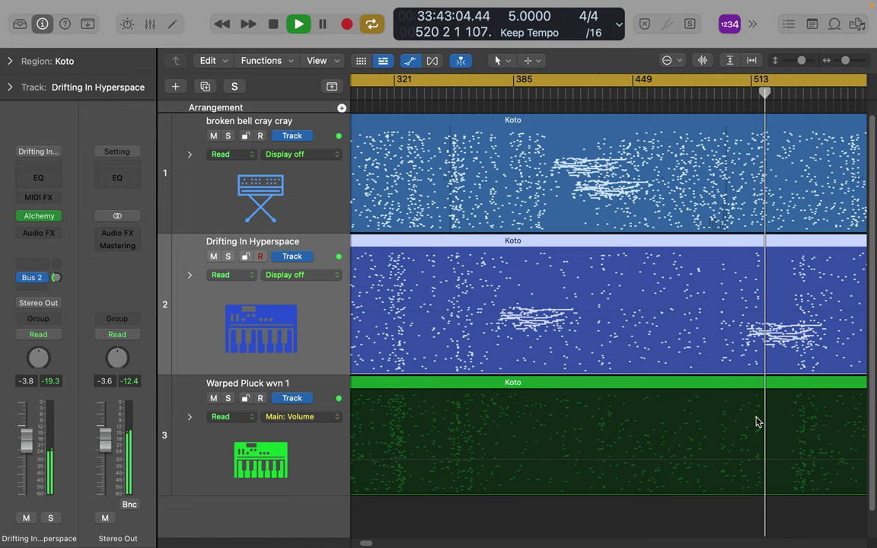
left_click(728, 387)
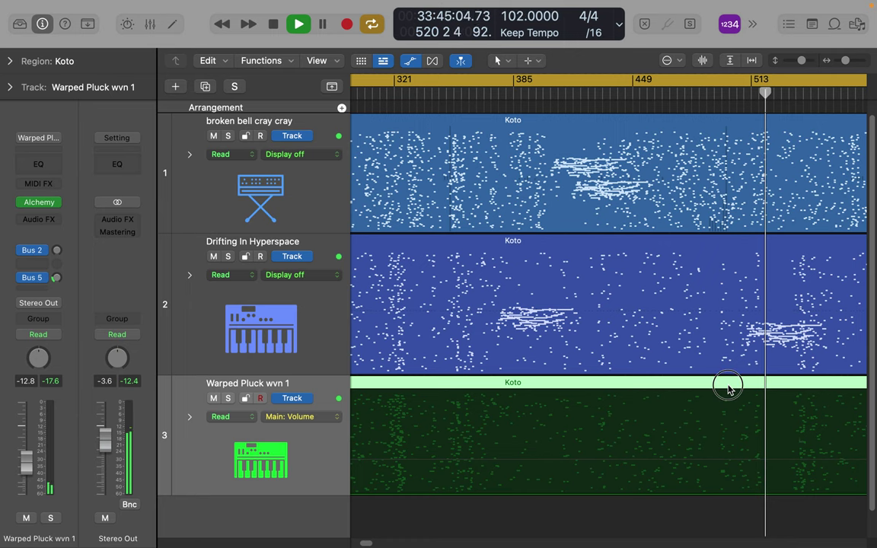
double_click(728, 386)
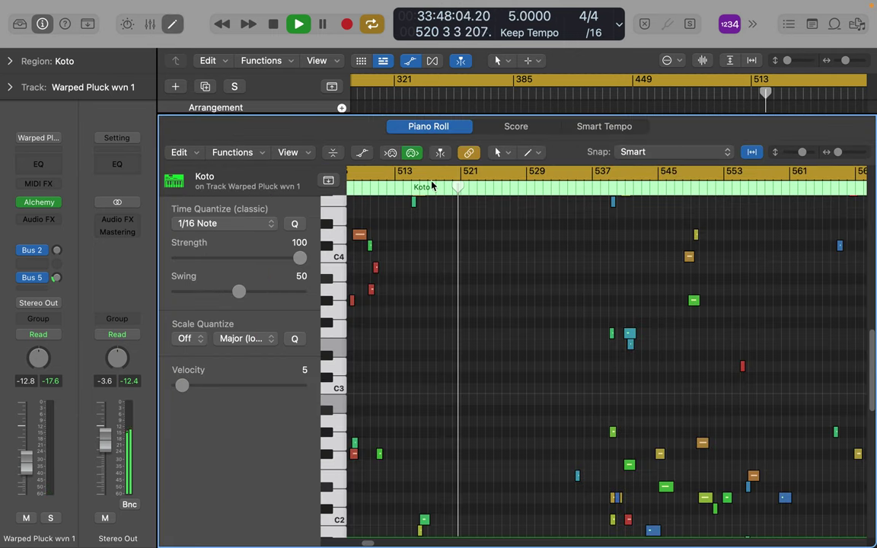
Paste the copied notes at about bar 511 in the Warped Pluck wvn 1 region and close the Piano Roll.
left_click(372, 187)
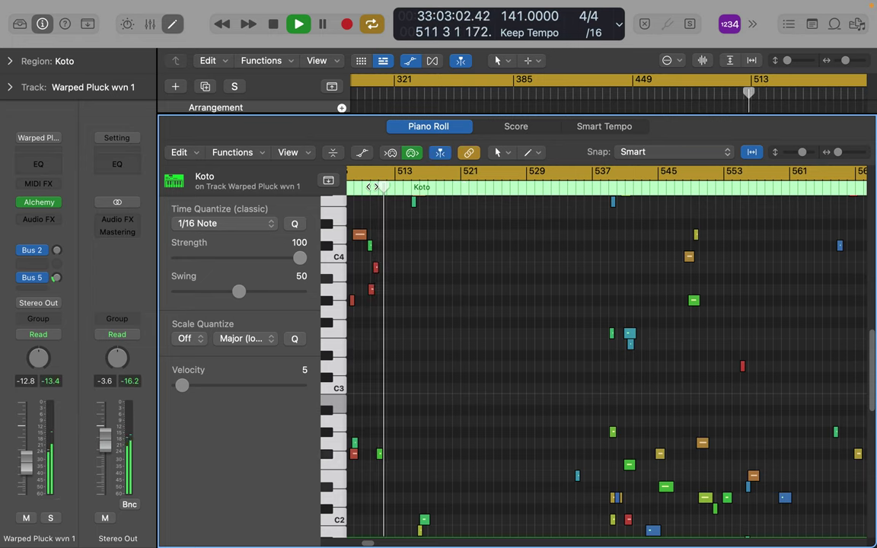
key("super+v")
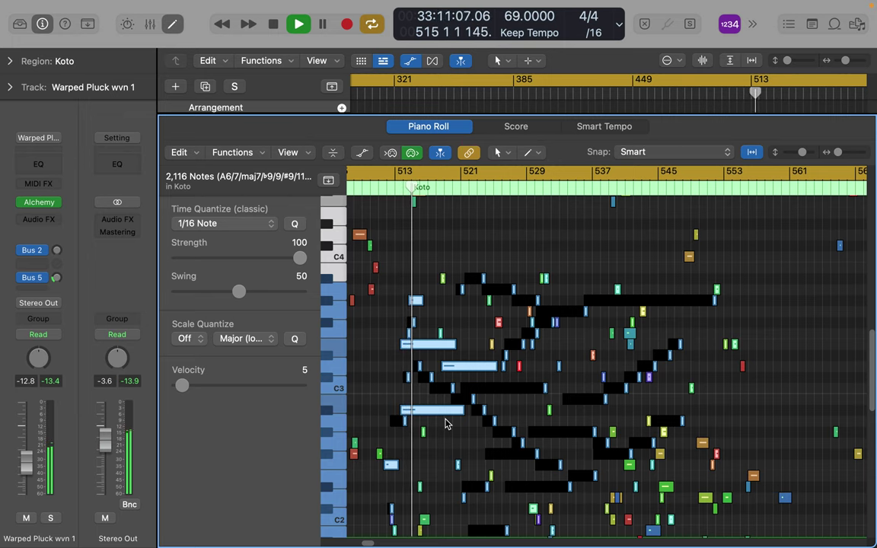
left_click(172, 24)
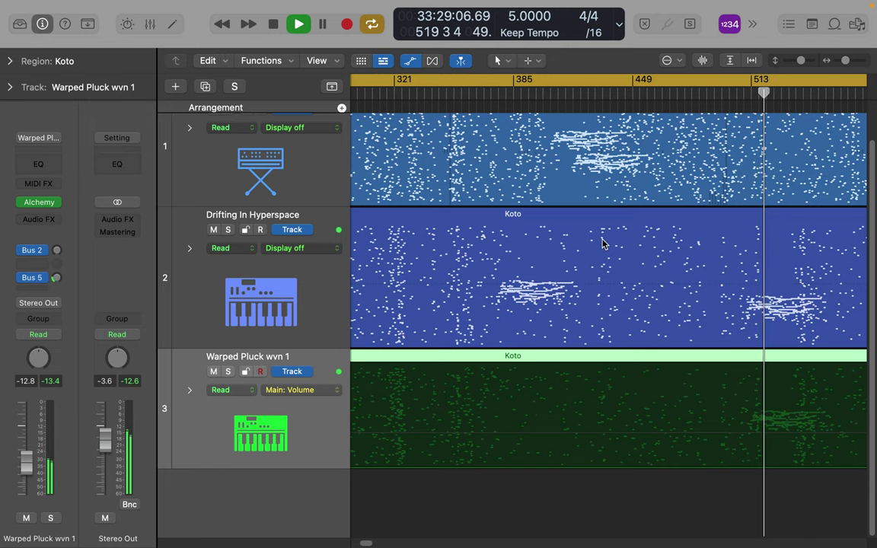
scroll(602, 243, "down", 10)
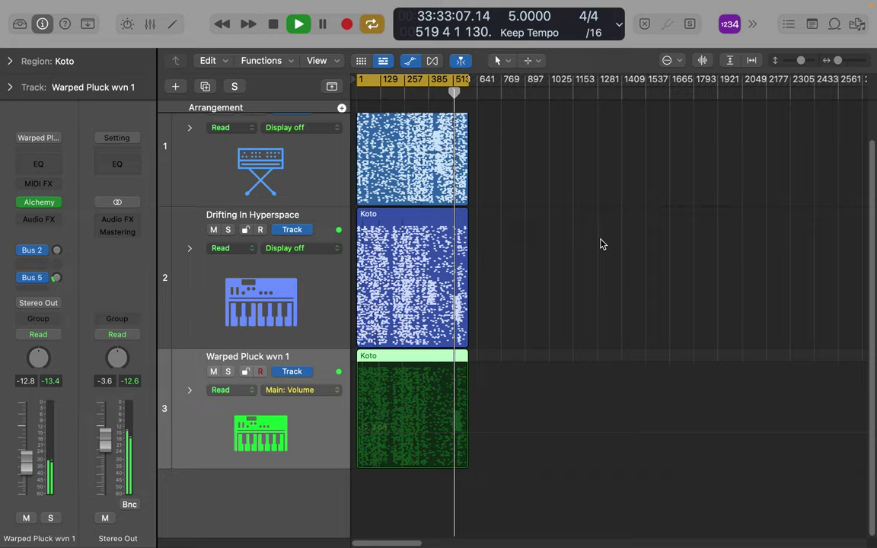
scroll(602, 244, "up", 10)
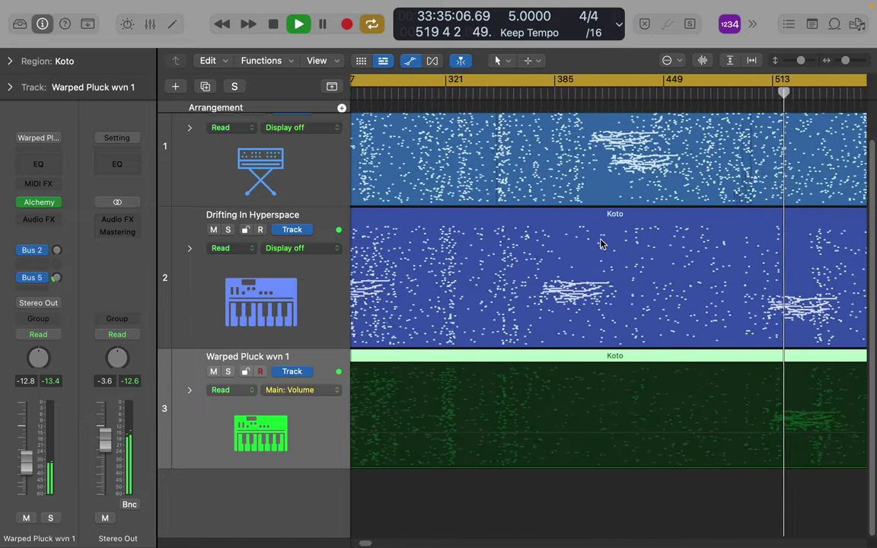
scroll(602, 244, "right", 5)
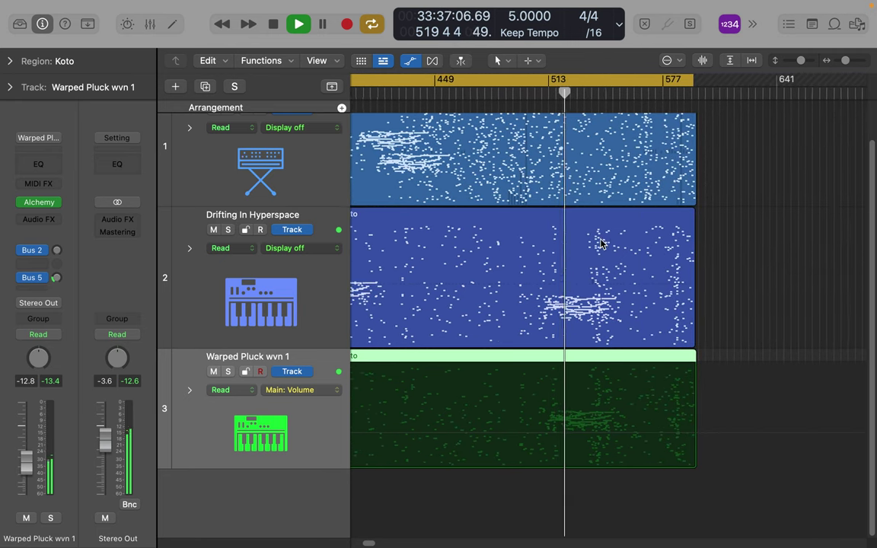
scroll(602, 243, "right", 1)
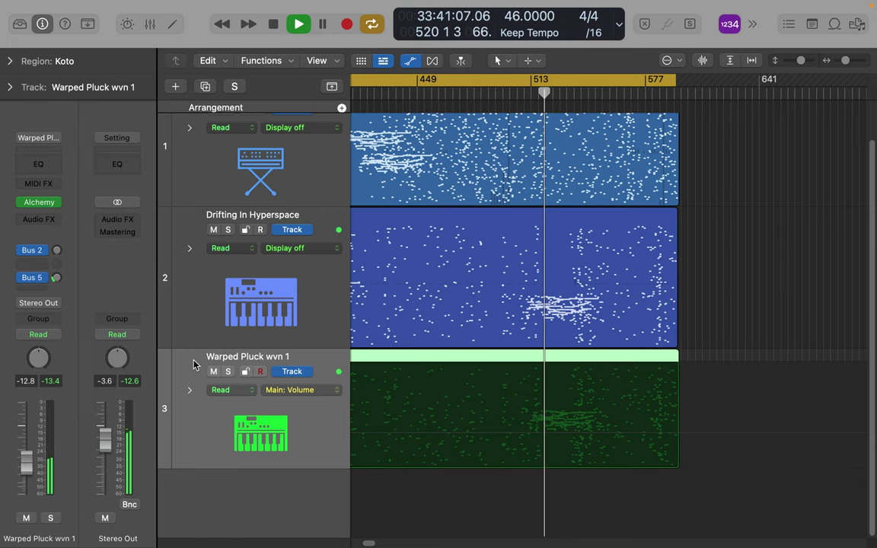
View the Warped Pluck wvn 1 track's Alchemy synth, close it, and open Alchemy on the Drifting In Hyperspace track.
left_click(41, 202)
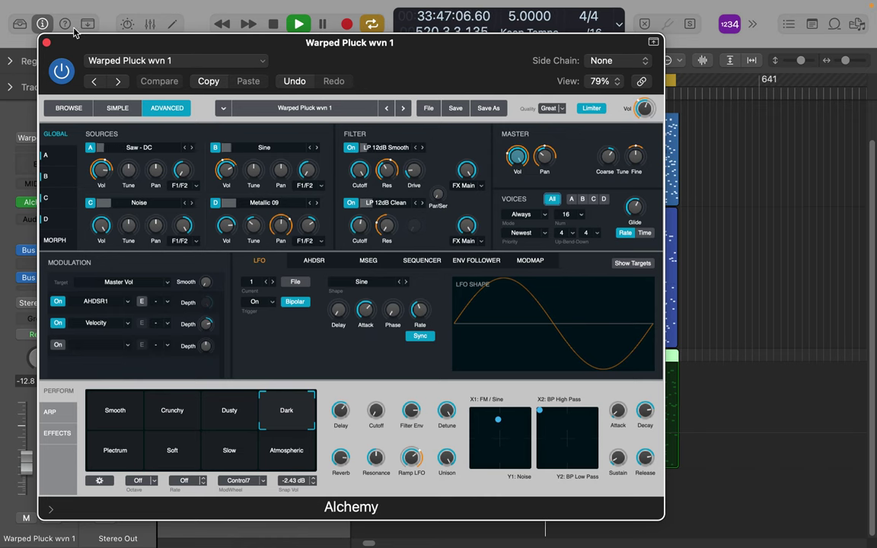
left_click(46, 43)
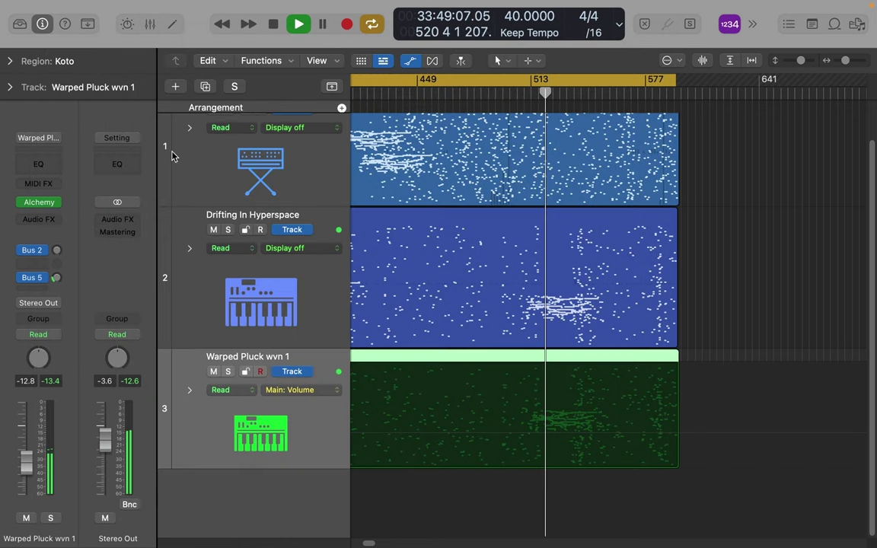
left_click(192, 290)
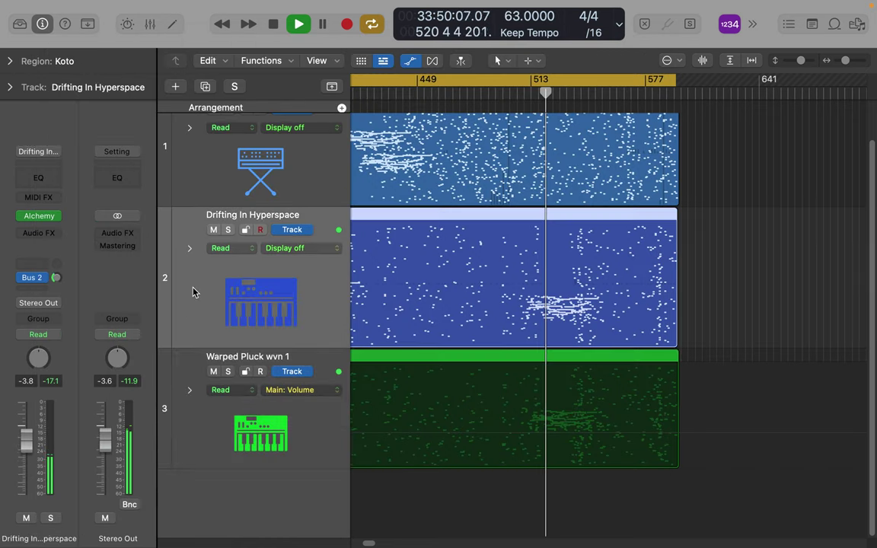
left_click(38, 216)
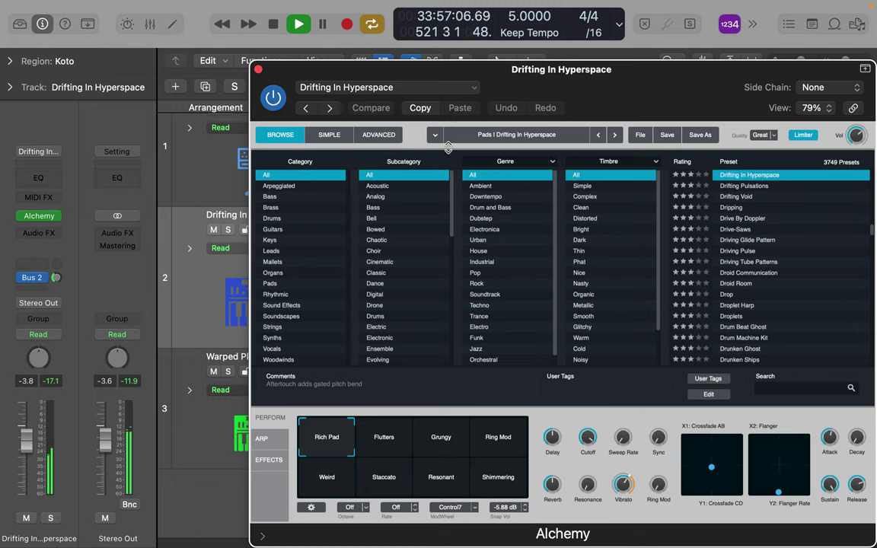
Audition the Ring Mod and Rich Pad performance snapshots and switch the synth to the Weird snapshot.
left_click(506, 440)
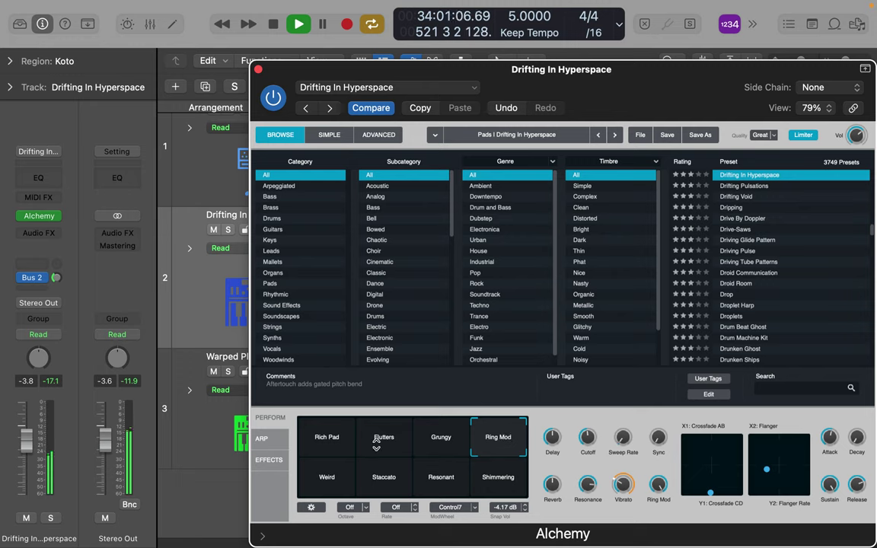
left_click(322, 442)
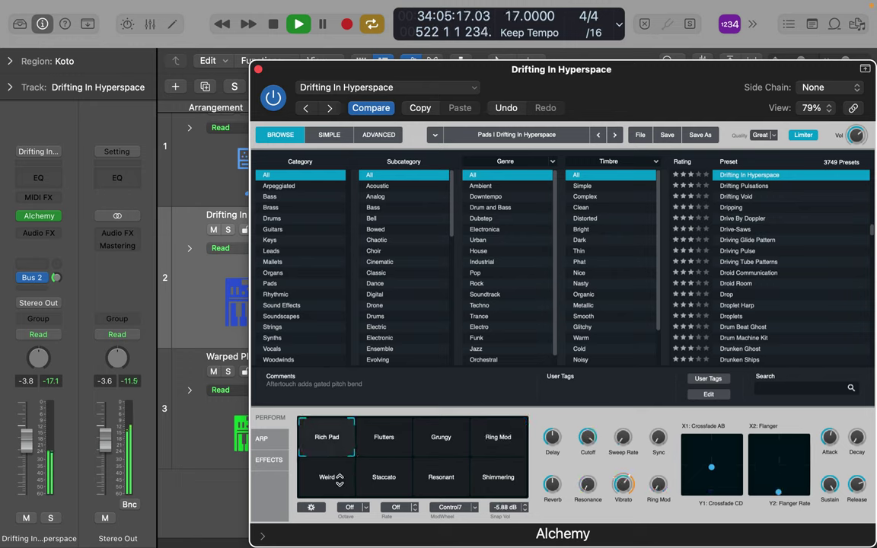
left_click(337, 480)
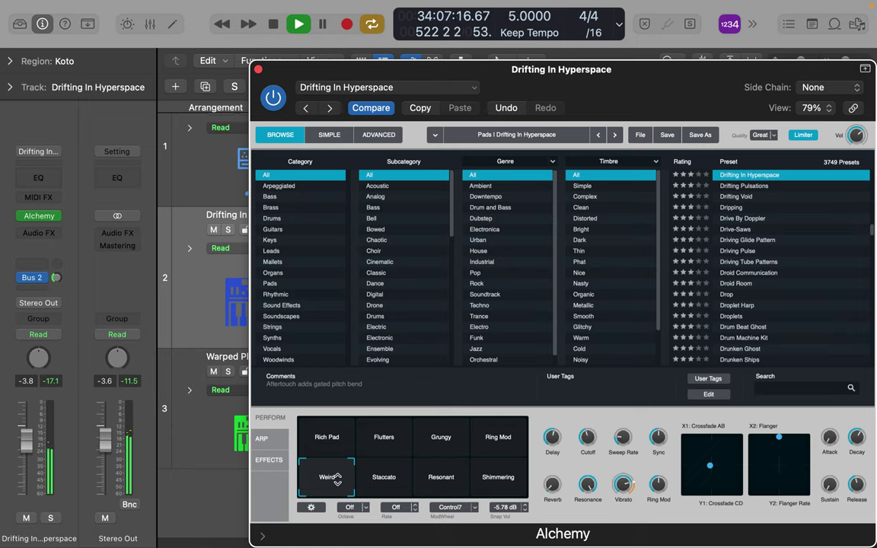
Move the Crossfade AB/CD pad point up and to the right, and adjust the performance Attack and Release controls.
left_click_drag(711, 468, 725, 454)
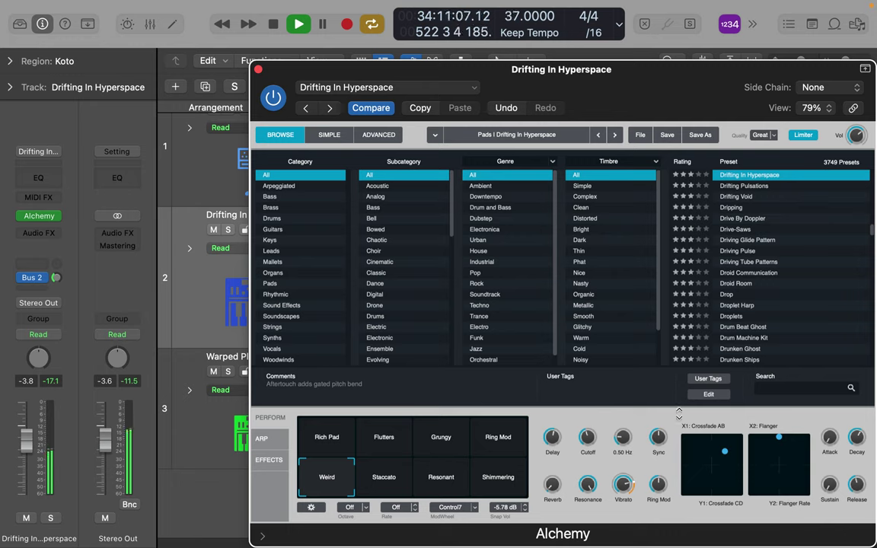
mouse_move(830, 439)
left_mouse_down()
mouse_move(830, 423)
mouse_move(832, 480)
mouse_move(832, 449)
left_mouse_up()
left_click_drag(861, 489, 830, 484)
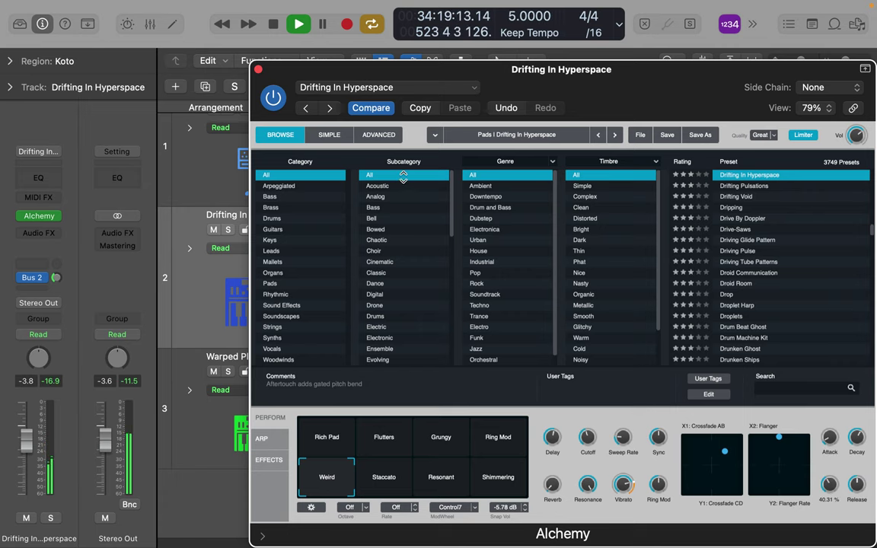
Show the advanced synth parameters, raise the Ring Mod filter's Weird amount to about 64 %, and select master Pan as modulation target.
left_click(380, 135)
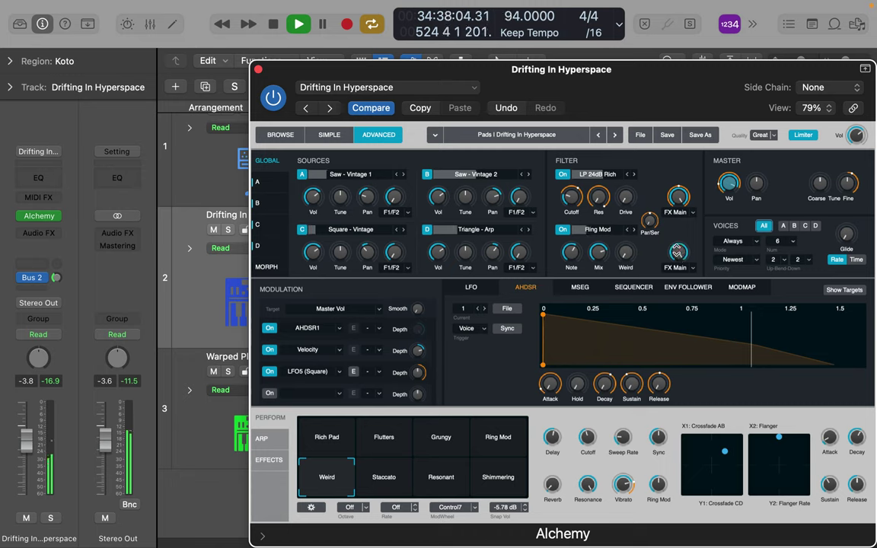
left_click_drag(625, 252, 626, 219)
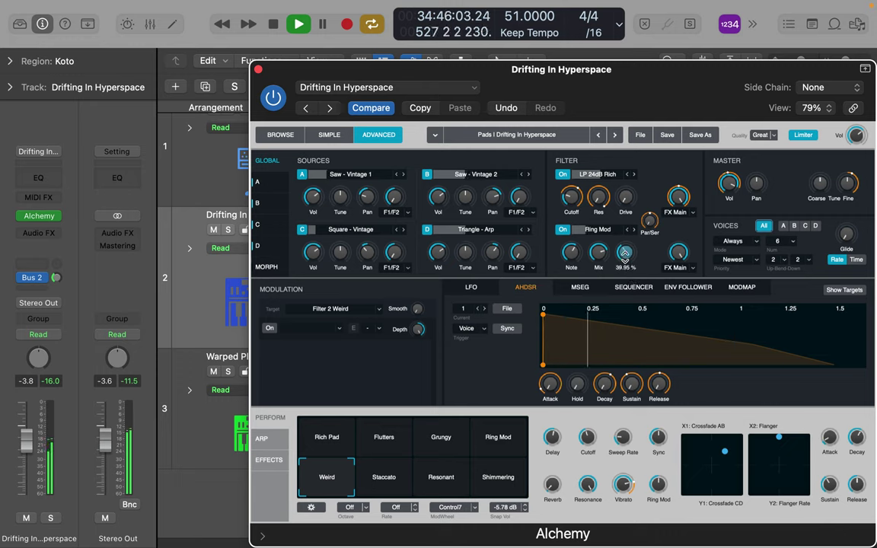
left_click_drag(632, 272, 626, 230)
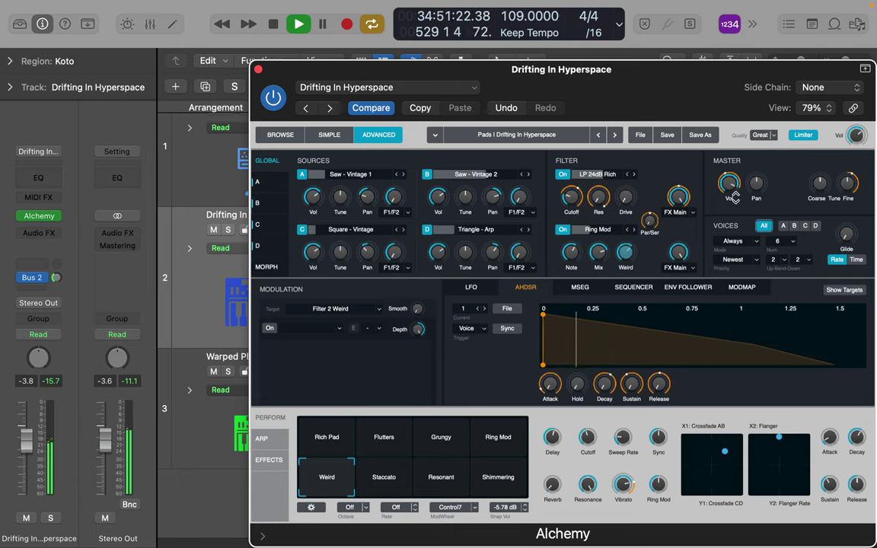
left_click(756, 185)
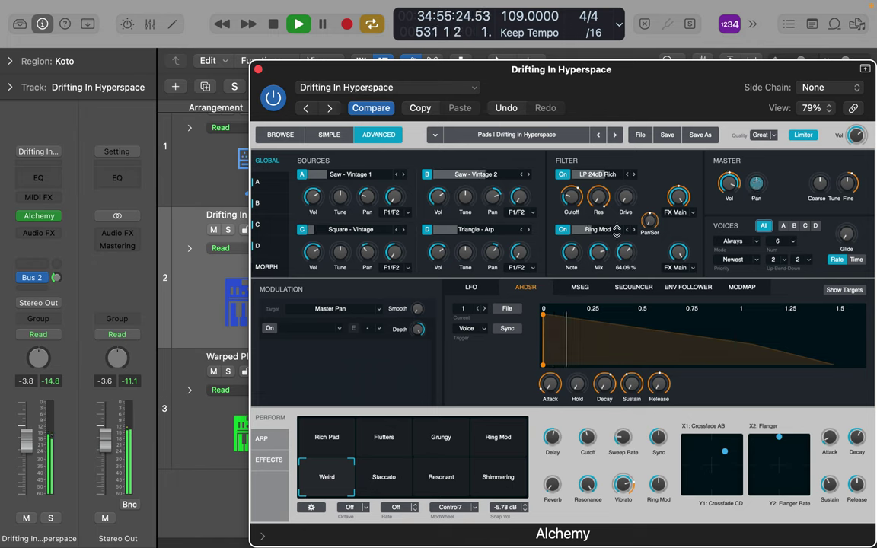
Try the Draft quality setting, dismiss the synchronization alerts, and restore the quality to Great.
left_click(769, 137)
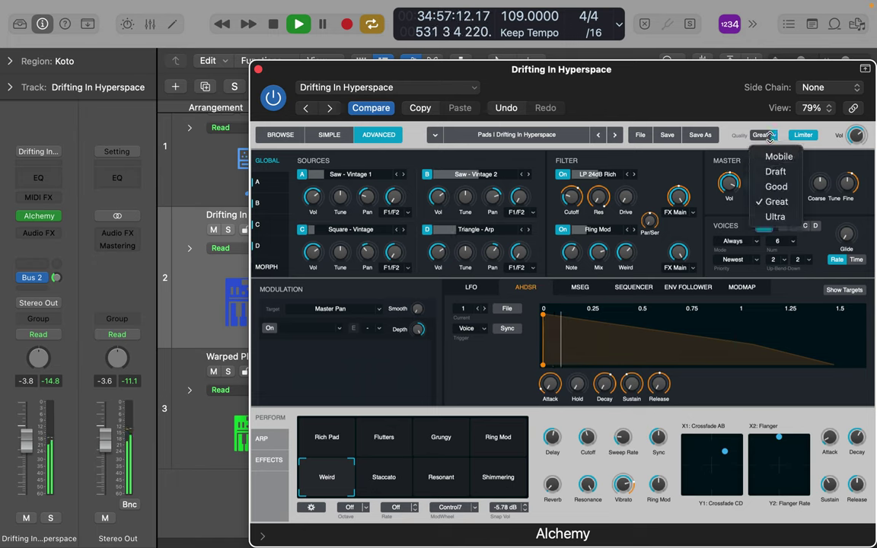
left_click(774, 174)
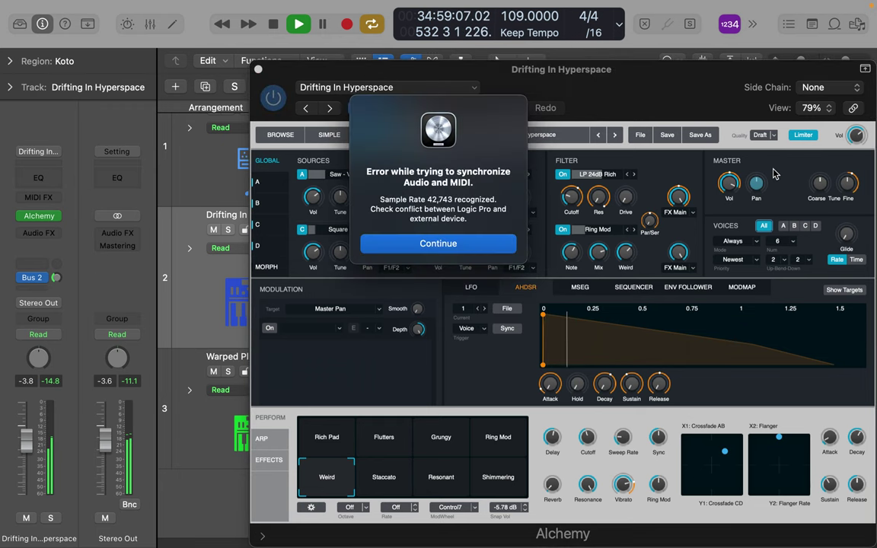
left_click(416, 244)
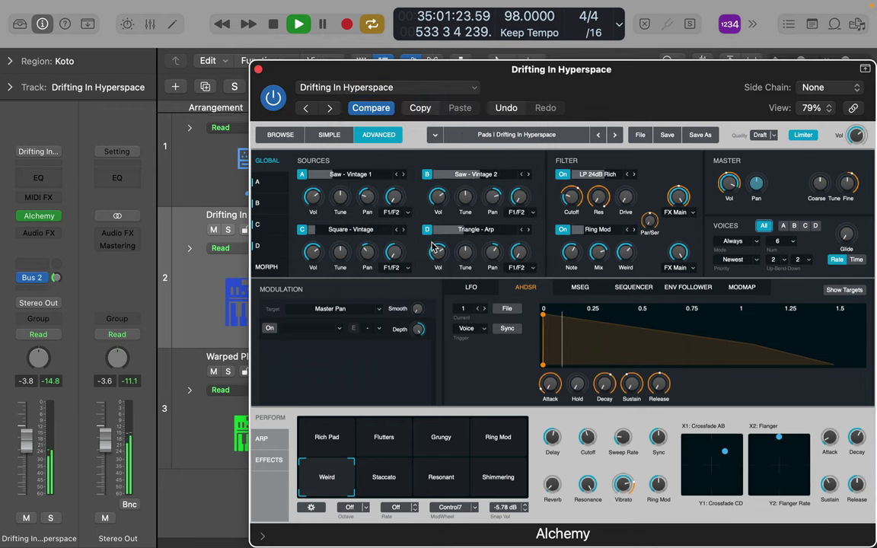
left_click(774, 136)
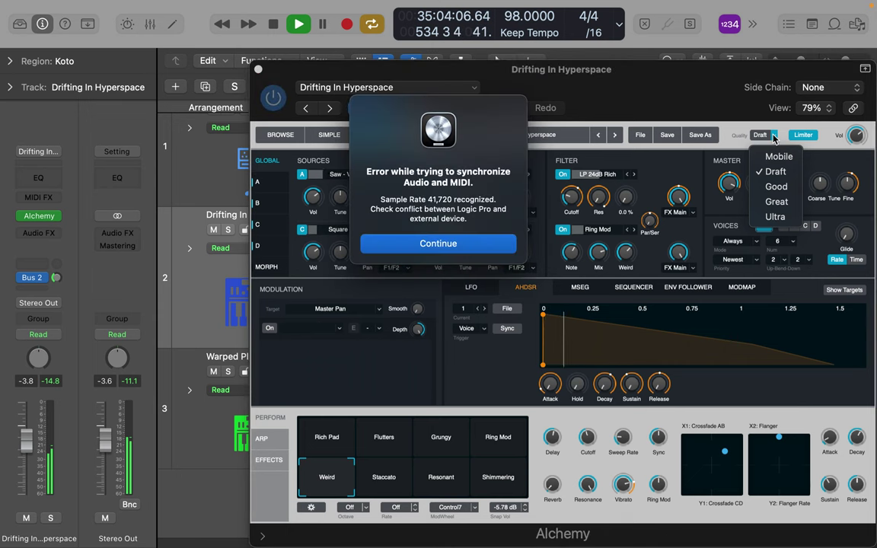
left_click(438, 242)
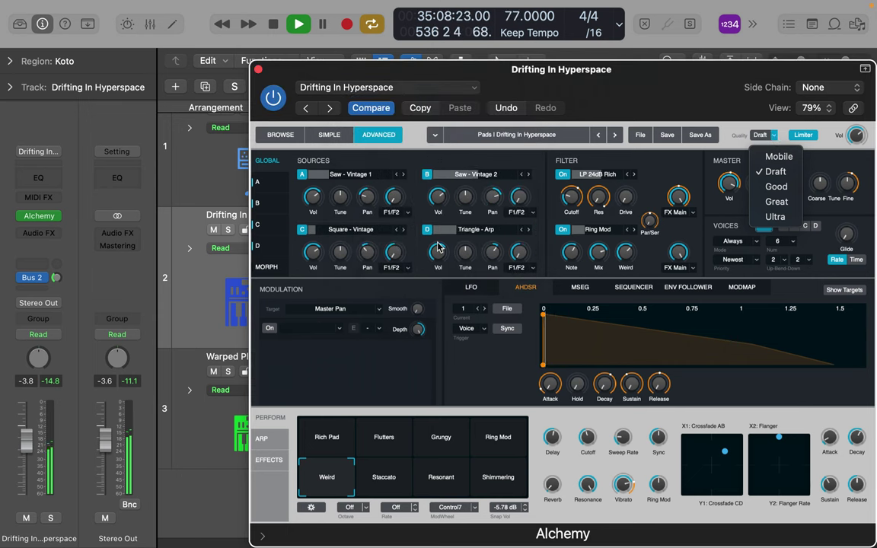
left_click(777, 201)
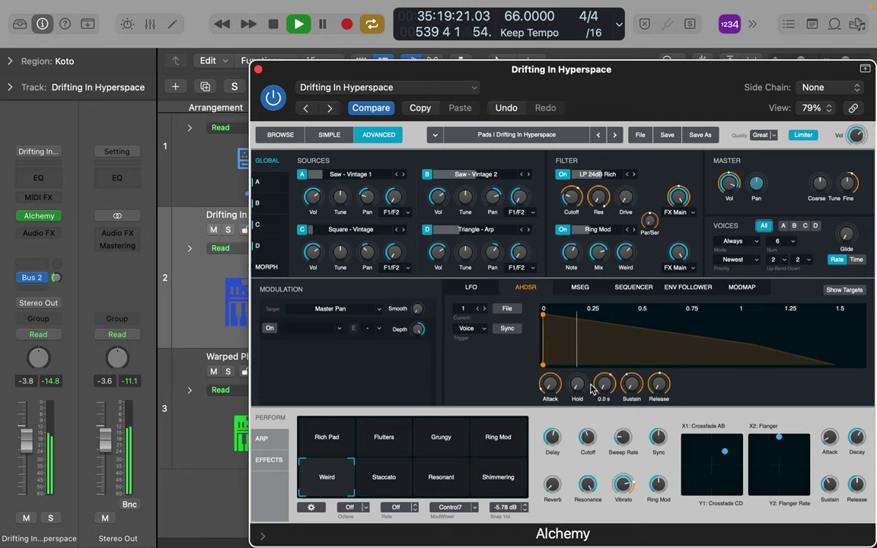
Lengthen the AHDSR 1 envelope's hold stage to about 2 seconds and modulate Master Pan with LFO2 (Sine).
left_click_drag(577, 392, 582, 339)
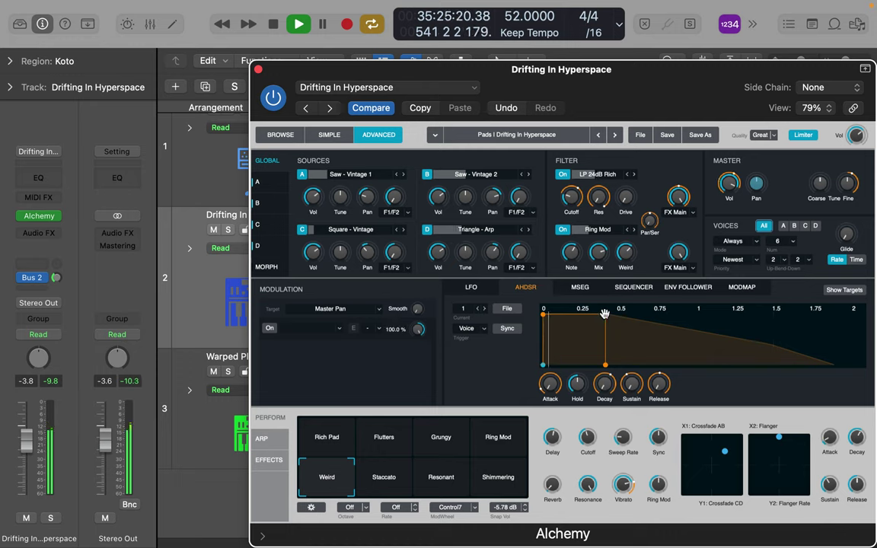
left_click_drag(607, 315, 566, 317)
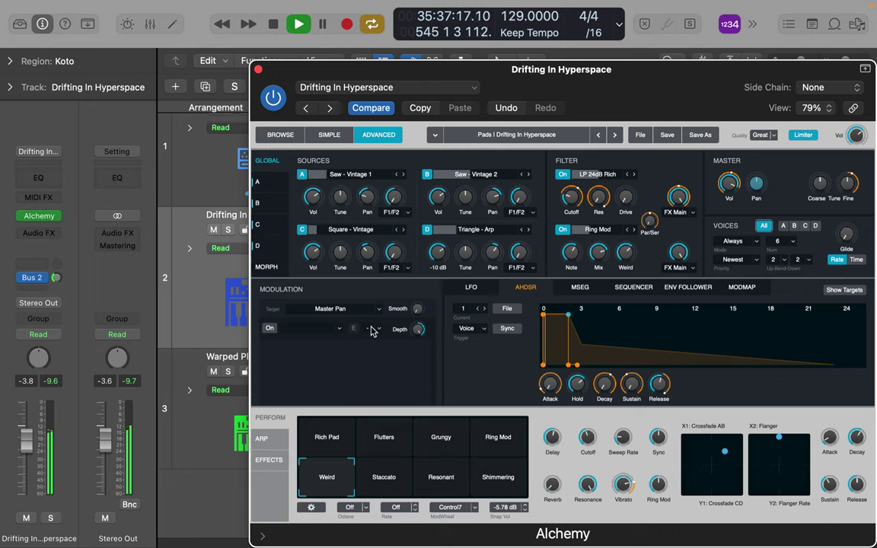
left_click(270, 328)
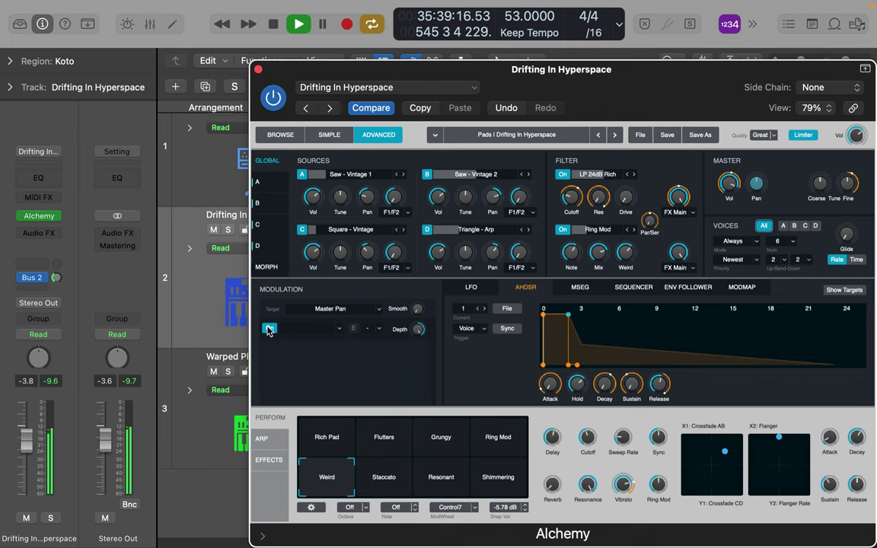
left_click(340, 329)
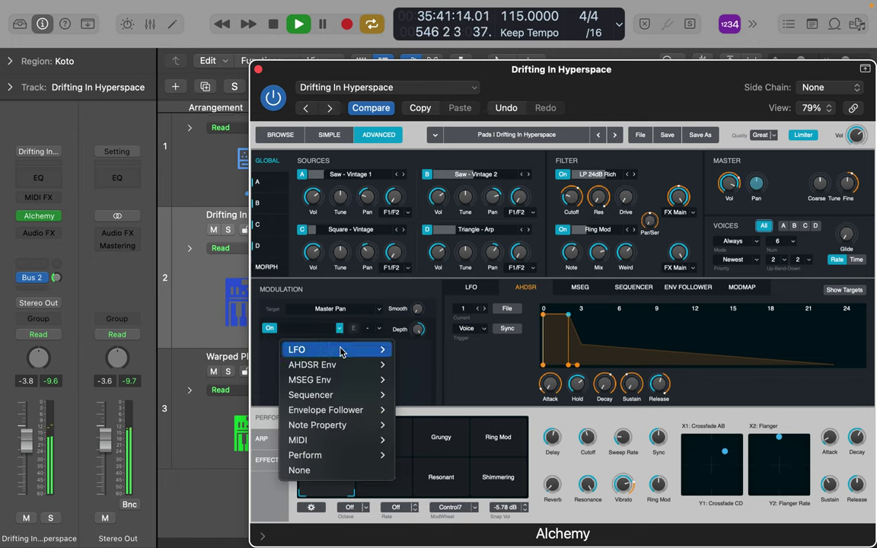
mouse_move(350, 350)
left_click(411, 366)
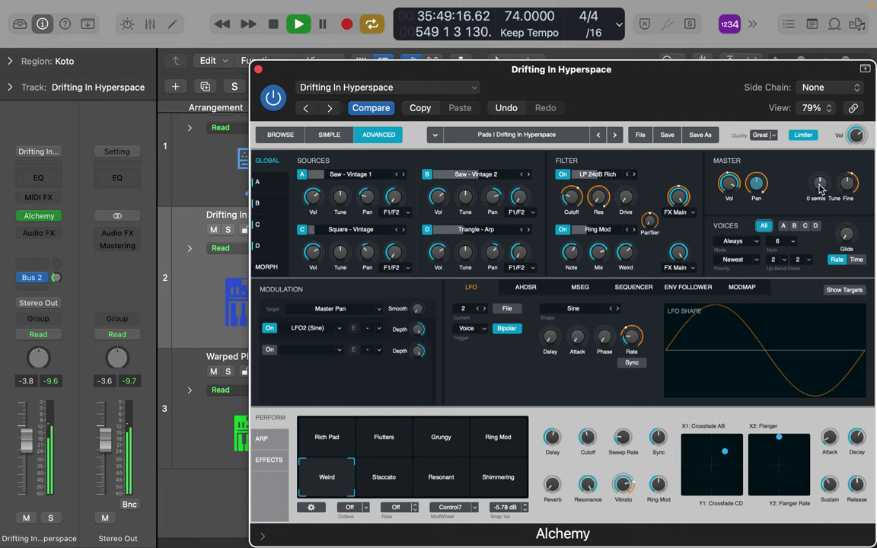
Select the master Coarse Tune control as the modulation target and assign LFO3 (Sine) to it.
left_click_drag(820, 189, 821, 181)
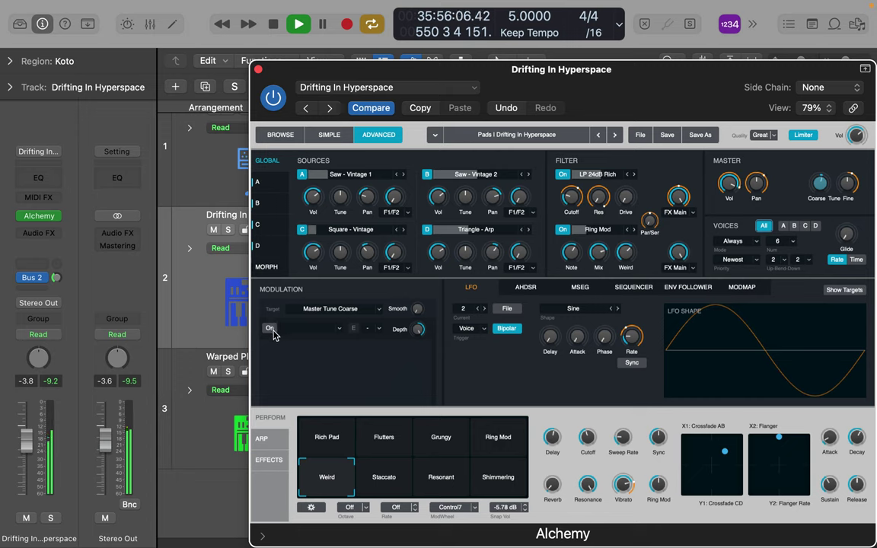
left_click(339, 328)
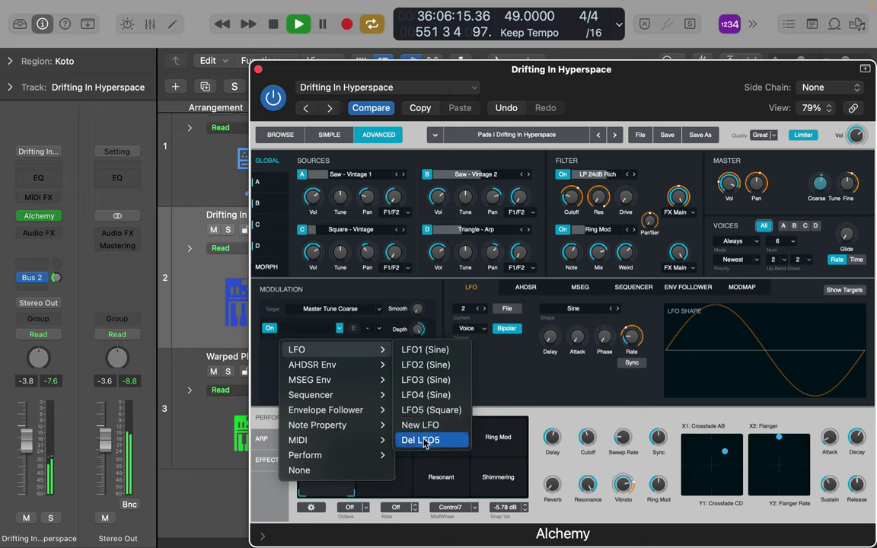
left_click(428, 381)
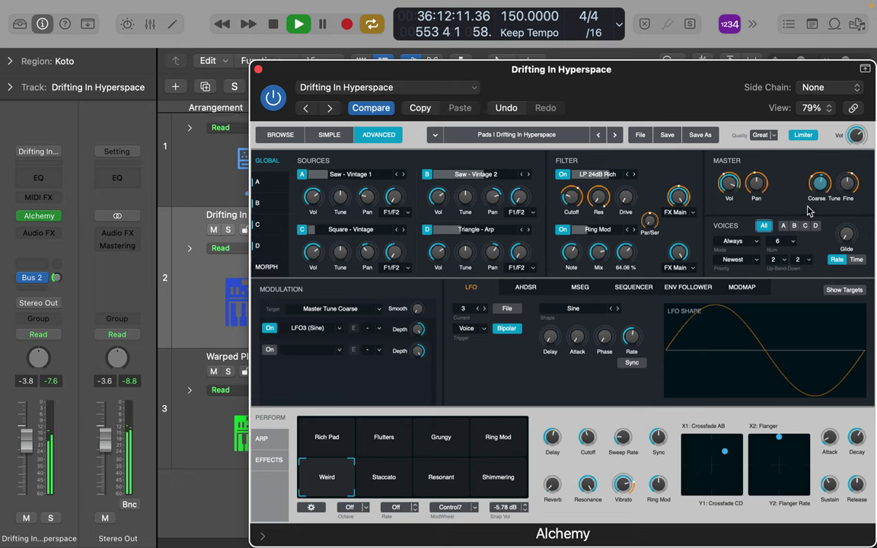
Adjust the master Fine Tune control and raise the smoothing of its modulation.
left_click_drag(849, 185, 851, 228)
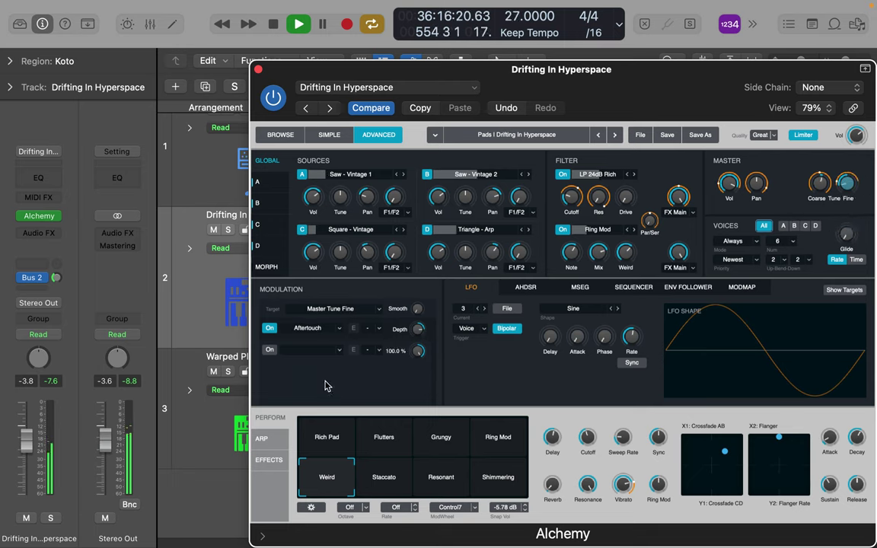
left_click(380, 330)
left_click(380, 332)
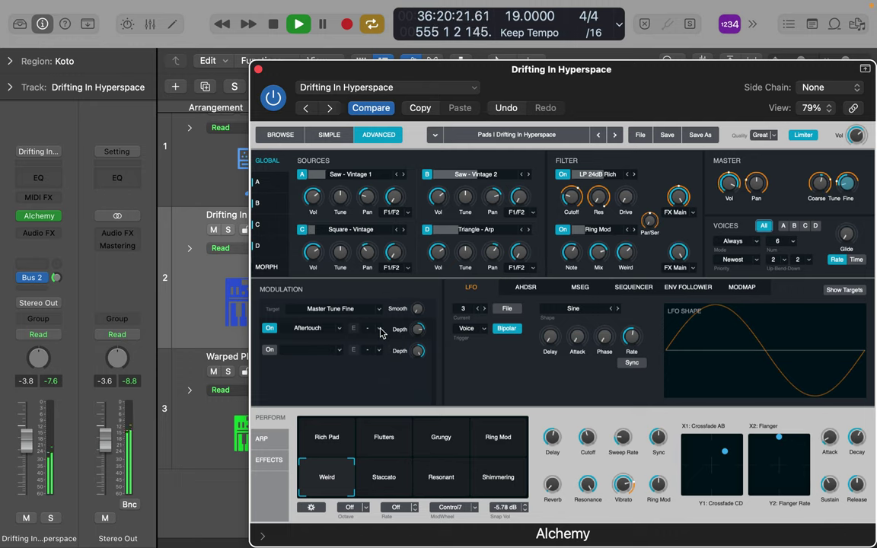
left_click_drag(418, 312, 420, 297)
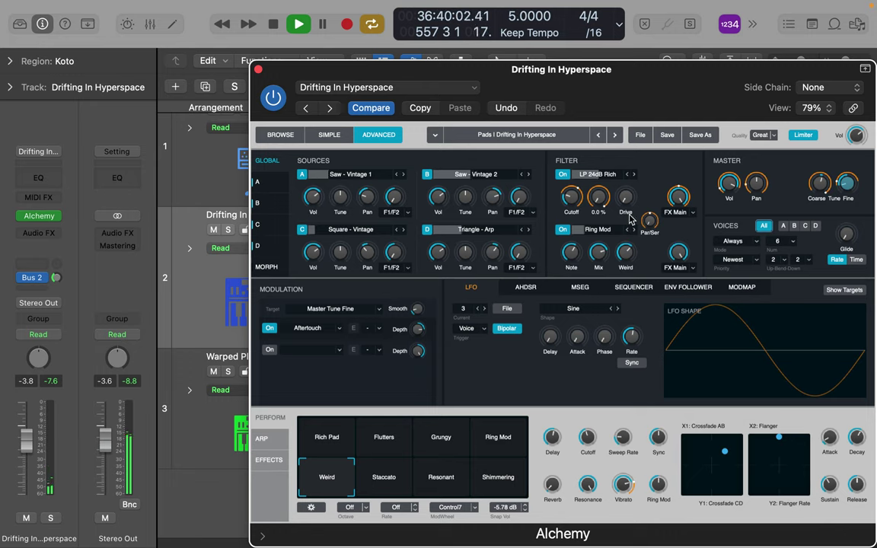
left_click(599, 250)
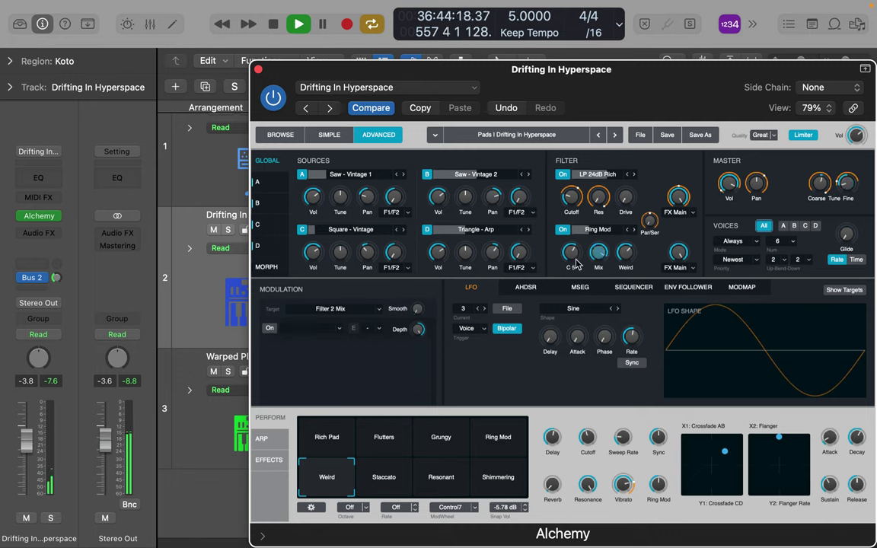
left_click(571, 252)
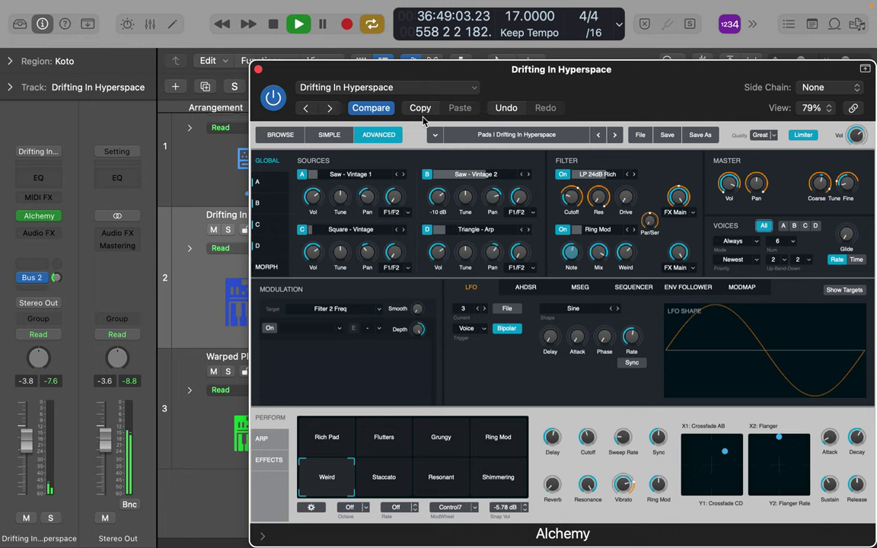
Save the edited Alchemy sound as a new setting named "Drifting In Hyperspace wvn 1" in the Alchemy folder.
left_click(403, 92)
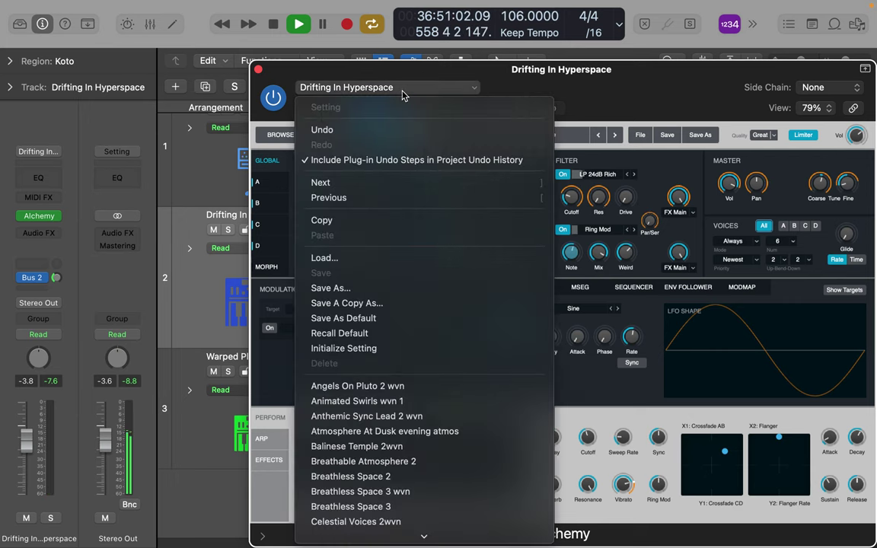
left_click(368, 290)
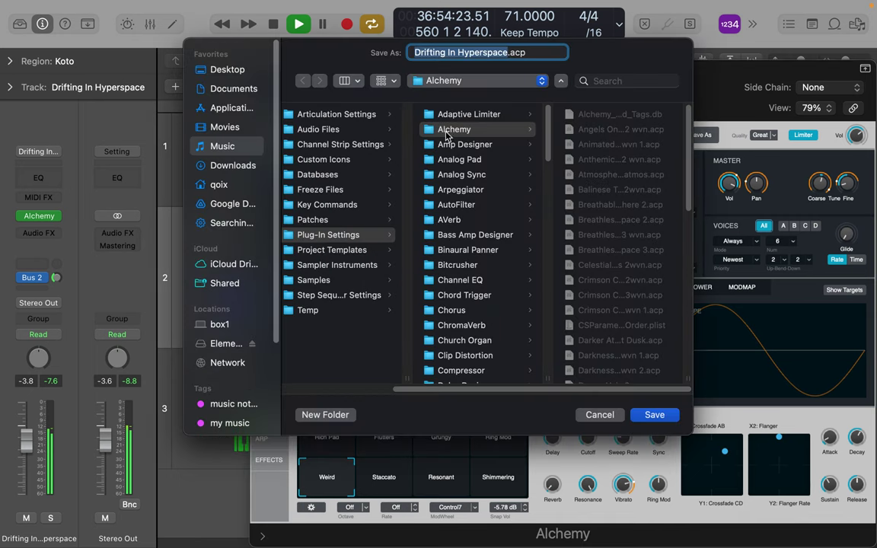
left_click(508, 54)
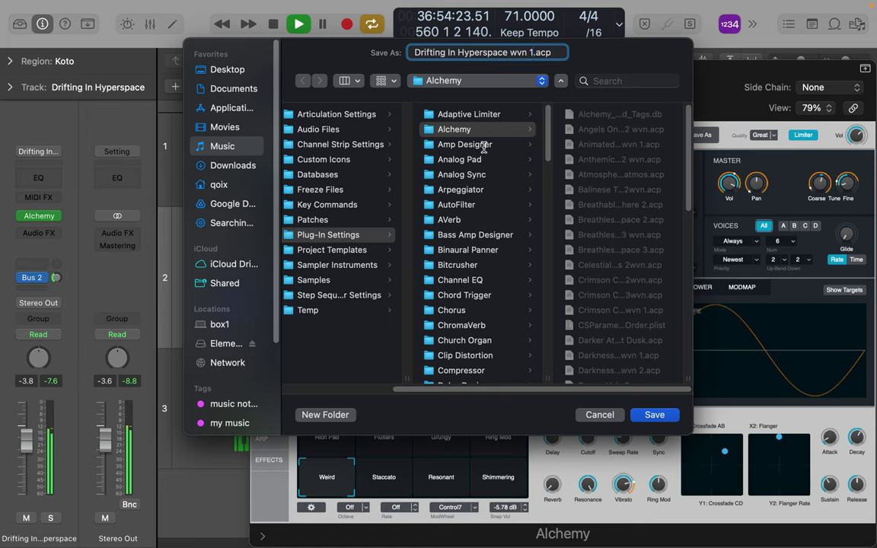
key("Return")
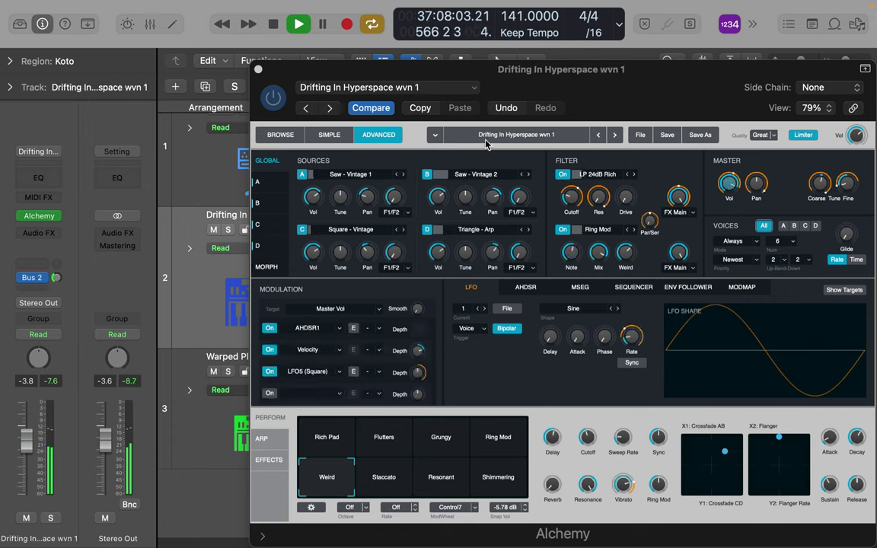
Close the Alchemy editor and open the Sculpture instrument on the "broken bell cray cray" track, with its window fully in view.
left_click(204, 165)
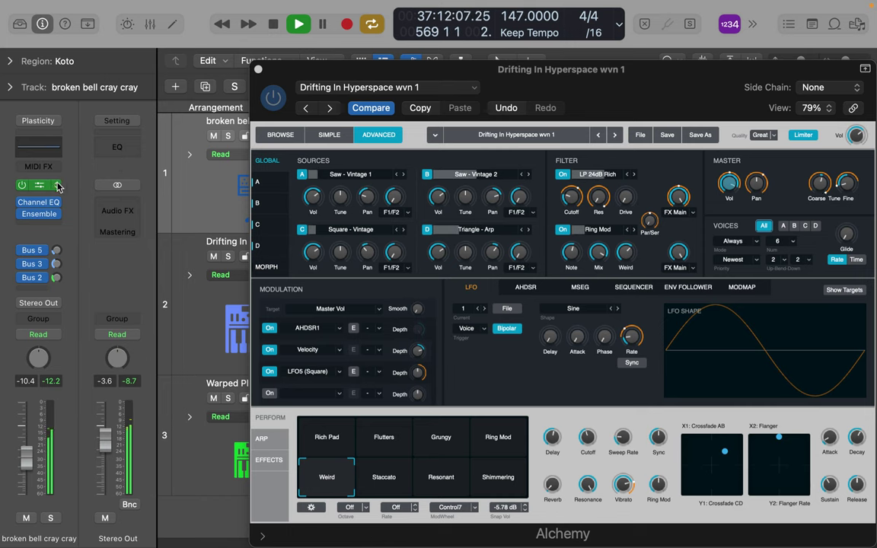
left_click(258, 71)
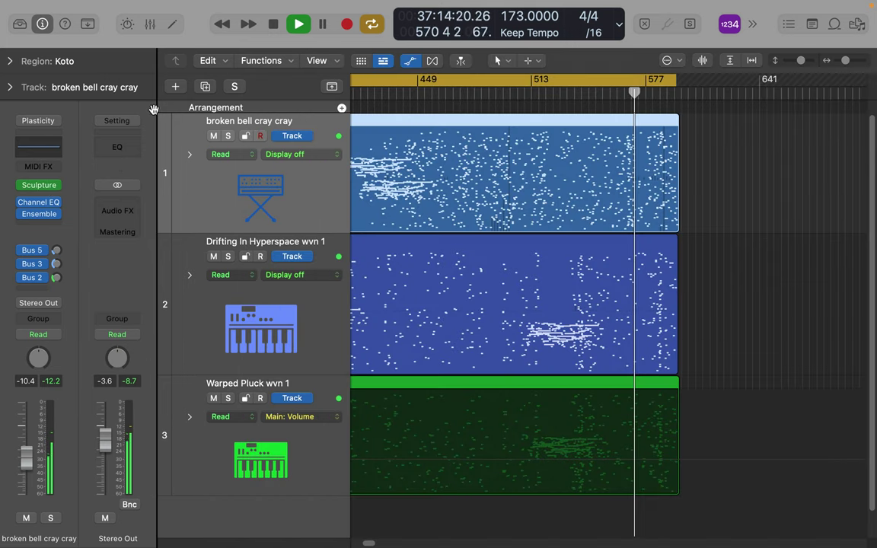
left_click(40, 186)
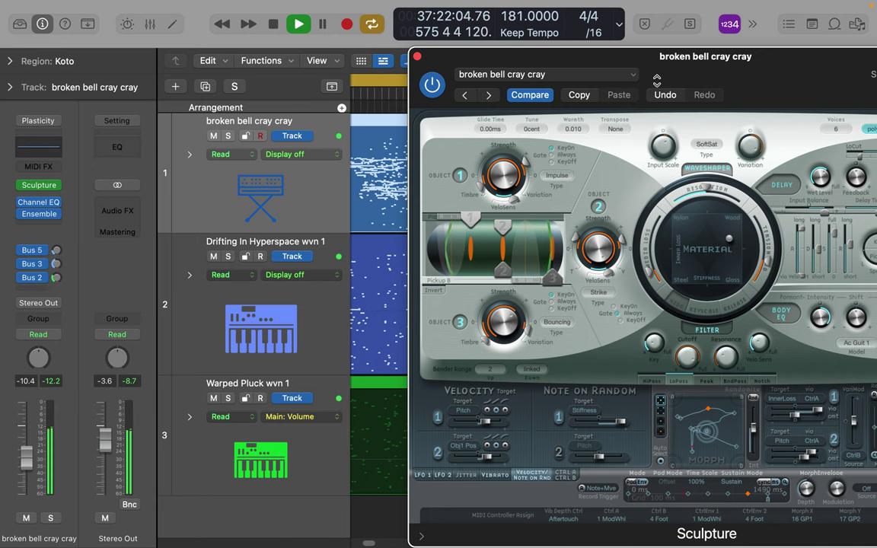
left_click_drag(676, 55, 340, 56)
mouse_move(166, 271)
left_mouse_down()
mouse_move(190, 271)
mouse_move(153, 271)
mouse_move(182, 276)
mouse_move(166, 271)
left_mouse_up()
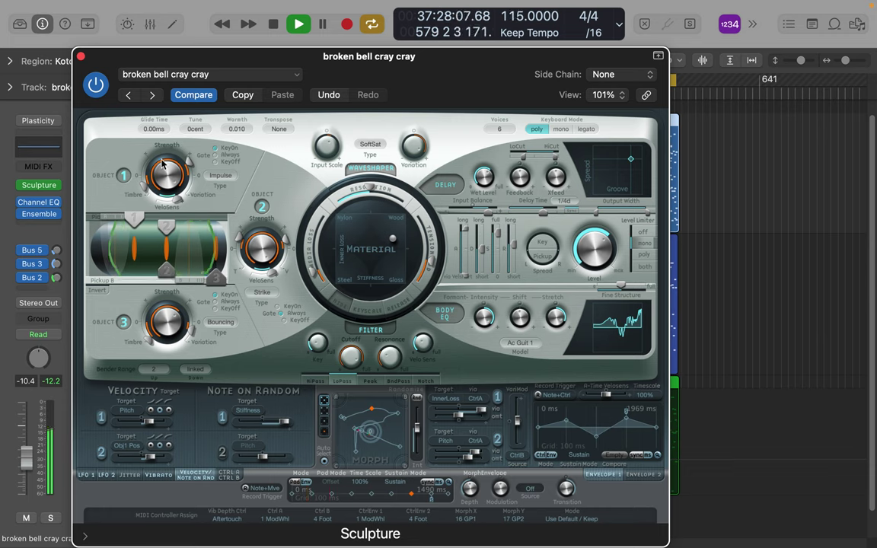
Adjust the strengths of Sculpture's Objects 1, 3 and 2, along with Object 1's Variation.
left_click_drag(162, 174, 165, 196)
mouse_move(171, 311)
left_click_drag(166, 321, 169, 343)
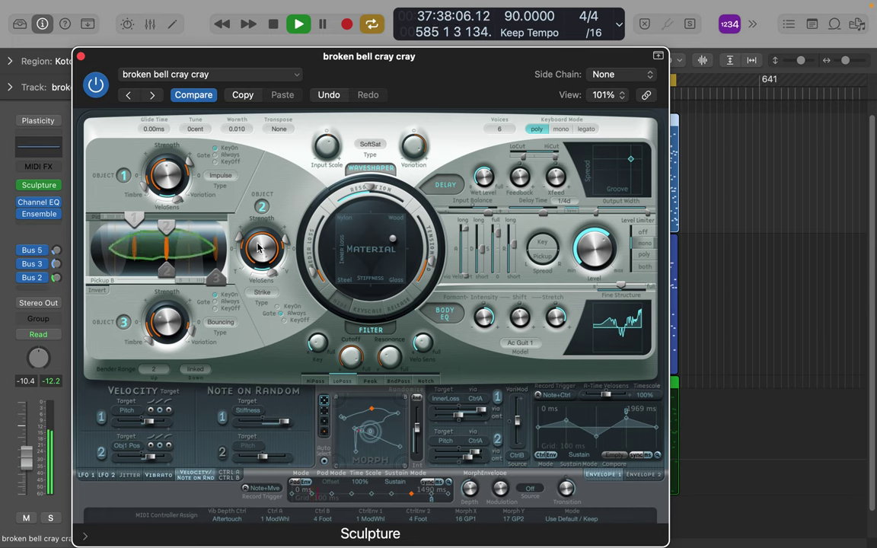
left_click_drag(258, 248, 261, 279)
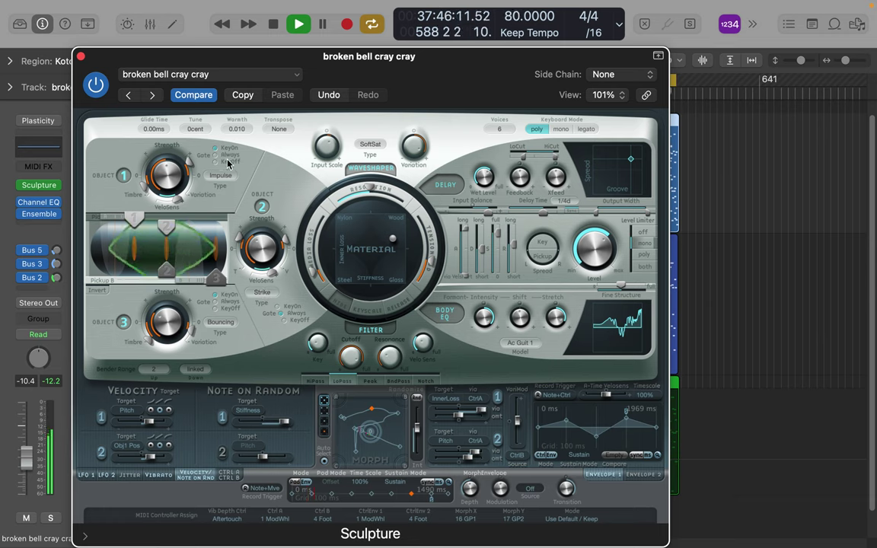
left_click_drag(190, 162, 192, 172)
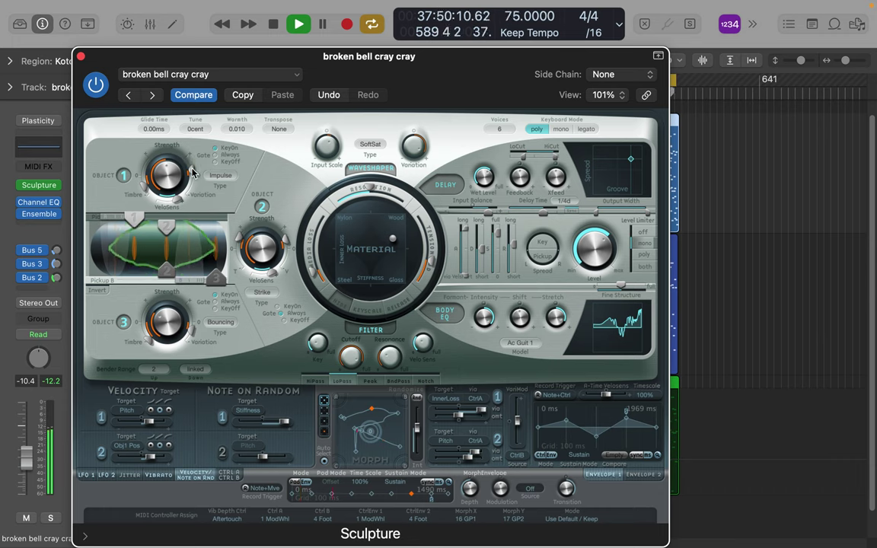
left_click(57, 252)
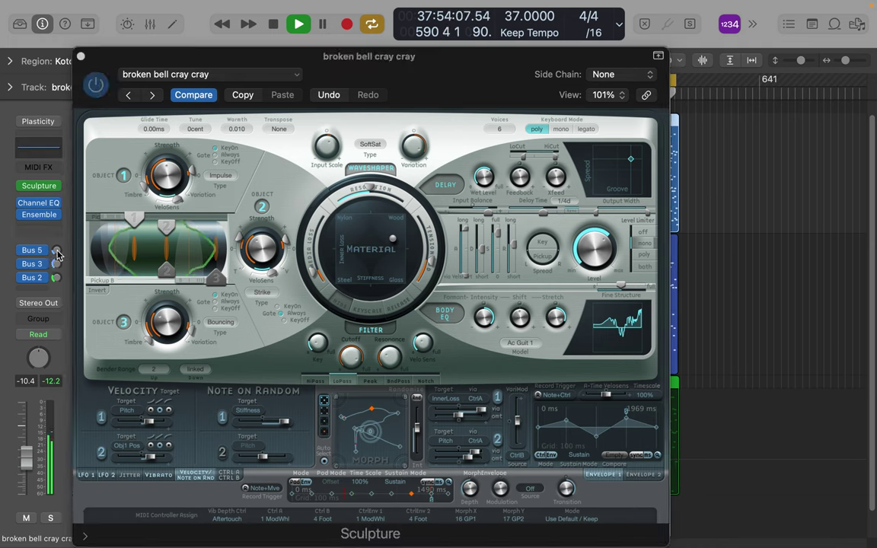
left_click(170, 319)
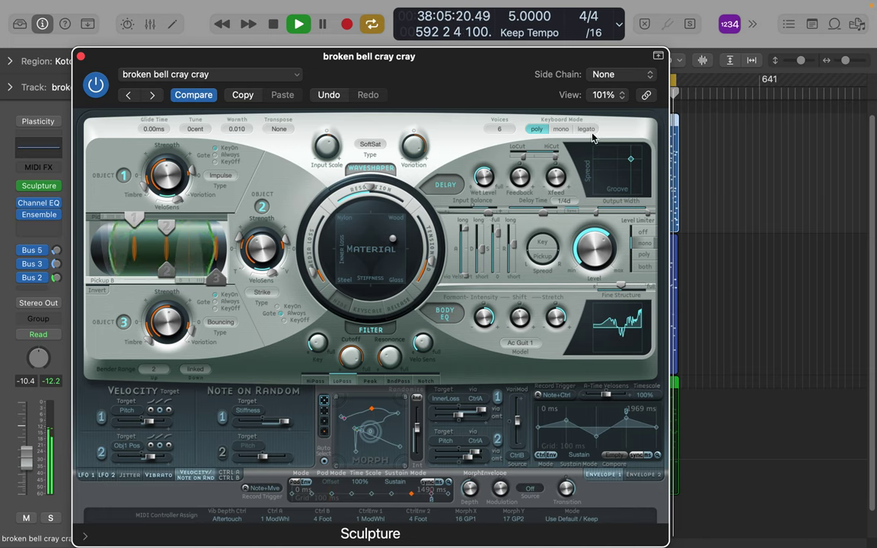
Set Sculpture's voice count to 10 and nudge the centre point of the Morph pad.
mouse_move(505, 128)
left_mouse_down()
mouse_move(505, 106)
mouse_move(506, 128)
left_mouse_up()
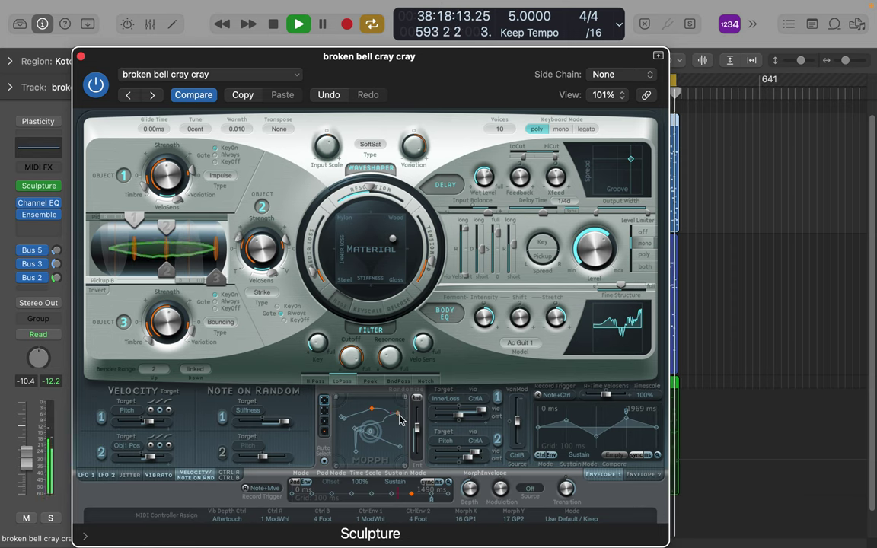
left_click_drag(367, 436, 369, 439)
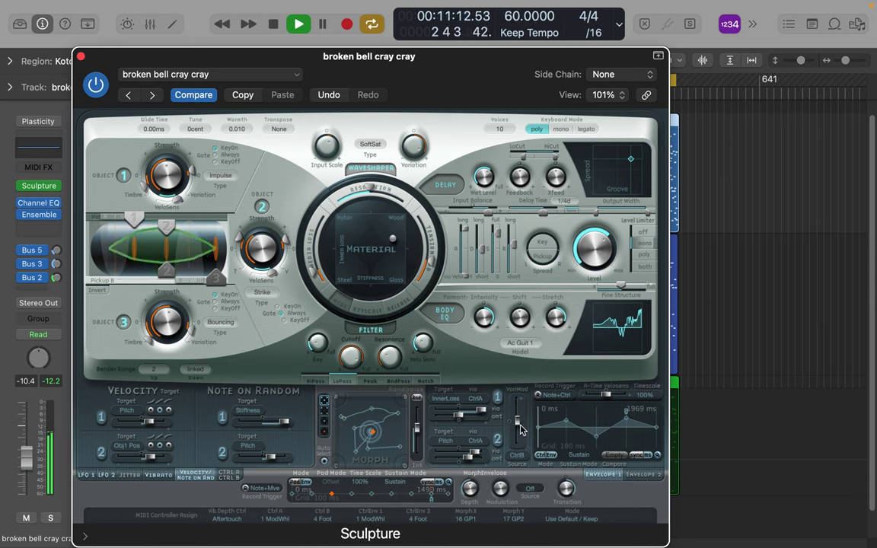
Raise the VariMod amount of Envelope 1 and set its source to Ctrl A (1 Mod Wheel).
left_click_drag(518, 420, 517, 413)
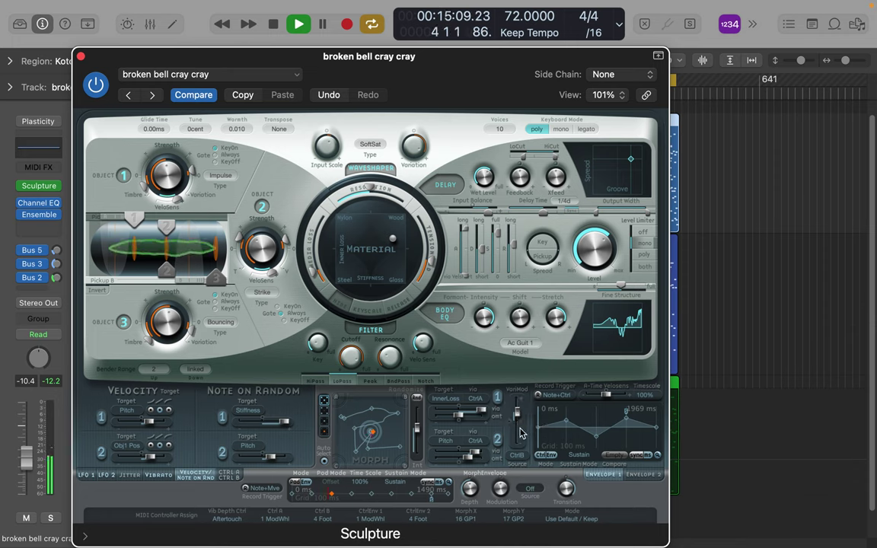
left_click(524, 459)
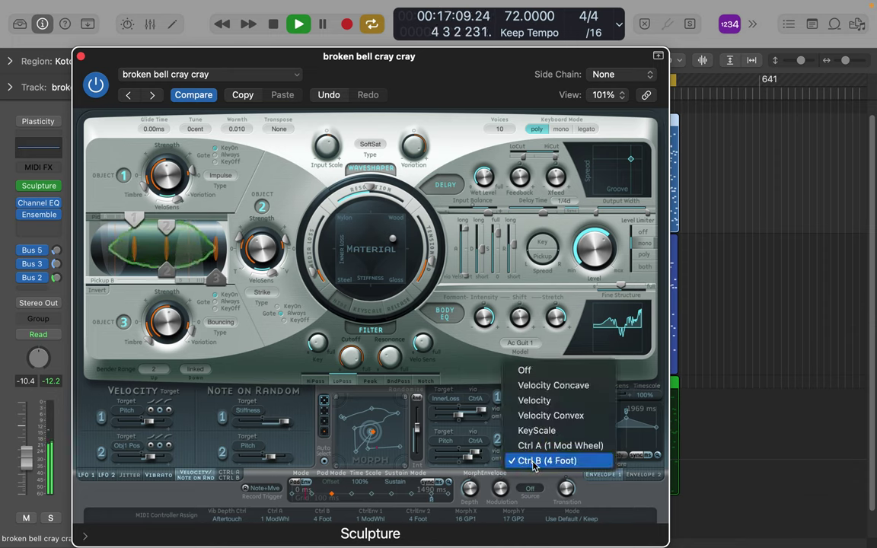
left_click(533, 448)
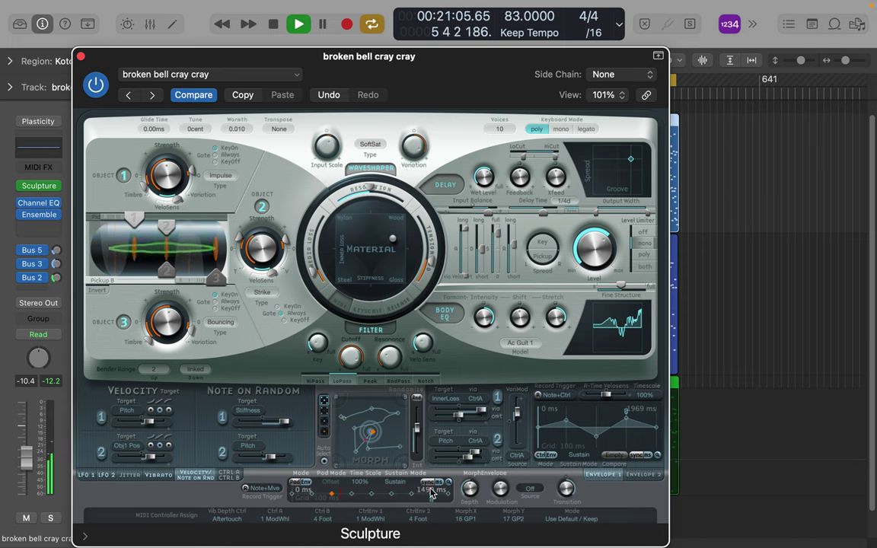
Keep the morph envelope's record trigger on Note + Move Morph Point and set its modulation source to Velocity.
left_click(245, 491)
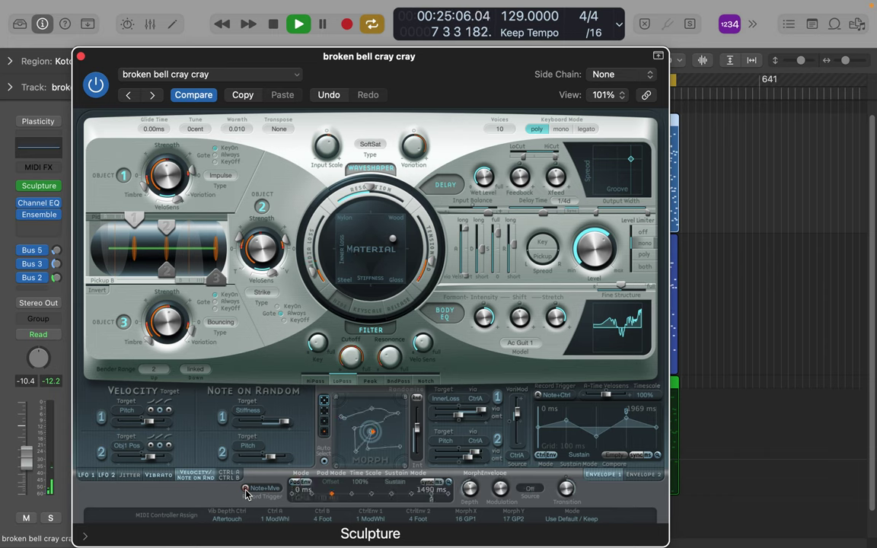
left_click(272, 489)
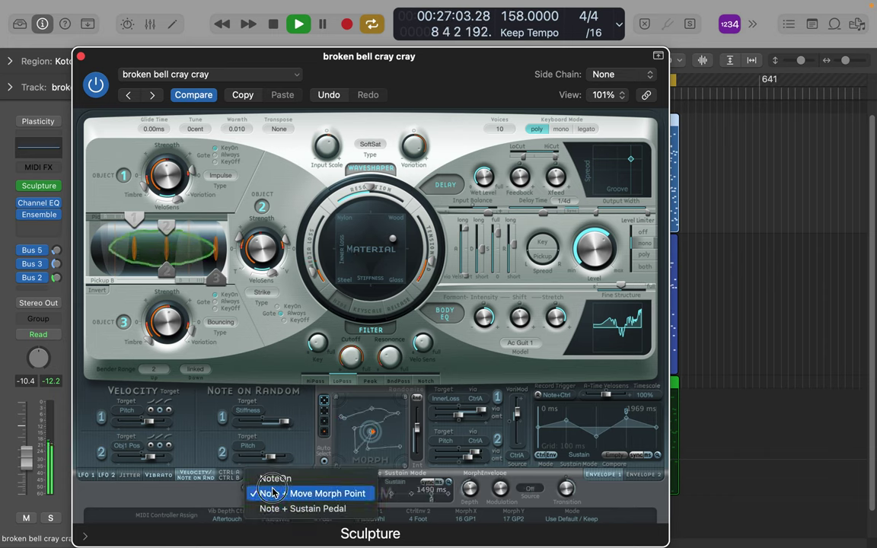
left_click(272, 494)
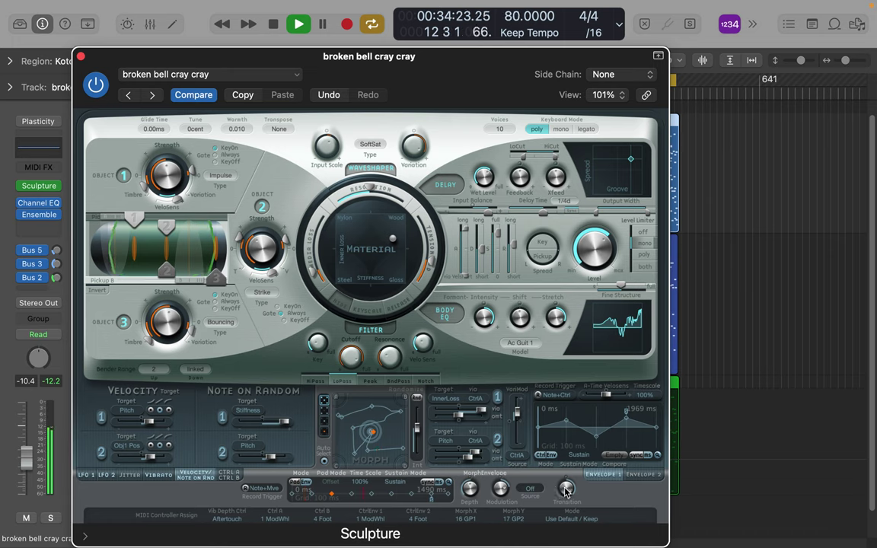
left_click(529, 492)
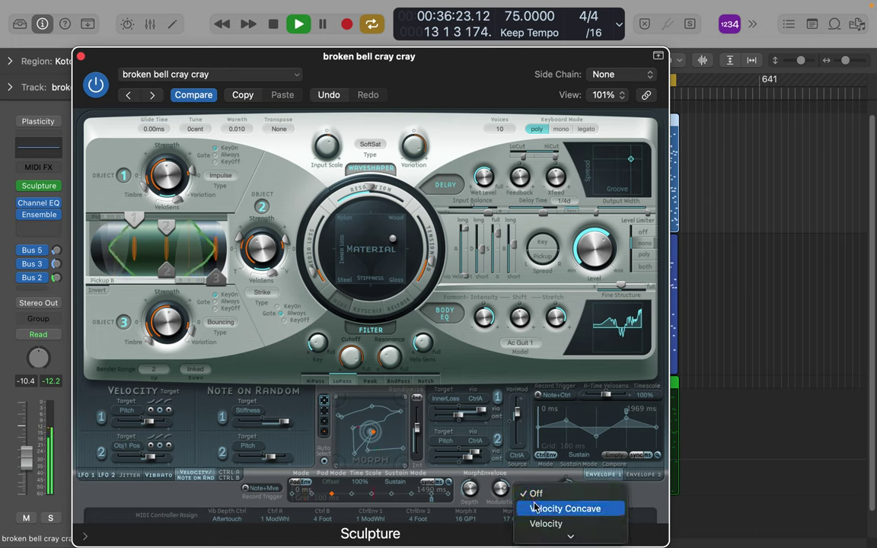
left_click(536, 522)
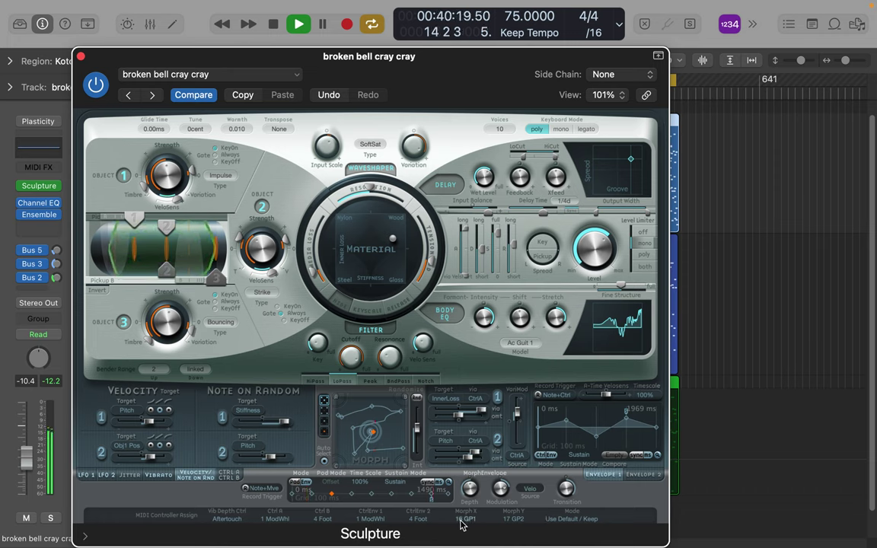
Assign LFO1's second target to Object1 Position via Velocity and spread its two modulation amount sliders apart.
left_click(83, 476)
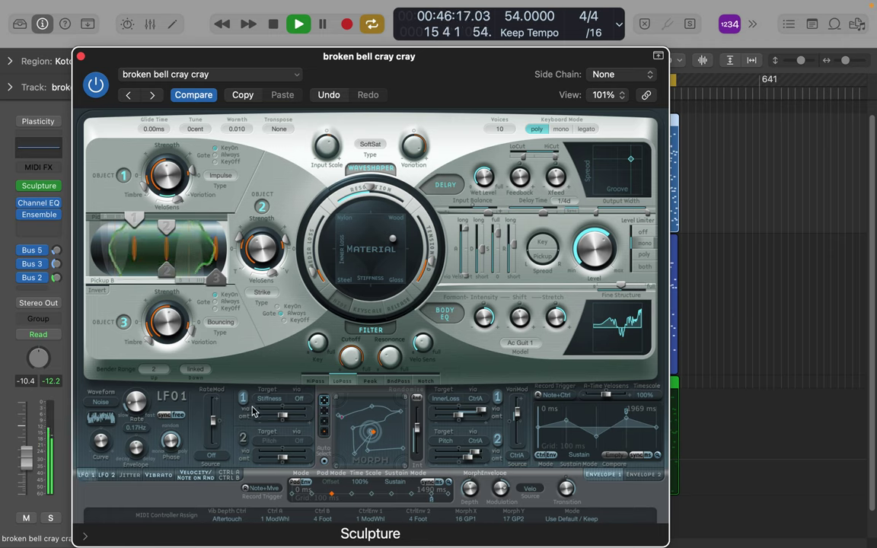
left_click(276, 444)
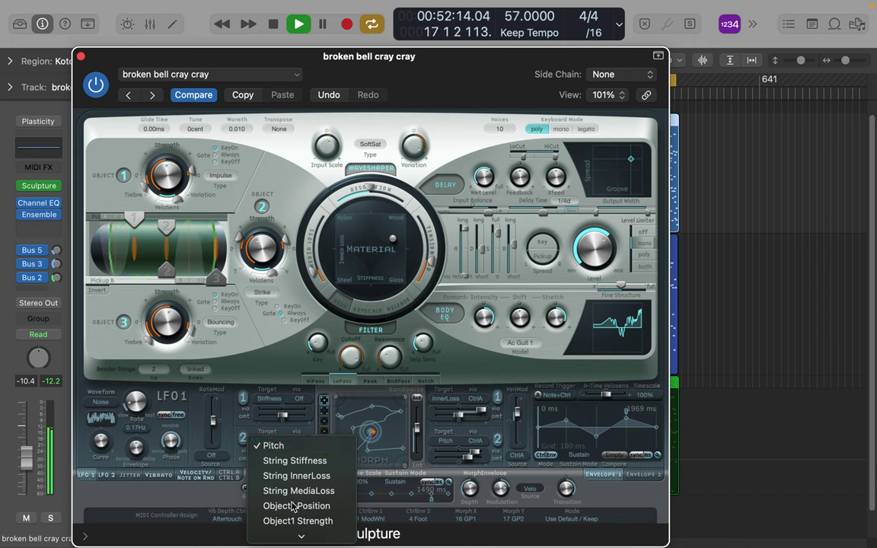
left_click(294, 504)
left_click_drag(288, 462, 299, 461)
left_click(302, 443)
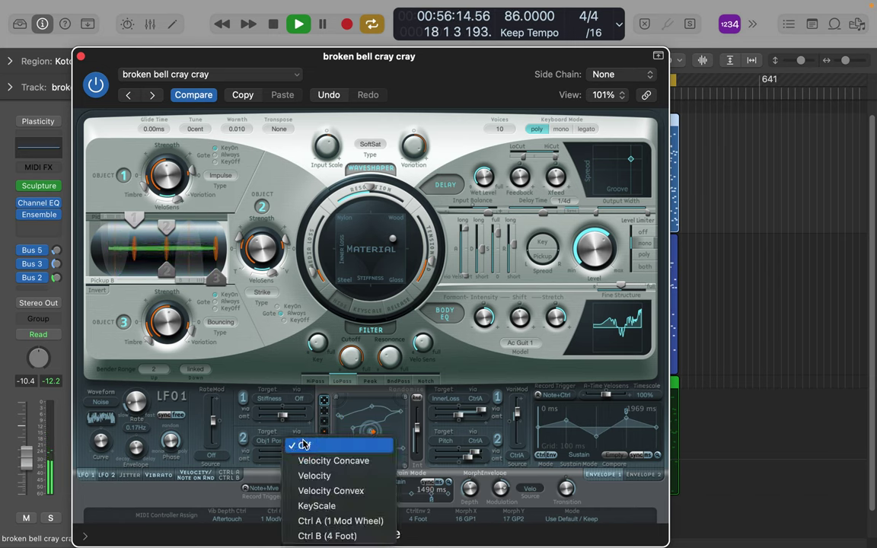
left_click(318, 476)
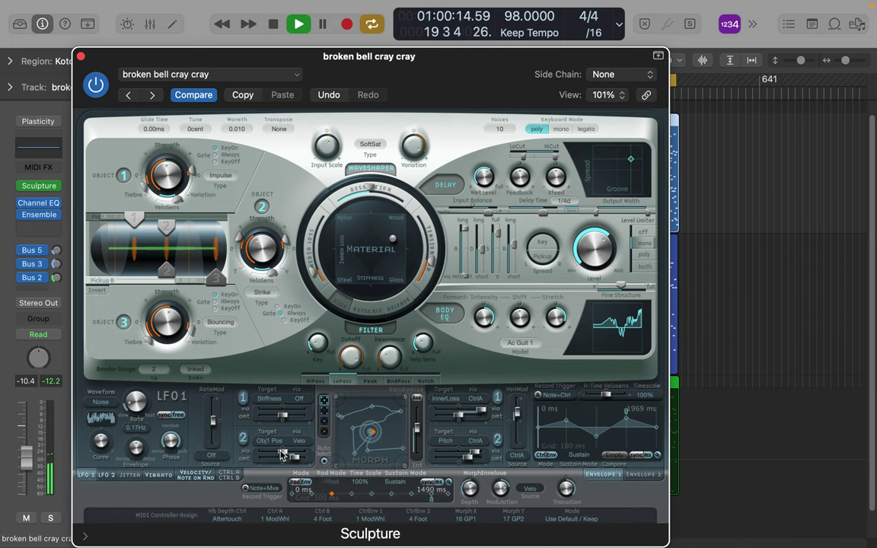
left_click_drag(283, 454, 272, 455)
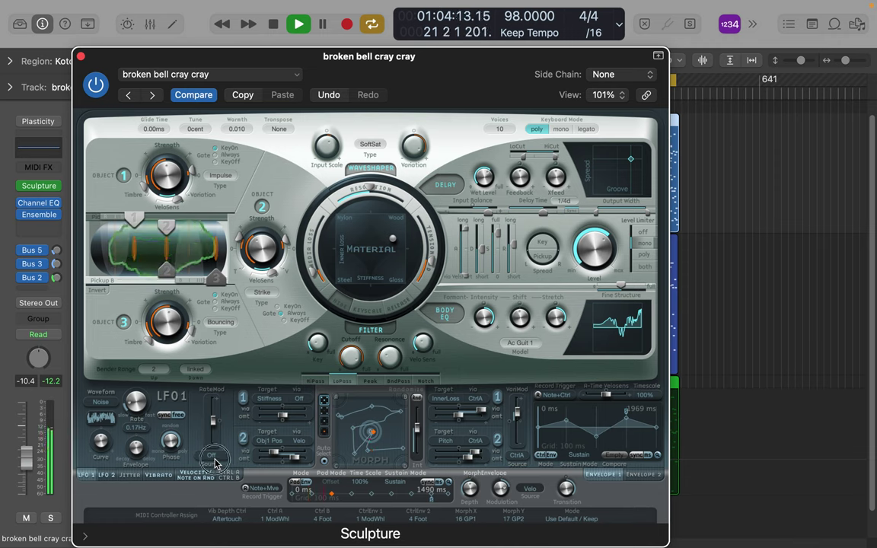
Raise LFO1's RateMod amount and set its source to Velocity Convex.
left_click_drag(216, 431, 213, 425)
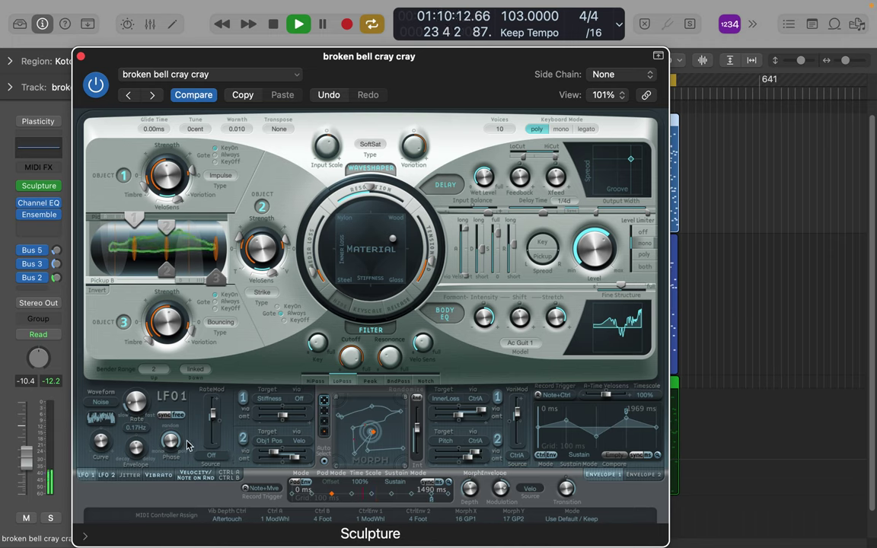
left_click(212, 457)
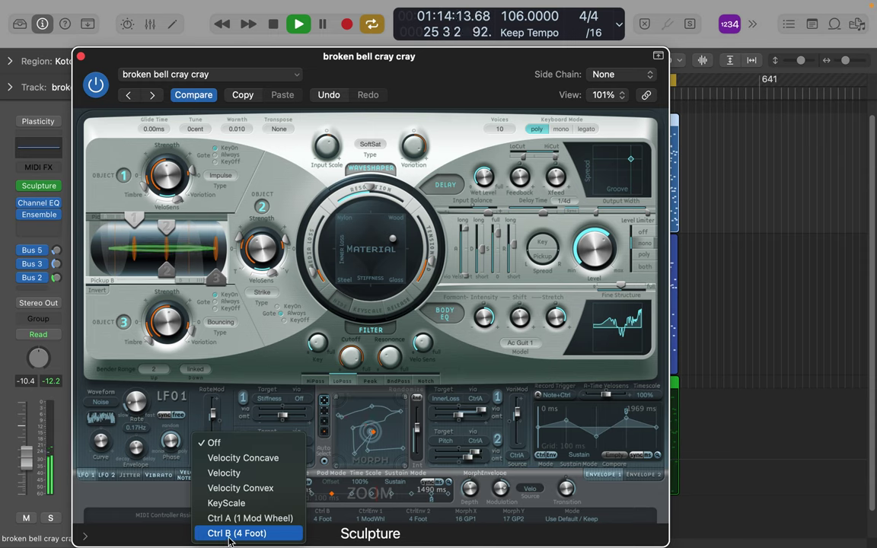
left_click(231, 492)
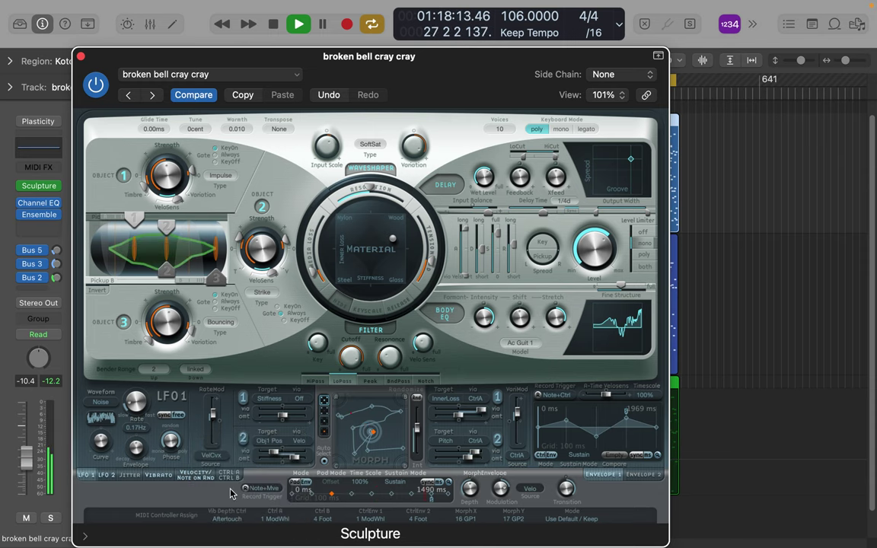
Enable both modulation targets of Jitter 1 and both of Jitter 2.
left_click(131, 475)
left_click(124, 419)
left_click(126, 454)
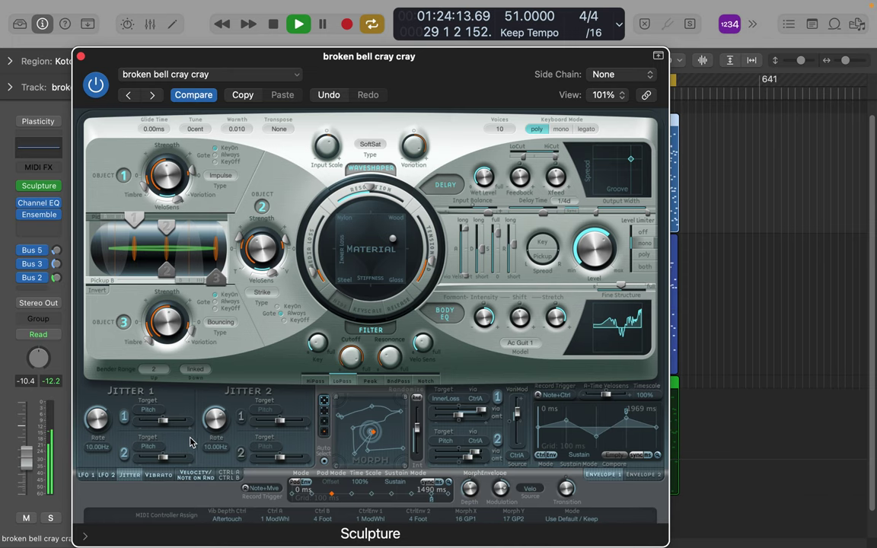
left_click(241, 418)
left_click(241, 455)
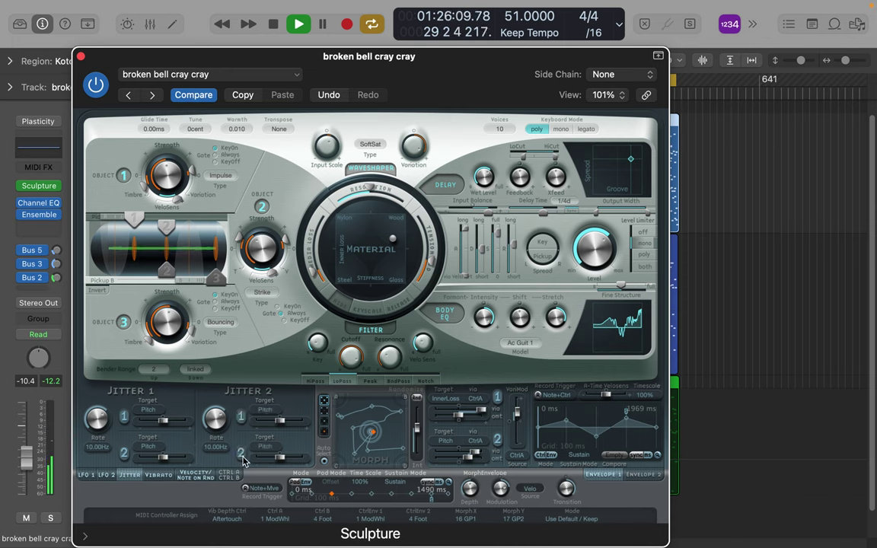
Increase the Pitch amount of Jitter 1's first target and set its second target to String Stiffness.
left_click_drag(163, 421, 170, 422)
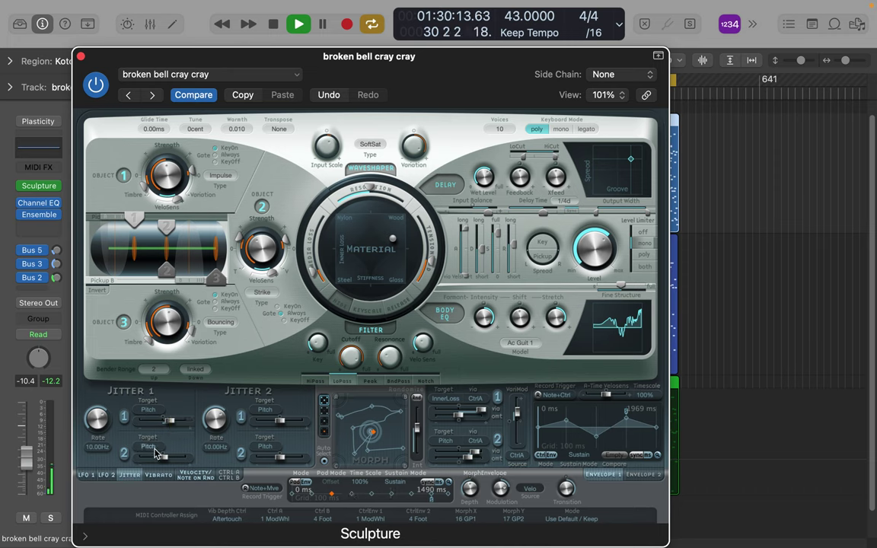
left_click(150, 447)
left_click(162, 466)
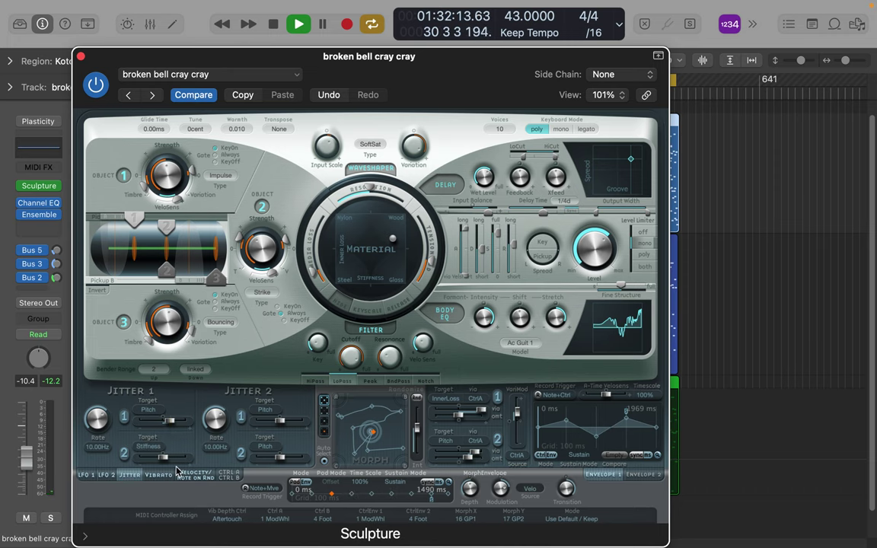
Raise Jitter 1's Stiffness amount slightly, set Jitter 2's second target to Pickup Pan A+B and increase its amount.
left_click_drag(162, 457, 167, 457)
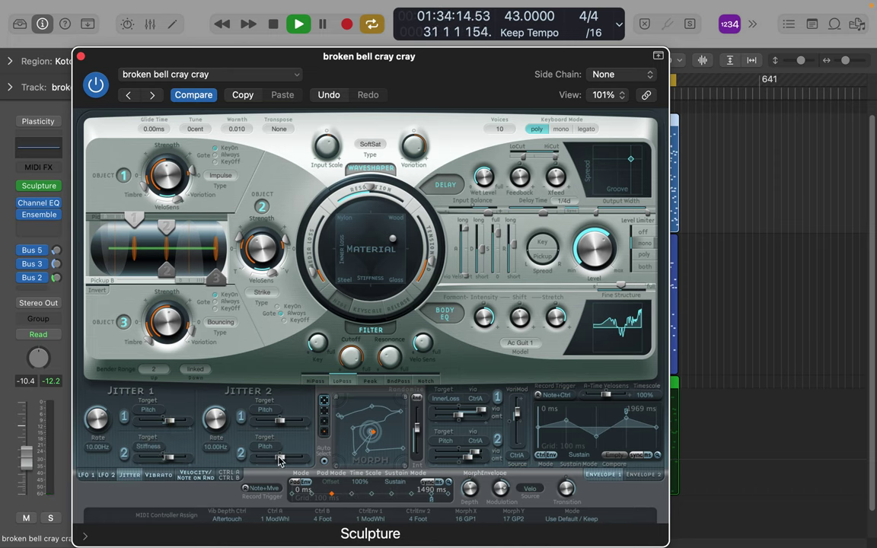
left_click(268, 449)
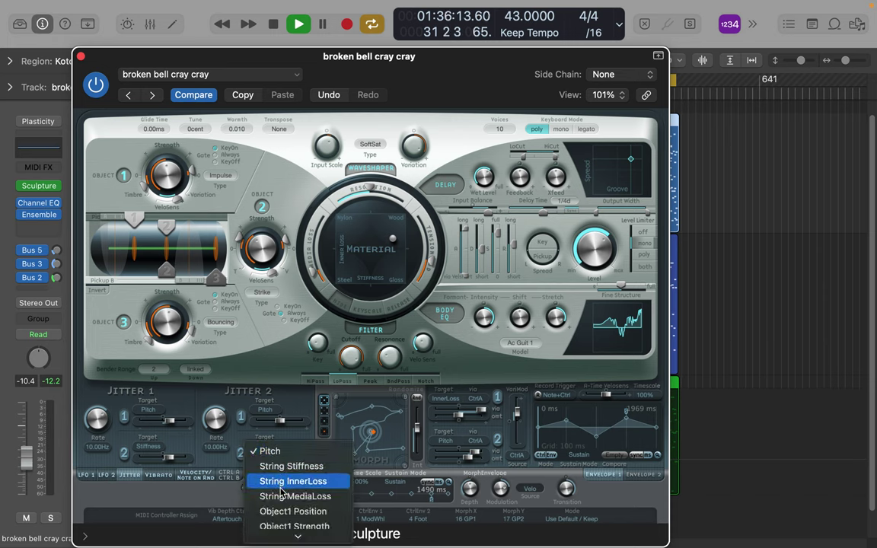
mouse_move(294, 545)
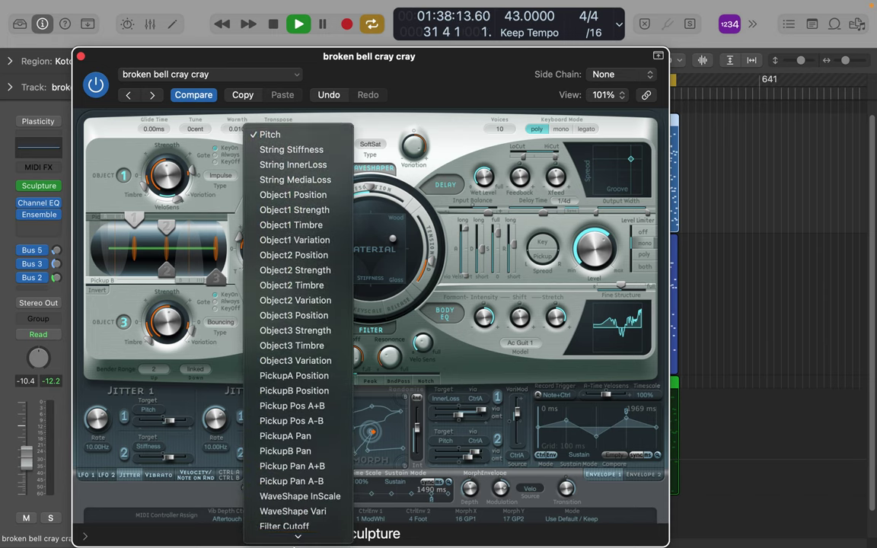
left_click(304, 458)
left_click_drag(282, 460, 291, 461)
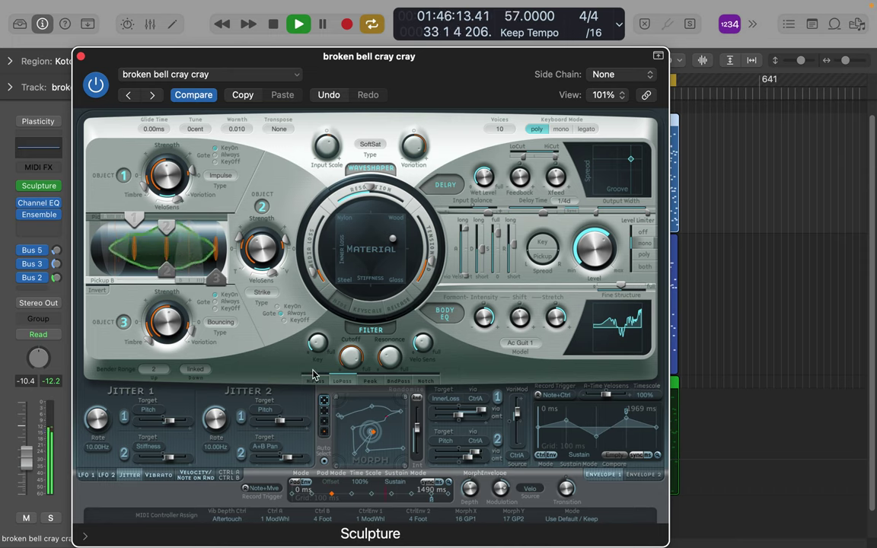
Set Jitter 2's first target to Pickup Pan A-B and increase its modulation amount.
left_click(284, 422)
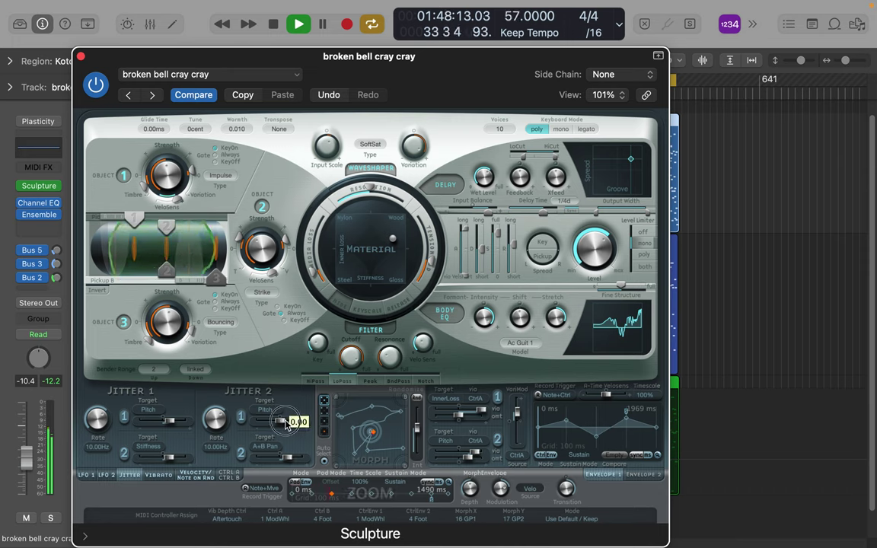
left_click(265, 411)
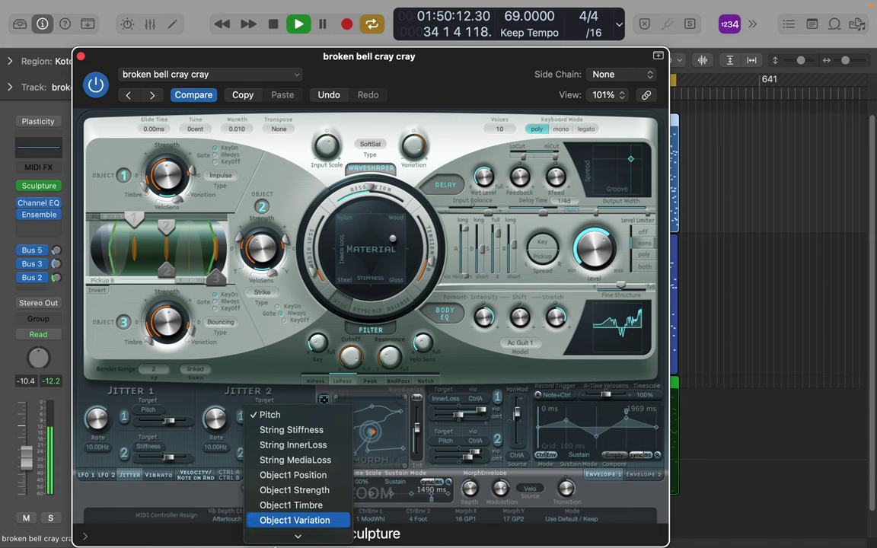
mouse_move(276, 538)
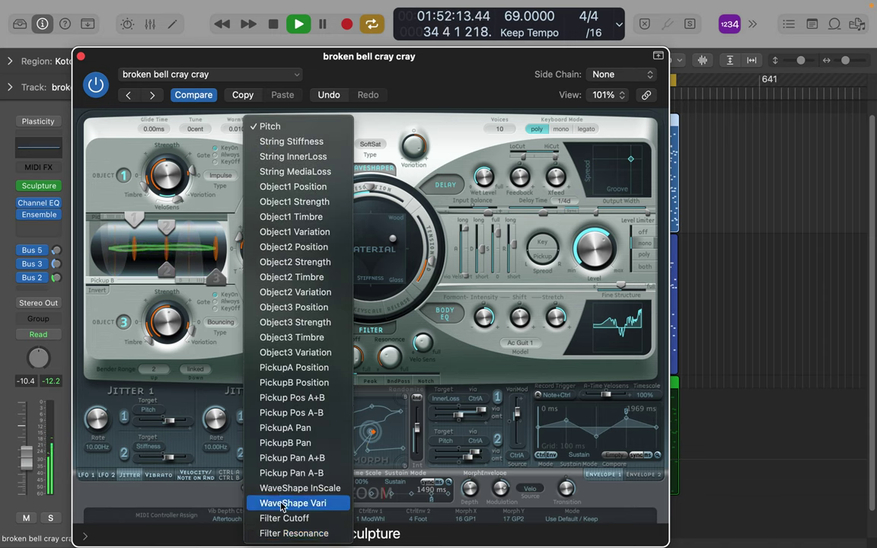
left_click(283, 475)
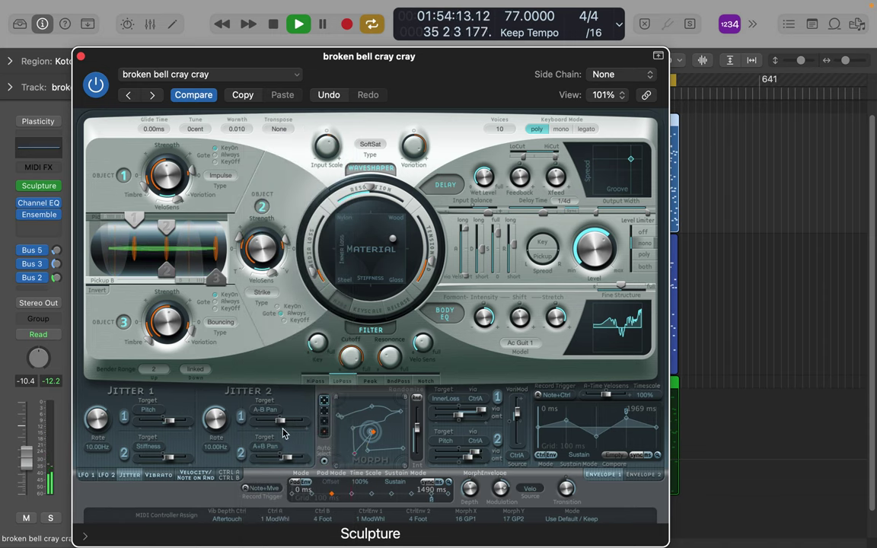
left_click_drag(280, 421, 295, 429)
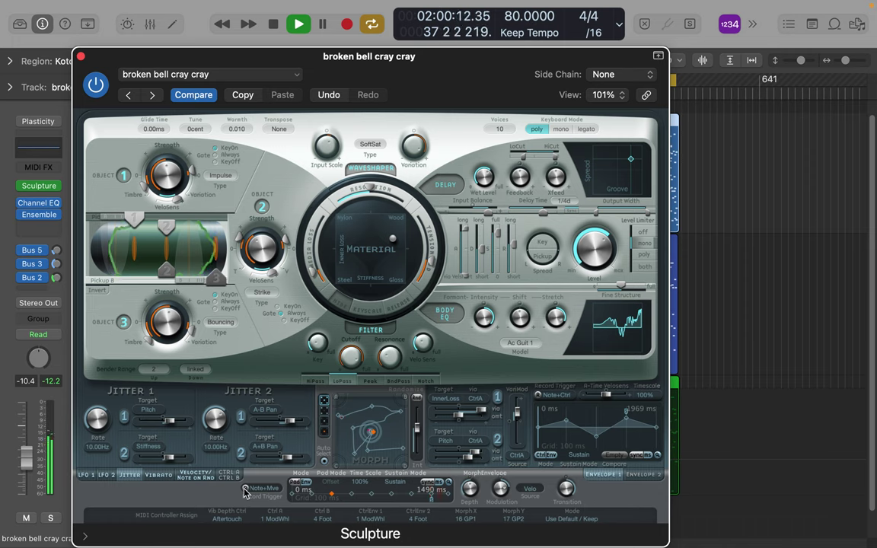
Raise the Vibrato's maximum depth via VibCtrl, set its waveform to Triangle and its rate to 9.60 Hz.
left_click(159, 476)
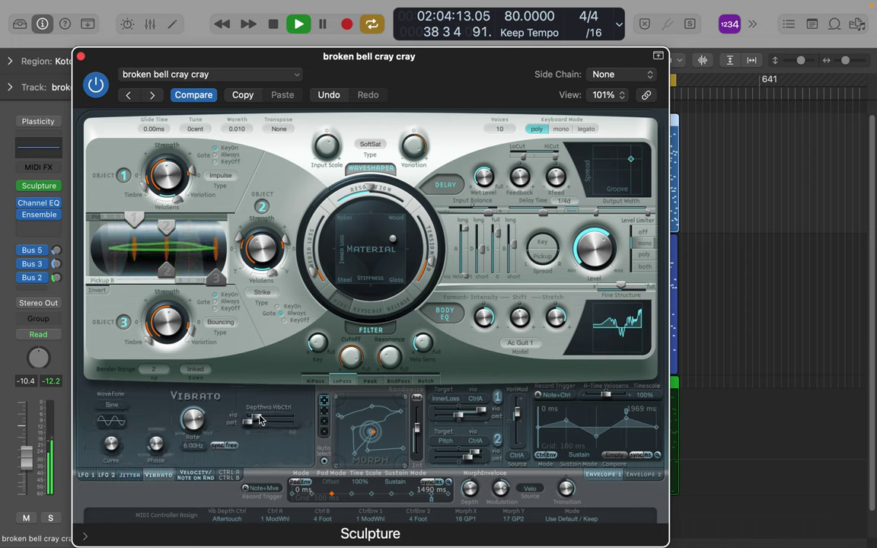
left_click_drag(259, 419, 277, 419)
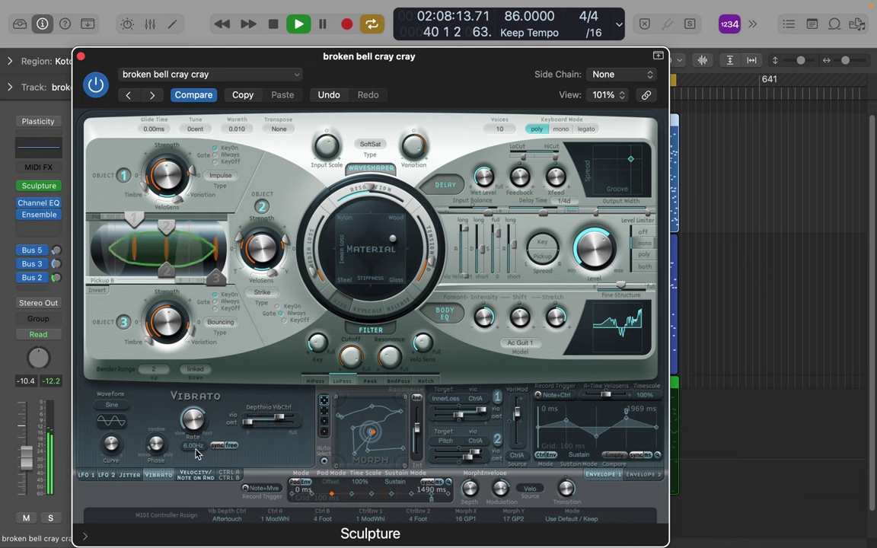
left_click_drag(156, 444, 111, 439)
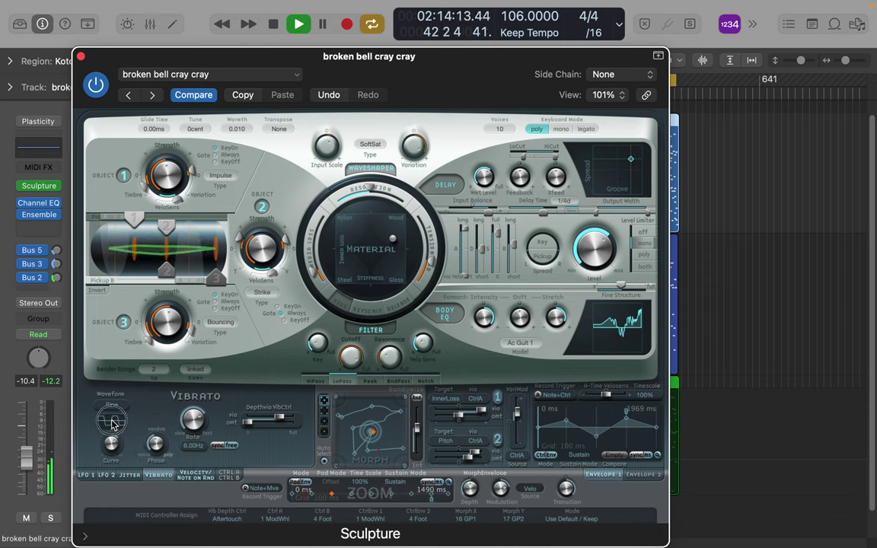
left_click(112, 407)
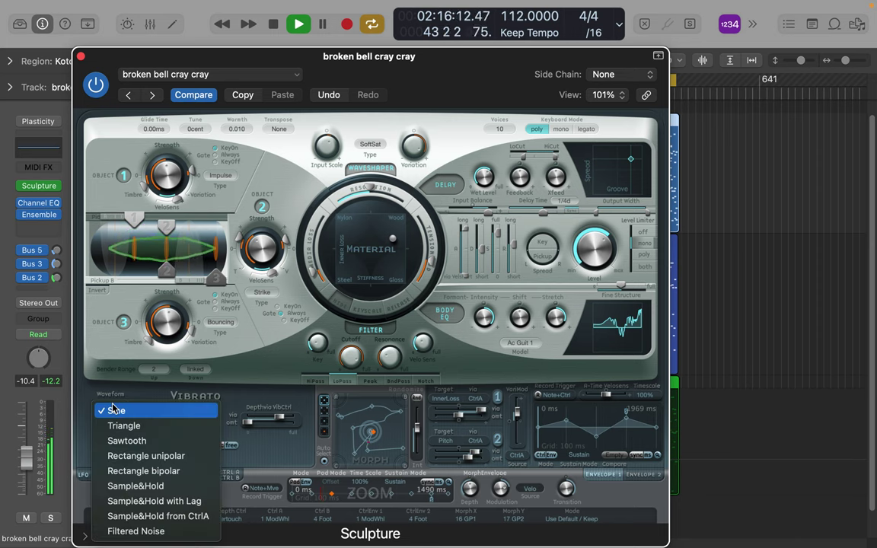
left_click(118, 427)
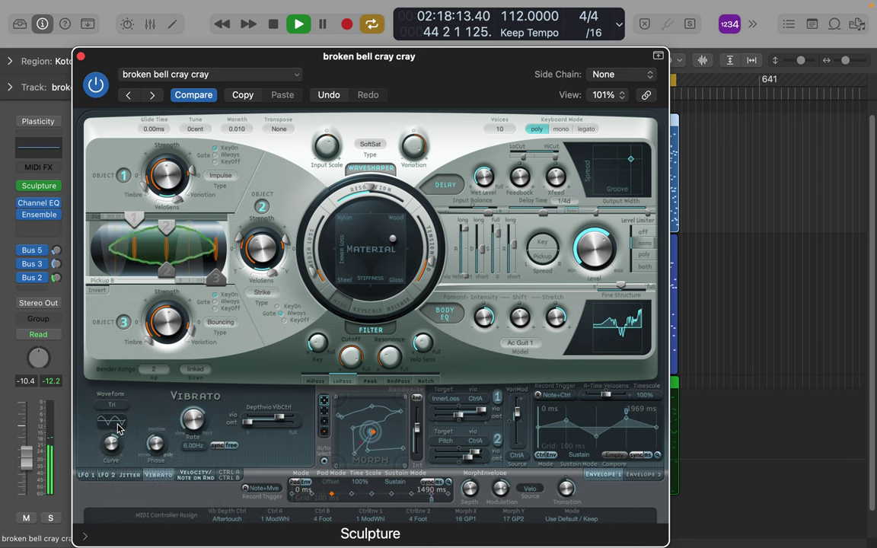
left_click_drag(200, 425, 203, 419)
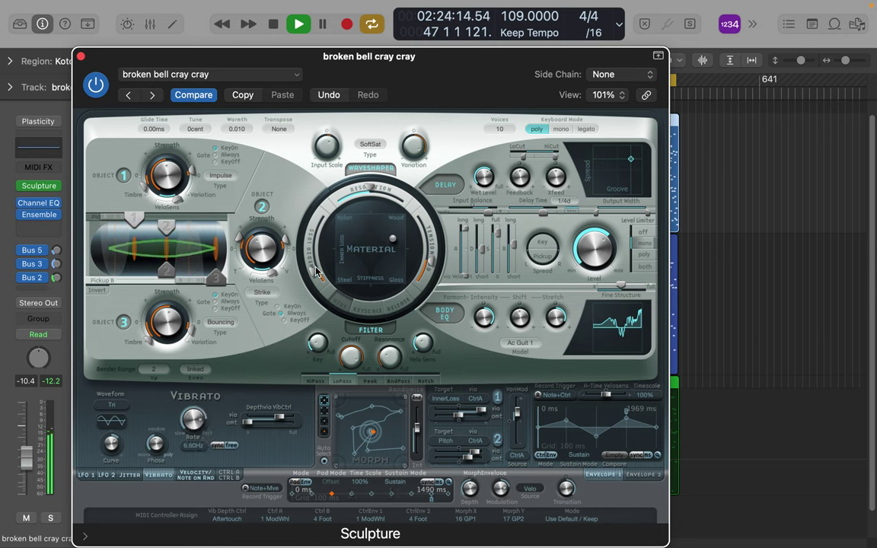
Close Sculpture, audition the broken bell cray cray track in solo, unsolo it and reopen its Sculpture window.
left_click(81, 56)
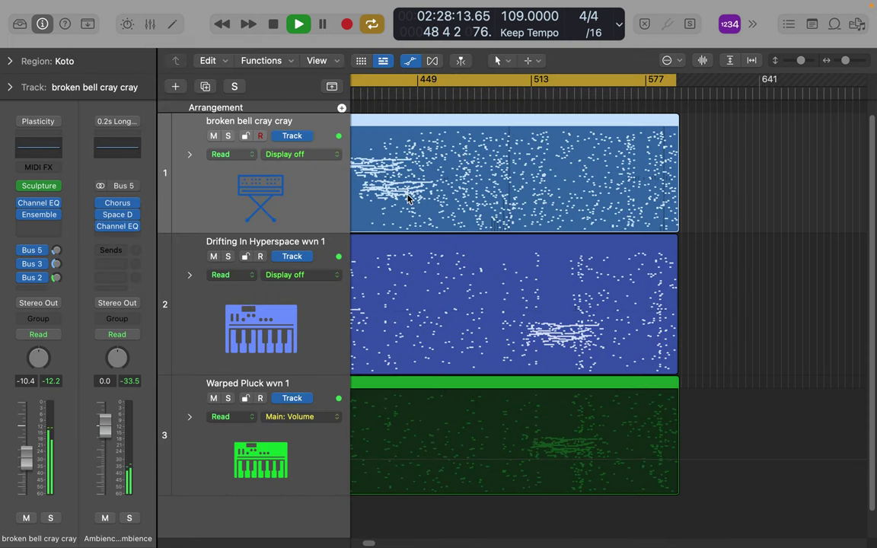
scroll(568, 201, "left", 10)
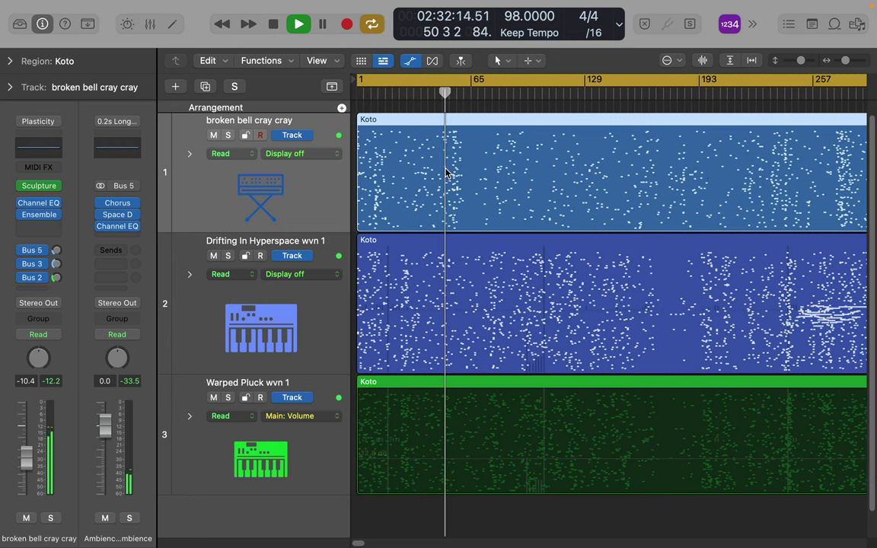
left_click(227, 135)
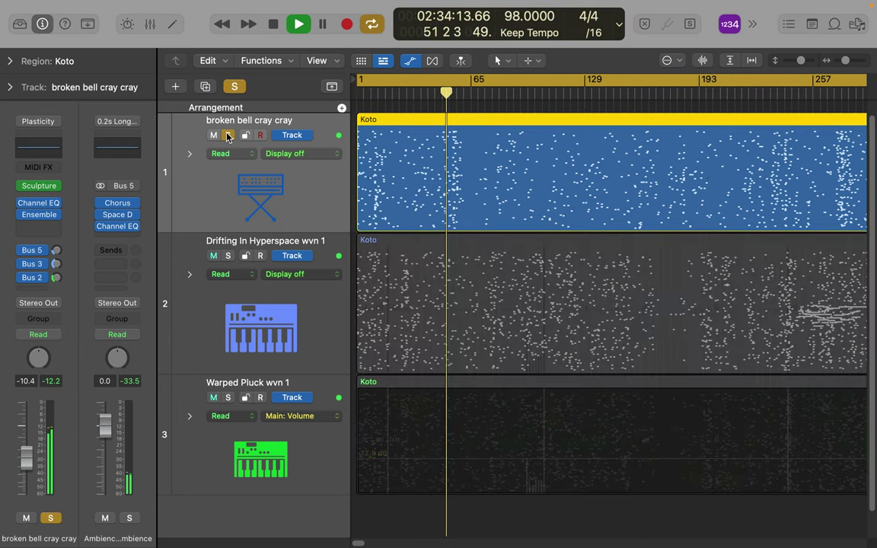
left_click(226, 134)
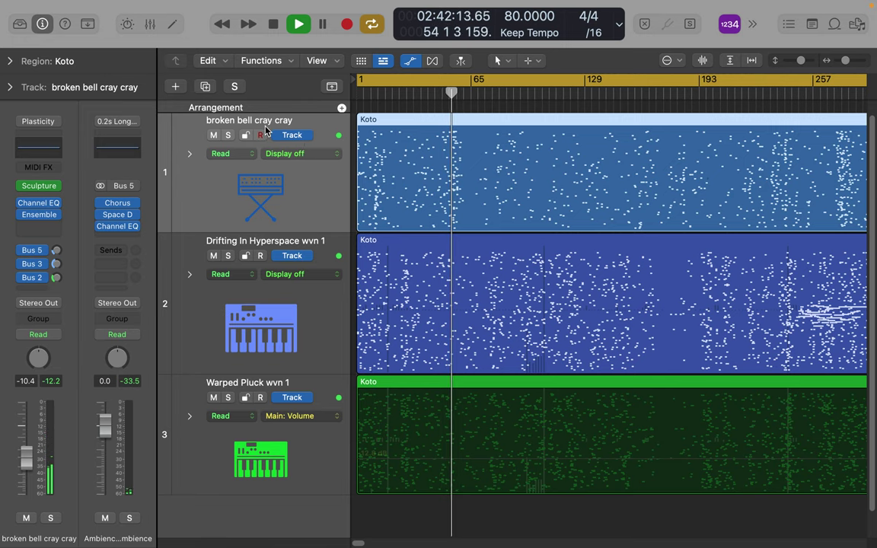
left_click(42, 184)
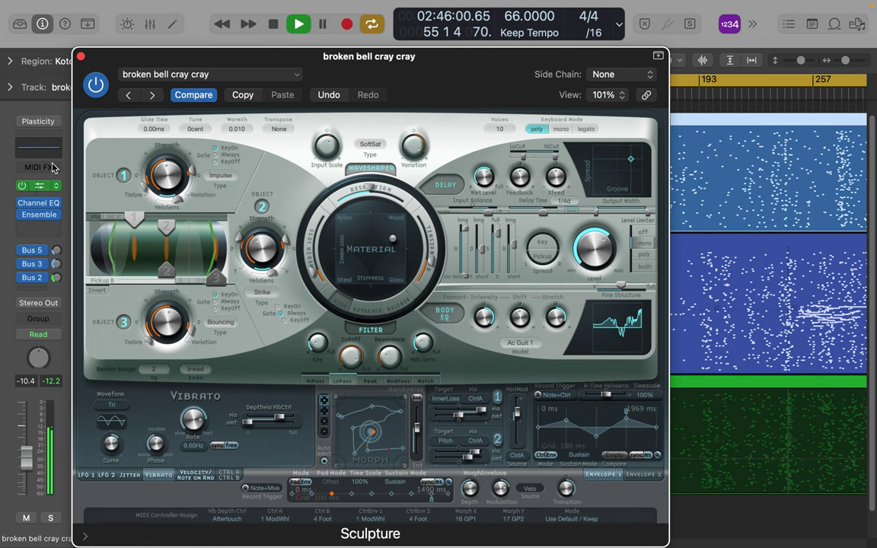
left_click(205, 74)
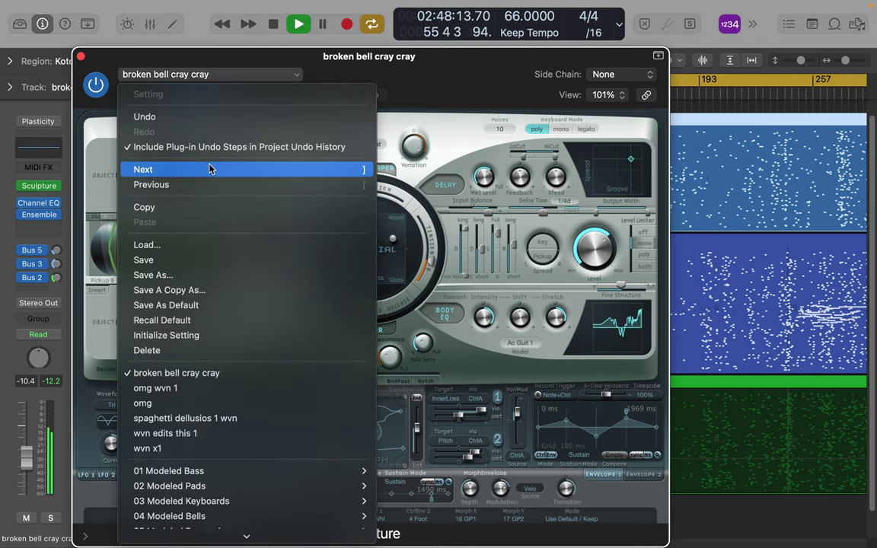
left_click(190, 377)
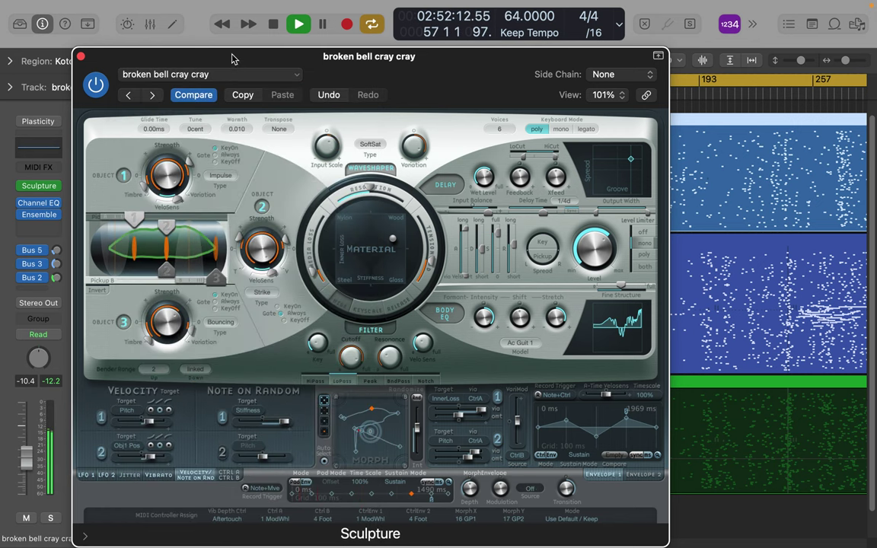
left_click(128, 8)
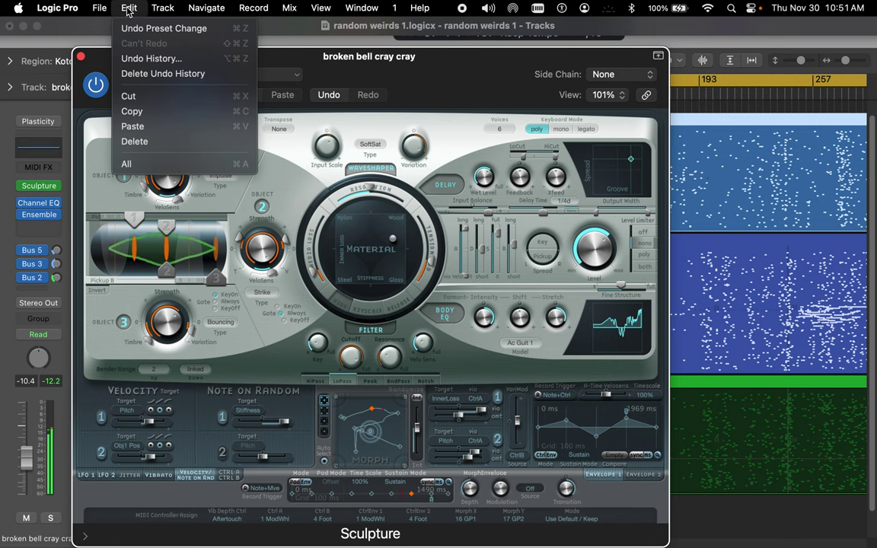
left_click(137, 28)
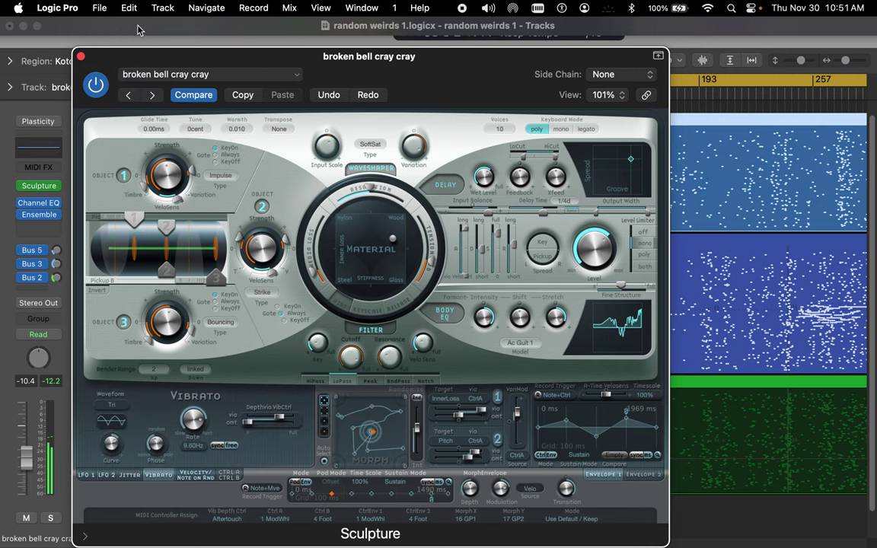
Save the edited Sculpture sound as a new setting named "broken bell cray cray 2 wvn".
left_click(177, 74)
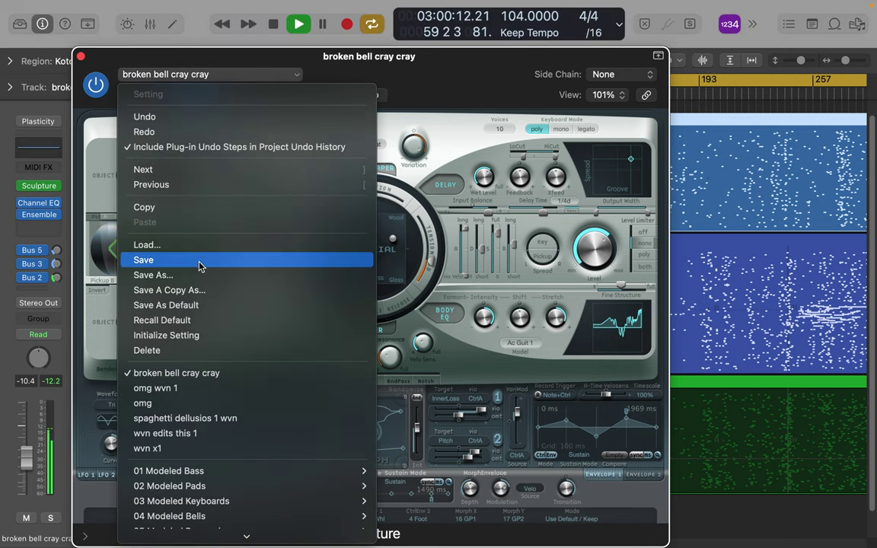
left_click(191, 277)
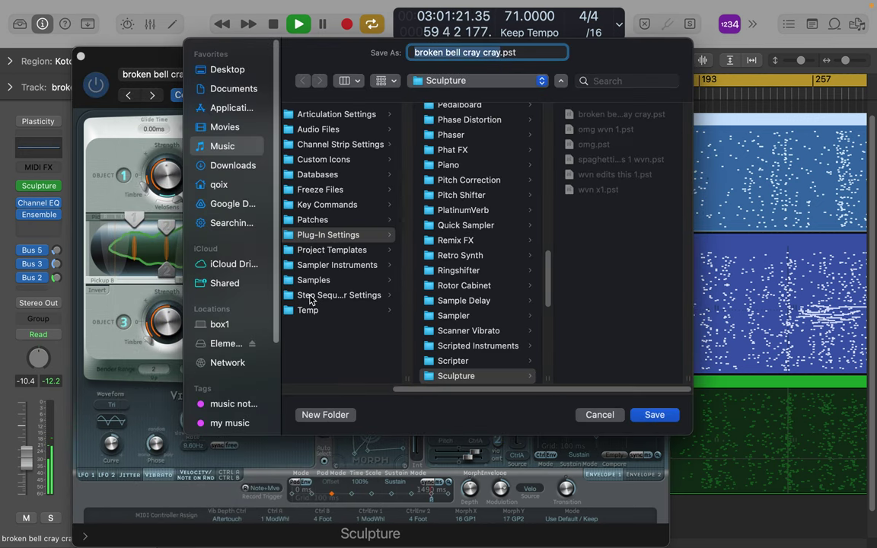
left_click(485, 52)
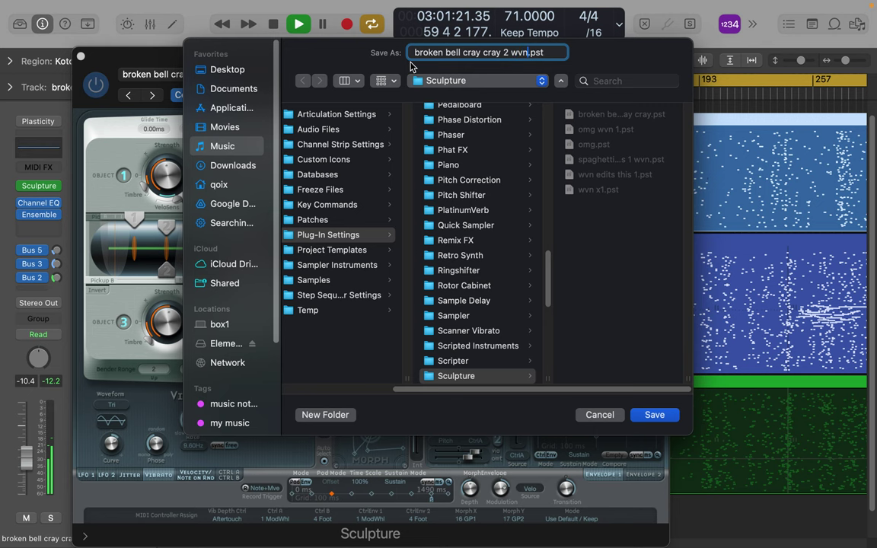
key("Return")
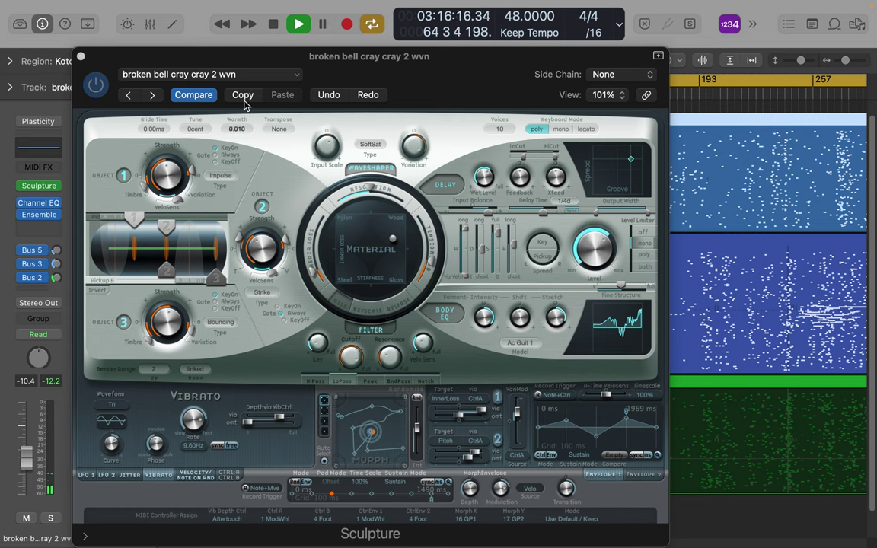
Try the spaghetti dellusios 1 wvn setting with the Material ball moved to the centre of the pad.
left_click(232, 74)
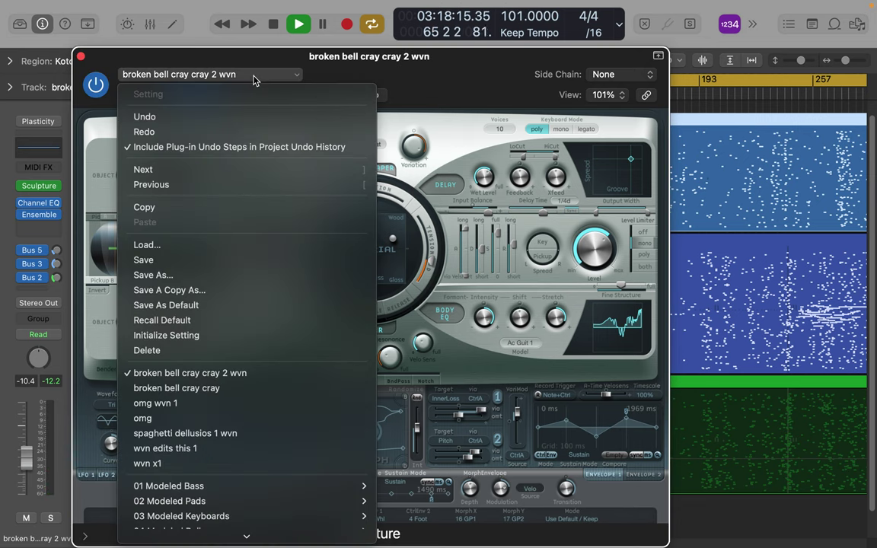
left_click(204, 436)
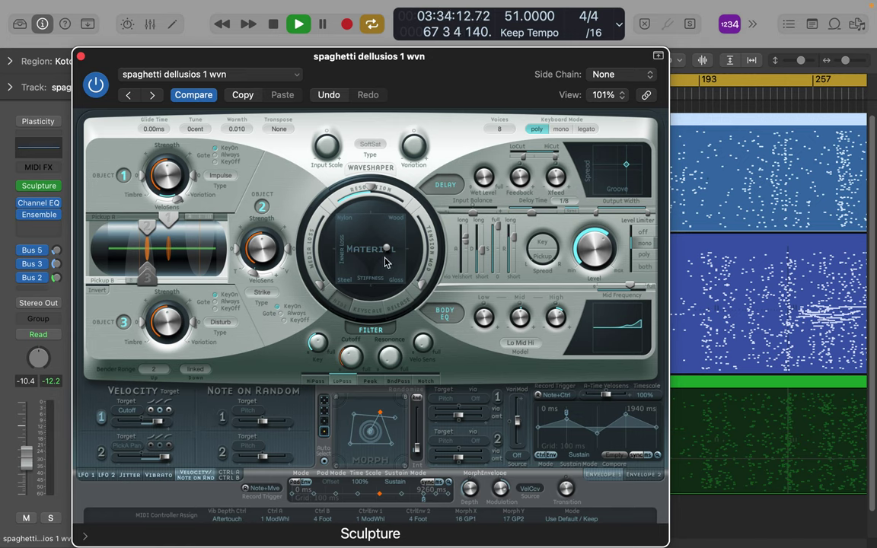
left_click_drag(387, 248, 373, 252)
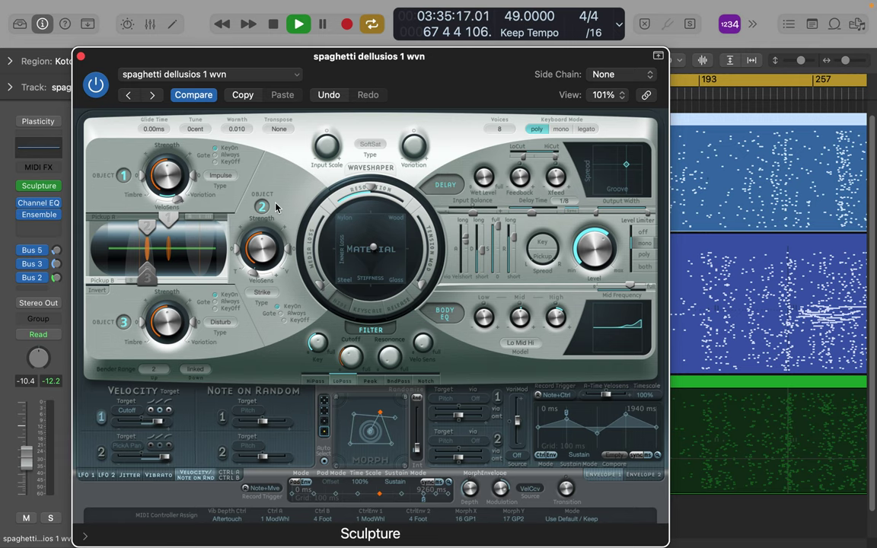
Load the wvn edits this 1 setting, uncover the first track's header and slightly adjust Object 1's Variation.
left_click(181, 74)
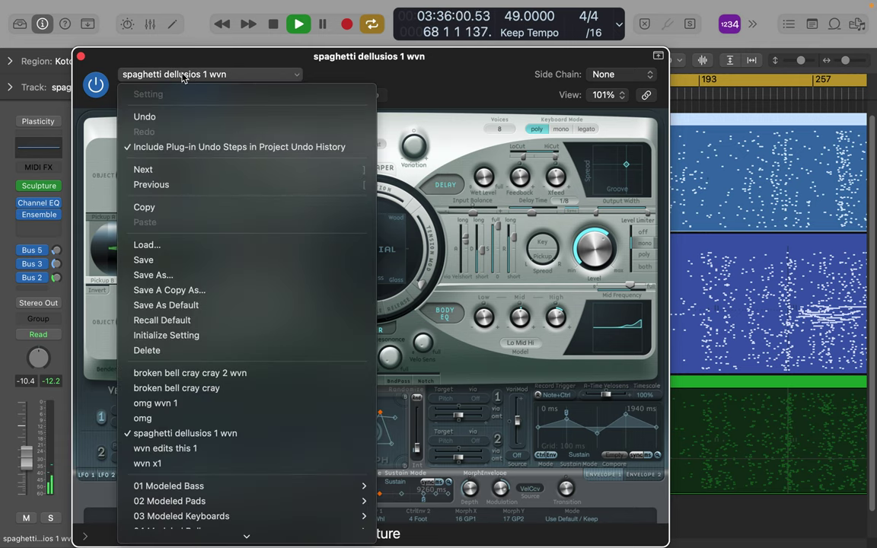
left_click(184, 450)
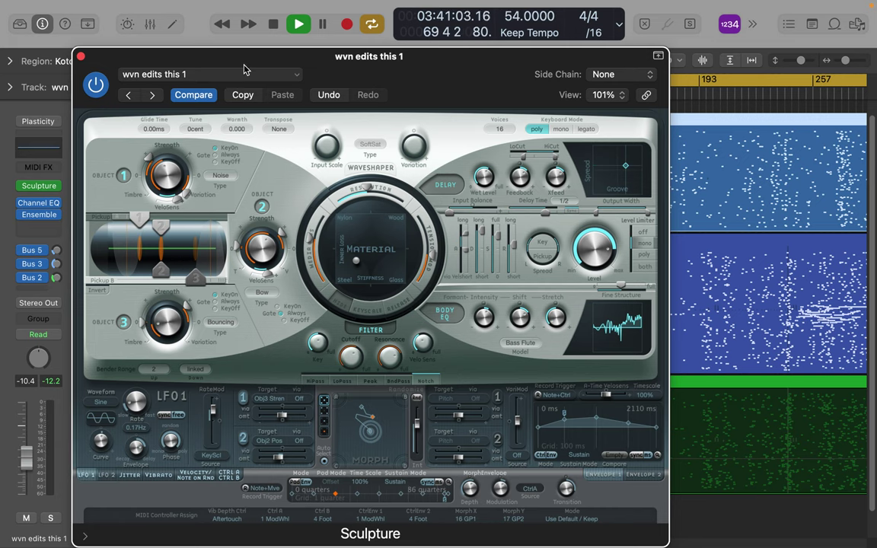
mouse_move(241, 60)
left_mouse_down()
mouse_move(449, 64)
mouse_move(305, 172)
mouse_move(228, 316)
mouse_move(268, 120)
mouse_move(261, 203)
mouse_move(268, 253)
mouse_move(276, 172)
left_mouse_up()
mouse_move(204, 297)
left_mouse_down()
mouse_move(209, 284)
mouse_move(200, 289)
mouse_move(207, 289)
left_mouse_up()
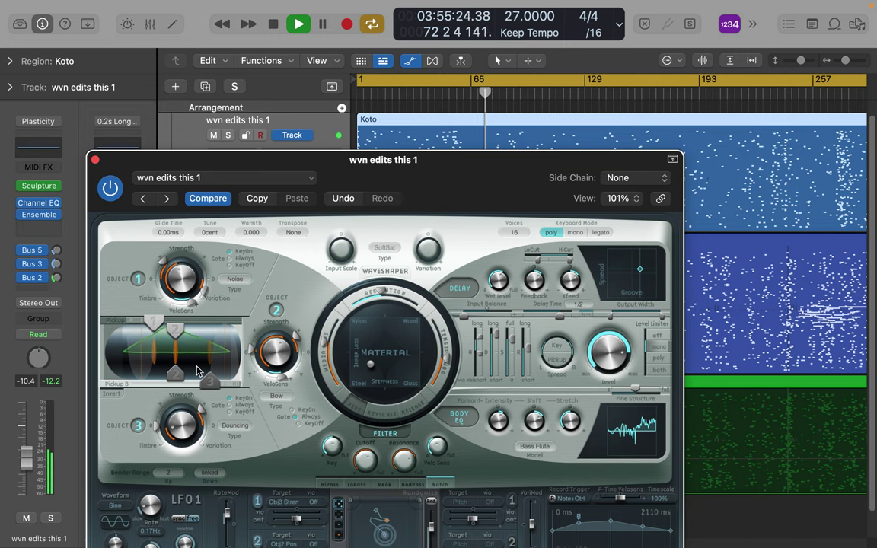
left_click(189, 134)
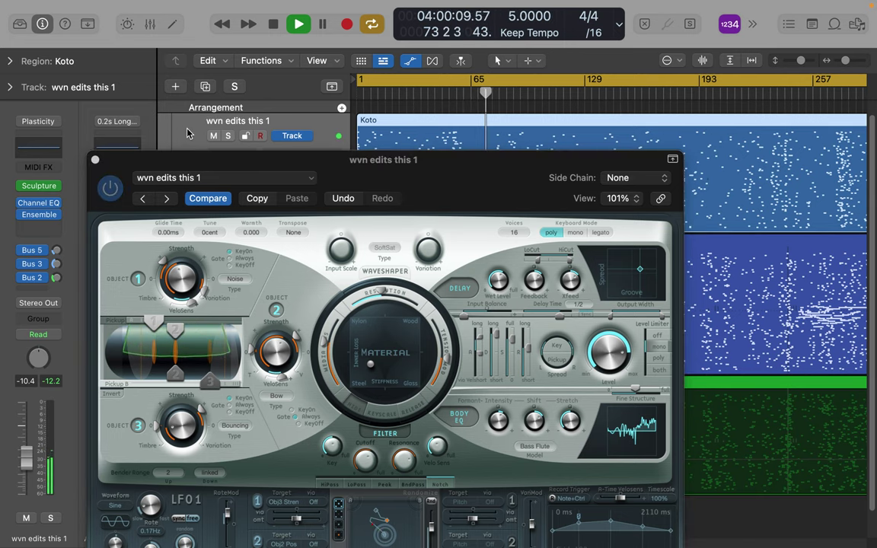
Close Sculpture, solo the wvn edits this 1 track and continue playback from about bar 99.
left_click(95, 160)
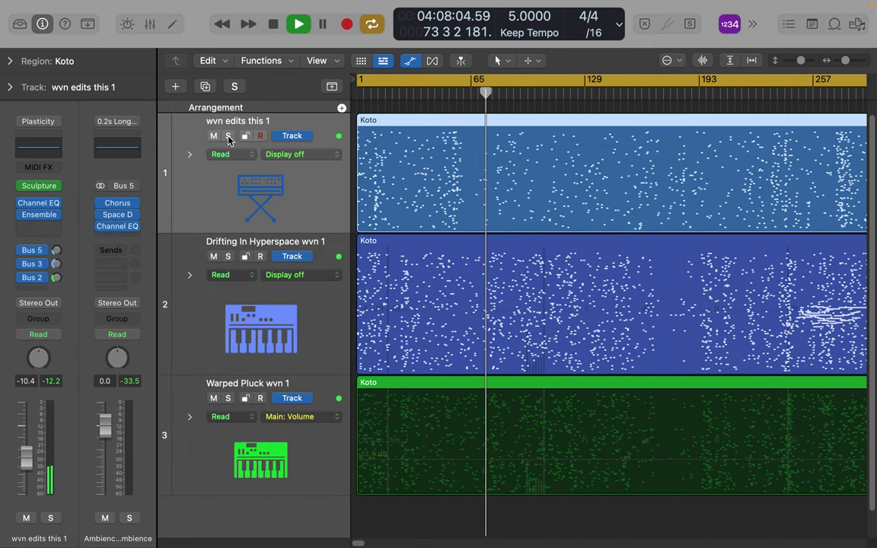
left_click(214, 136)
left_click(214, 137)
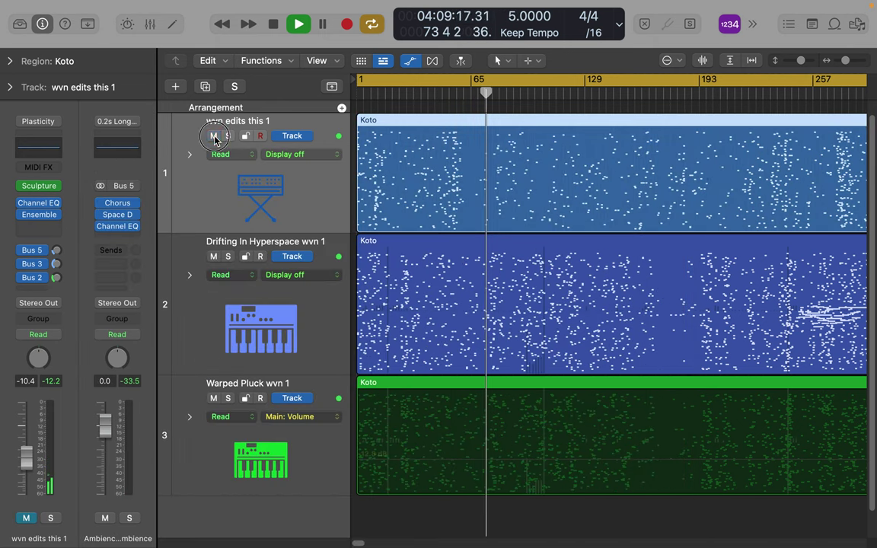
left_click(228, 136)
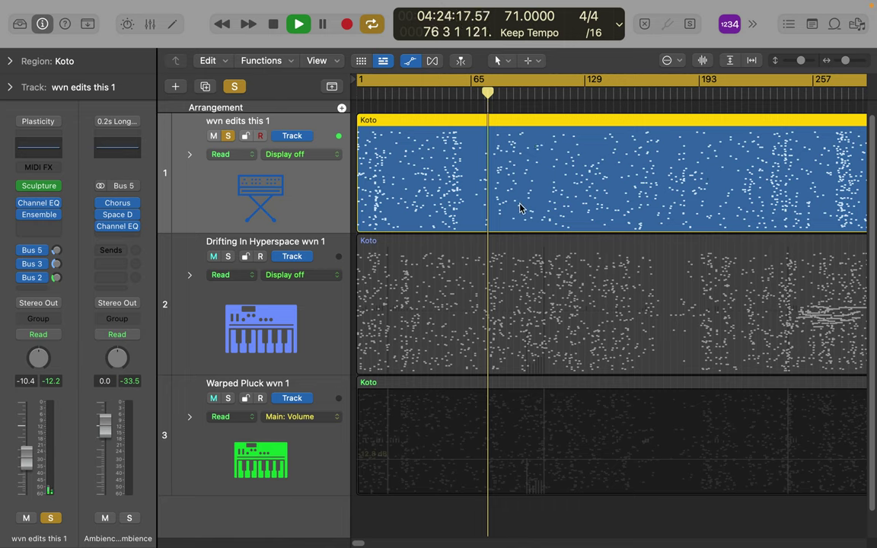
left_click(531, 98)
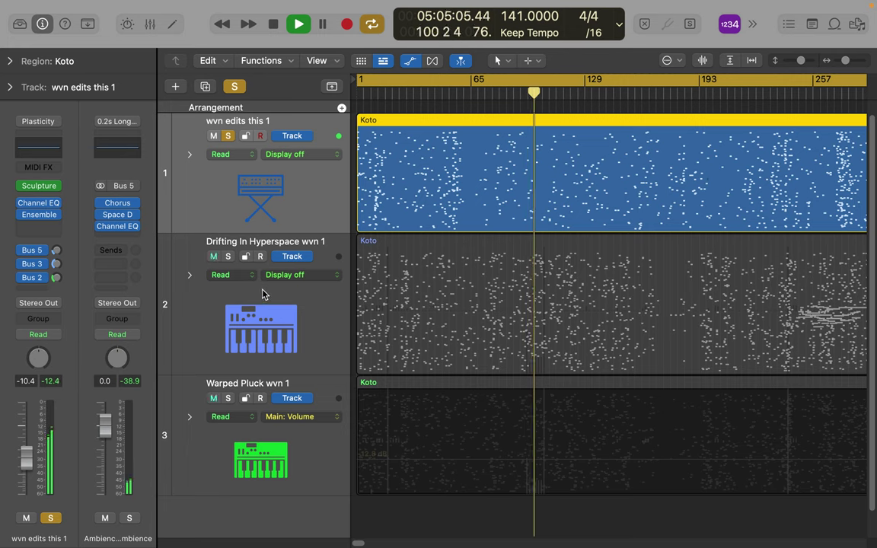
Try the Warped Pluck wvn 1 Alchemy setting on the Drifting In Hyperspace wvn 1 track.
left_click(228, 256)
left_click(228, 256)
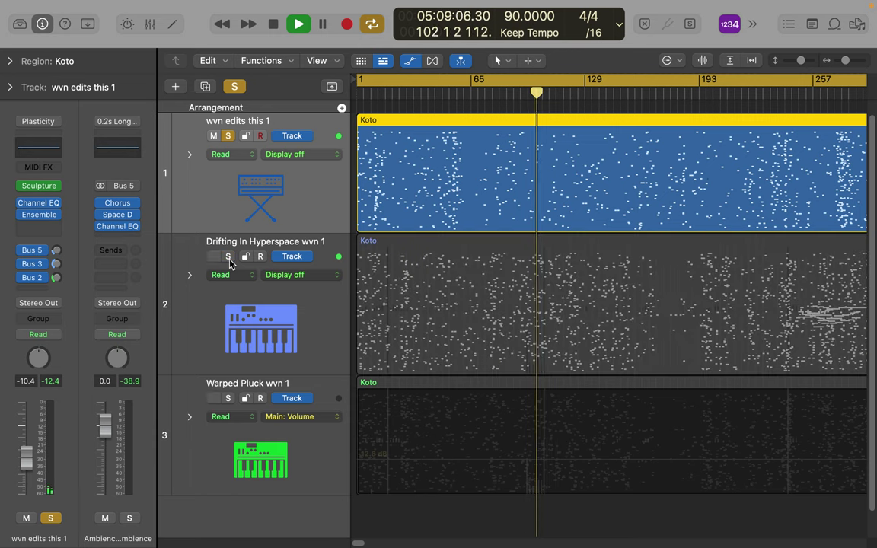
left_click(206, 326)
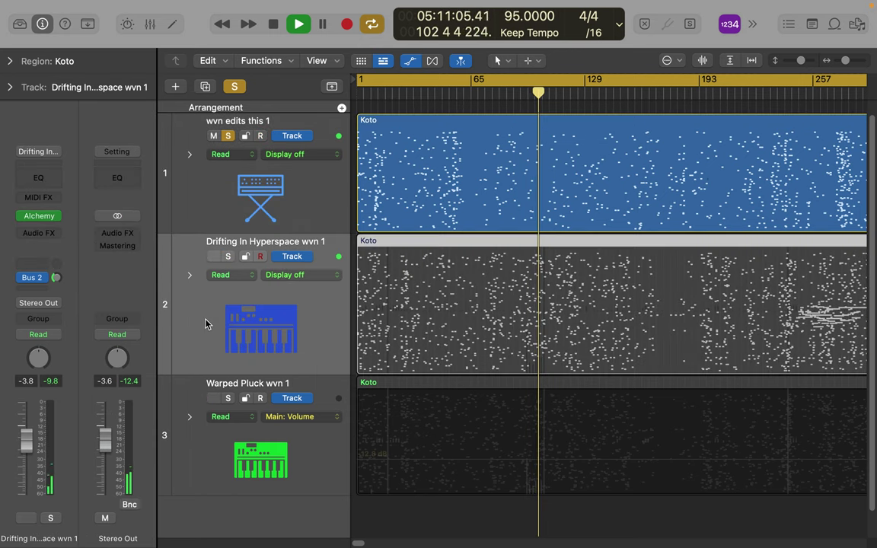
left_click(40, 217)
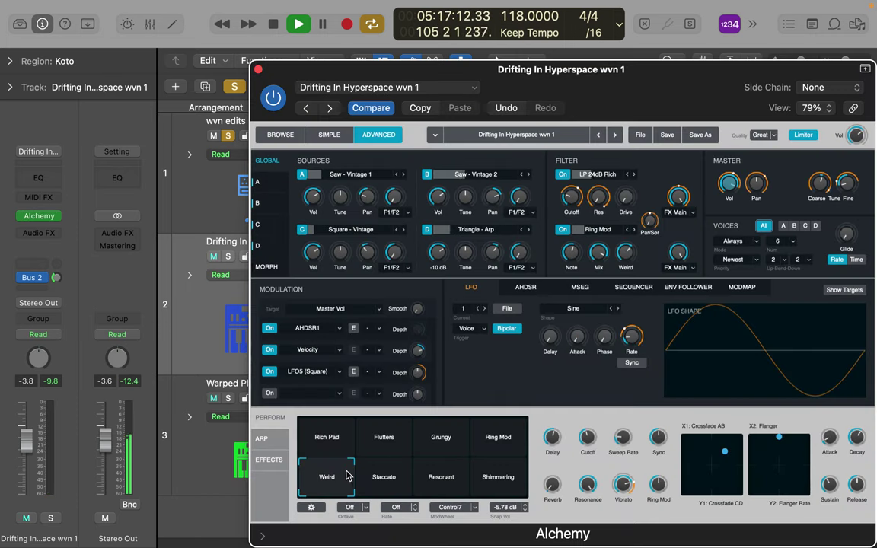
left_click(380, 88)
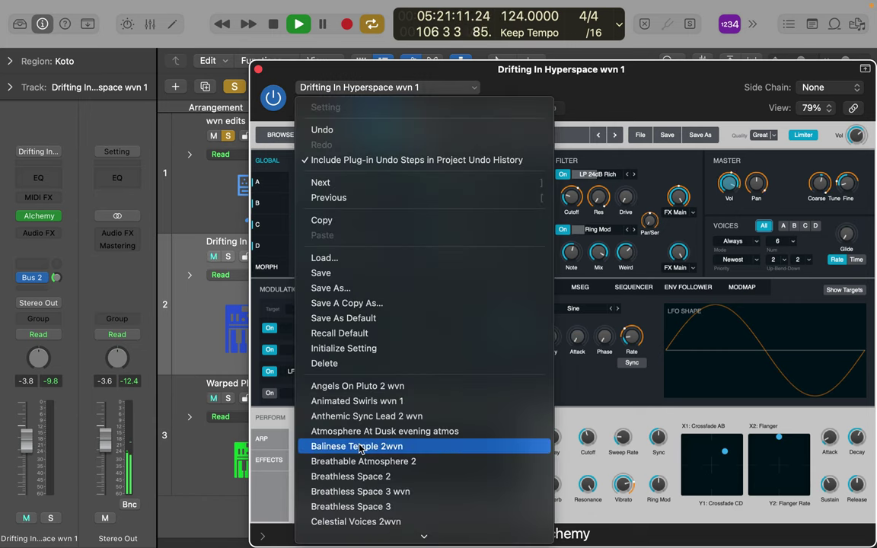
scroll(360, 446, "down", 5)
scroll(360, 448, "down", 10)
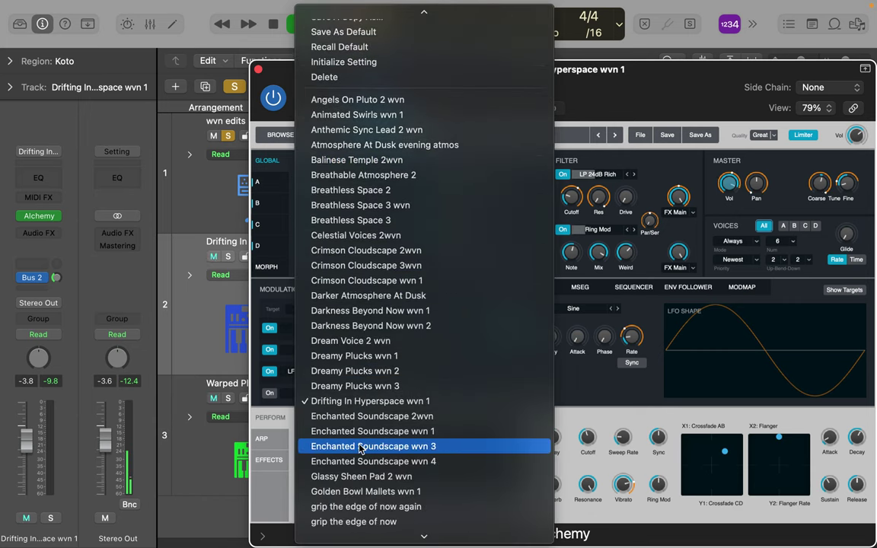
scroll(360, 448, "down", 13)
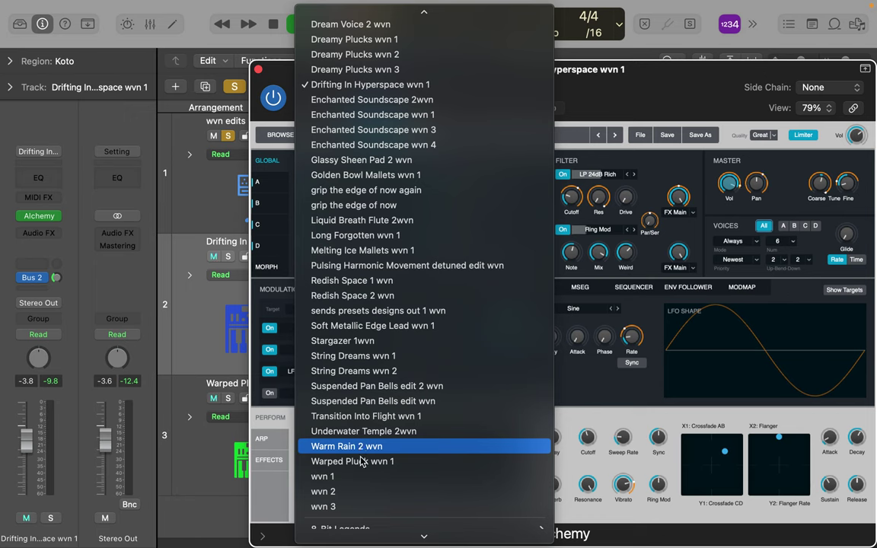
left_click(363, 463)
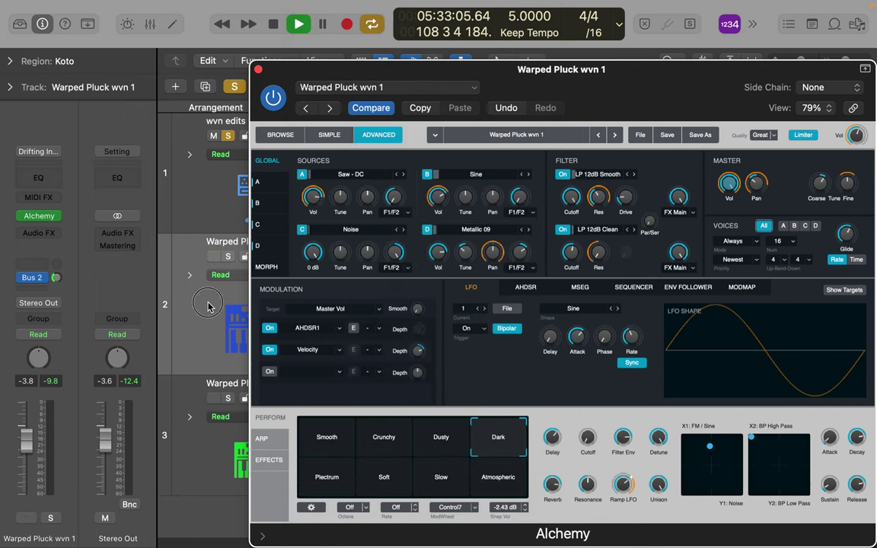
Solo the second track, nudge Alchemy's FM / Sine and Noise pad point towards the centre and close the synth.
left_click(208, 306)
left_click(228, 256)
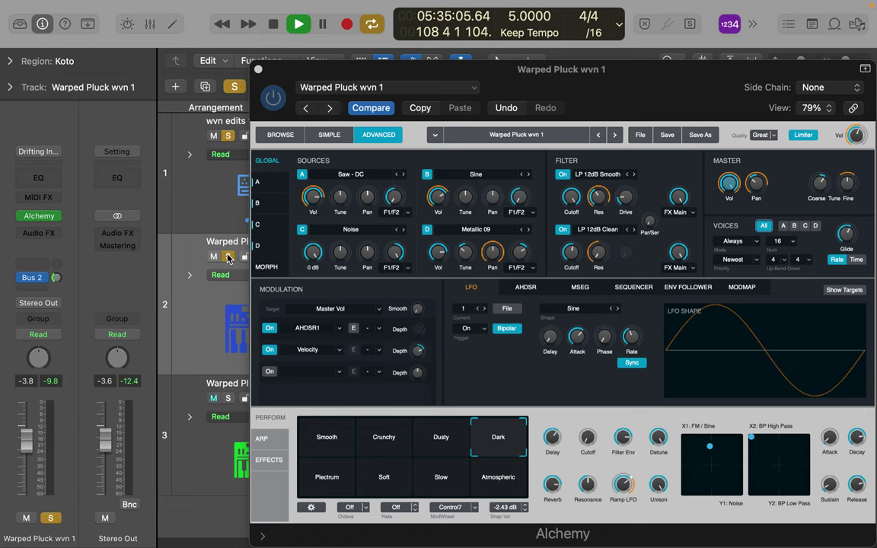
left_click_drag(474, 73, 543, 137)
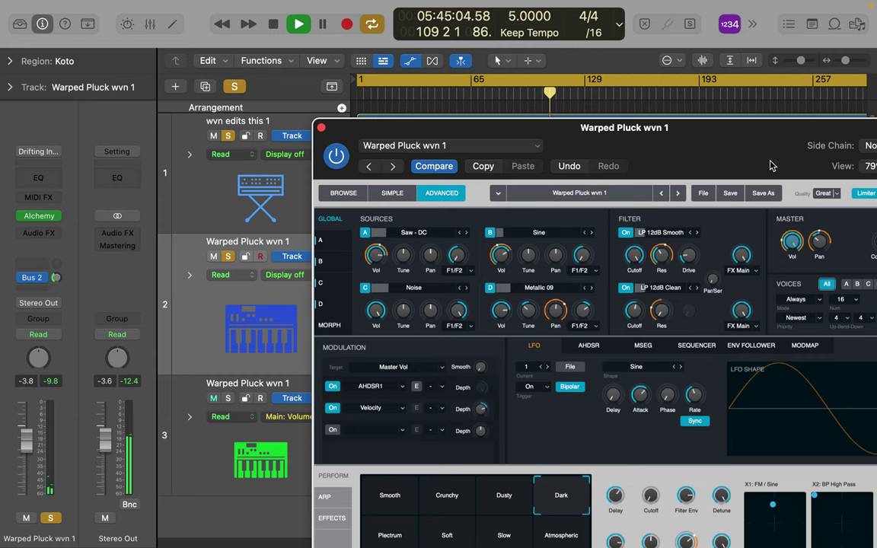
left_click_drag(761, 127, 637, 92)
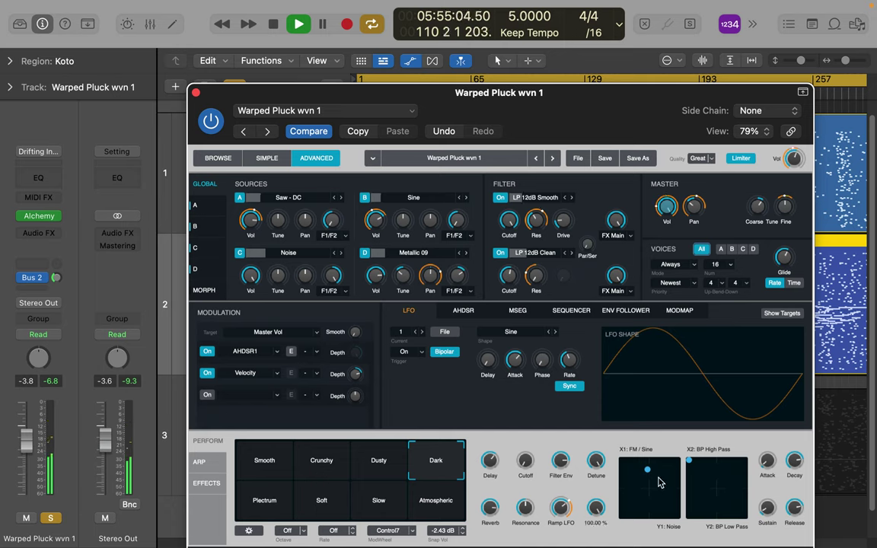
left_click_drag(648, 473, 655, 482)
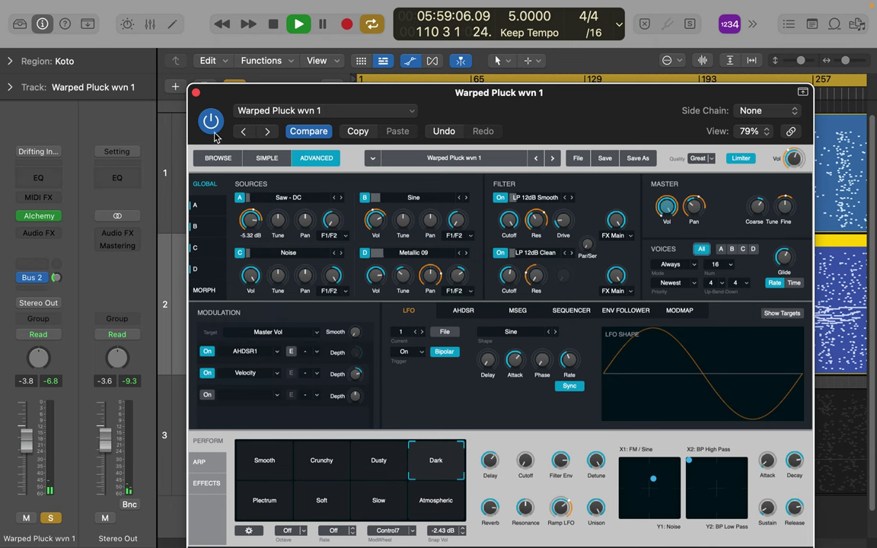
left_click(196, 92)
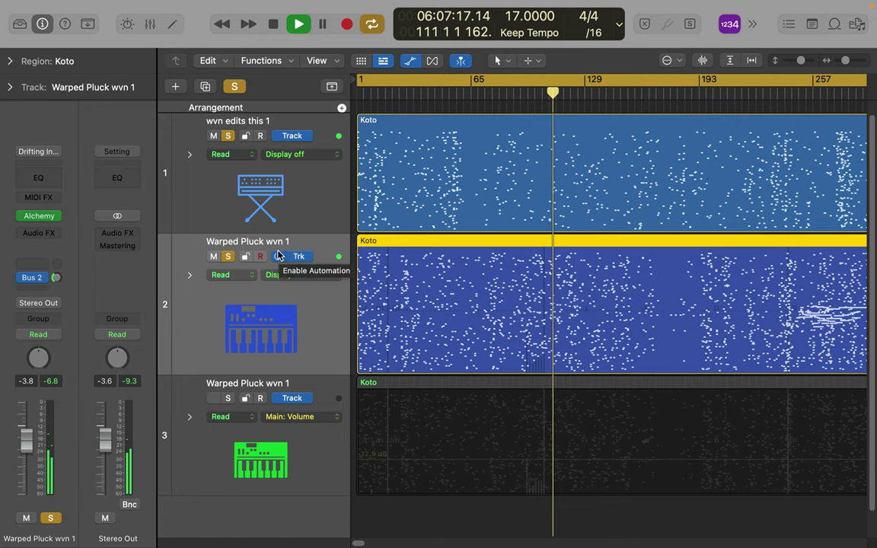
Reopen Alchemy on the second track and load the Darkness Beyond Now wvn 2 setting with its Evolving snapshot.
scroll(280, 255, "right", 1)
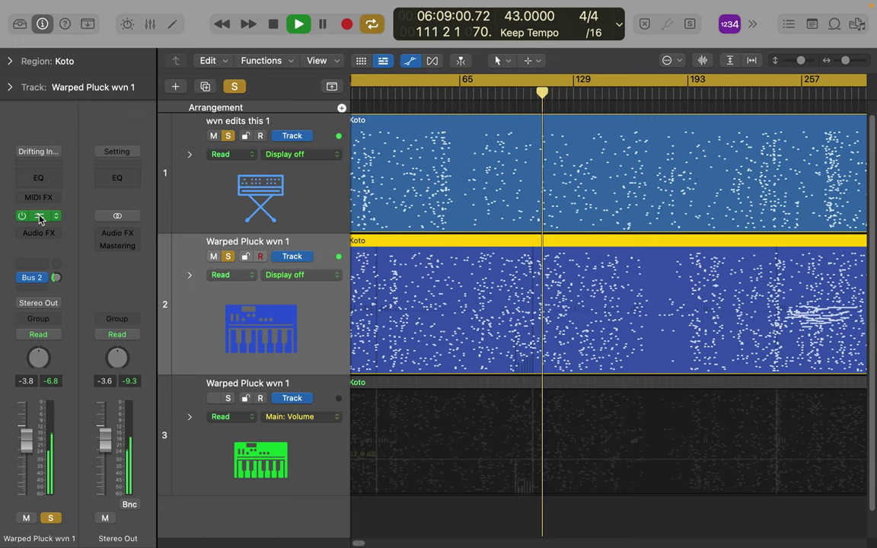
left_click(40, 217)
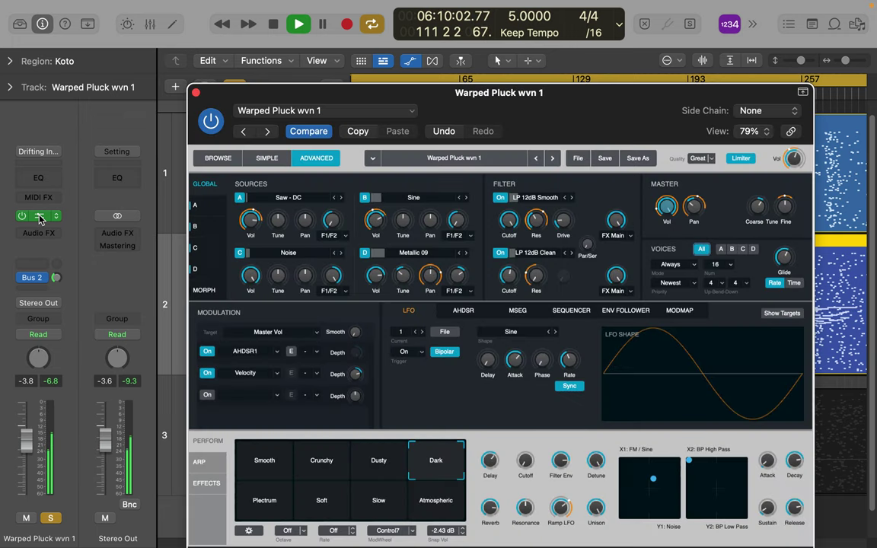
left_click(310, 113)
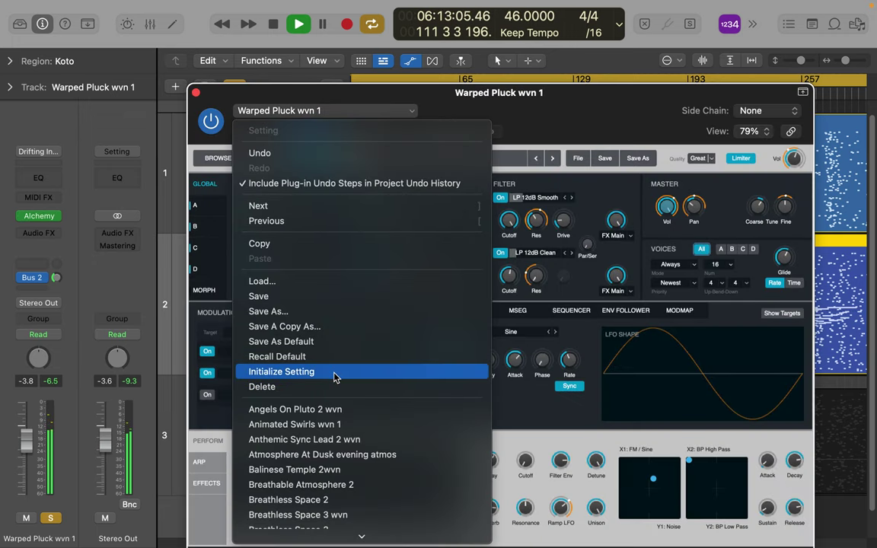
scroll(304, 350, "down", 5)
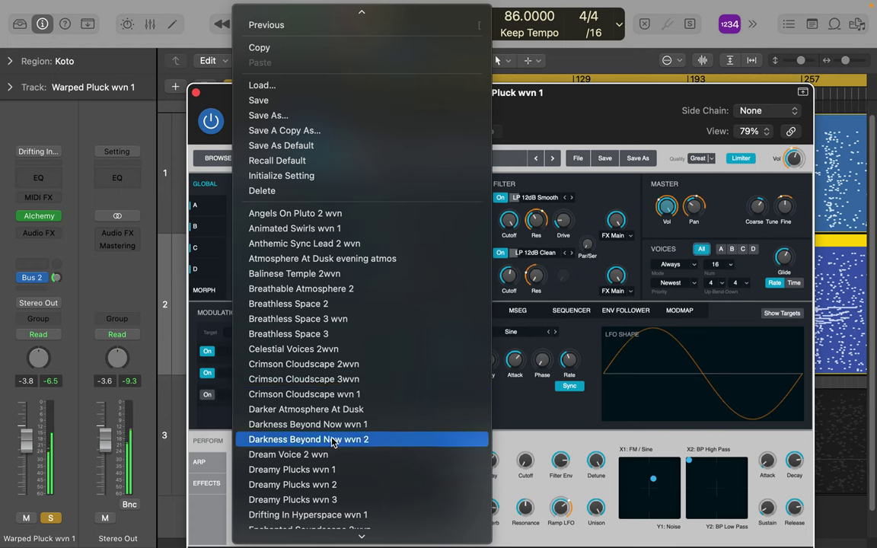
left_click(332, 444)
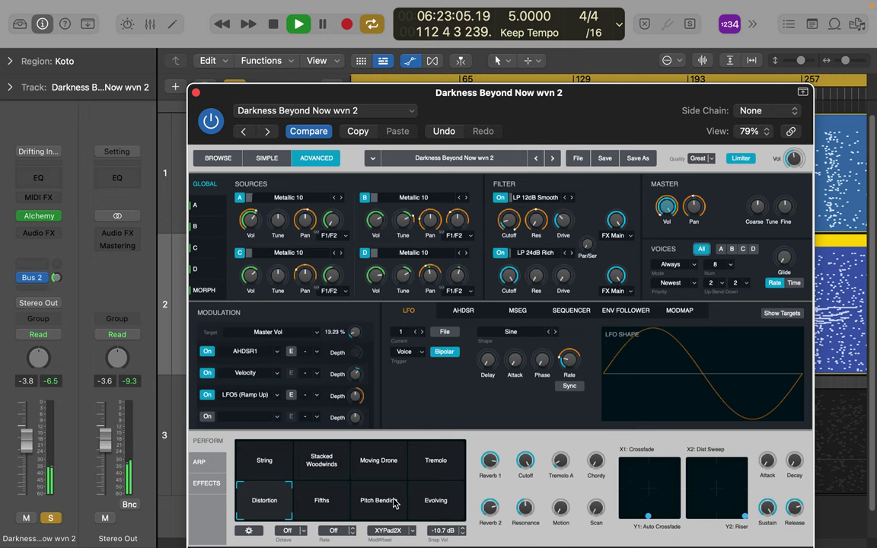
left_click(455, 508)
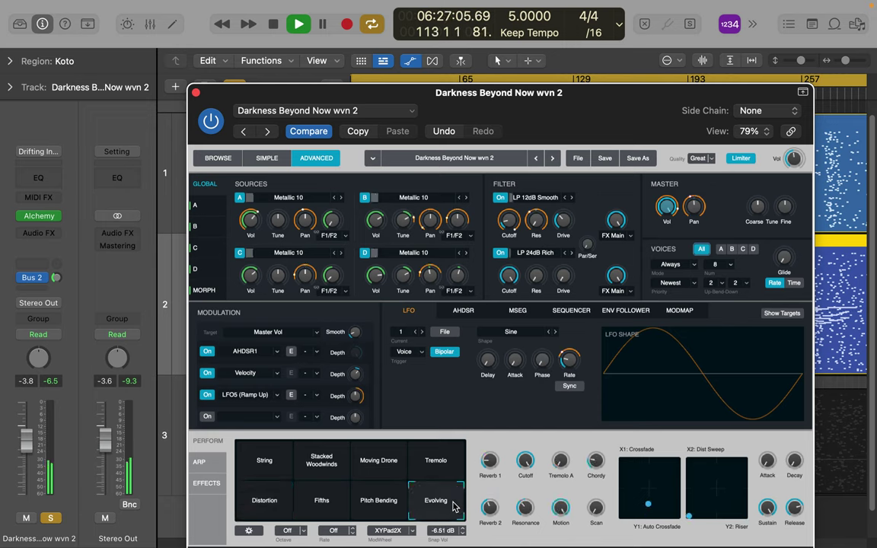
Move the Crossfade pad point above the centre, set Tremolo A to about 23% and raise Scan.
left_click_drag(689, 520, 654, 474)
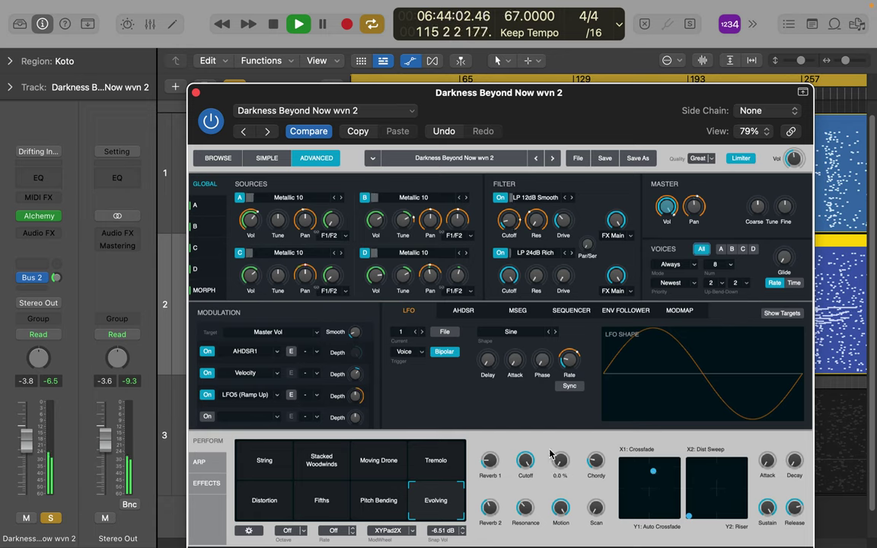
left_click_drag(557, 465, 556, 440)
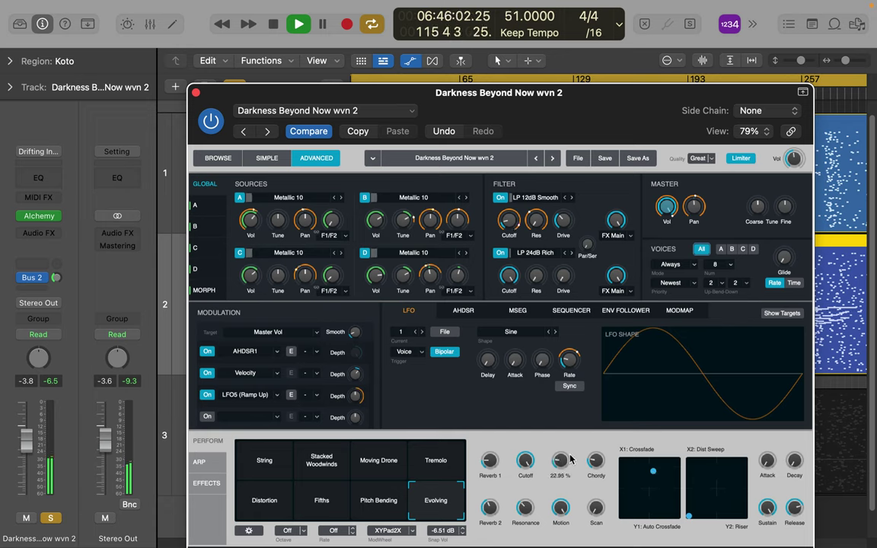
left_click_drag(596, 508, 598, 466)
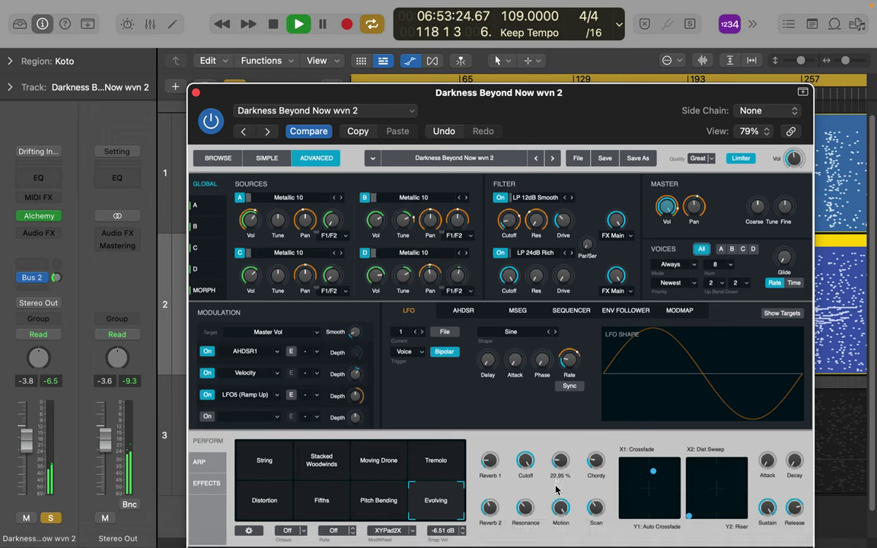
Raise the Resonance and Decay performance controls slightly, with Attack at 0%.
left_click_drag(525, 508, 533, 485)
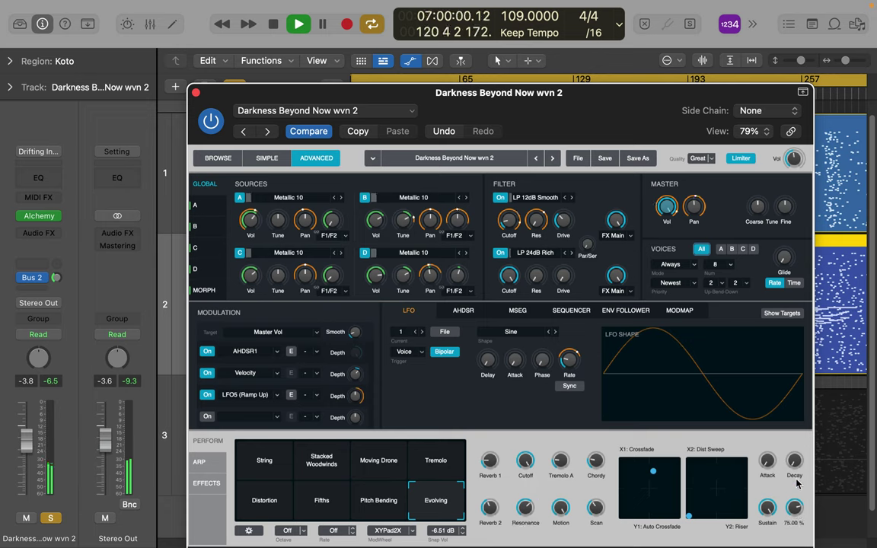
left_click_drag(795, 455, 794, 442)
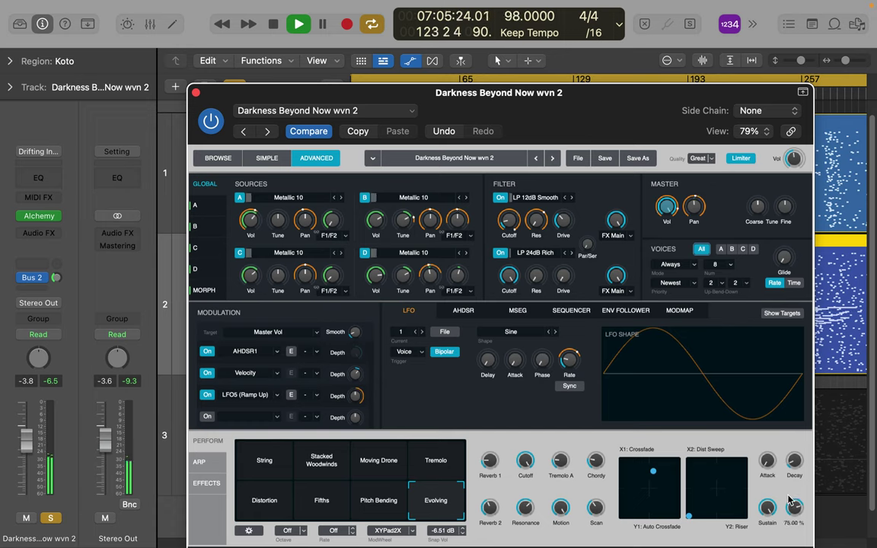
left_click_drag(768, 468, 767, 477)
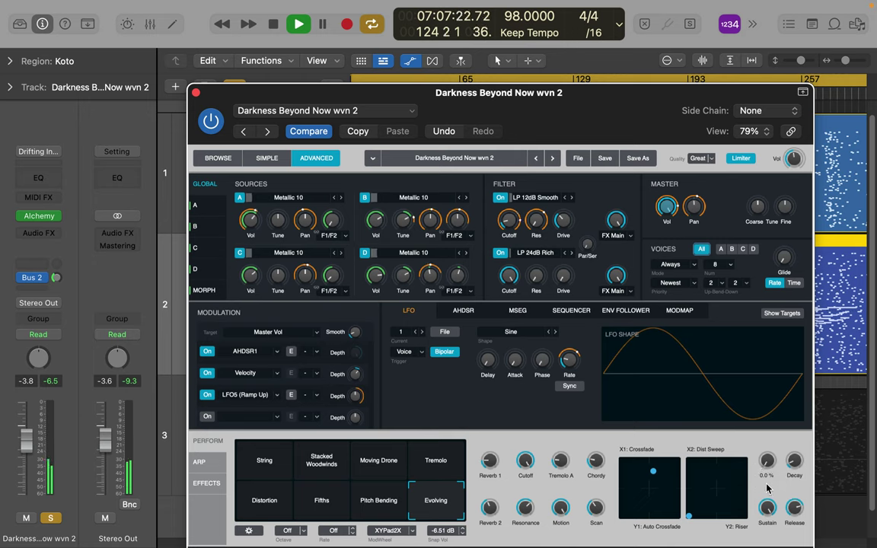
Examine the Darkness Beyond Now wvn 2 sound's main effects chain from Classic Reverb through to its last slot.
left_click(205, 491)
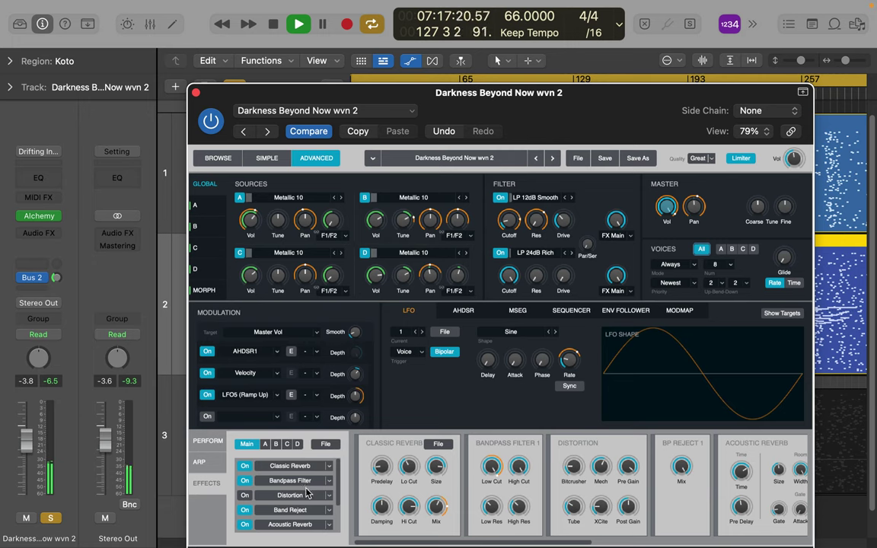
scroll(300, 530, "down", 1)
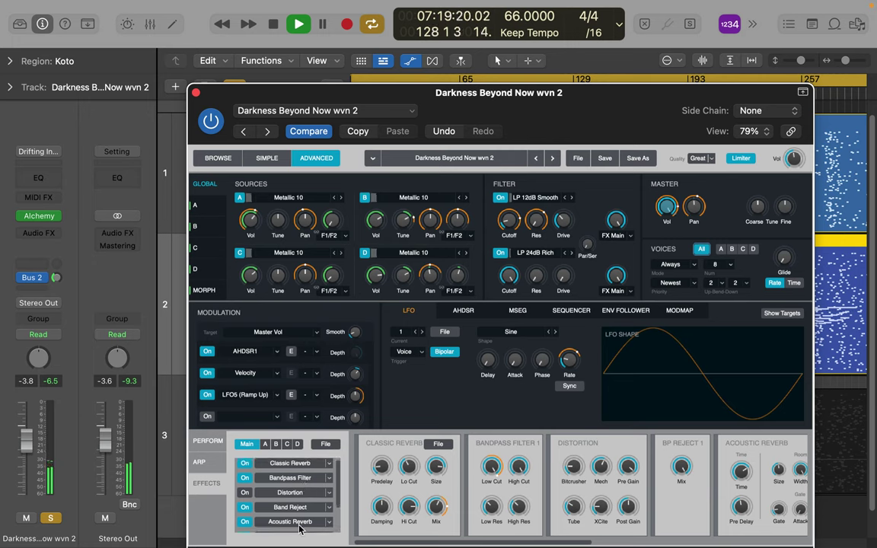
scroll(299, 529, "down", 3)
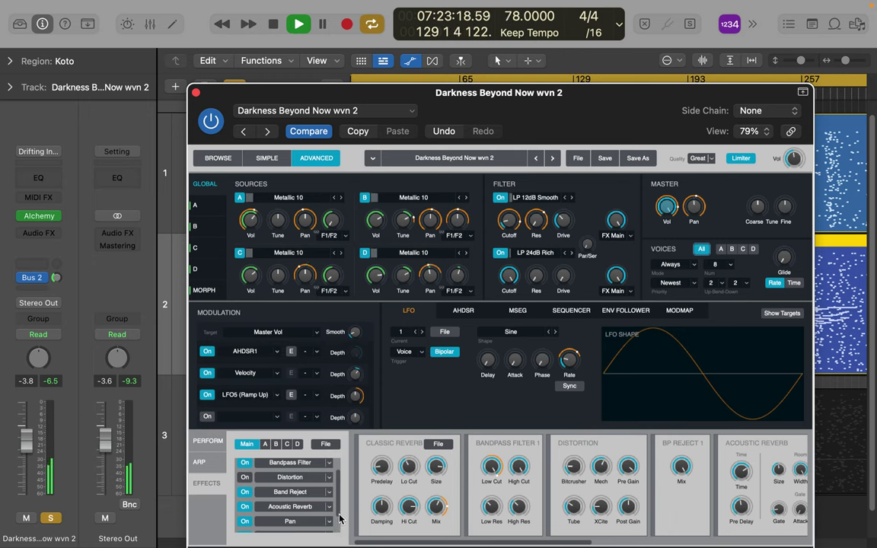
left_click_drag(340, 517, 338, 541)
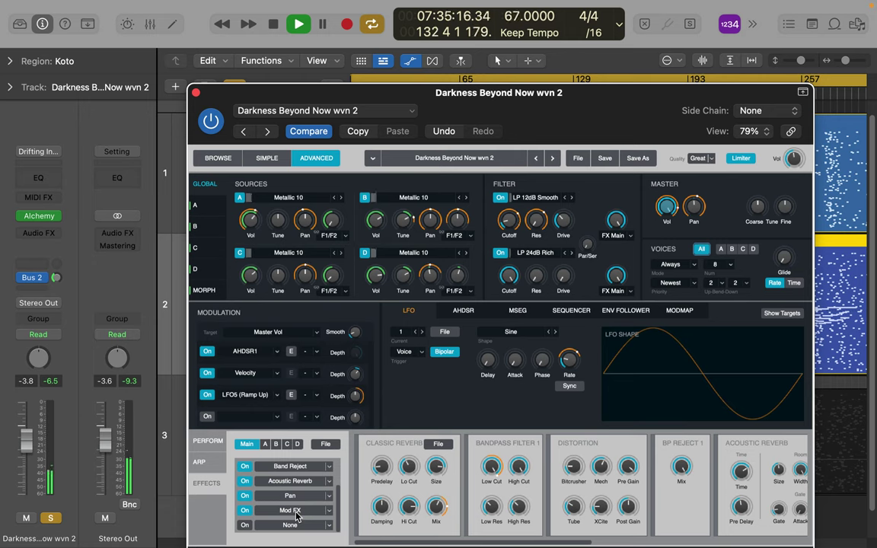
Close Alchemy and open the wvn edits this 1 track's Koto region in the Piano Roll.
left_click(195, 93)
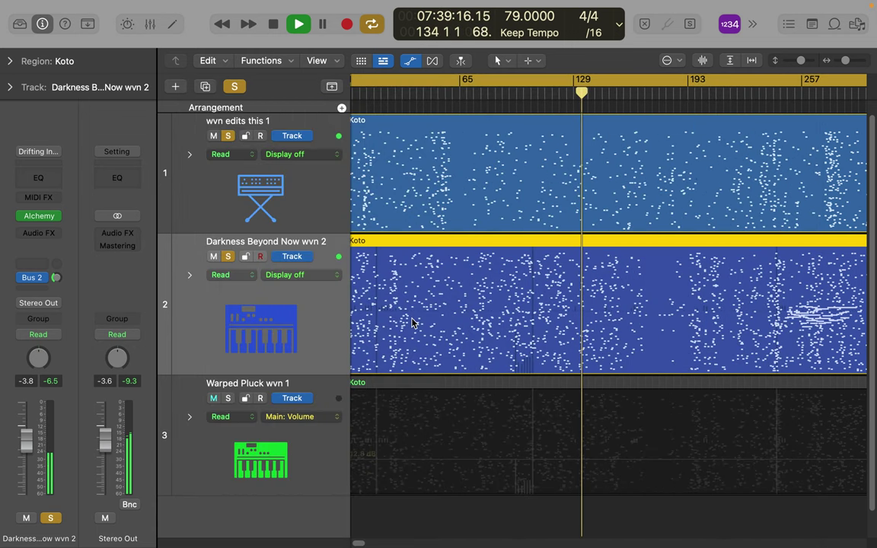
left_click(319, 128)
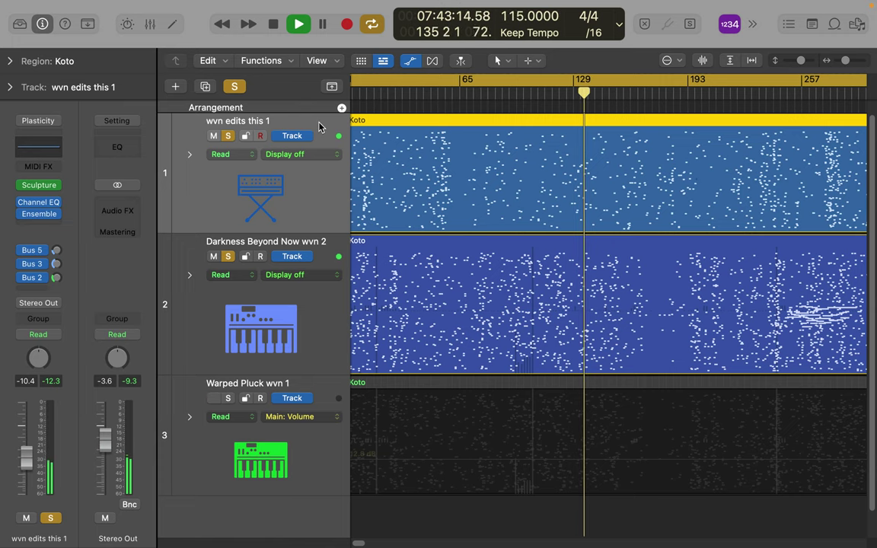
left_click(175, 23)
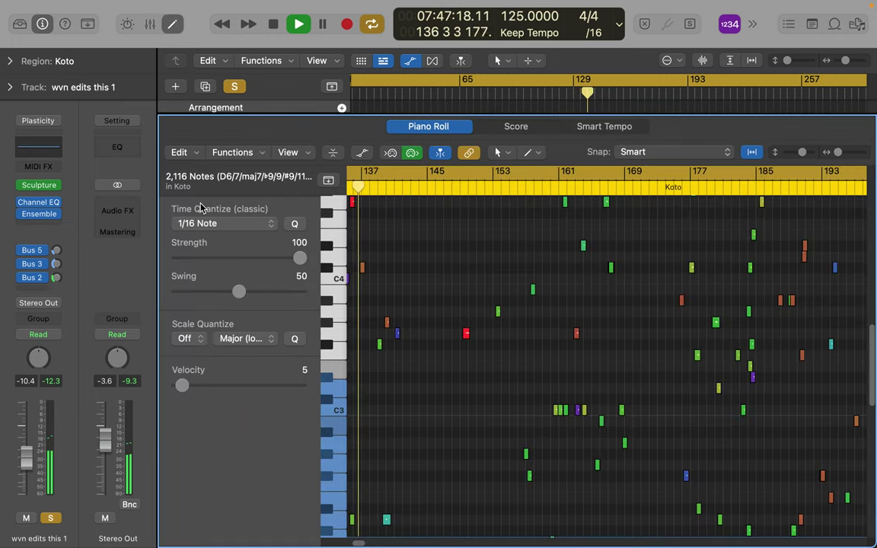
Display the Koto part as notation, extend the score to all three tracks and make the view follow the playhead.
left_click(505, 129)
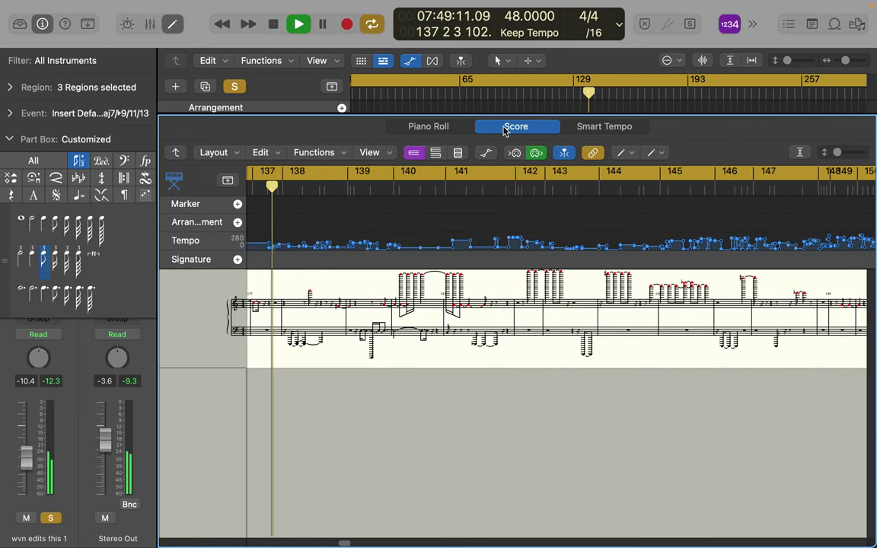
double_click(644, 330)
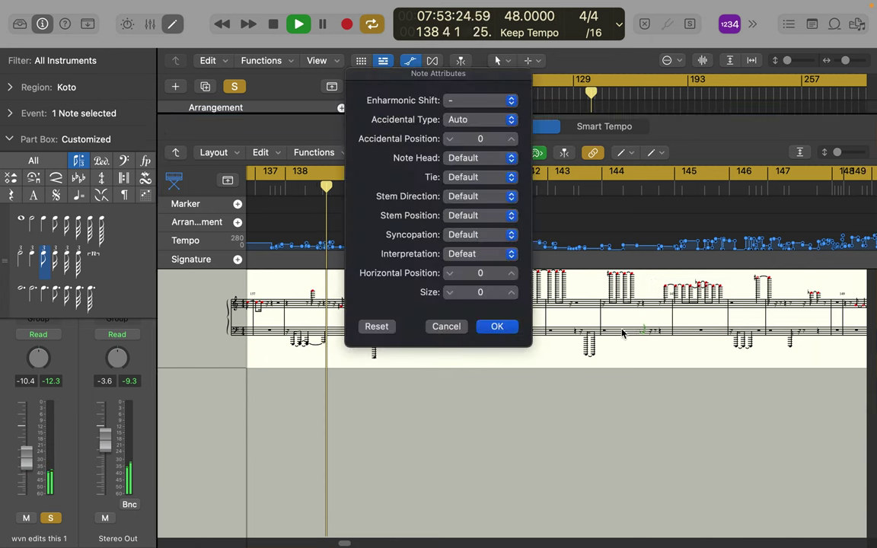
left_click(496, 326)
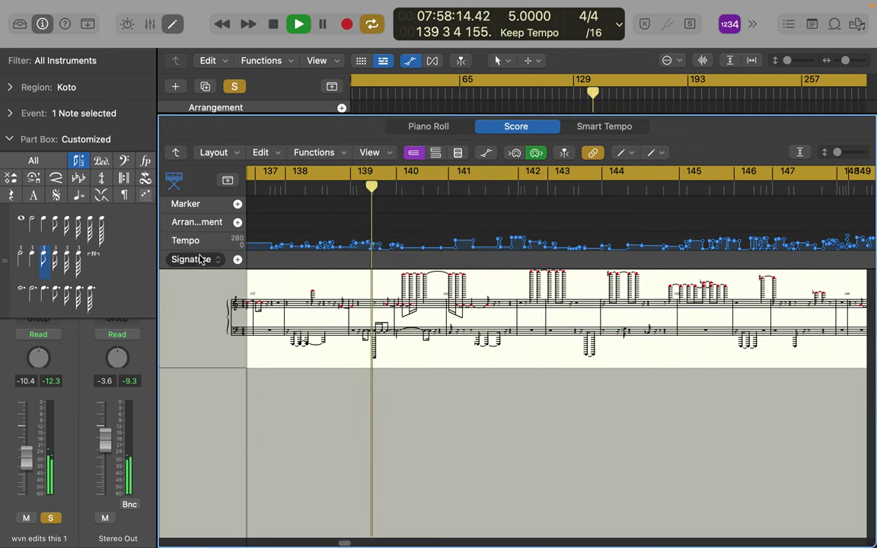
left_click(568, 152)
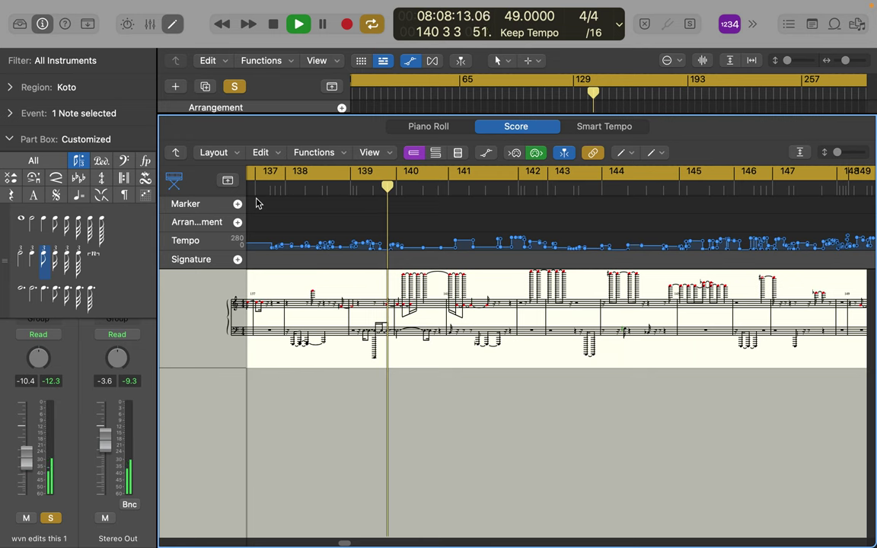
left_click(176, 153)
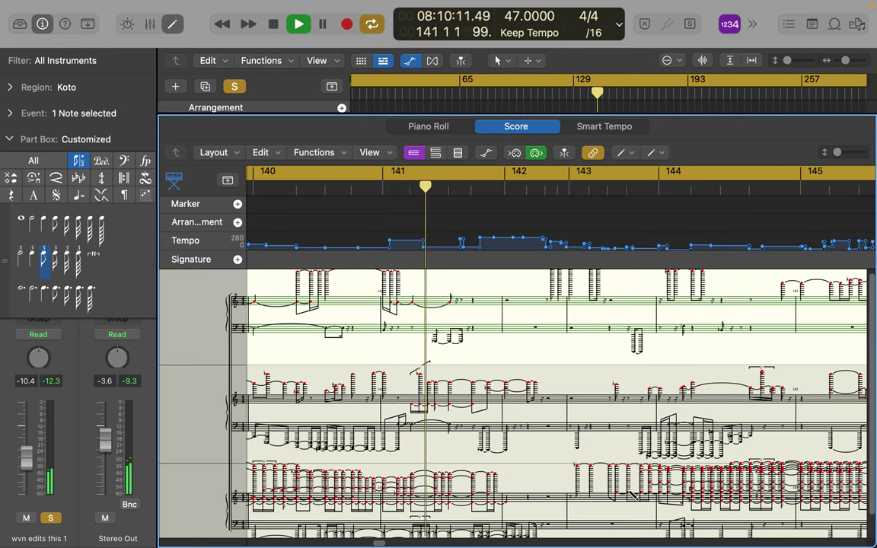
left_click(564, 153)
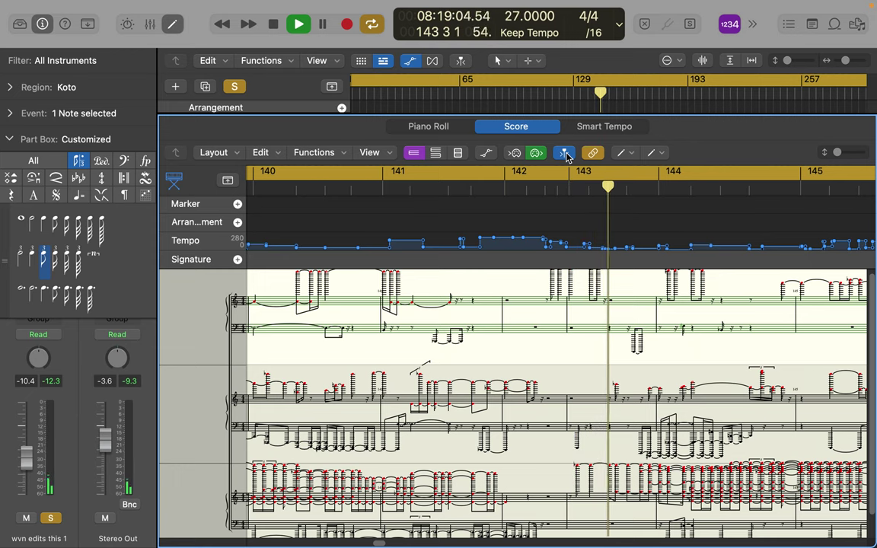
Turn off the solo and balance the mix with wvn edits this 1 at -4.7 dB and the Darkness Beyond Now track at -2.3 dB.
left_click(233, 87)
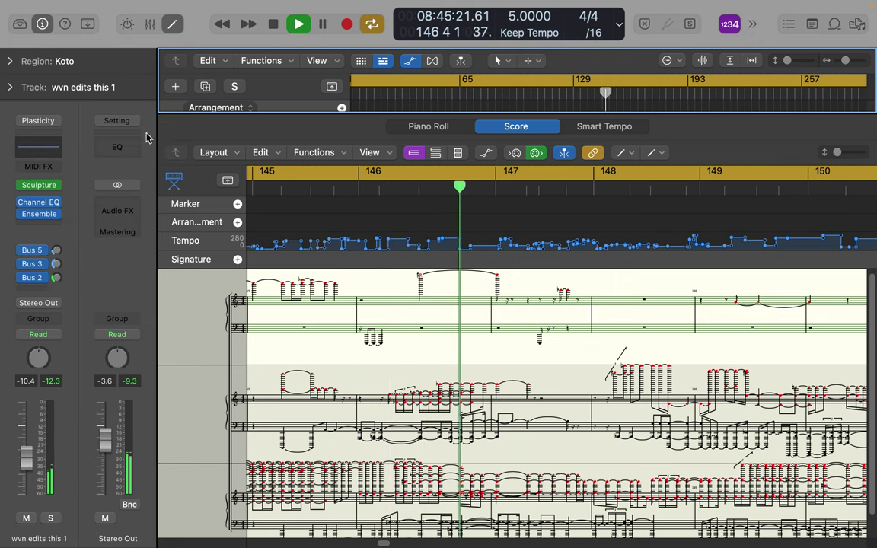
left_click_drag(29, 455, 29, 439)
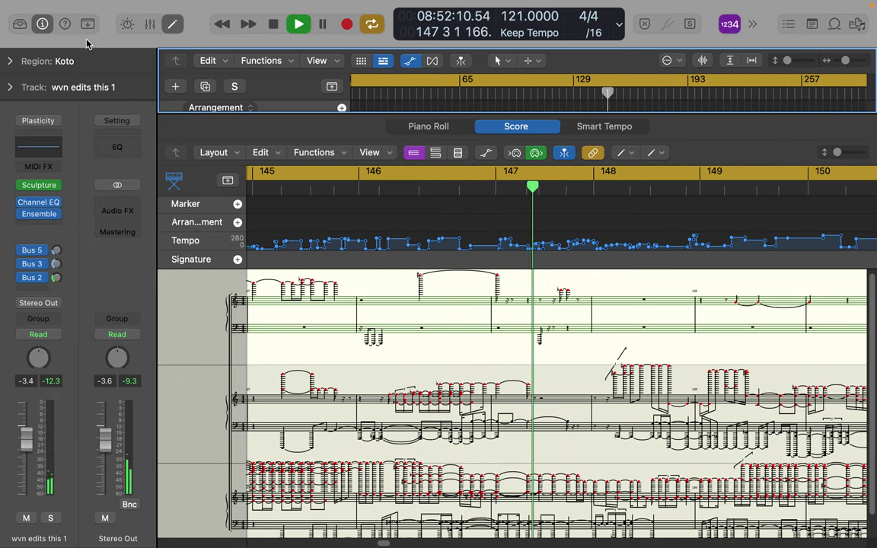
left_click(148, 25)
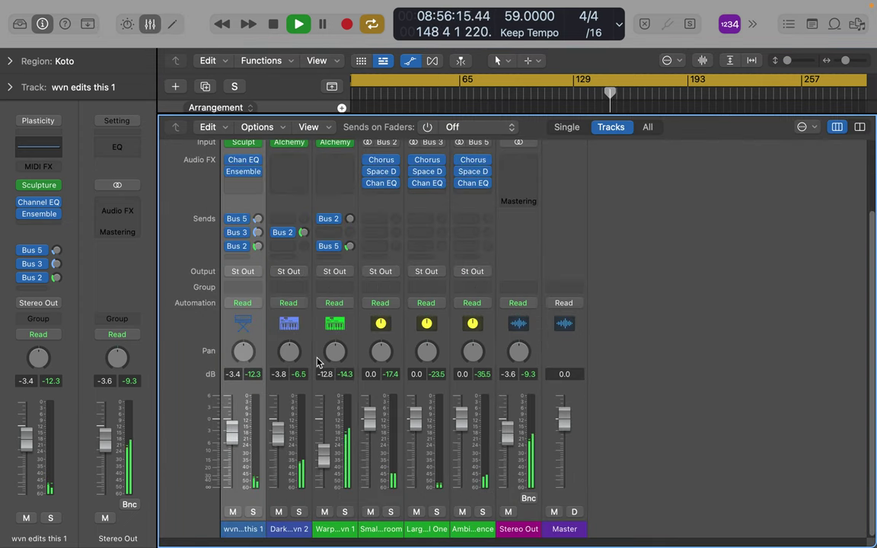
left_click_drag(281, 440, 232, 442)
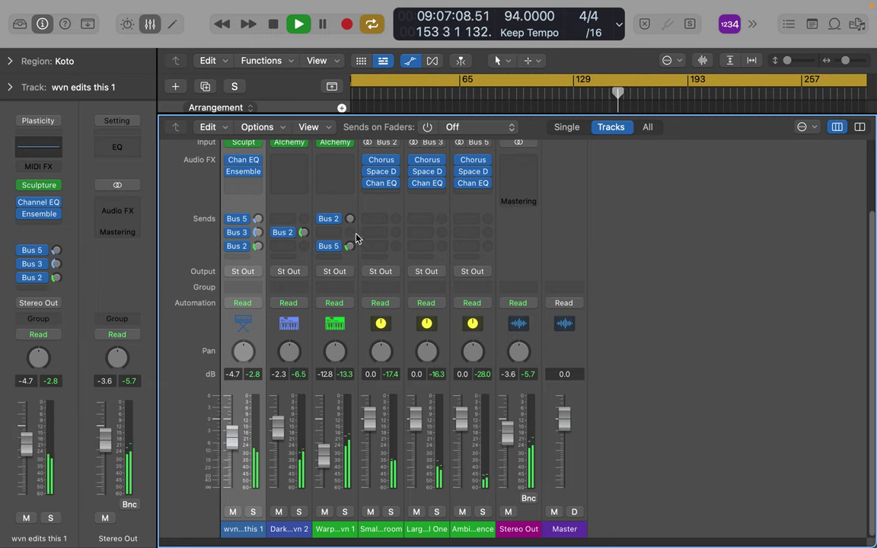
Raise the Warp track's Bus 2 send, set its volume to -12.0 dB and lower the Bus 3 reverb return to -1.4 dB.
left_click_drag(350, 221, 352, 182)
left_click_drag(323, 455, 321, 450)
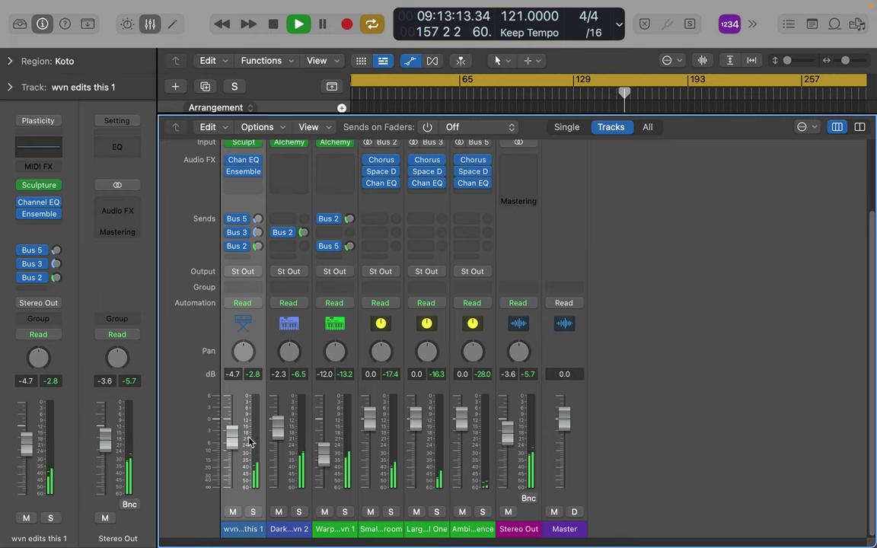
left_click_drag(417, 431, 419, 426)
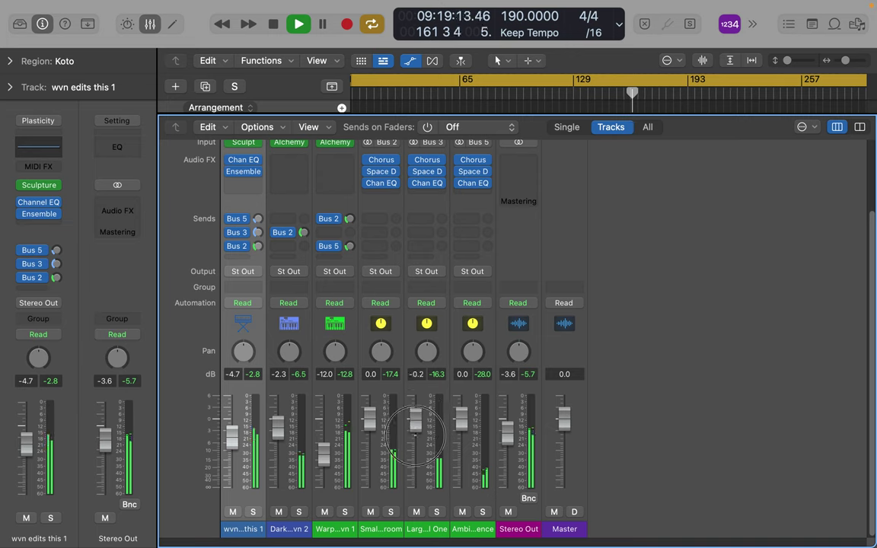
left_click_drag(416, 424, 421, 445)
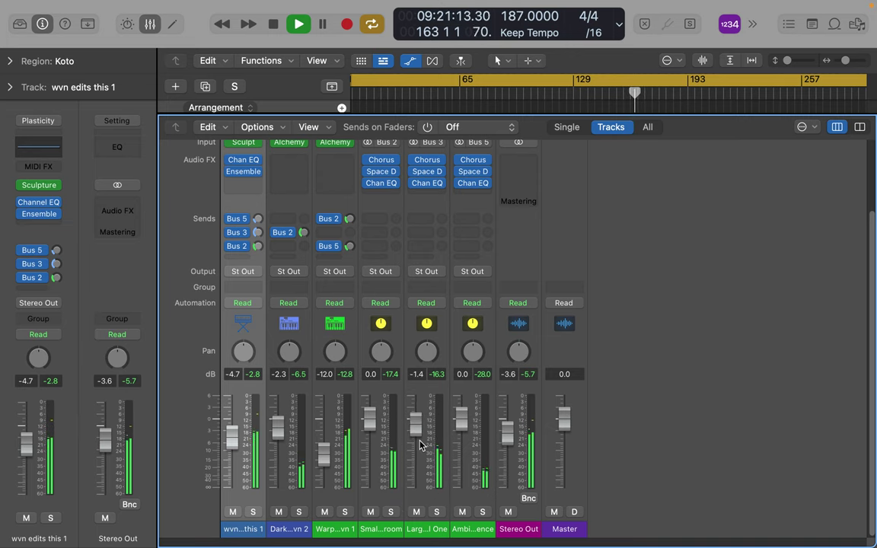
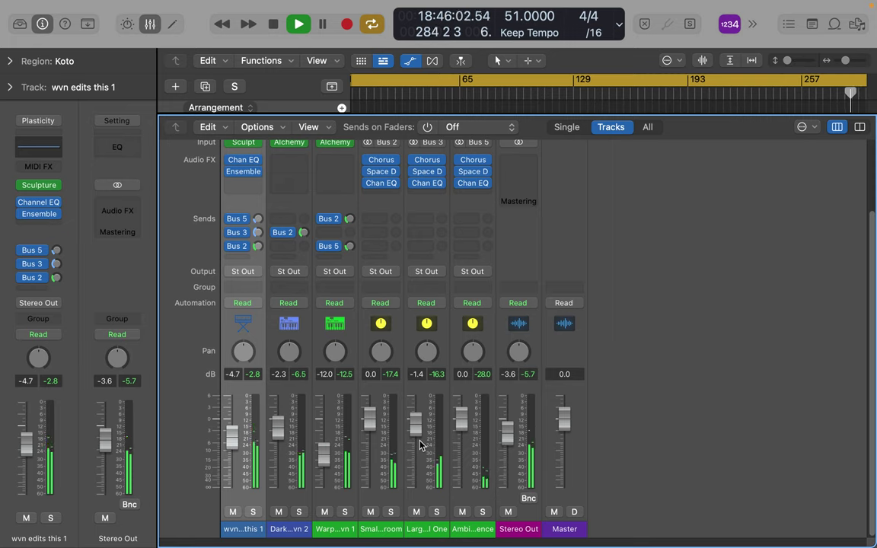
Replace the Mixer with the score and show the notation of all three tracks together.
left_click(151, 26)
left_click(172, 25)
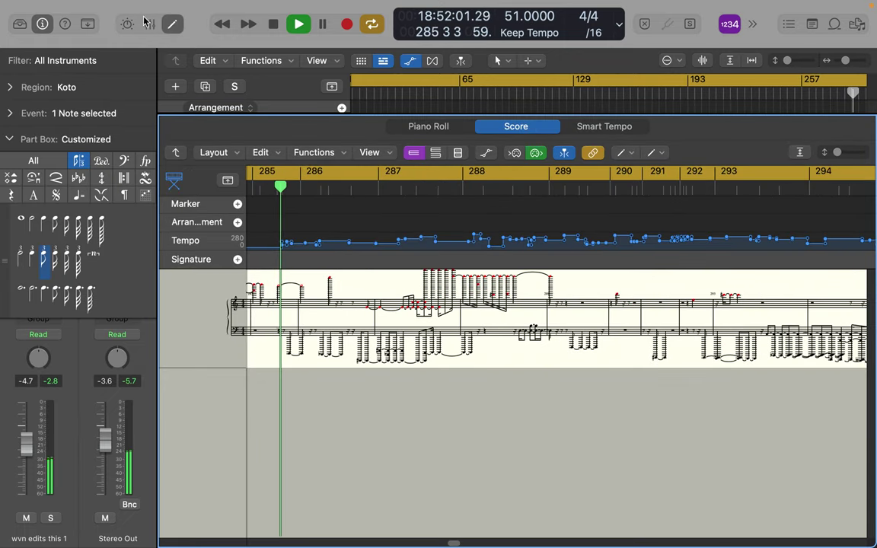
left_click(175, 154)
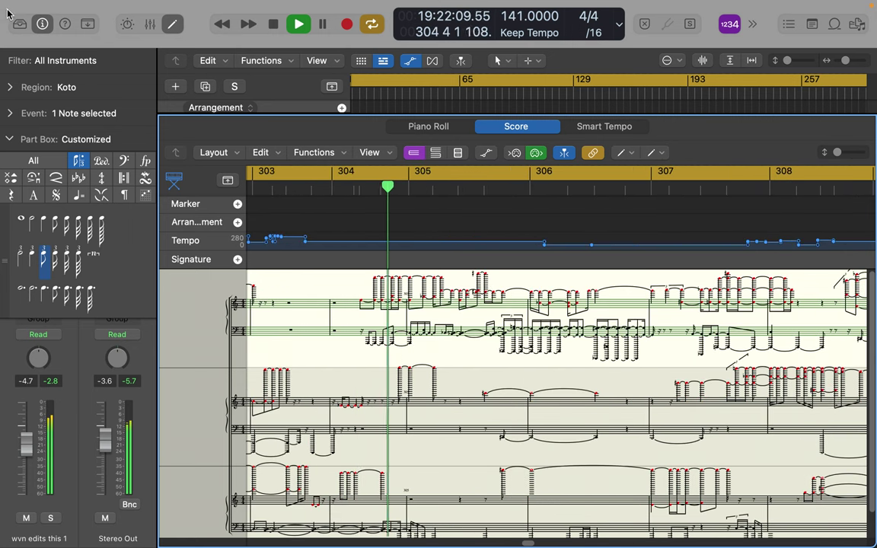
Hide the inspector, look over the three-track score around bars 287 to 293 and make the view follow the playhead again.
left_click(41, 24)
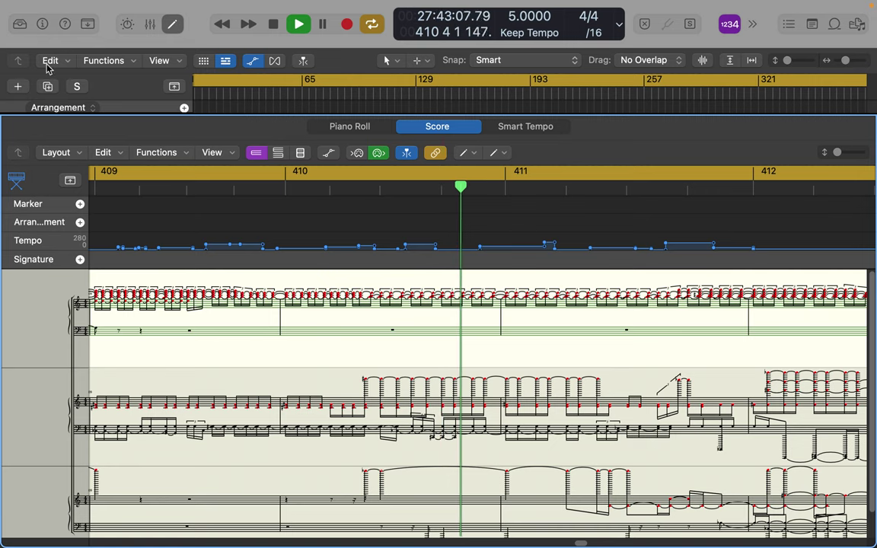
scroll(270, 357, "down", 1)
scroll(270, 357, "left", 20)
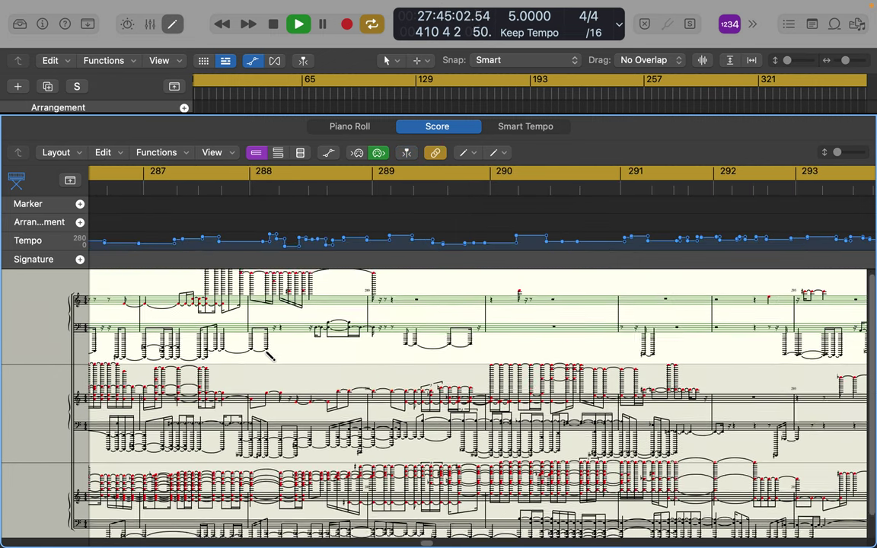
scroll(270, 356, "down", 3)
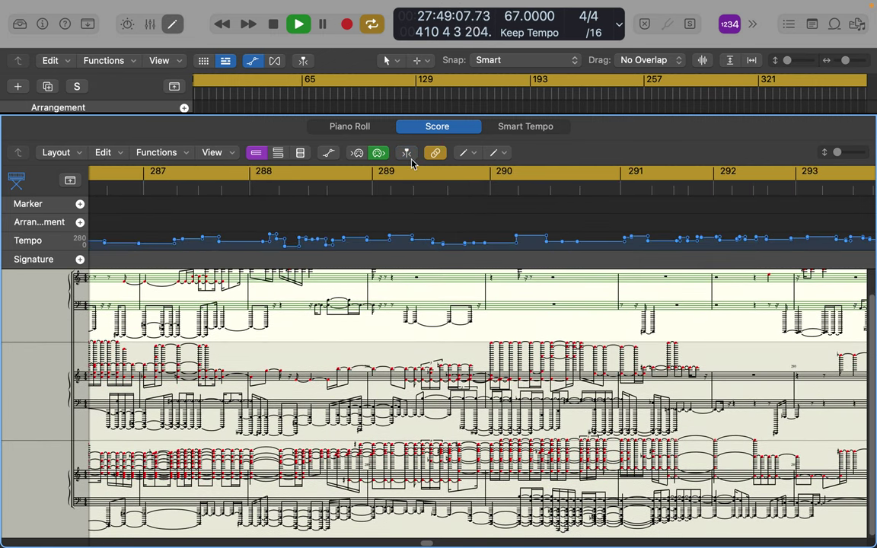
left_click(407, 154)
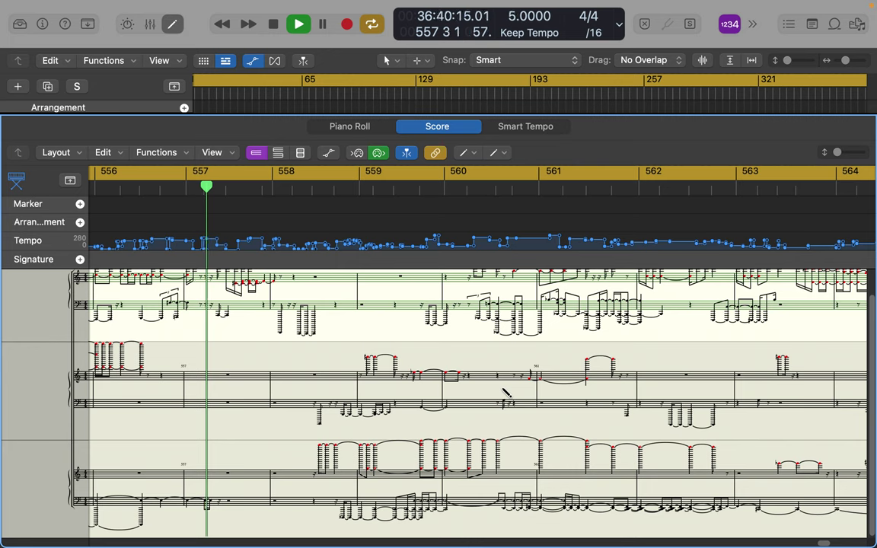
mouse_move(573, 3)
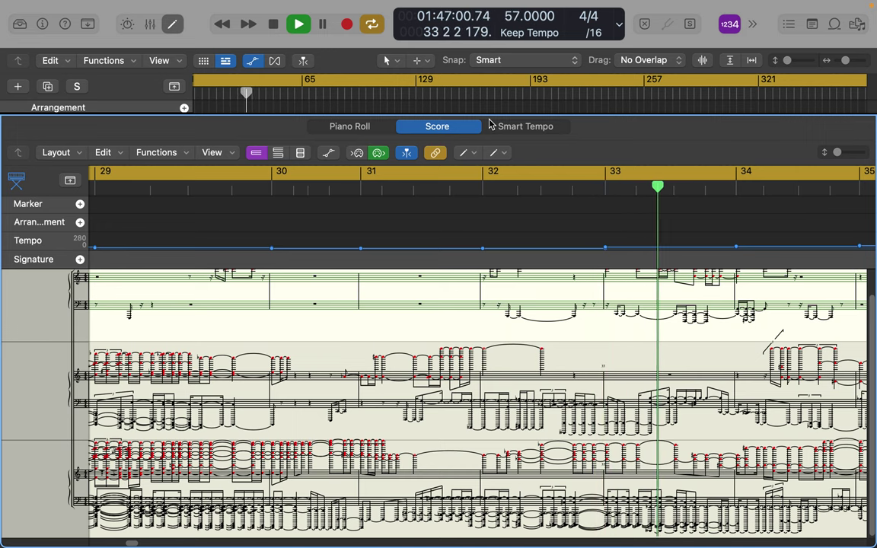
mouse_move(514, 5)
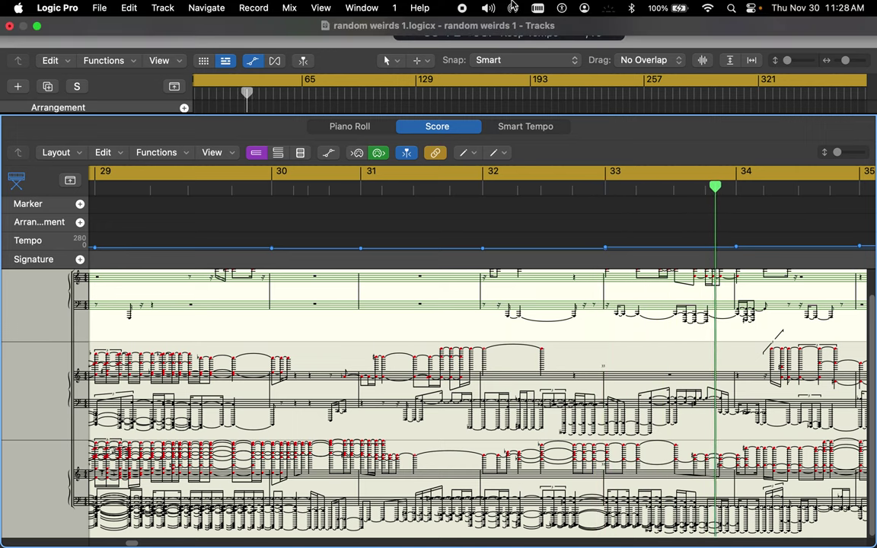